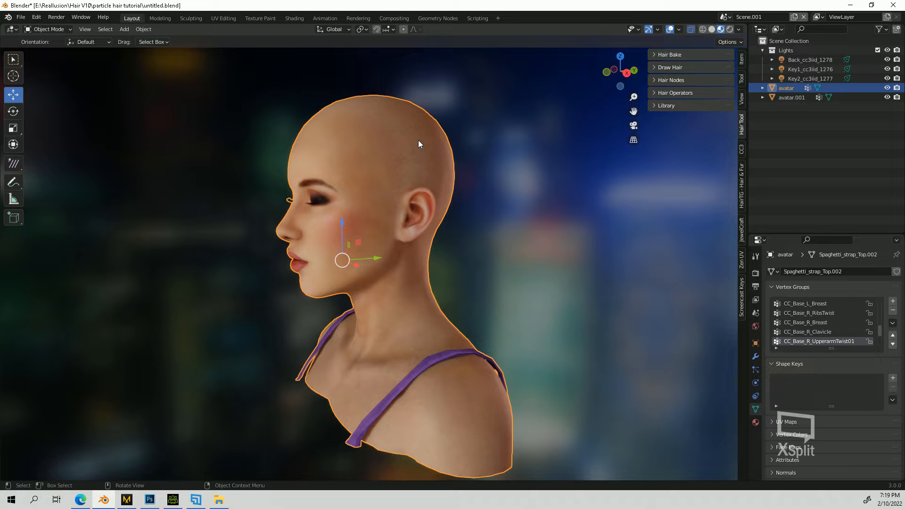
- Examine the avatar.001 scalp mesh in Edit Mode from several angles, briefly toggling the avatar object's visibility, and return to Object Mode
scroll(423, 273, up, 3)
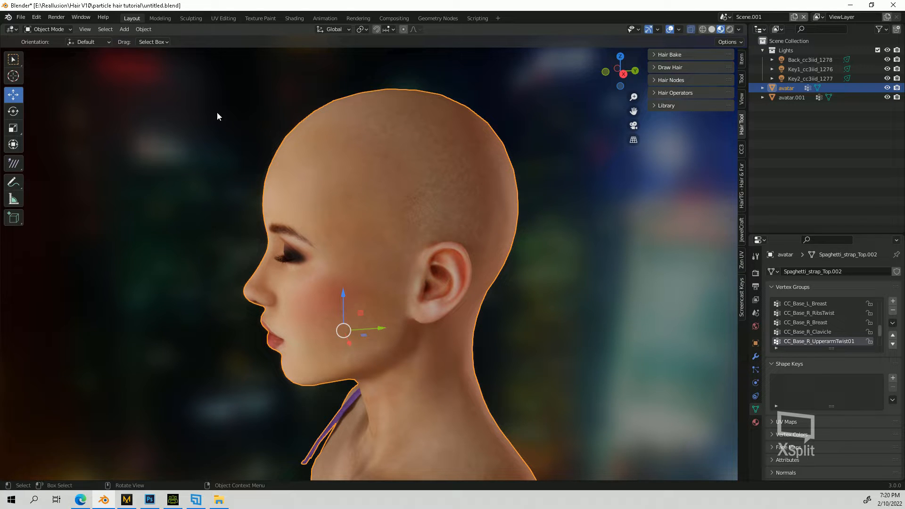
click(791, 97)
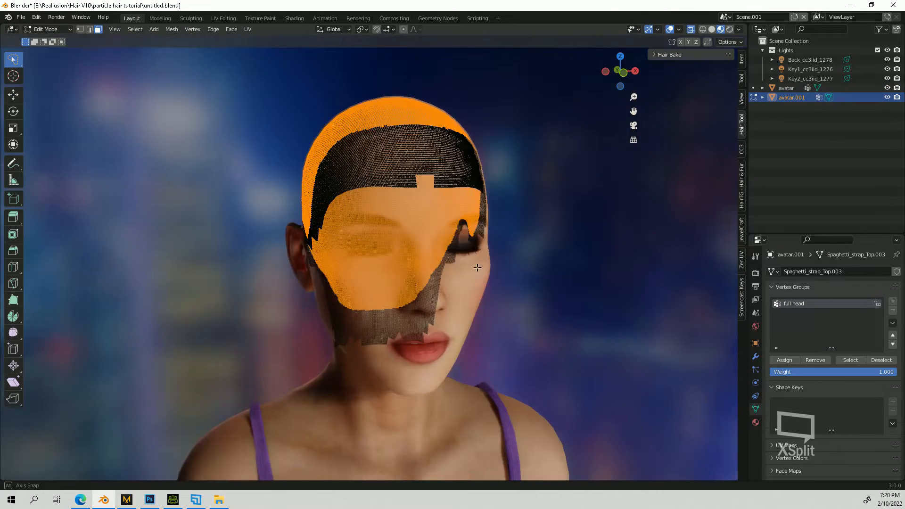
middle_drag(622, 282, 488, 295)
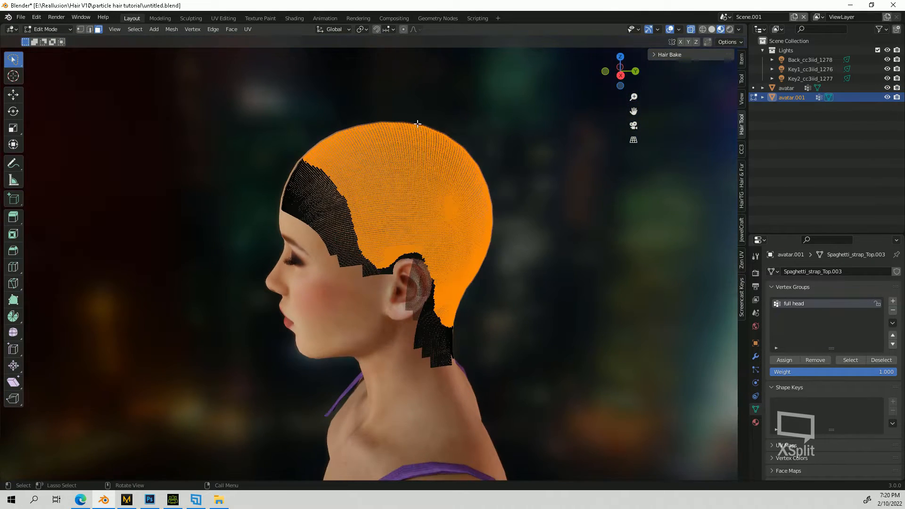
mouse_move(549, 283)
middle_down()
mouse_move(636, 282)
mouse_move(559, 283)
middle_up()
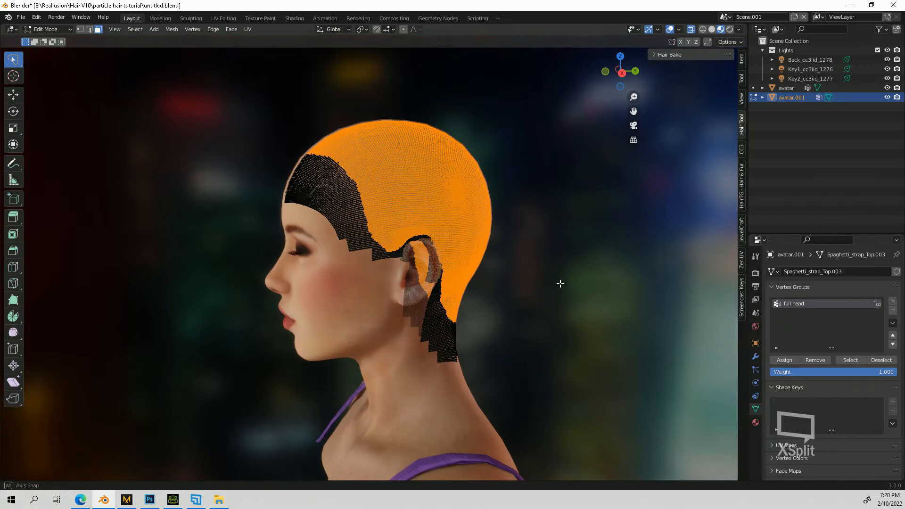
middle_drag(543, 355, 547, 361)
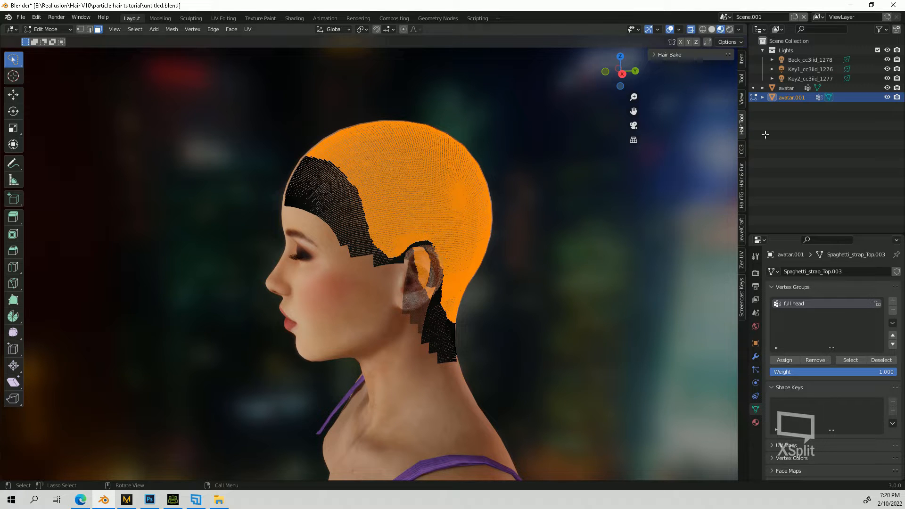
click(886, 88)
middle_drag(329, 169, 500, 164)
click(887, 88)
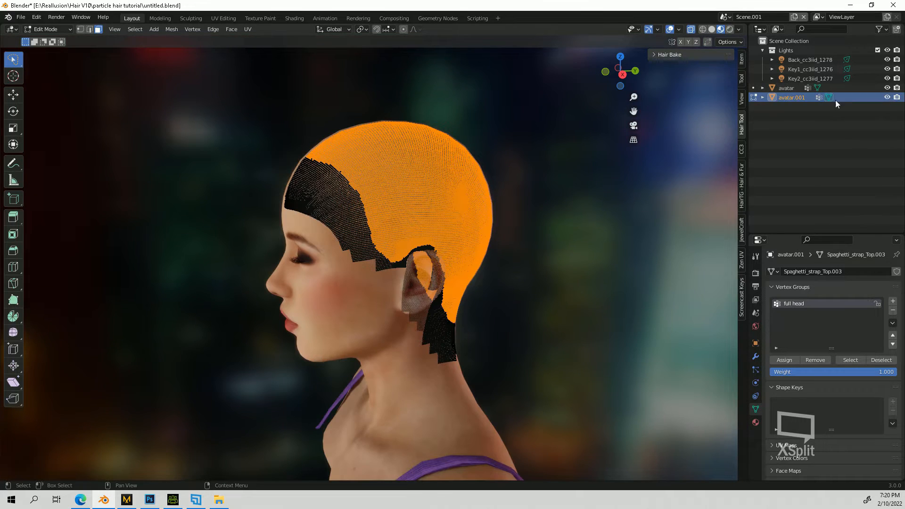
middle_drag(404, 209, 372, 205)
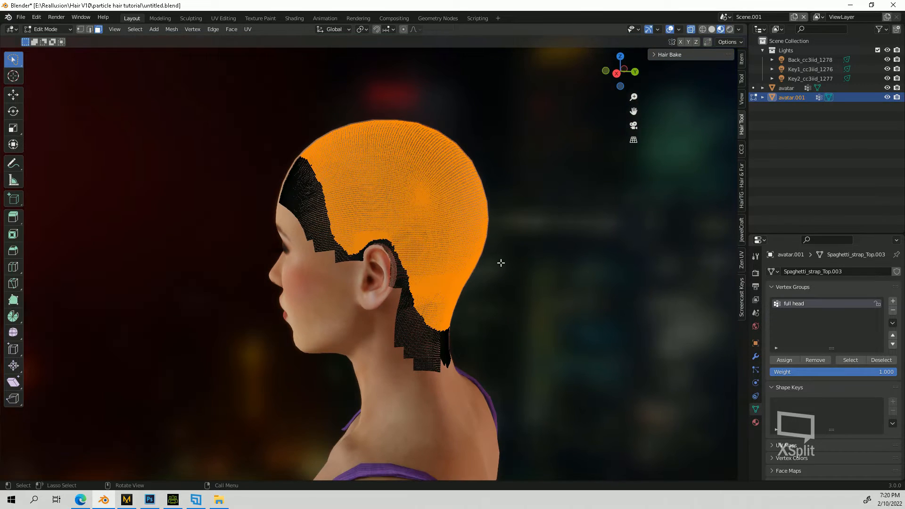
middle_drag(500, 262, 547, 260)
mouse_move(472, 258)
middle_down()
mouse_move(546, 257)
mouse_move(454, 256)
middle_up()
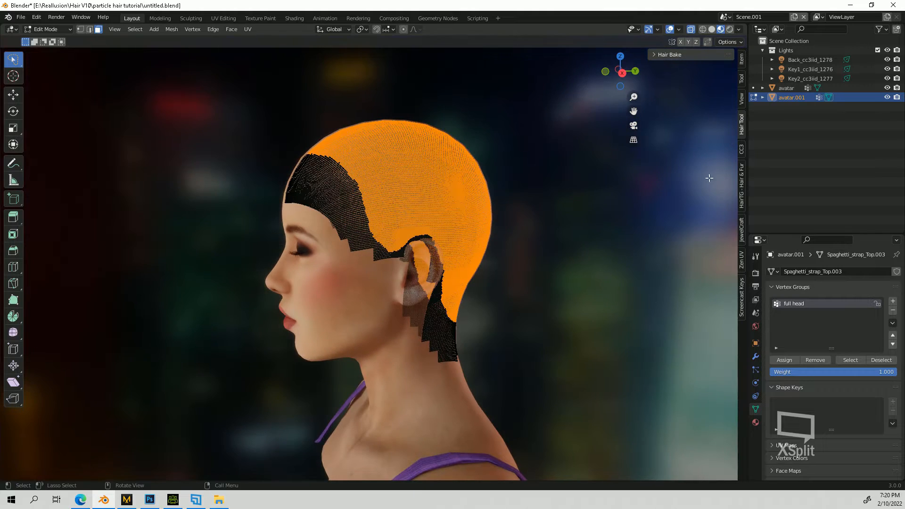
middle_drag(553, 307, 475, 231)
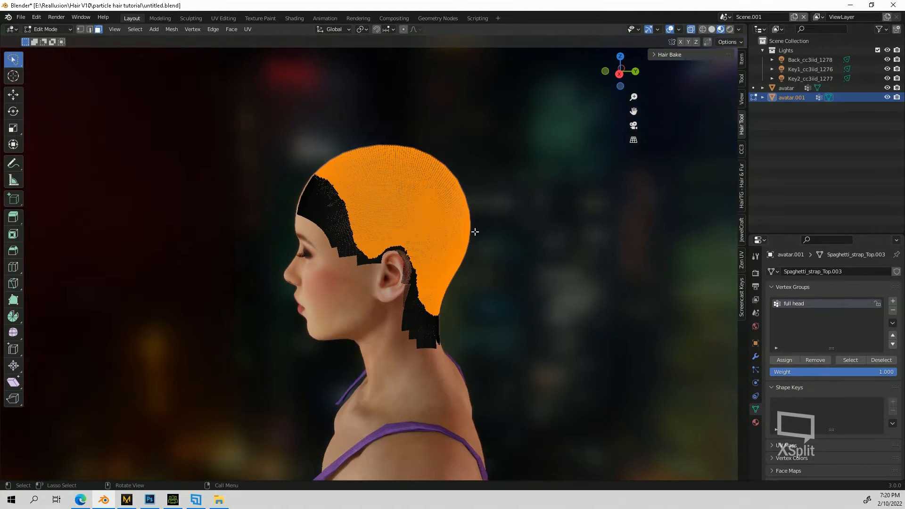
scroll(474, 231, up, 3)
key(Tab)
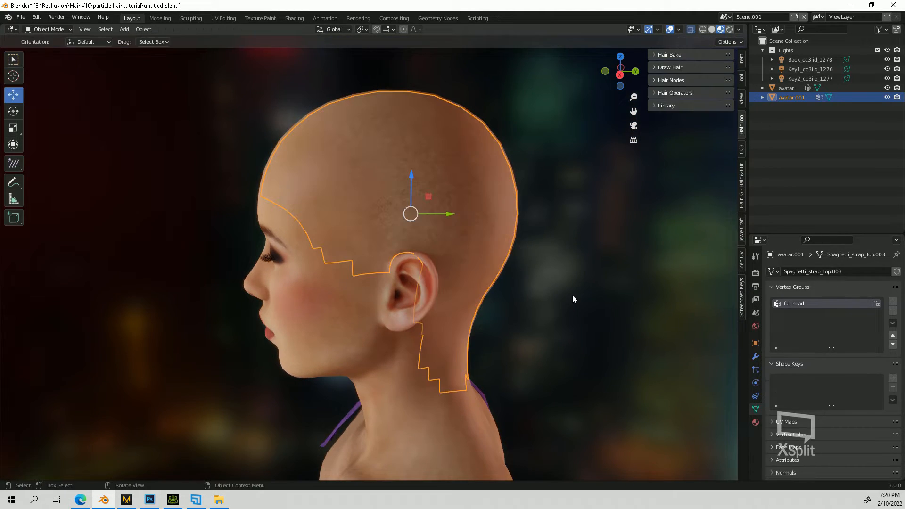
- Rename the avatar.001 object to scalp
middle_drag(548, 303, 553, 304)
click(553, 304)
middle_drag(414, 141, 407, 140)
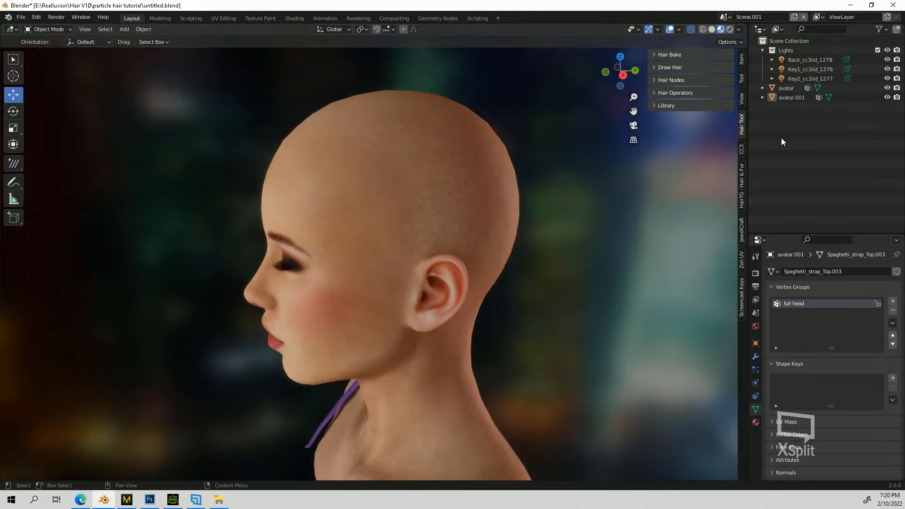
double_click(787, 97)
text(scalp)
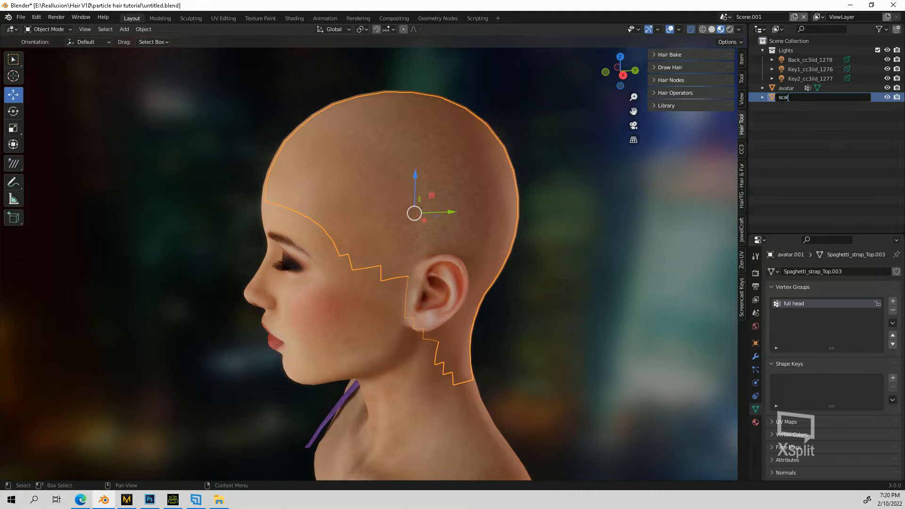
key(Return)
- Move the scalp object into a new collection named scalp
right_click(681, 219)
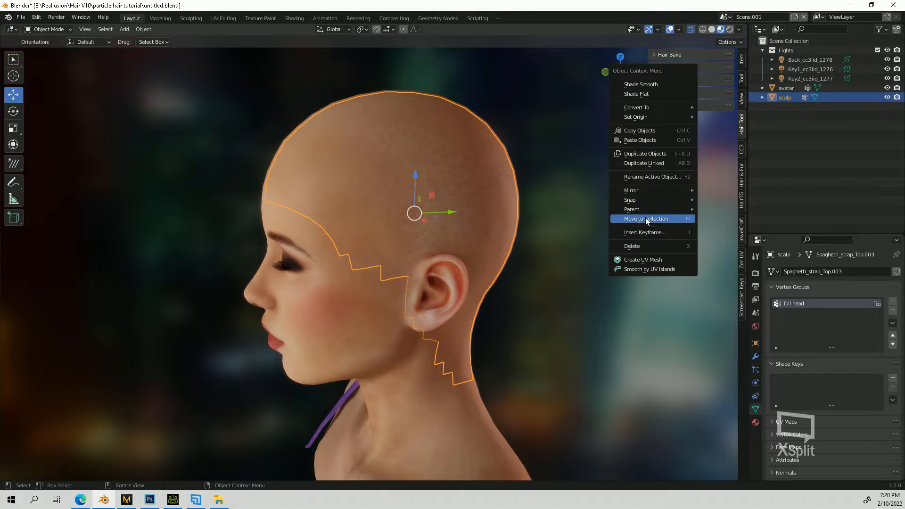
click(647, 222)
click(620, 217)
text(s)
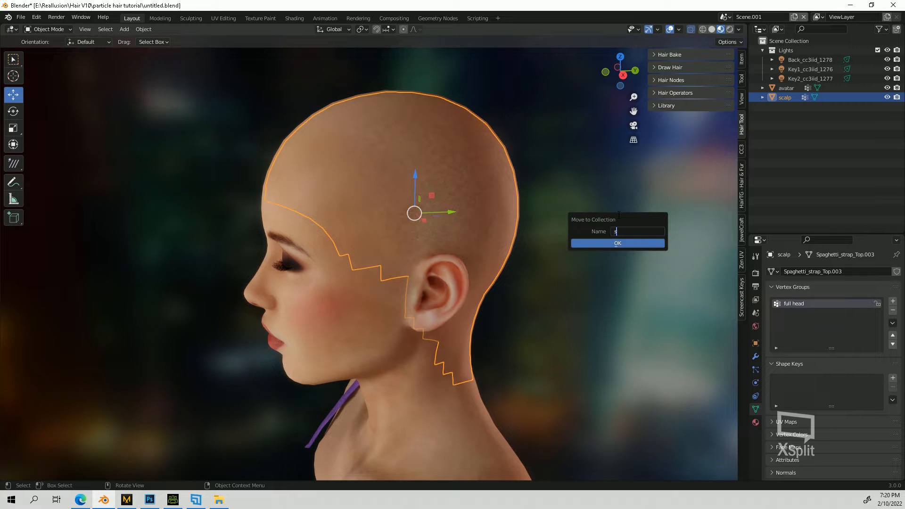
text(calp)
key(Return)
- Add a particle system to the scalp object and set its type to Hair
click(675, 93)
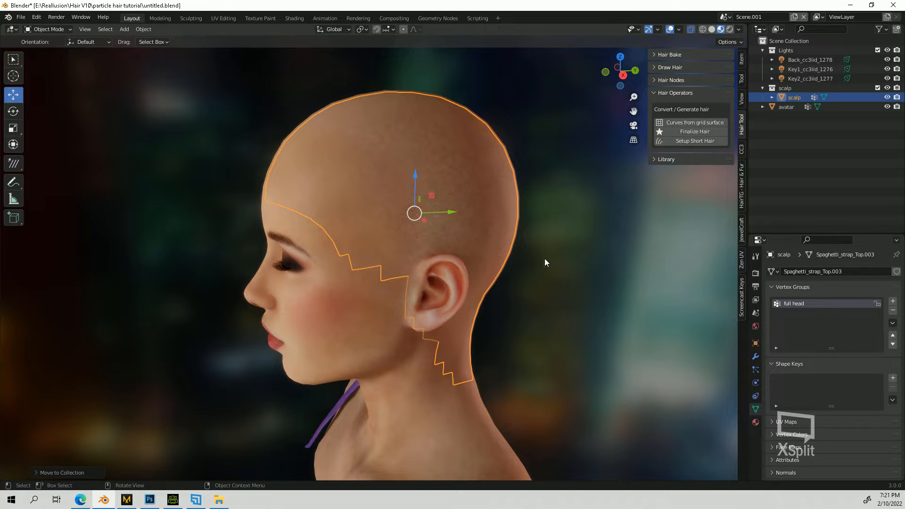
click(755, 369)
drag(866, 233, 866, 139)
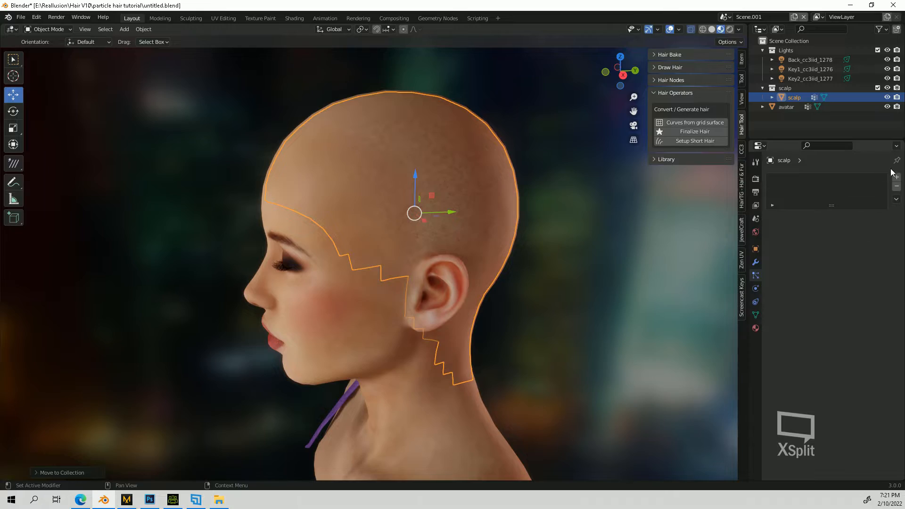
click(896, 177)
click(868, 230)
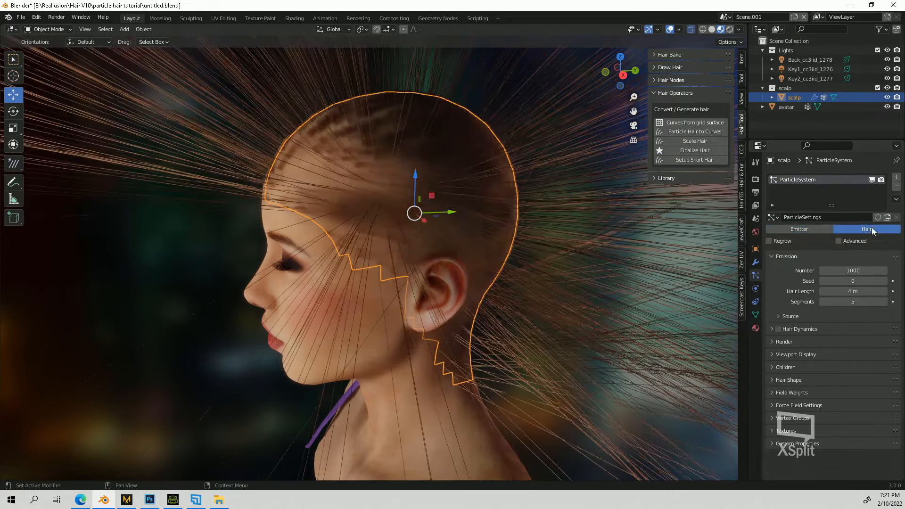
scroll(591, 271, down, 2)
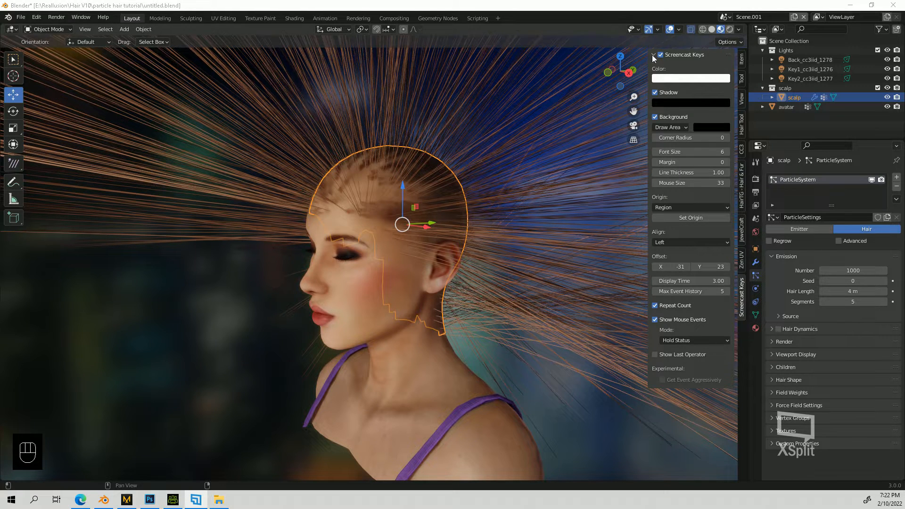
- Collapse the Screencast Keys settings and save the Blender file
click(654, 56)
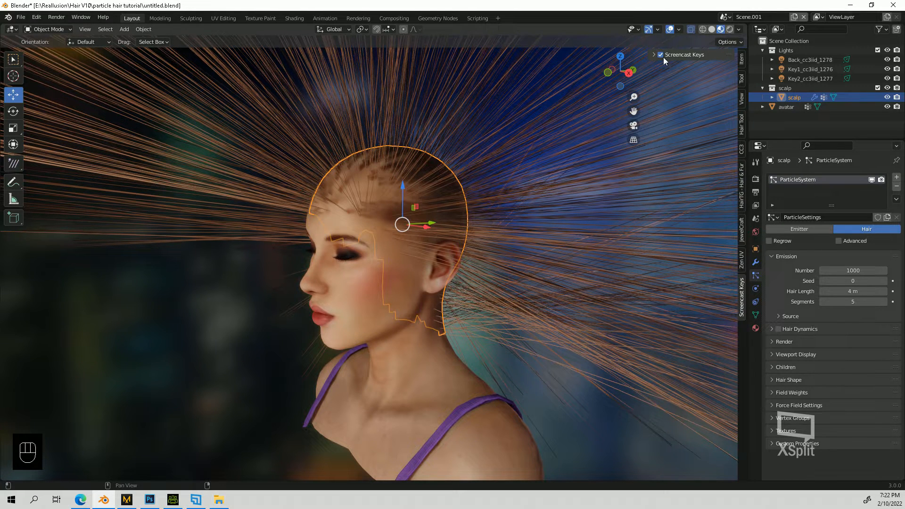
click(21, 17)
click(34, 79)
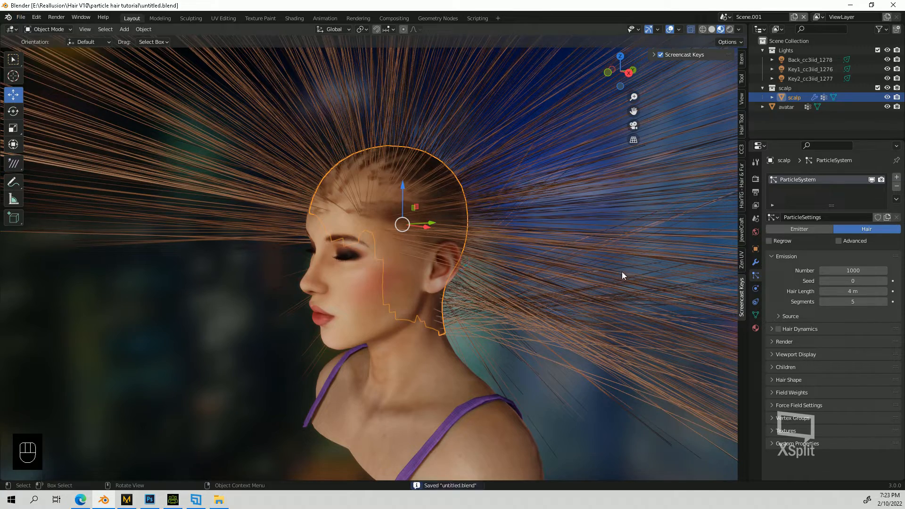
- Shorten the scalp particle system's Hair Length to 0.26 m
scroll(559, 231, down, 5)
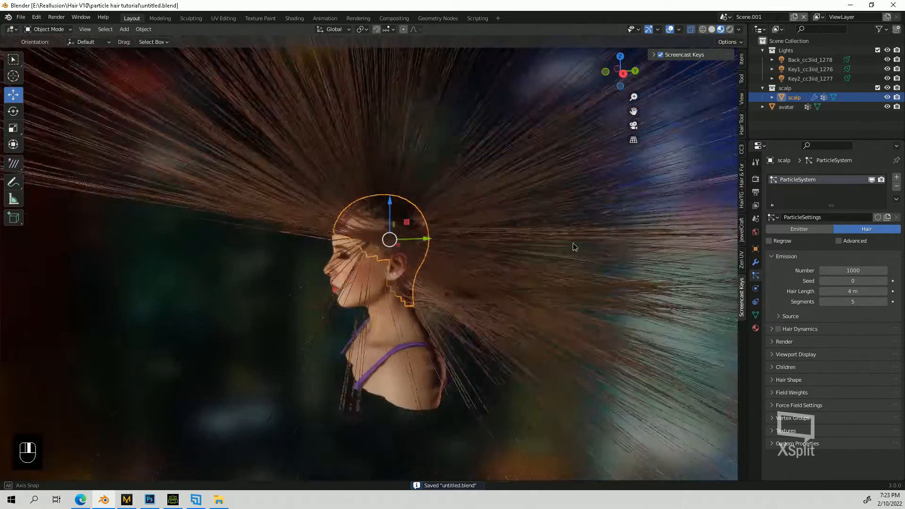
scroll(489, 259, down, 4)
scroll(489, 258, up, 5)
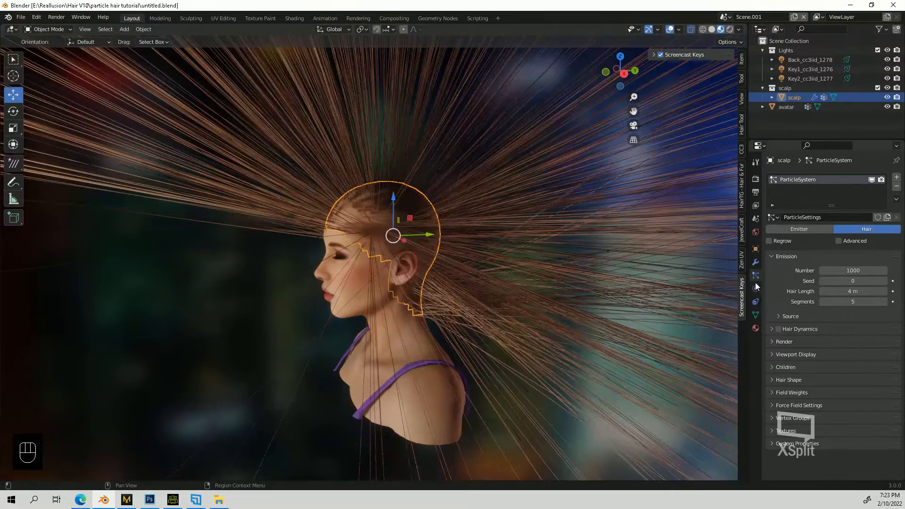
mouse_move(853, 291)
mouse_down()
mouse_move(815, 290)
mouse_move(862, 291)
mouse_move(826, 290)
mouse_move(843, 291)
mouse_up()
scroll(510, 301, down, 5)
mouse_move(485, 346)
middle_down()
mouse_move(543, 339)
mouse_move(457, 347)
mouse_move(507, 337)
mouse_move(475, 342)
mouse_move(484, 344)
middle_up()
scroll(485, 343, up, 3)
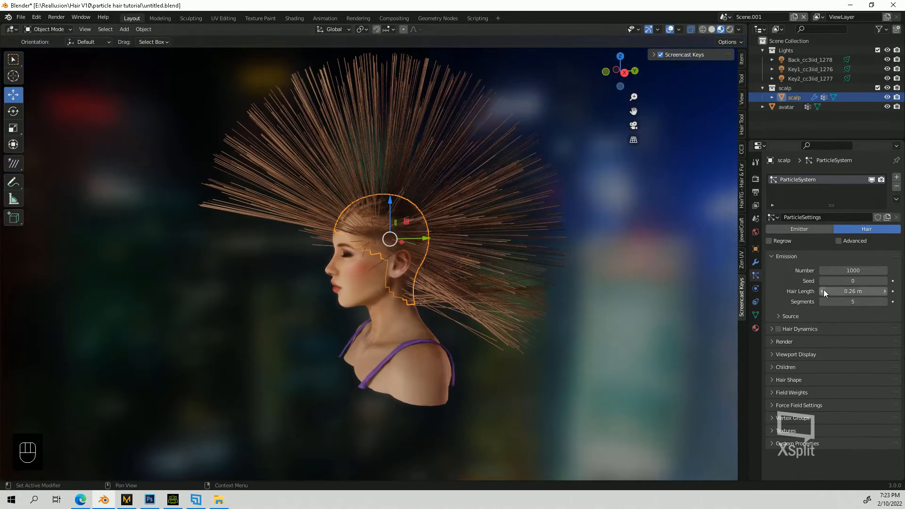
- Examine the length and spread of the hair strands around the head from several angles
middle_drag(508, 251, 560, 254)
middle_drag(482, 259, 459, 342)
scroll(471, 310, up, 1)
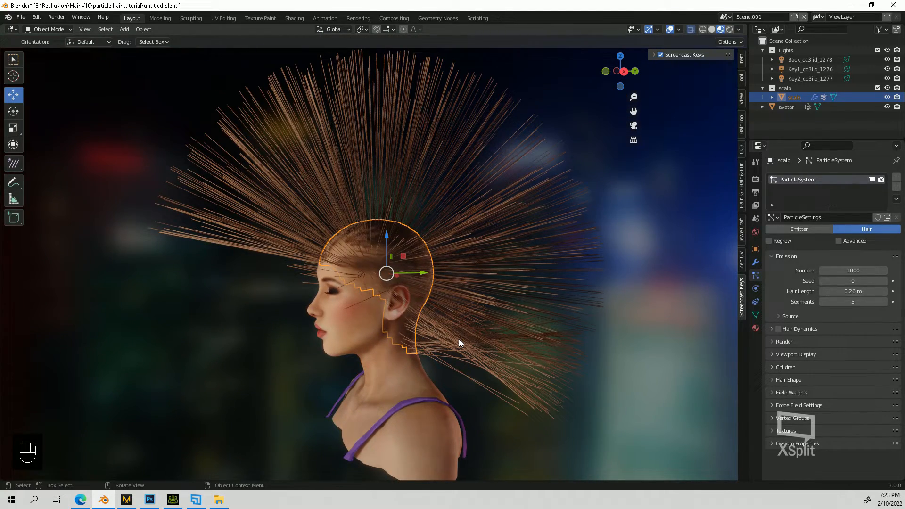
middle_drag(459, 338, 496, 305)
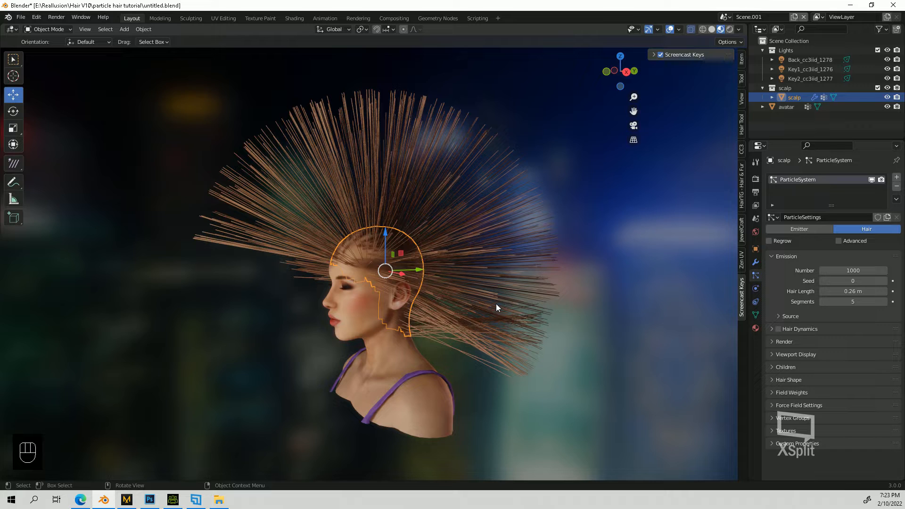
middle_drag(422, 284, 378, 229)
scroll(482, 346, up, 2)
scroll(491, 331, up, 2)
scroll(458, 252, down, 2)
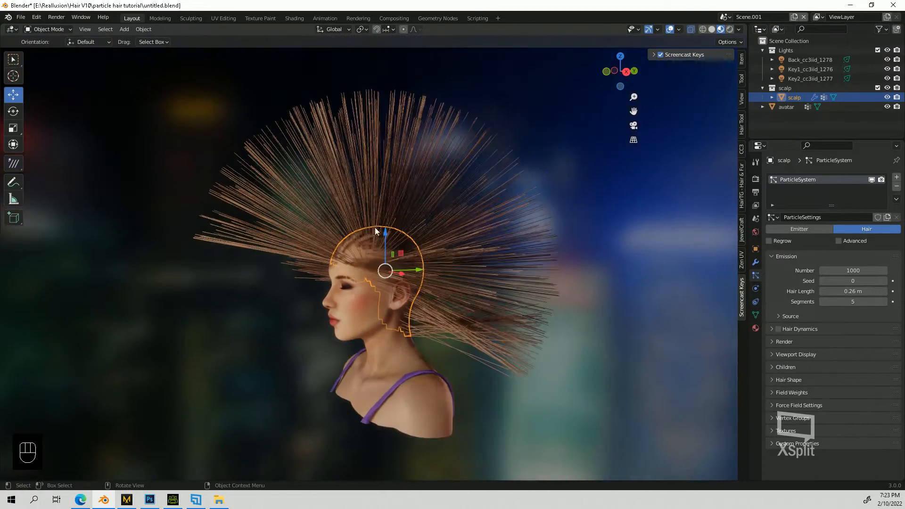
mouse_move(446, 331)
middle_down()
mouse_move(426, 339)
mouse_move(439, 338)
middle_up()
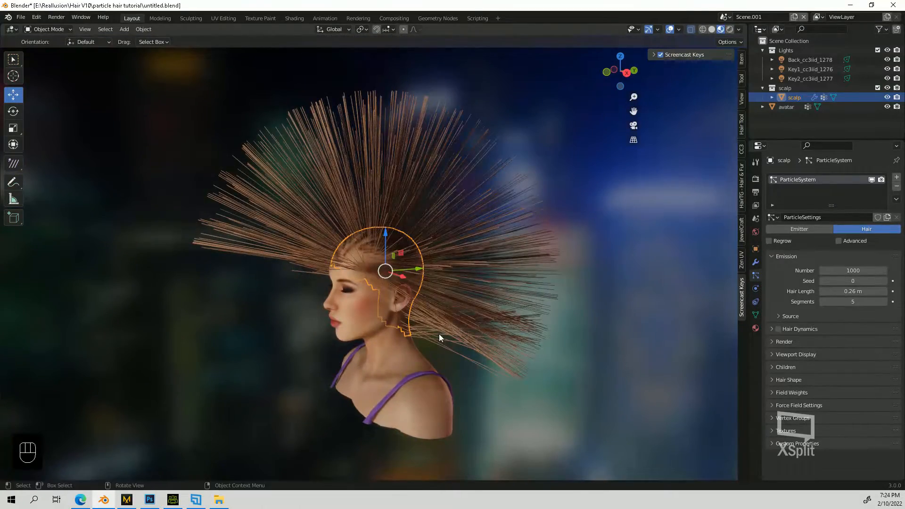
middle_drag(404, 288, 434, 293)
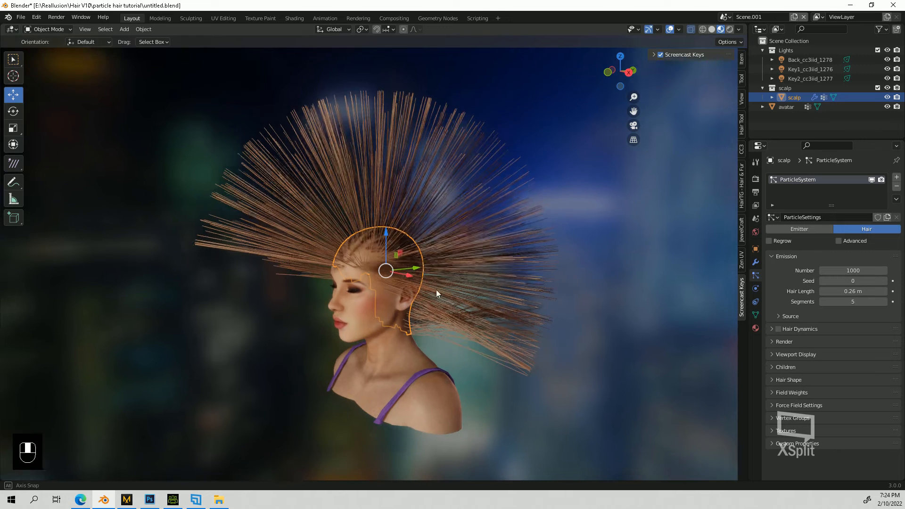
- Set the hair particle system's emission Number to 50
double_click(854, 270)
text(50)
key(Return)
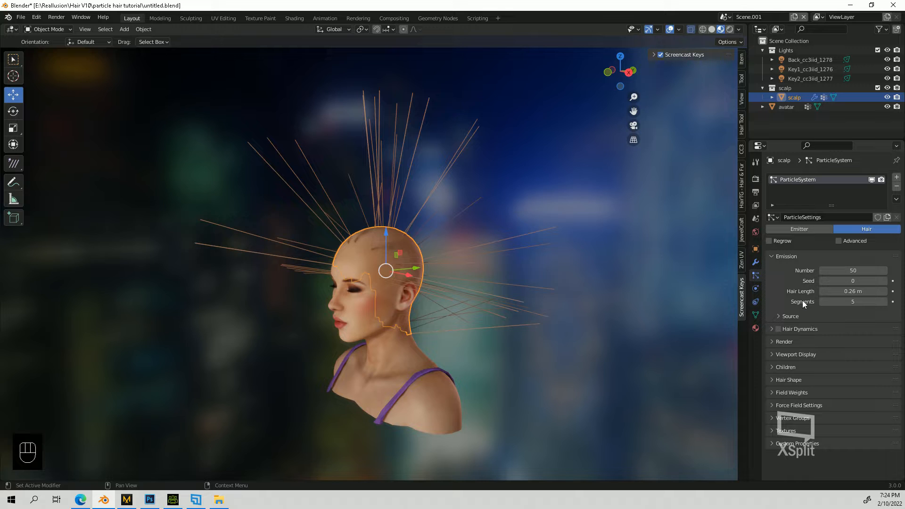
- Try an emission Number of 20 for the hair, and set it back to 50
double_click(854, 270)
text(20)
key(Return)
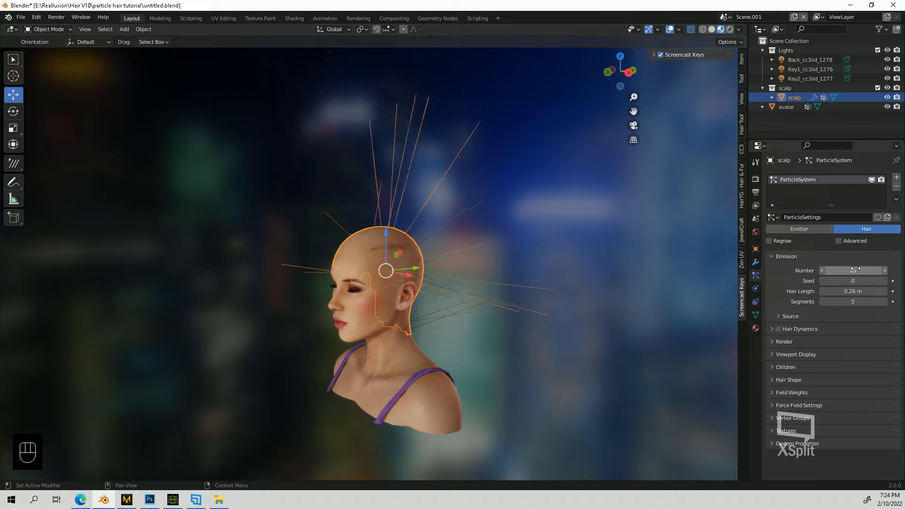
double_click(855, 269)
key(Return)
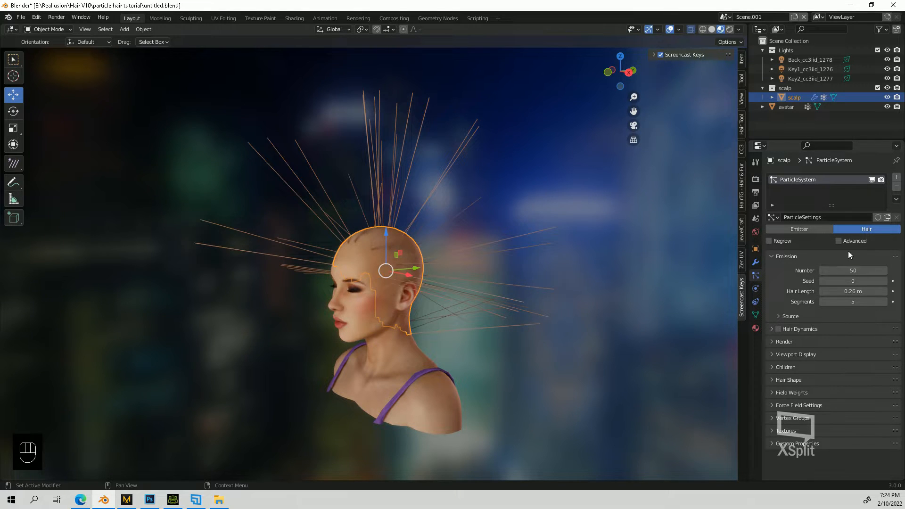
- Expand the emission Source settings and assign the full head vertex group to the hair's Density
click(778, 316)
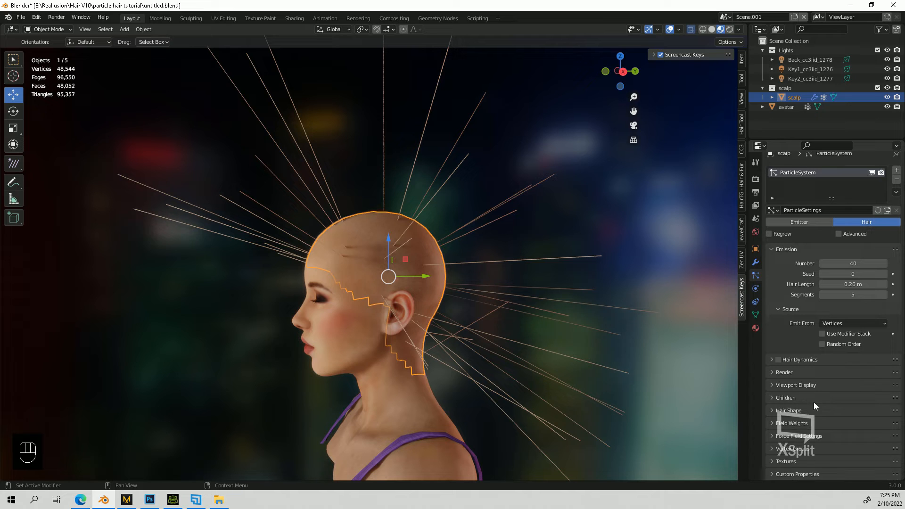
click(772, 449)
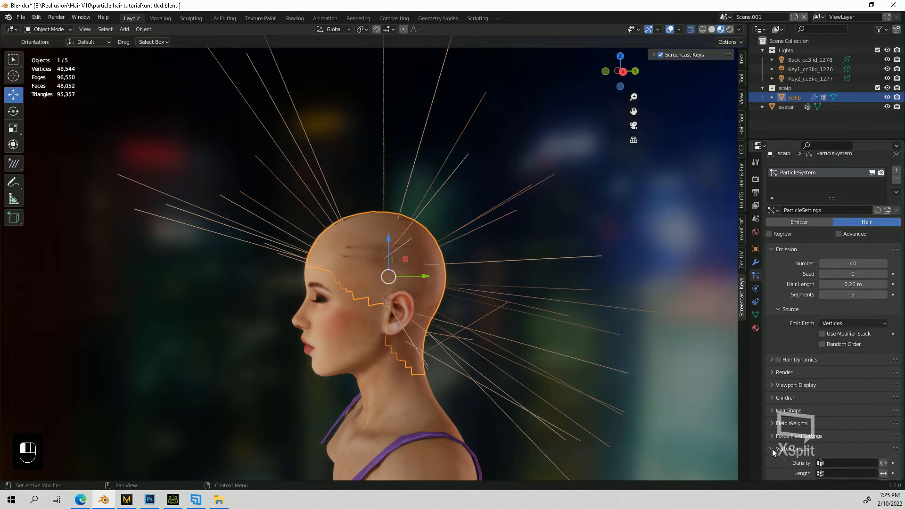
scroll(801, 424, down, 4)
click(848, 387)
click(807, 289)
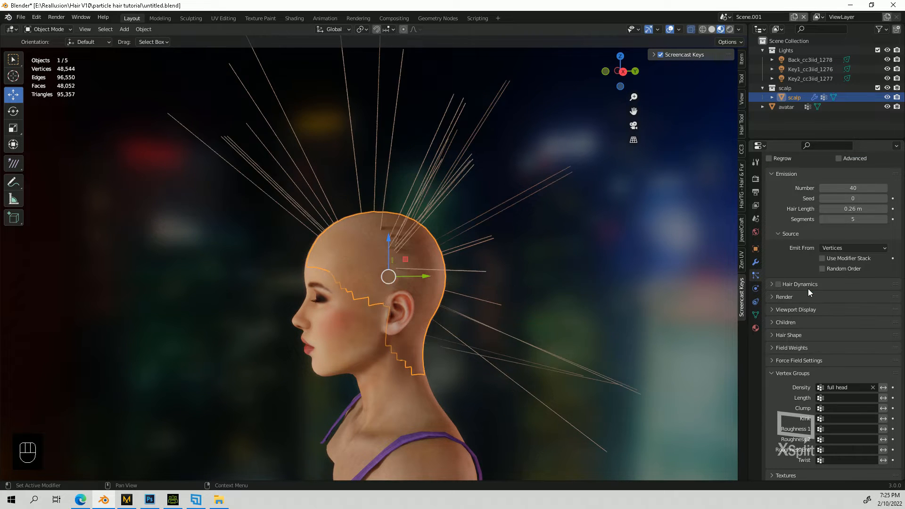
middle_drag(697, 302, 501, 307)
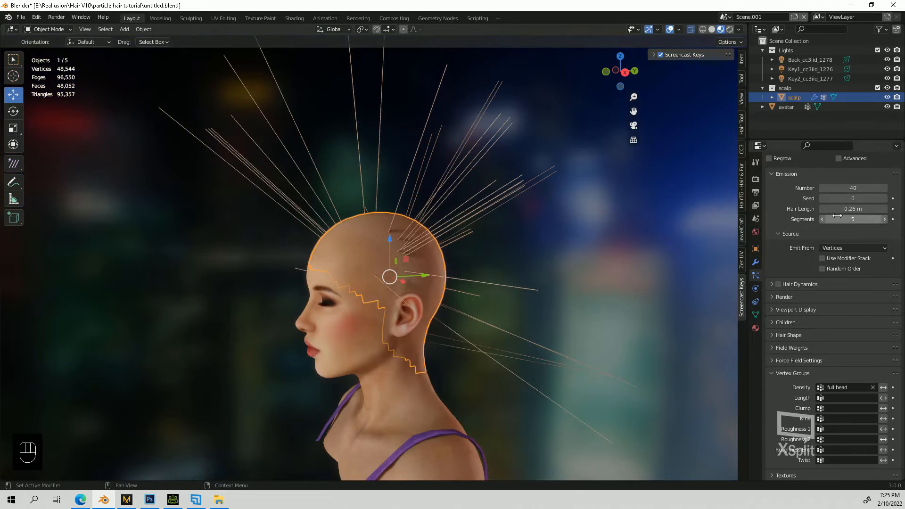
- Try an emission Number of 15 for the hair, and set the Number to 50
mouse_move(848, 188)
mouse_down()
mouse_move(822, 188)
mouse_move(857, 188)
mouse_up()
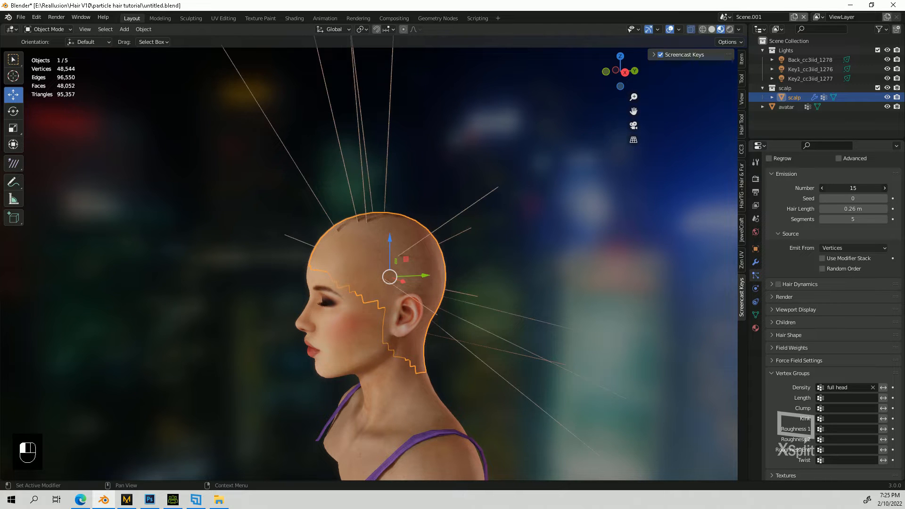
click(857, 187)
text(50)
key(Return)
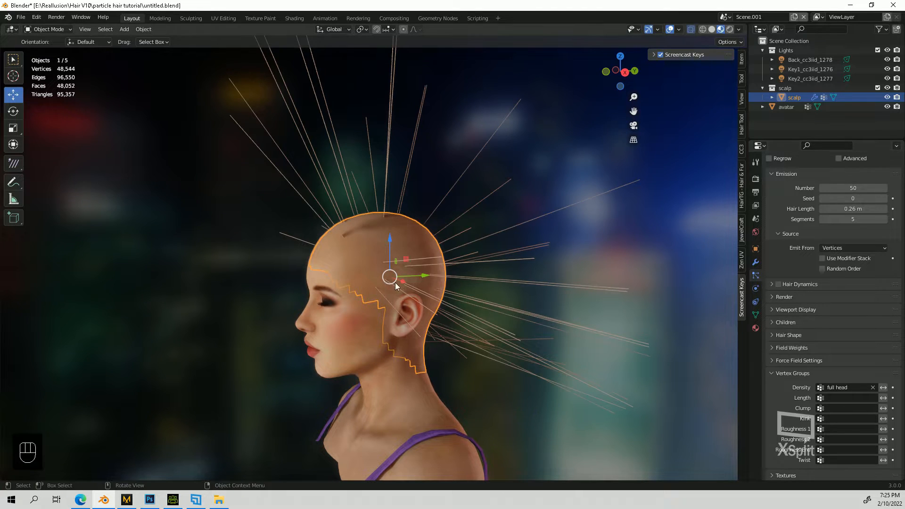
- Set the Seed of the hair emission to 2 to vary the placement of the strands
middle_drag(395, 281, 434, 273)
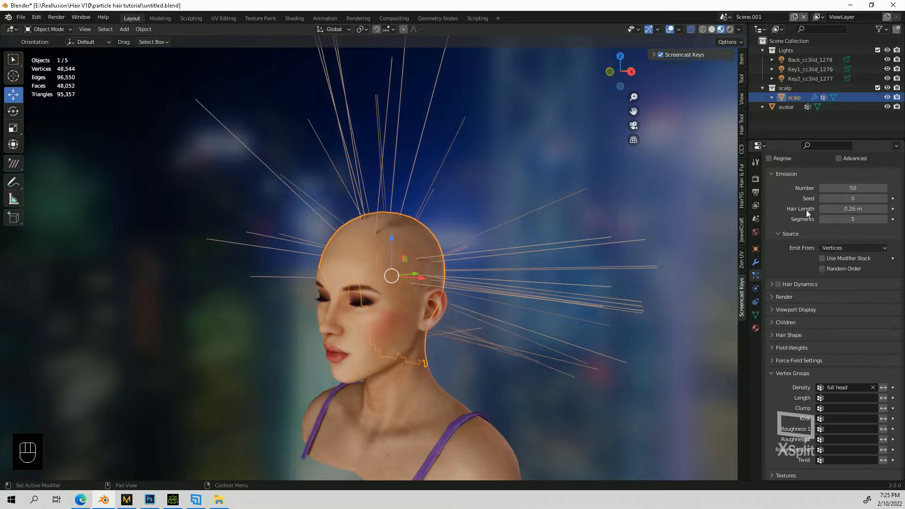
middle_drag(506, 269, 424, 277)
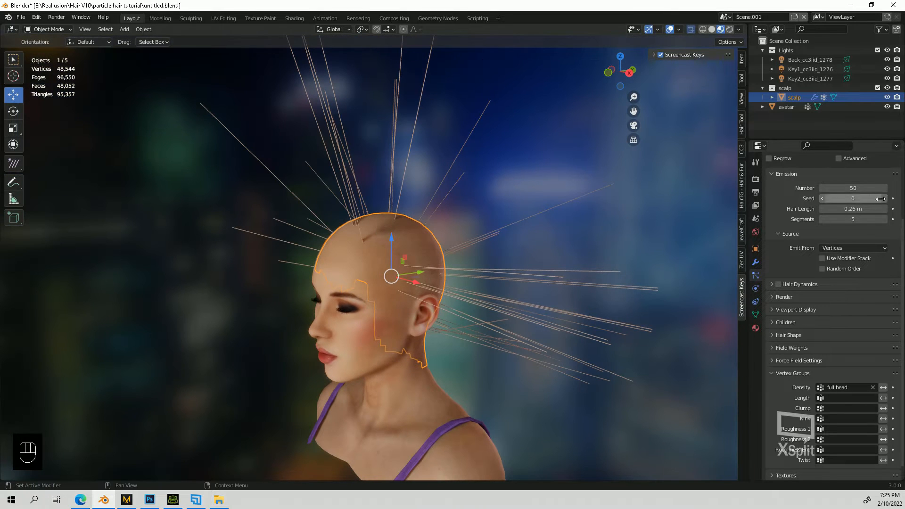
click(880, 198)
click(879, 198)
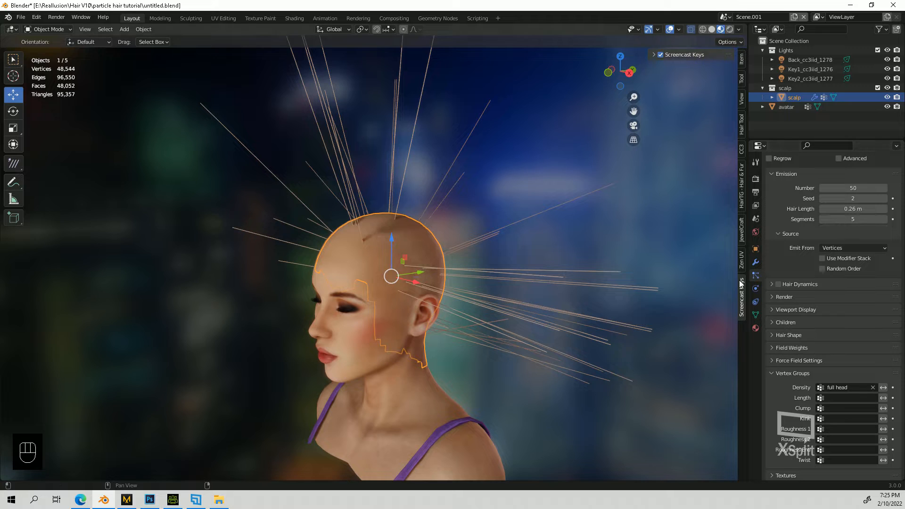
middle_drag(740, 282, 587, 279)
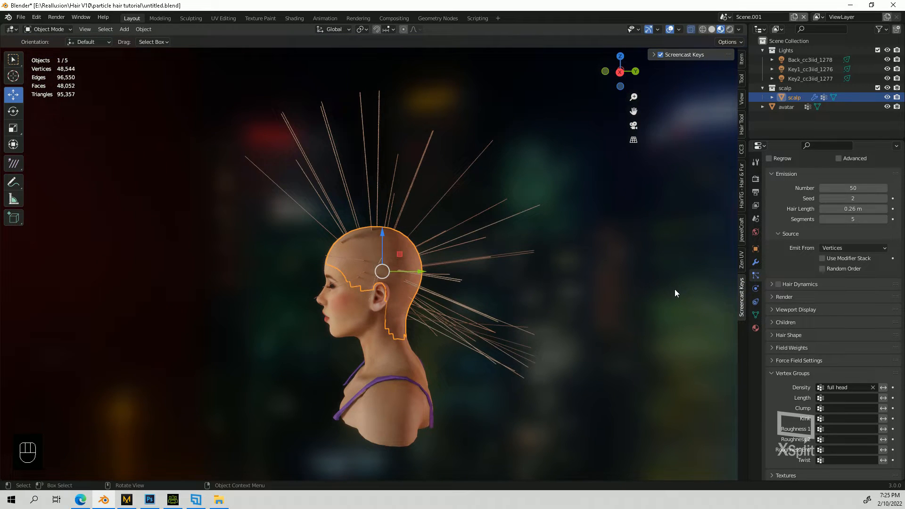
- Bring up the Hair Tool add-on's settings and switch the scalp to Particle Edit mode
click(742, 125)
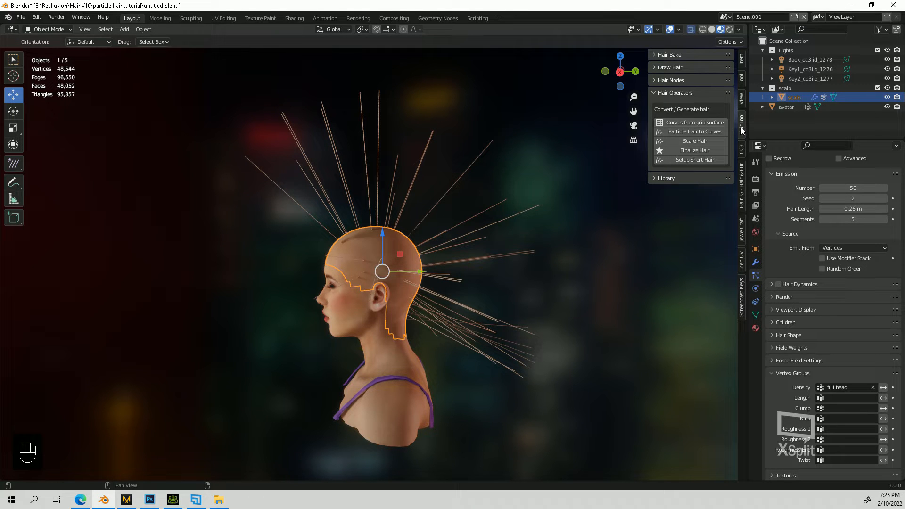
middle_drag(440, 231, 347, 250)
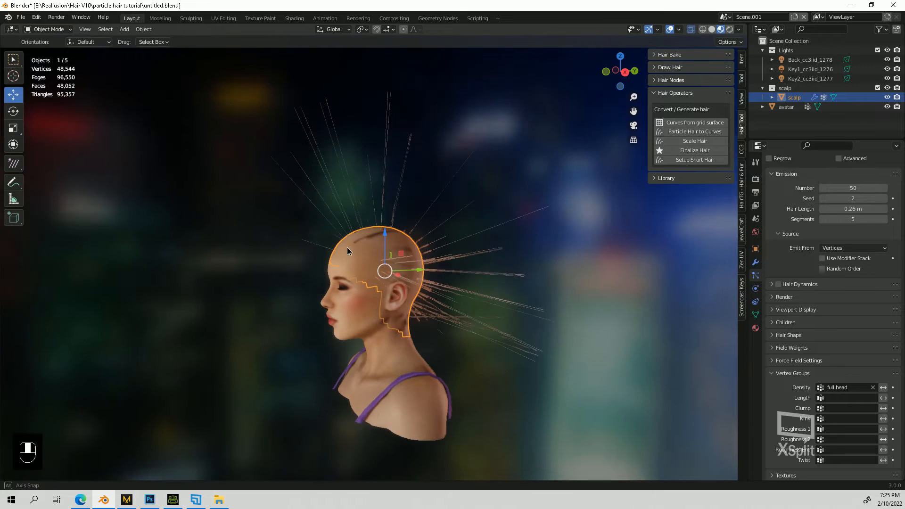
click(655, 92)
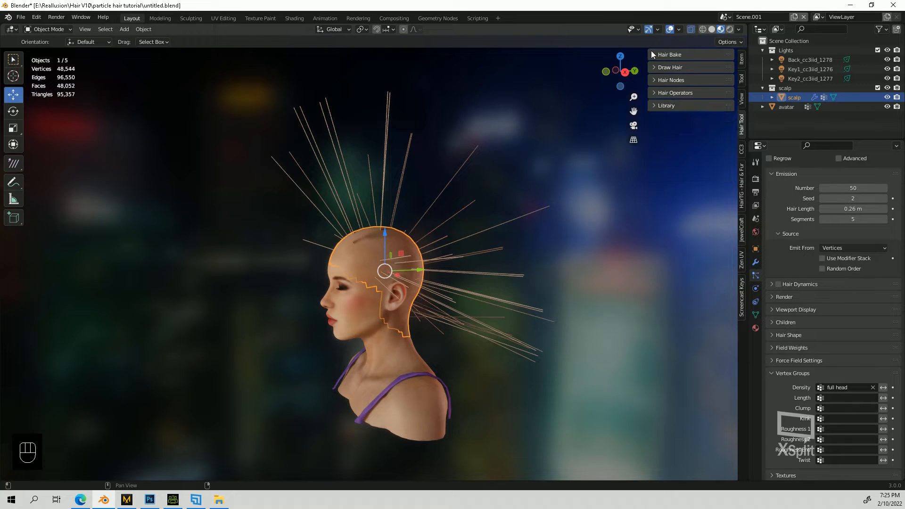
click(655, 92)
click(654, 91)
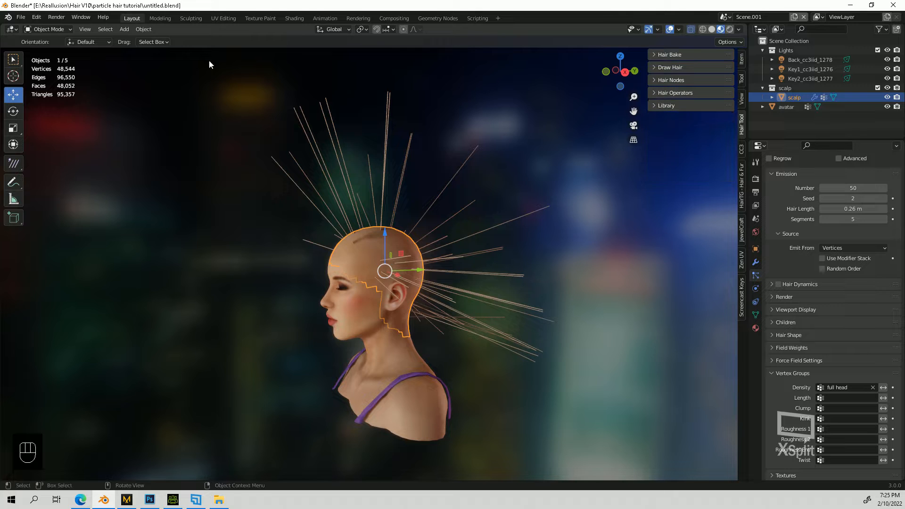
click(35, 30)
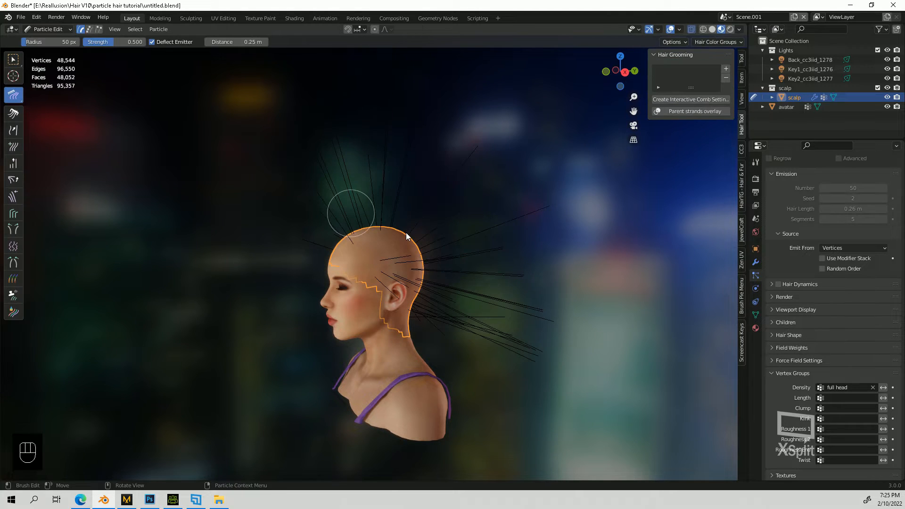
middle_drag(471, 232, 492, 230)
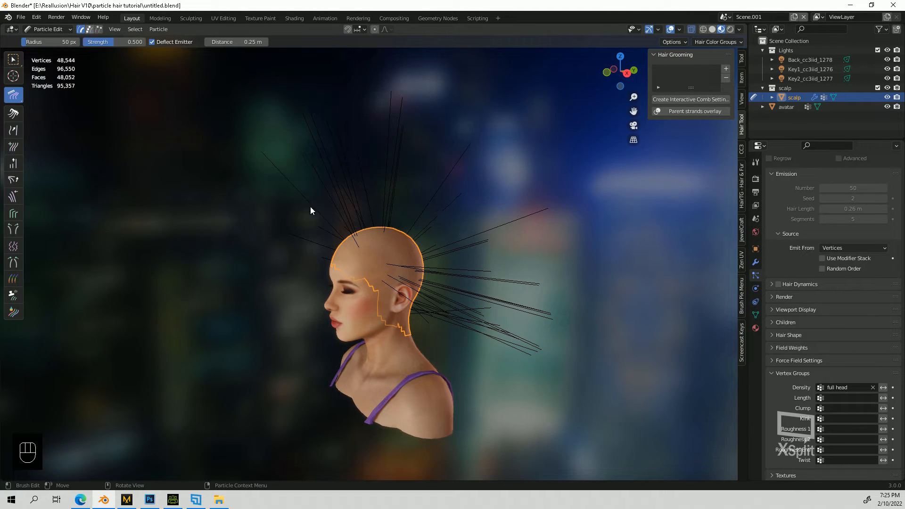
- Switch the particle selection to point mode and display the viewport in solid shading with X-ray off
key(2)
click(712, 29)
middle_drag(503, 221, 519, 215)
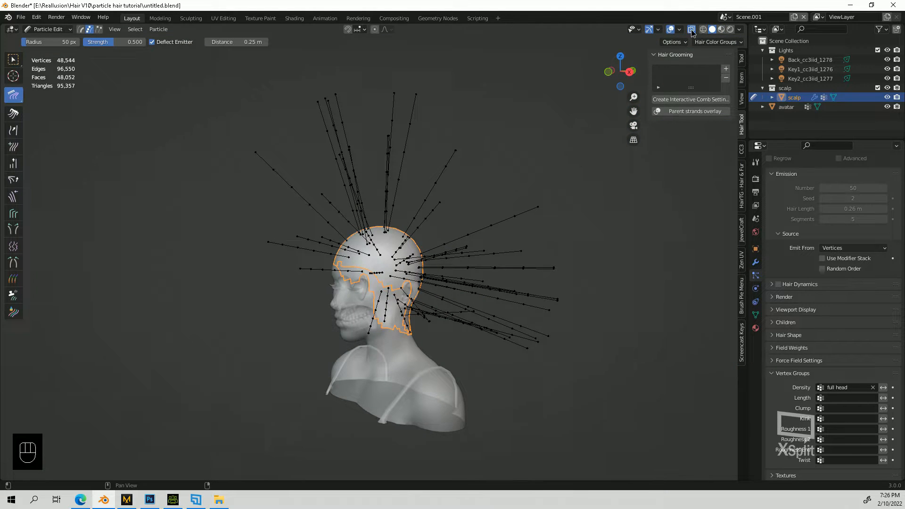
click(690, 31)
click(739, 30)
click(737, 149)
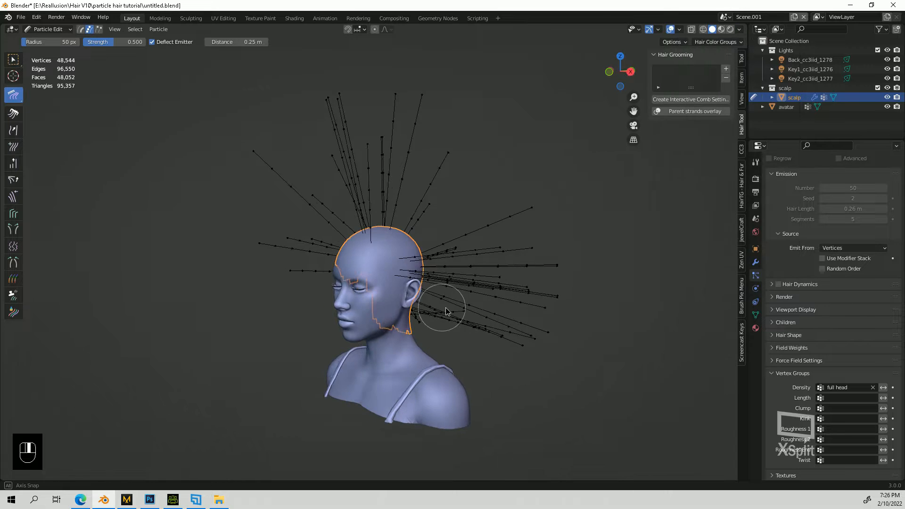
middle_drag(439, 309, 499, 307)
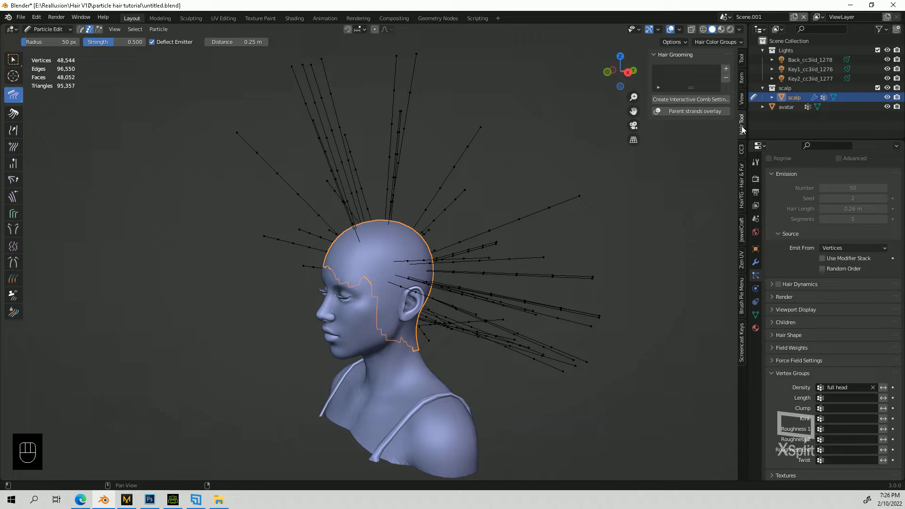
- Create interactive comb settings for the scalp's particle system and expand the Children section of its particle settings
click(700, 99)
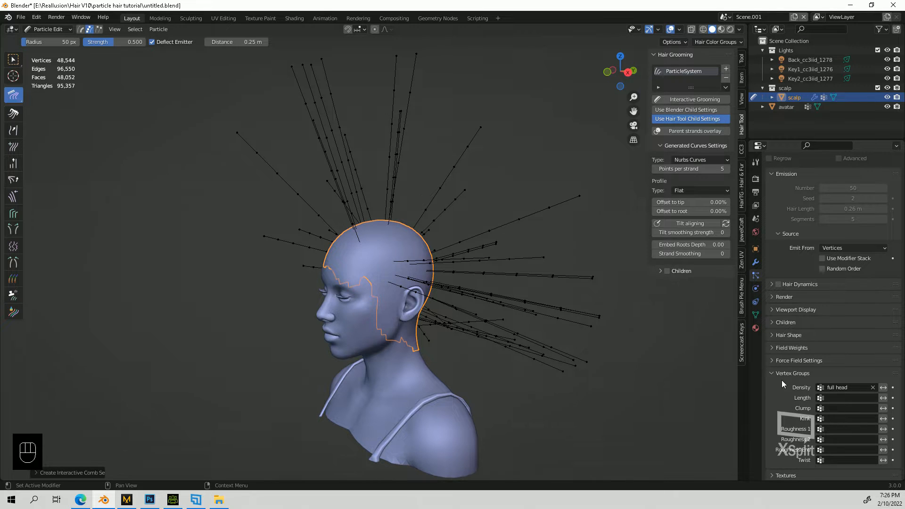
scroll(781, 381, down, 1)
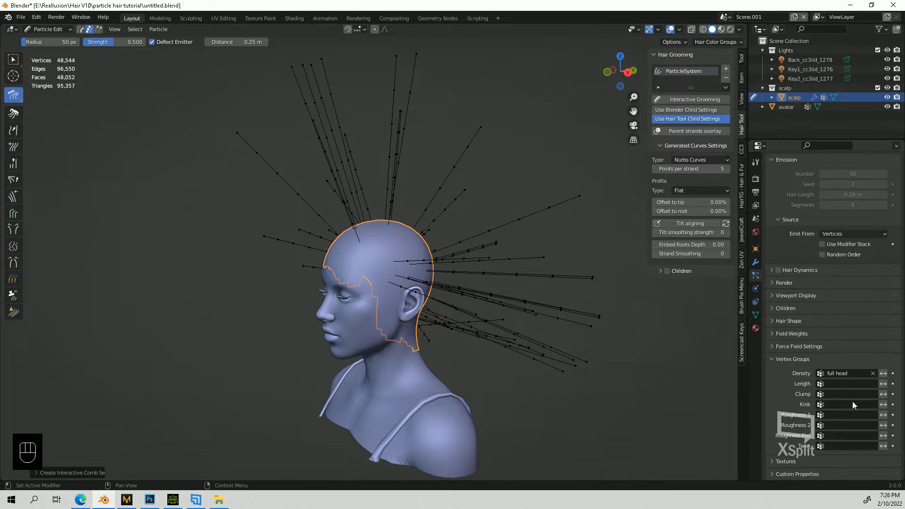
click(772, 359)
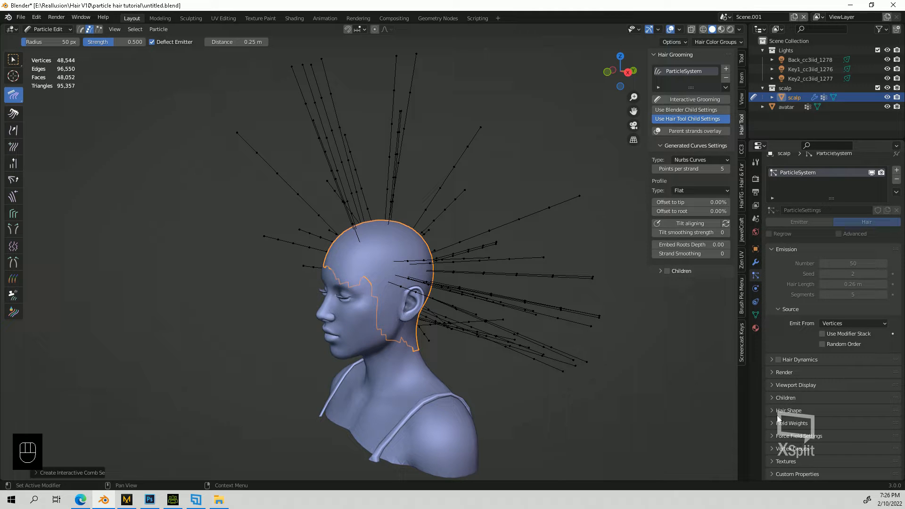
click(773, 400)
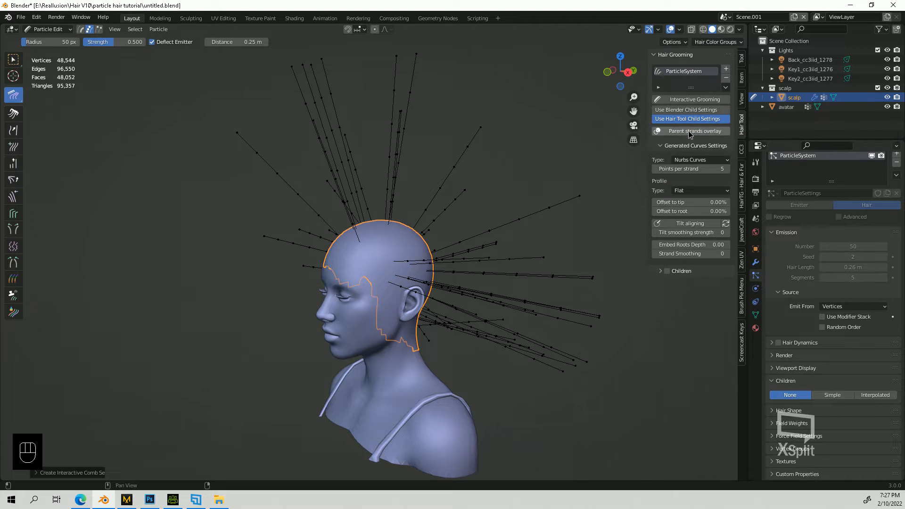
- Turn on the parent strands overlay and display the viewport in Material Preview shading
click(689, 133)
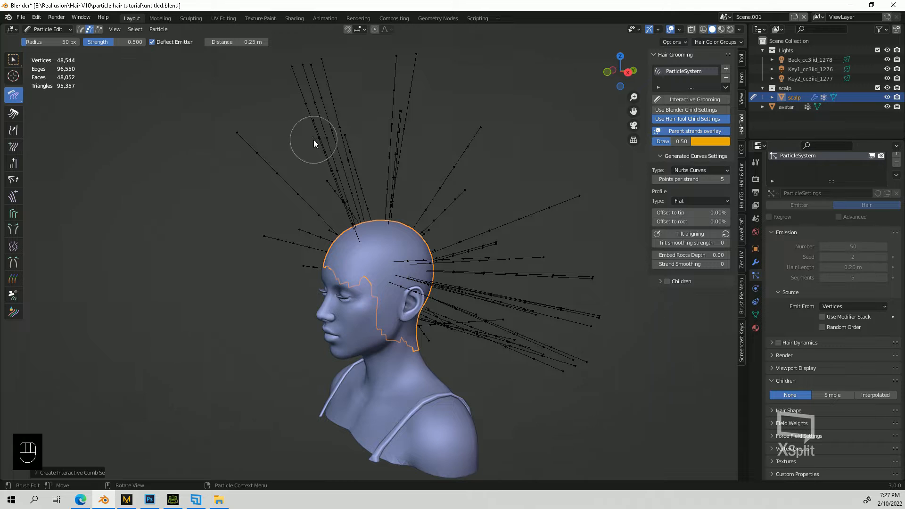
click(721, 29)
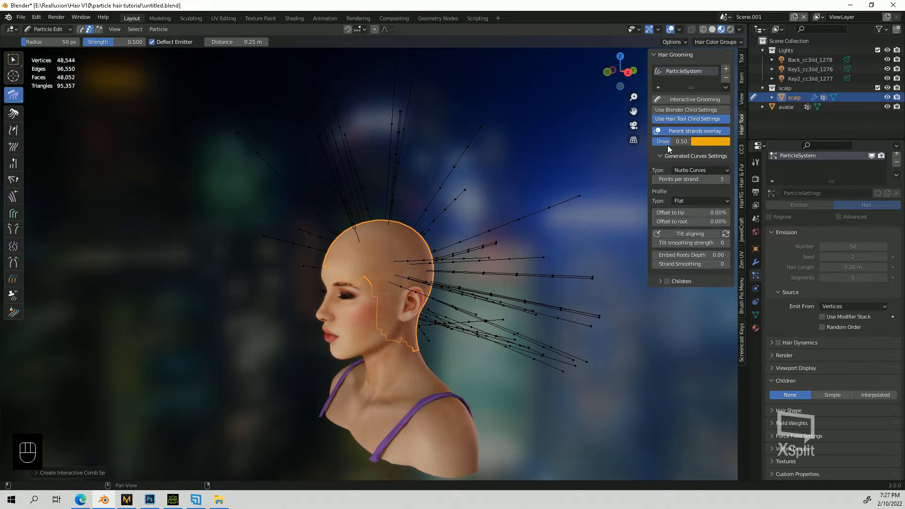
- Enable Children in the Hair Grooming settings and assign the full head vertex group to their Density
click(669, 280)
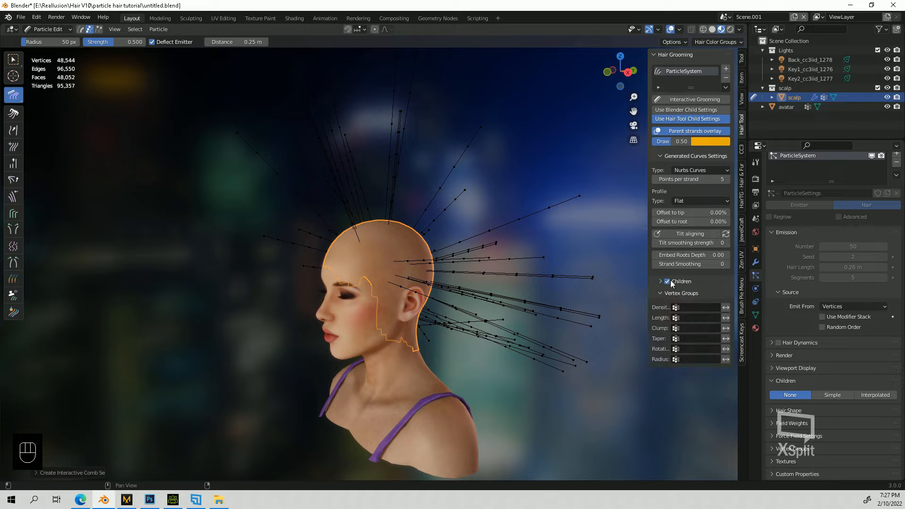
click(669, 282)
click(666, 281)
click(697, 307)
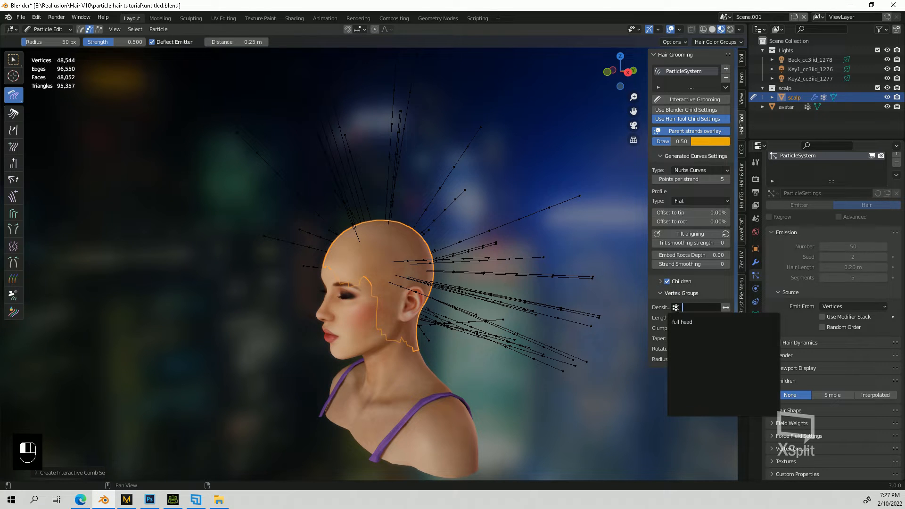
click(688, 321)
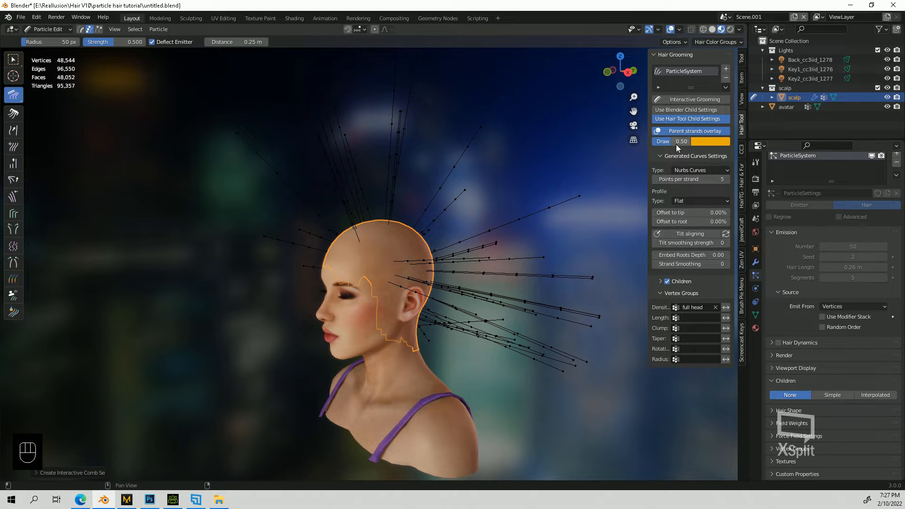
- Set the parent strands overlay's Draw value to 0.49 and turn on Interactive Grooming to generate the child hair
mouse_move(676, 145)
mouse_down()
mouse_move(714, 144)
mouse_move(688, 141)
mouse_up()
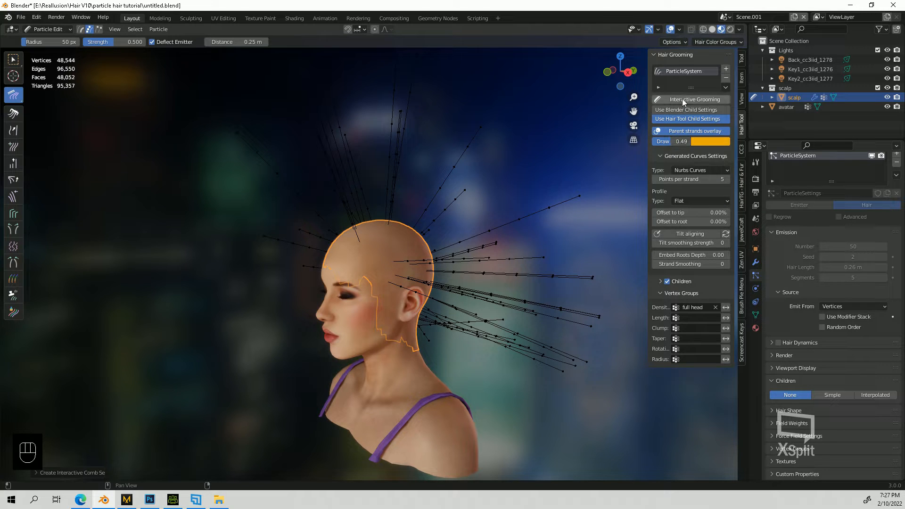
click(694, 100)
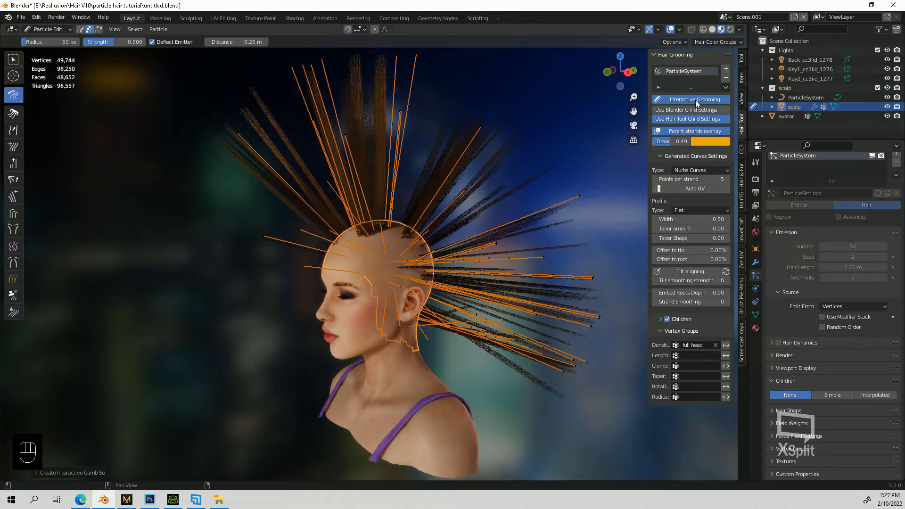
scroll(436, 238, down, 2)
middle_drag(408, 273, 447, 260)
scroll(399, 274, up, 3)
scroll(433, 275, down, 3)
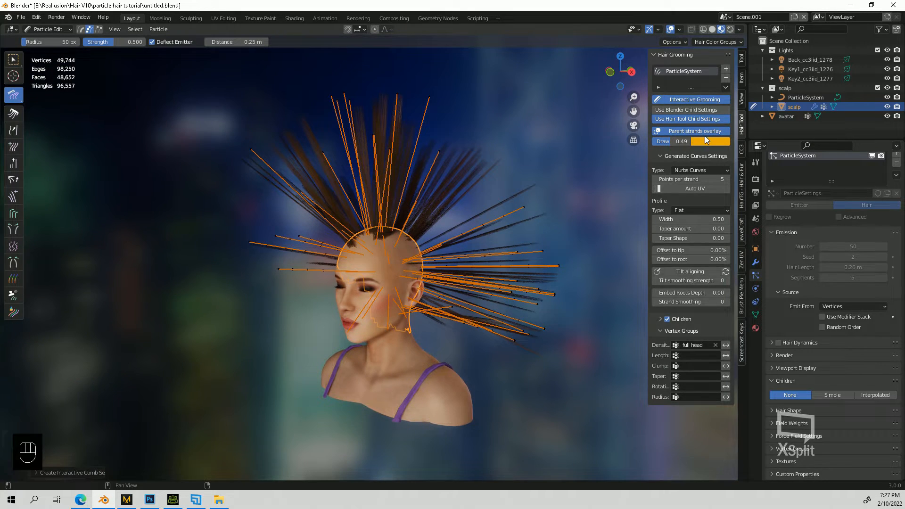
mouse_move(407, 209)
middle_down()
mouse_move(450, 203)
mouse_move(398, 217)
middle_up()
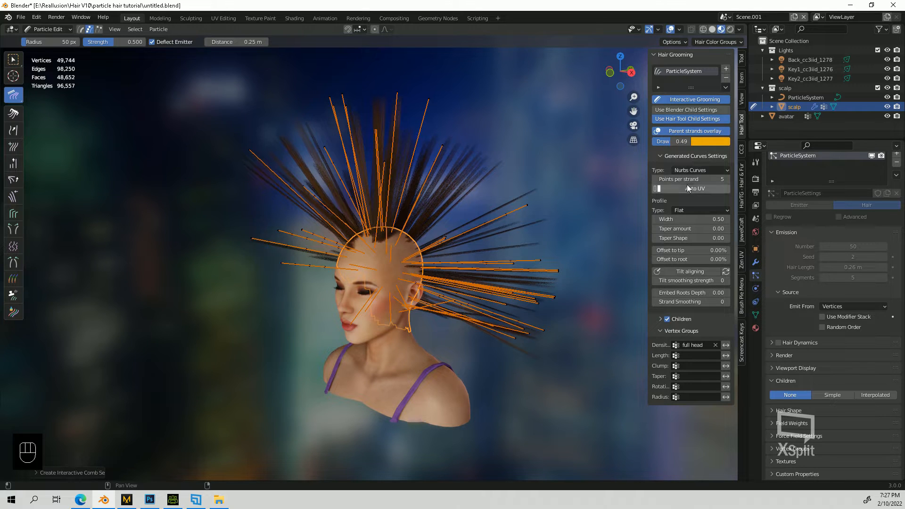
- Expand the Hair Tool Children settings and include the parent strands in the generated hair
click(660, 320)
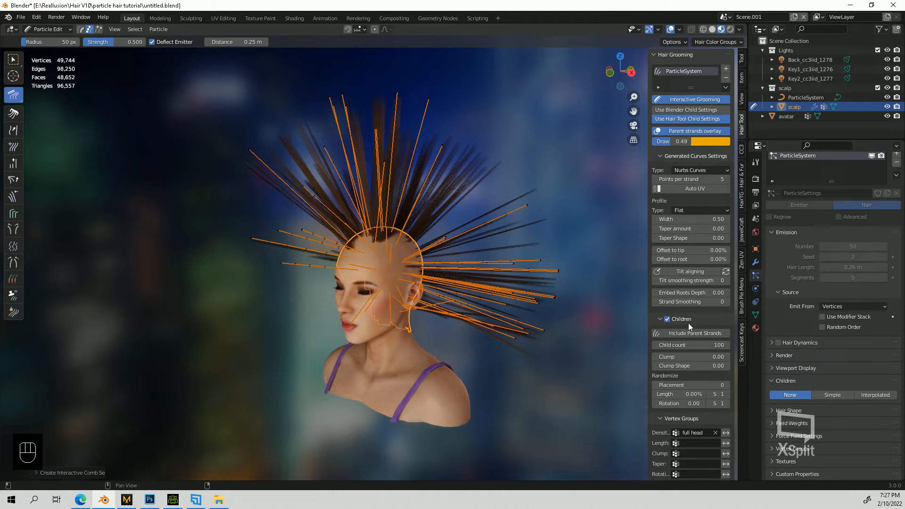
scroll(662, 327, down, 1)
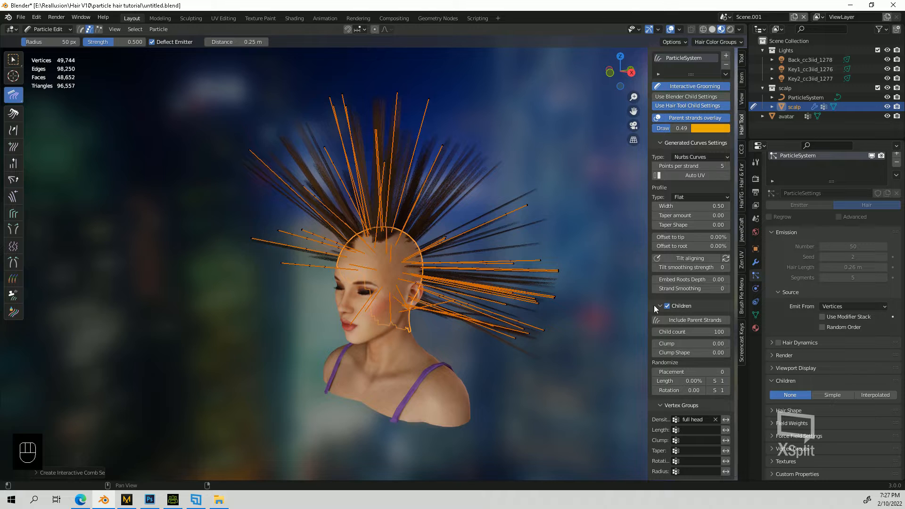
click(684, 320)
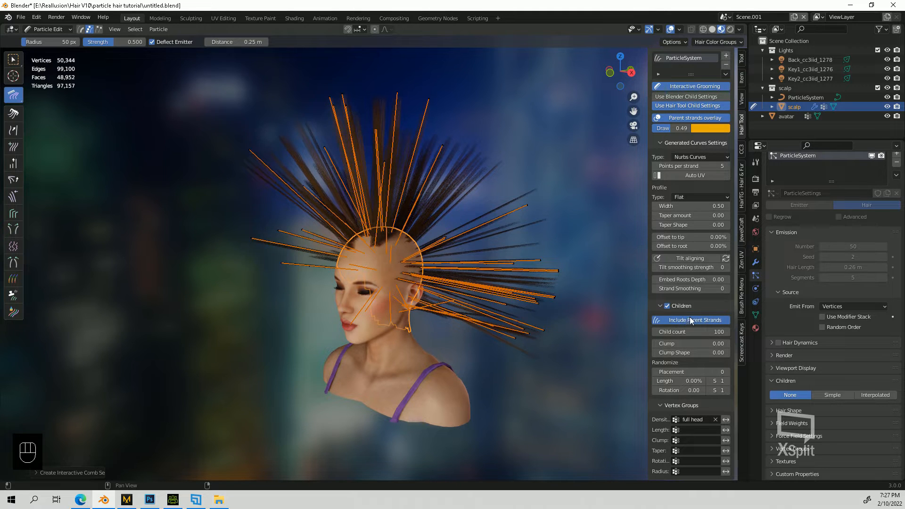
mouse_move(471, 300)
middle_down()
mouse_move(406, 295)
mouse_move(475, 292)
middle_up()
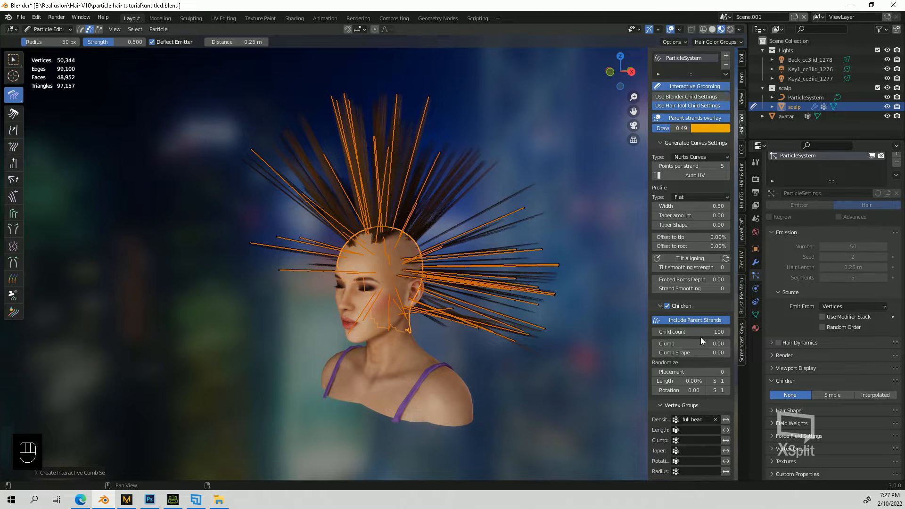
middle_drag(471, 292, 537, 264)
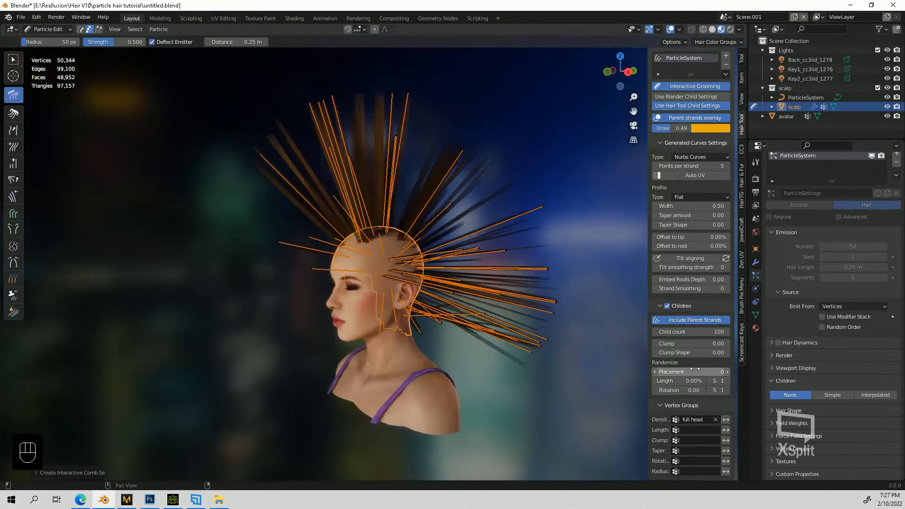
- Set the Clump of the child strands to 1.00 and display the clumped hair in solid shading
drag(675, 344, 723, 344)
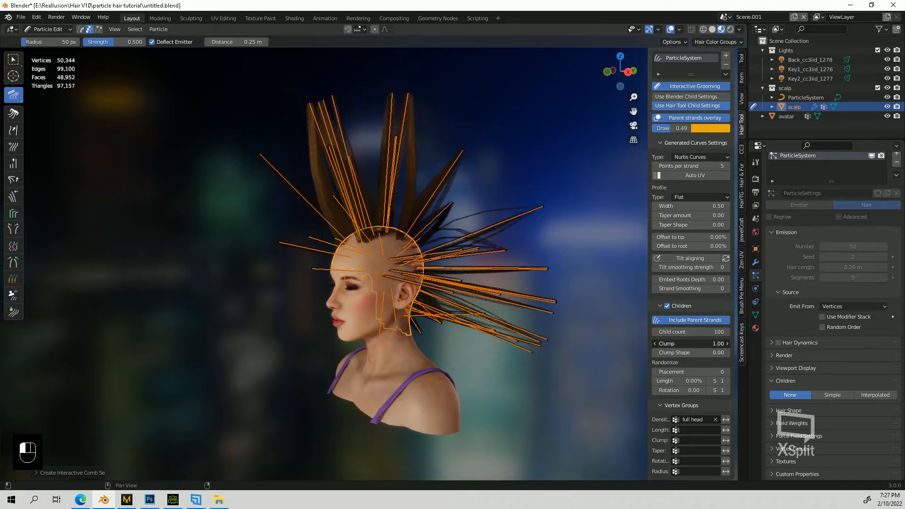
mouse_move(485, 324)
middle_down()
mouse_move(616, 303)
mouse_move(462, 329)
mouse_move(499, 320)
middle_up()
click(711, 30)
mouse_move(579, 129)
middle_down()
mouse_move(494, 159)
mouse_move(452, 158)
mouse_move(511, 167)
middle_up()
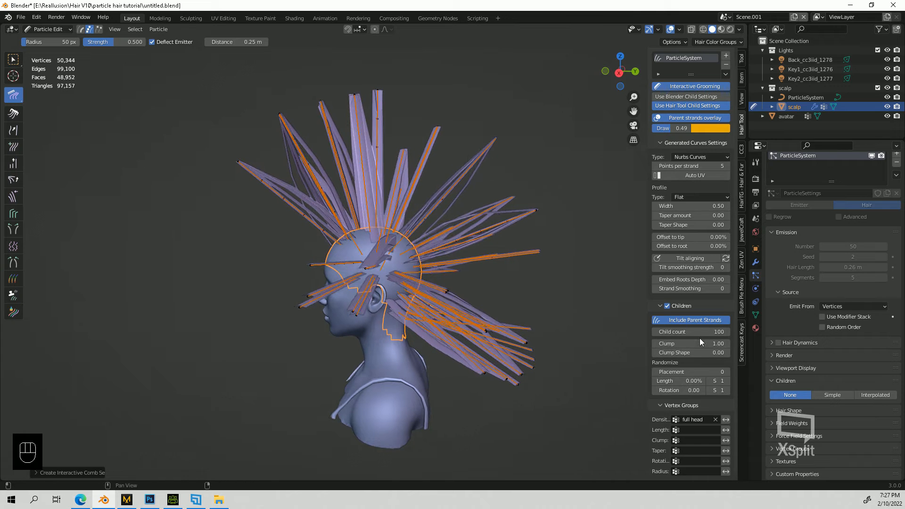
- Reset both the Clump and the Clump Shape of the child strands to 0.00
drag(701, 342, 741, 343)
drag(701, 352, 659, 343)
double_click(708, 353)
text(0)
key(Return)
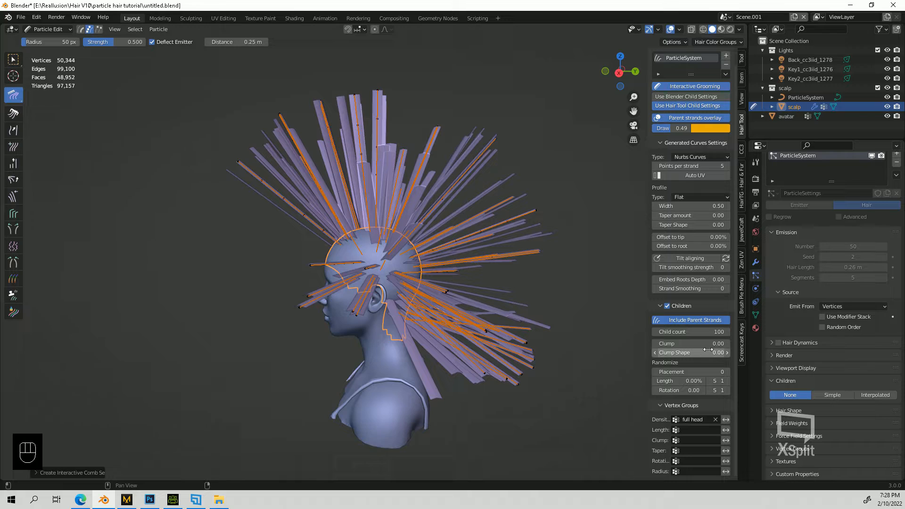
- Try a lower Child count for the generated hair, then restore it to 100
drag(706, 332, 688, 335)
click(688, 335)
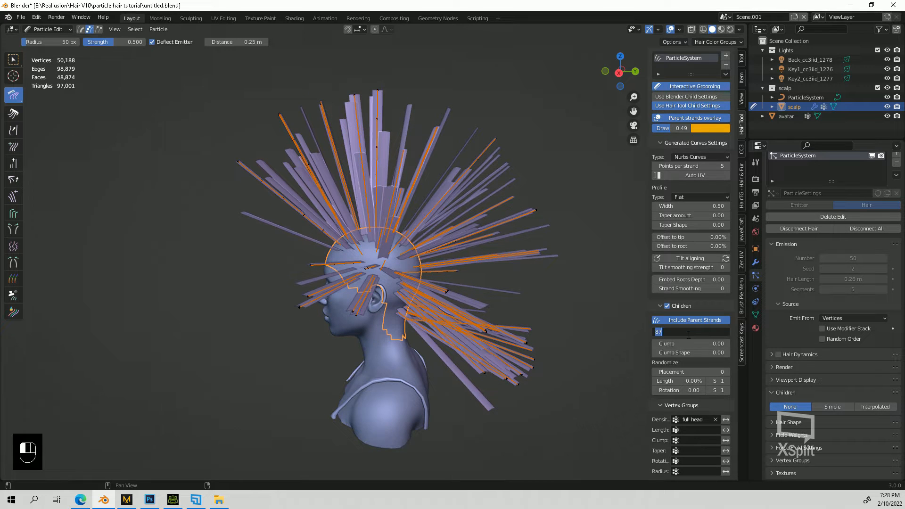
text(100)
key(Return)
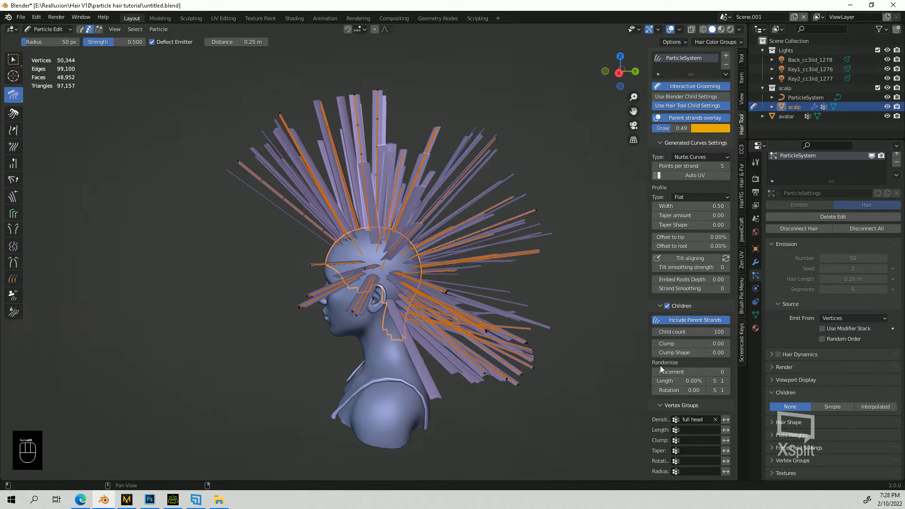
- Try randomizing the Placement of the child strands, then set it back to 0
middle_drag(472, 387, 544, 387)
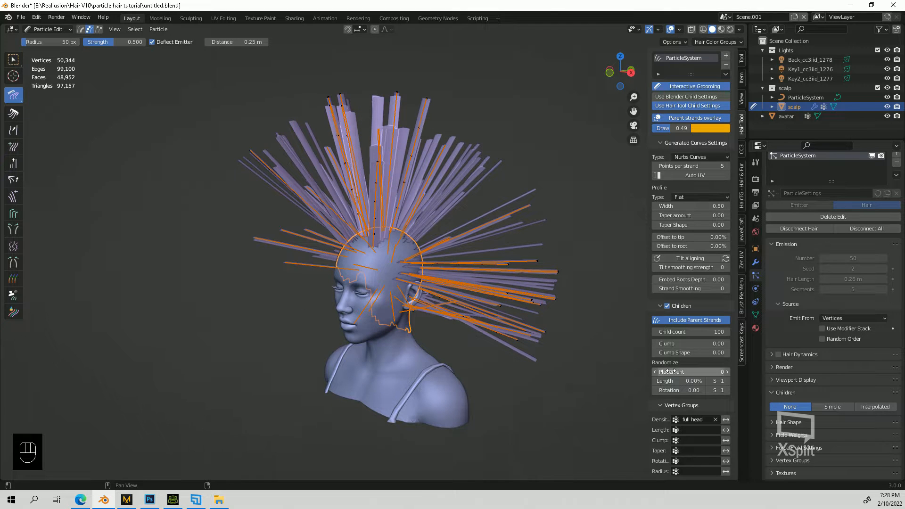
mouse_move(669, 372)
mouse_down()
mouse_move(706, 372)
mouse_move(662, 381)
mouse_move(714, 381)
mouse_move(707, 390)
mouse_move(657, 382)
mouse_up()
double_click(681, 370)
text(0)
key(Return)
click(701, 372)
text(0)
key(Return)
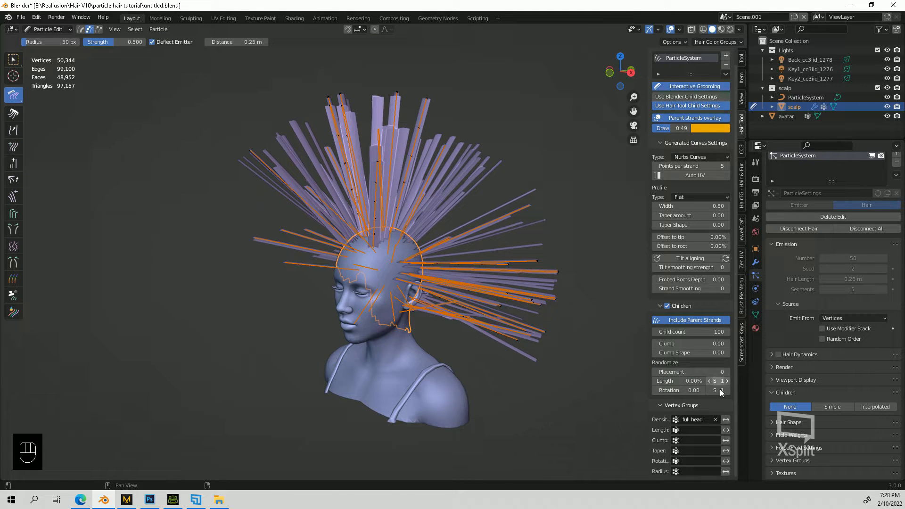
- Turn on Tilt aligning for the generated strands and inspect how they lie around the scalp
scroll(673, 320, up, 1)
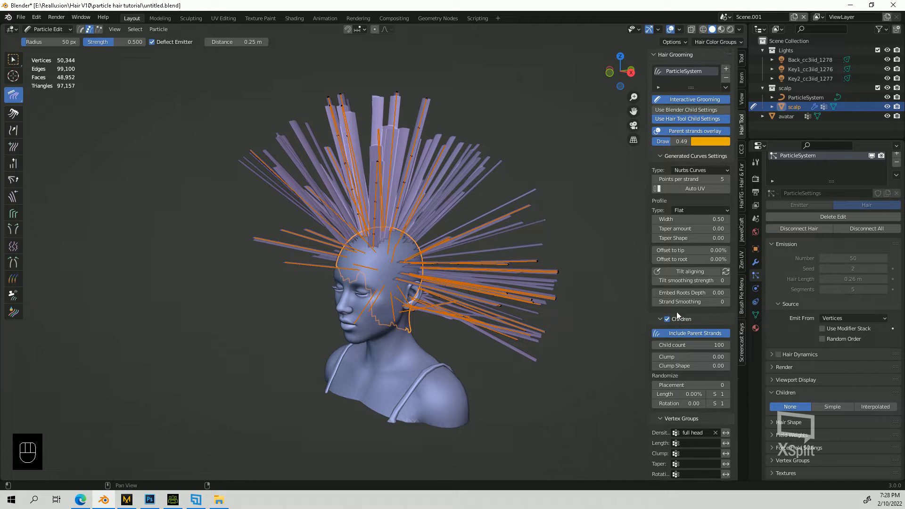
click(688, 270)
middle_drag(363, 309, 336, 297)
scroll(343, 298, up, 2)
scroll(394, 323, up, 2)
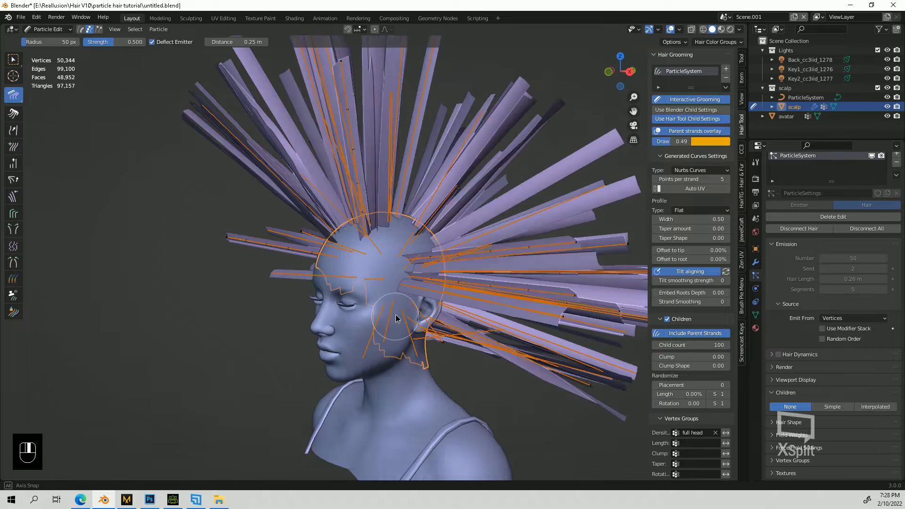
scroll(628, 311, down, 2)
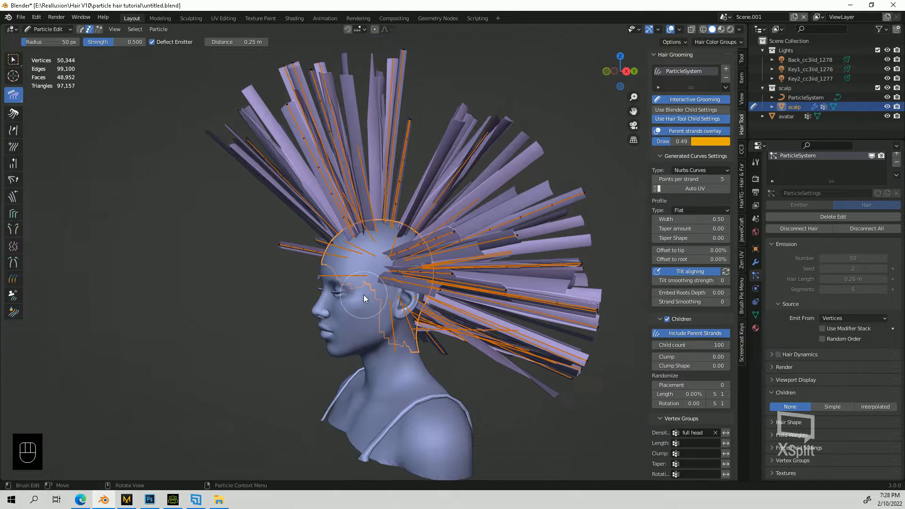
- Try adjusting the Tilt smoothing strength and examine the strands around the head from several angles
mouse_move(691, 282)
mouse_down()
mouse_move(709, 282)
mouse_move(689, 281)
mouse_up()
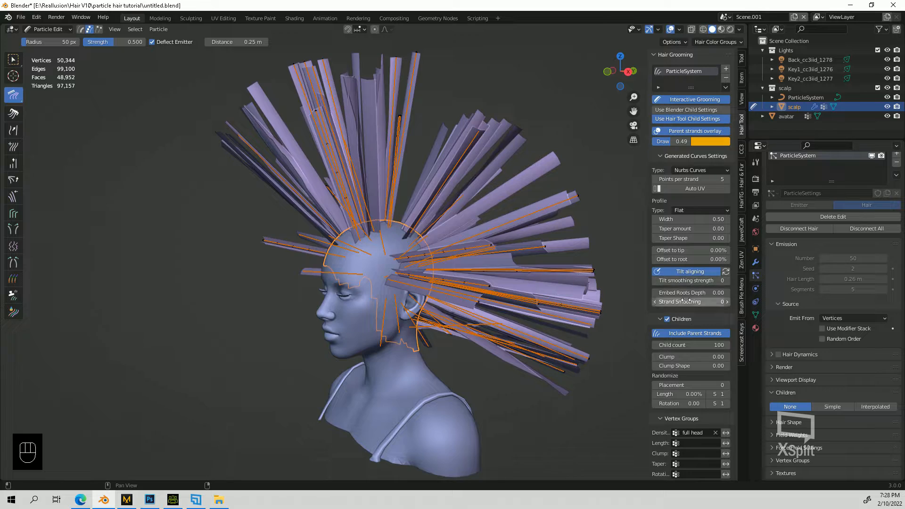
scroll(417, 284, up, 3)
scroll(416, 285, down, 2)
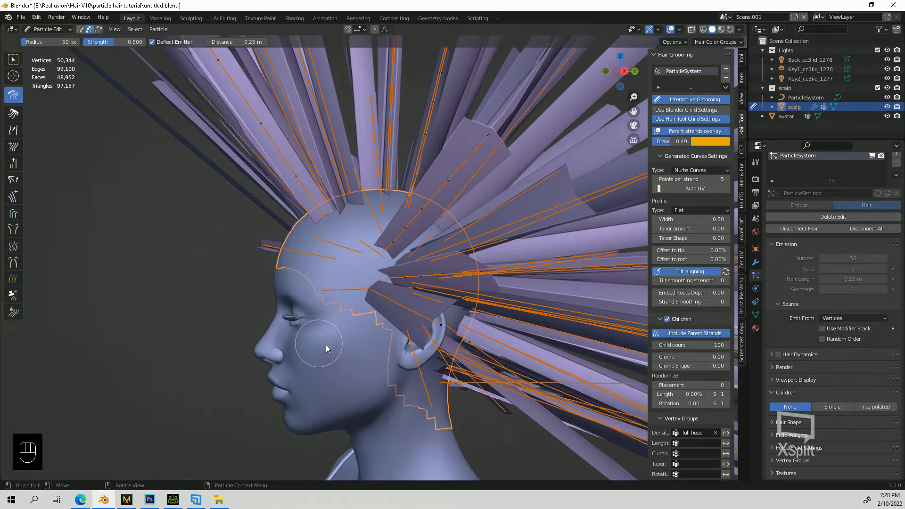
middle_drag(292, 380, 347, 257)
scroll(382, 282, up, 1)
middle_drag(382, 281, 398, 290)
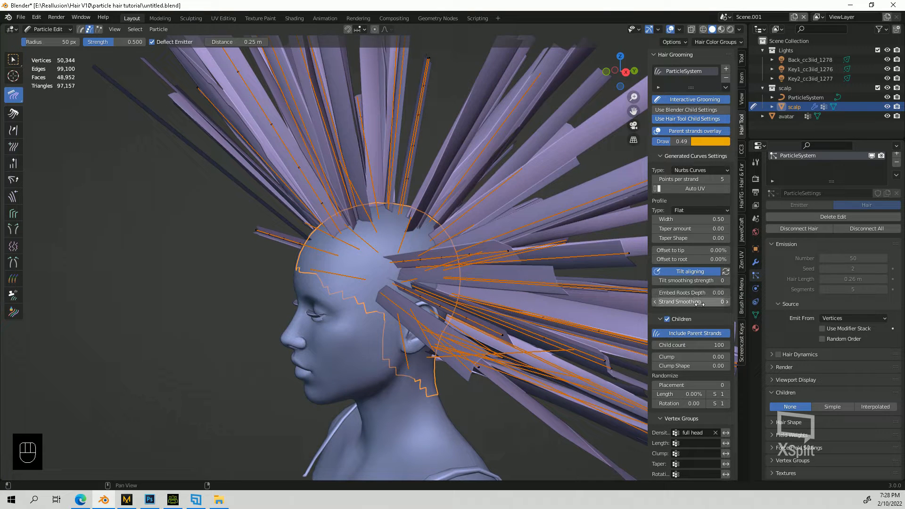
scroll(502, 339, down, 2)
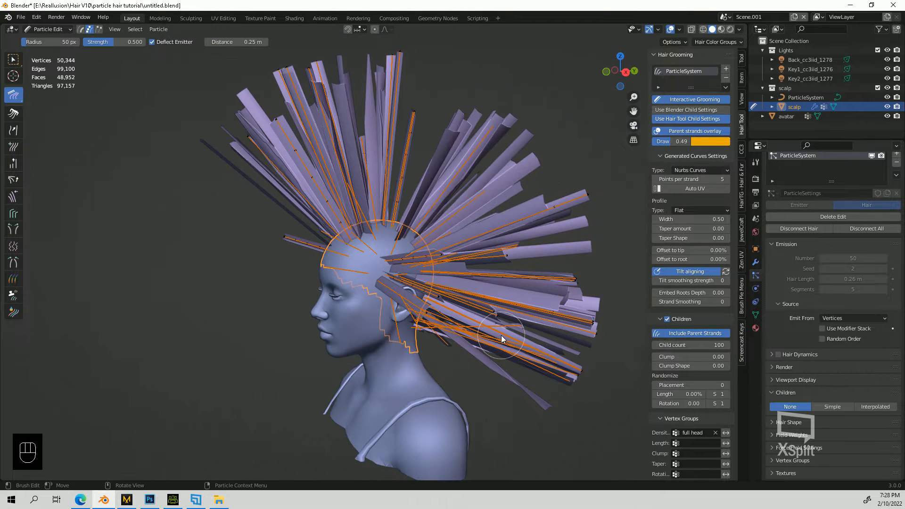
middle_drag(502, 339, 561, 338)
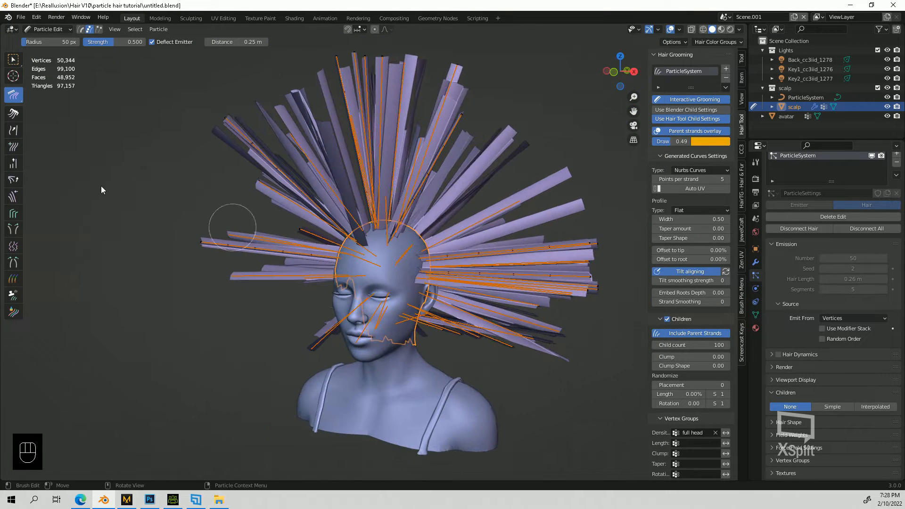
- Choose the Comb brush and set its radius to about 222 px and its Deflect Emitter distance to 0.5 m
click(16, 100)
click(22, 102)
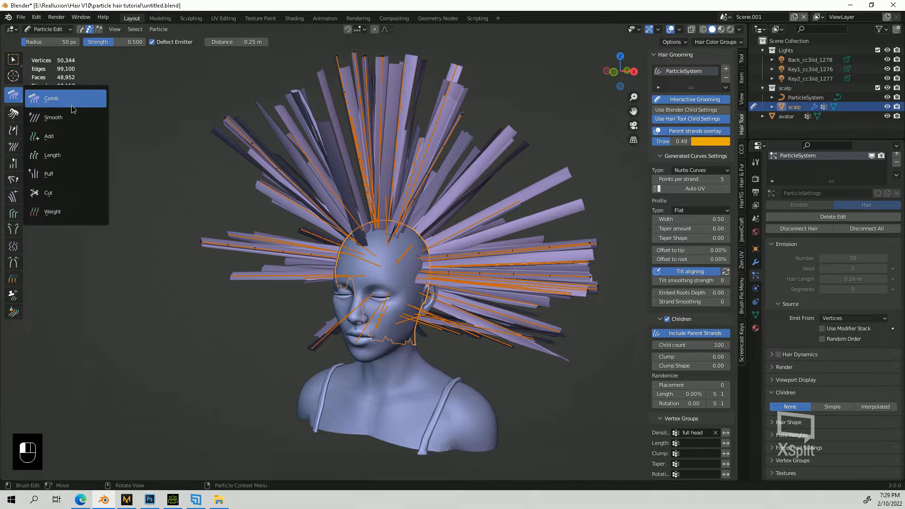
click(755, 163)
drag(829, 180, 866, 181)
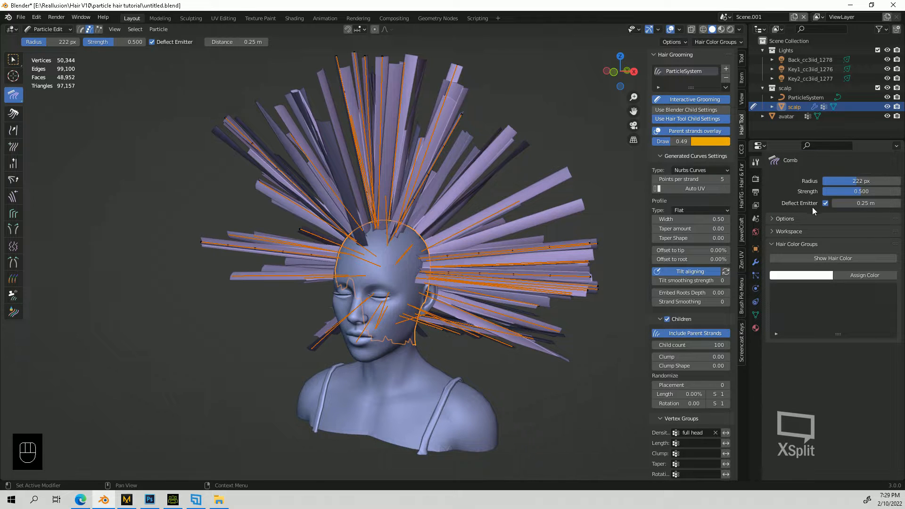
click(861, 203)
key(BackSpace)
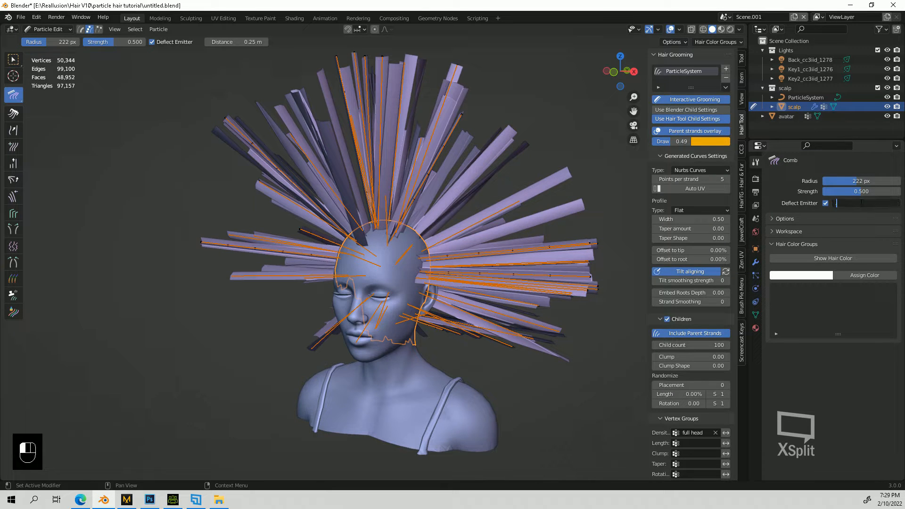
text(.5)
key(Return)
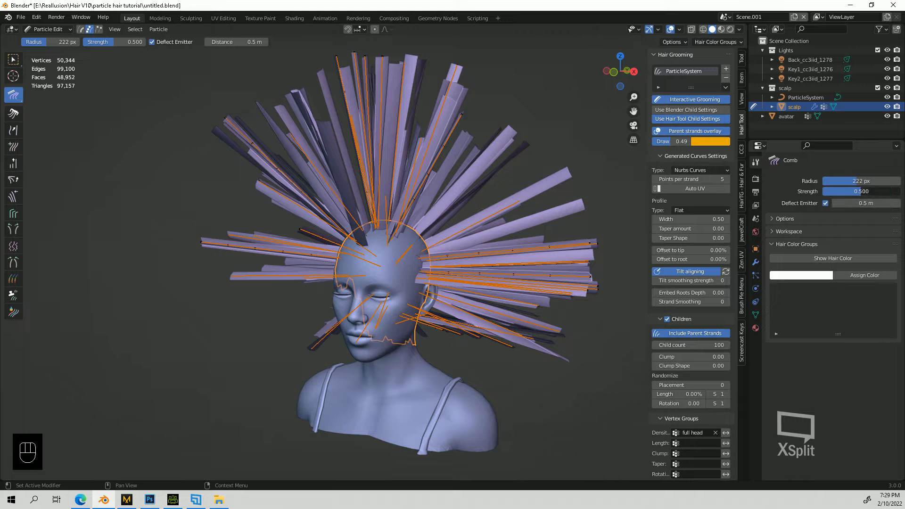
- Set the Comb brush strength to 0.684 and its radius to 142 px
mouse_move(858, 191)
mouse_down()
mouse_move(874, 191)
mouse_move(864, 182)
mouse_move(875, 182)
mouse_up()
scroll(467, 213, down, 3)
middle_drag(467, 213, 474, 211)
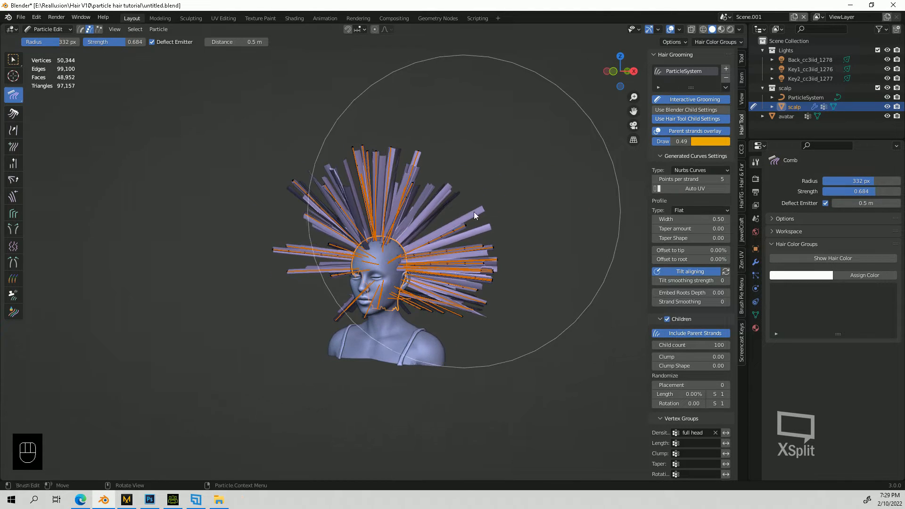
drag(871, 182, 842, 182)
- Comb the upright strands backward and down over the head toward the neck and shoulders
middle_drag(304, 232, 246, 236)
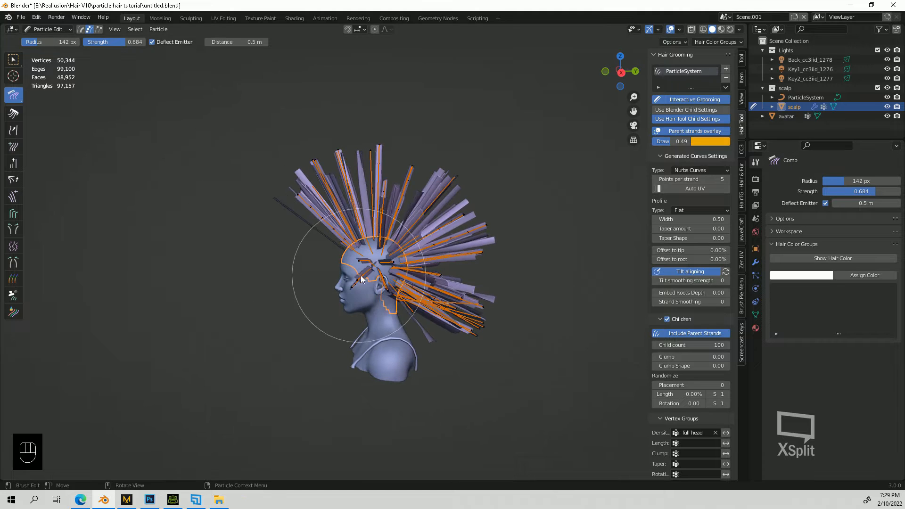
drag(382, 272, 472, 376)
drag(406, 183, 463, 377)
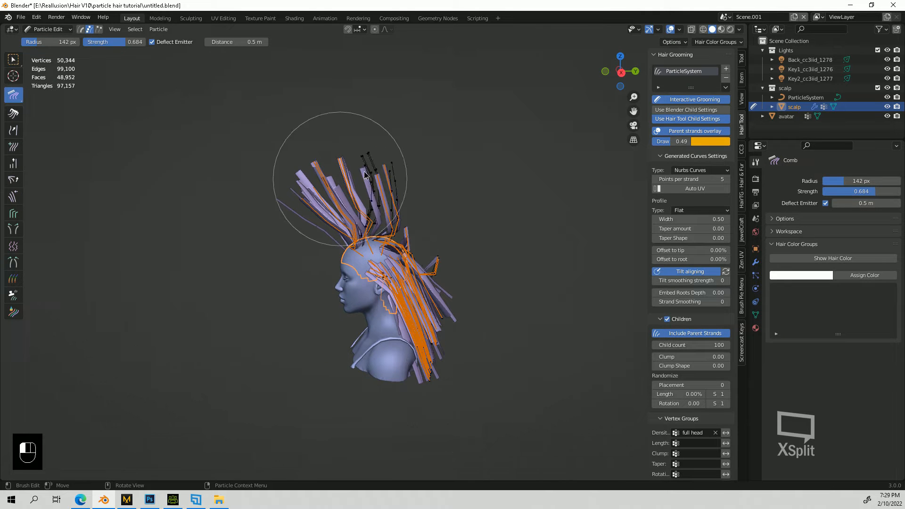
drag(328, 165, 495, 347)
scroll(493, 341, up, 2)
middle_drag(459, 281, 485, 347)
drag(303, 383, 387, 442)
middle_drag(387, 442, 511, 252)
mouse_move(492, 353)
middle_down()
mouse_move(496, 389)
mouse_move(414, 405)
mouse_move(407, 388)
mouse_move(292, 429)
mouse_move(312, 414)
mouse_move(352, 417)
mouse_move(422, 383)
mouse_move(363, 403)
mouse_move(414, 393)
mouse_move(420, 433)
mouse_move(488, 358)
middle_up()
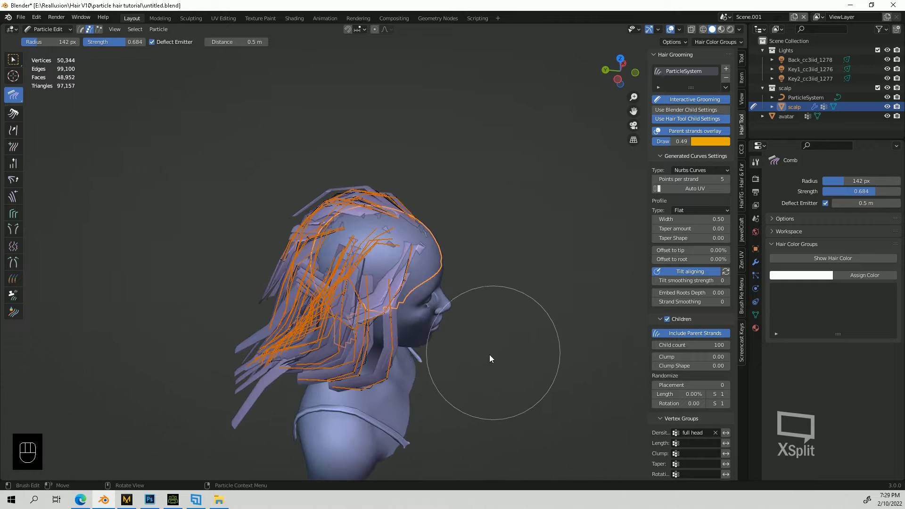
- Set the generated curves' Points per strand to 15 and check the hair from both sides of the head
click(686, 179)
text(15)
key(Return)
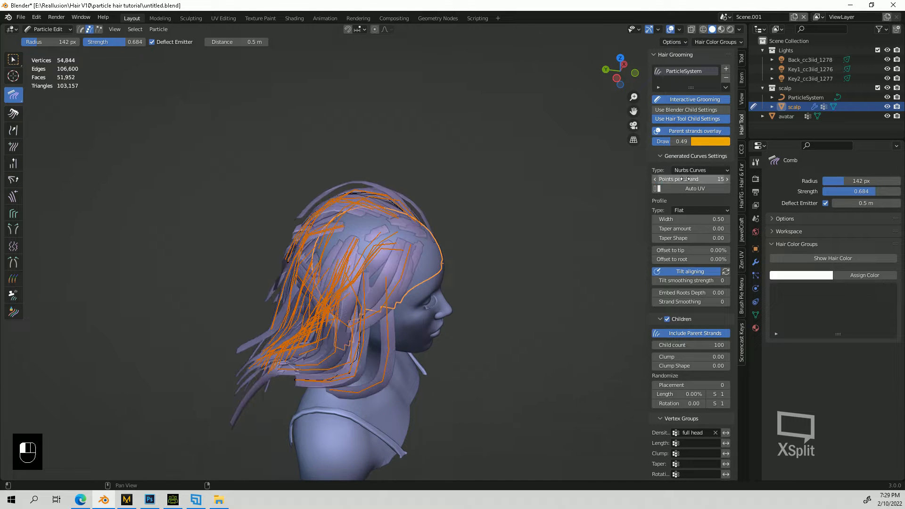
middle_drag(444, 246, 273, 238)
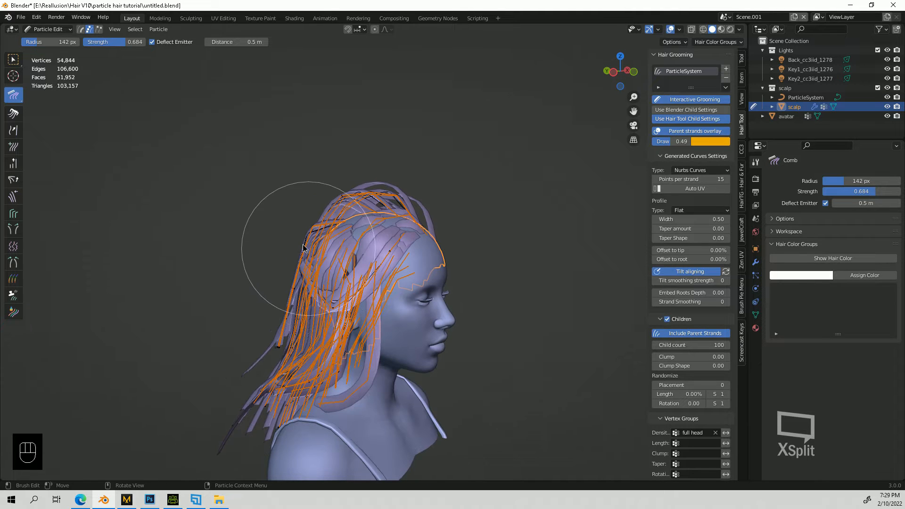
middle_drag(264, 349, 481, 330)
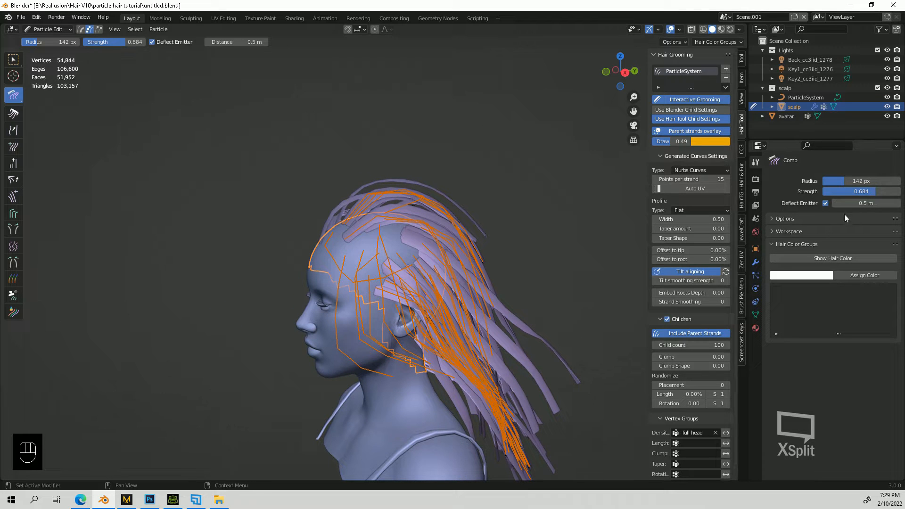
- Set the Comb brush's Deflect Emitter distance to 1 m and its radius to 41 px
click(865, 203)
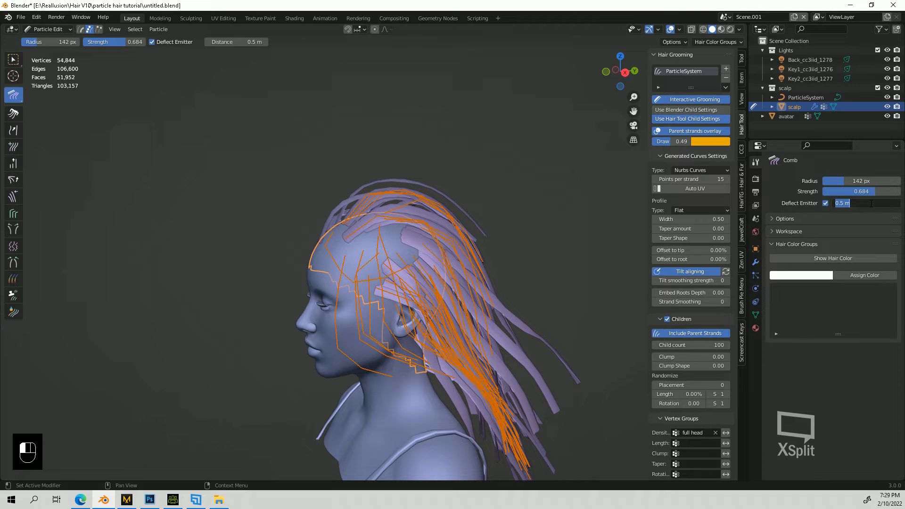
text(1)
key(Return)
scroll(529, 276, down, 2)
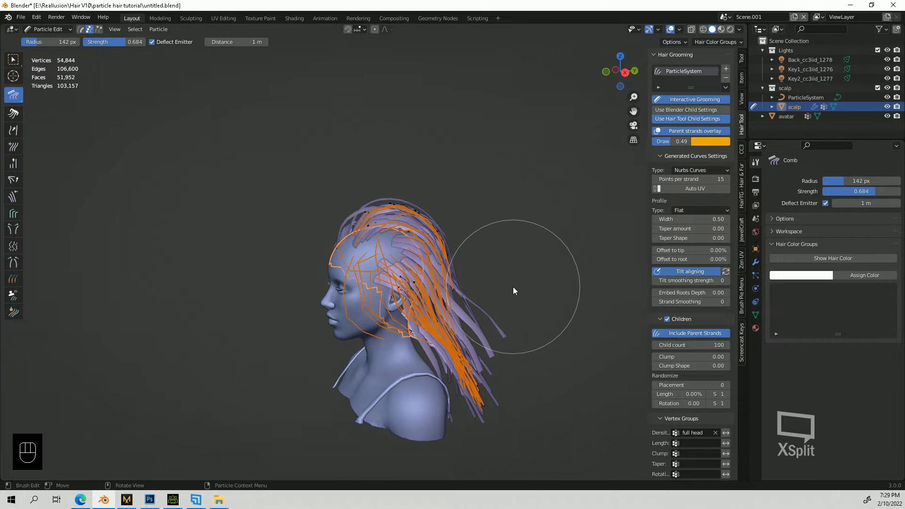
middle_drag(512, 287, 461, 300)
scroll(462, 297, up, 1)
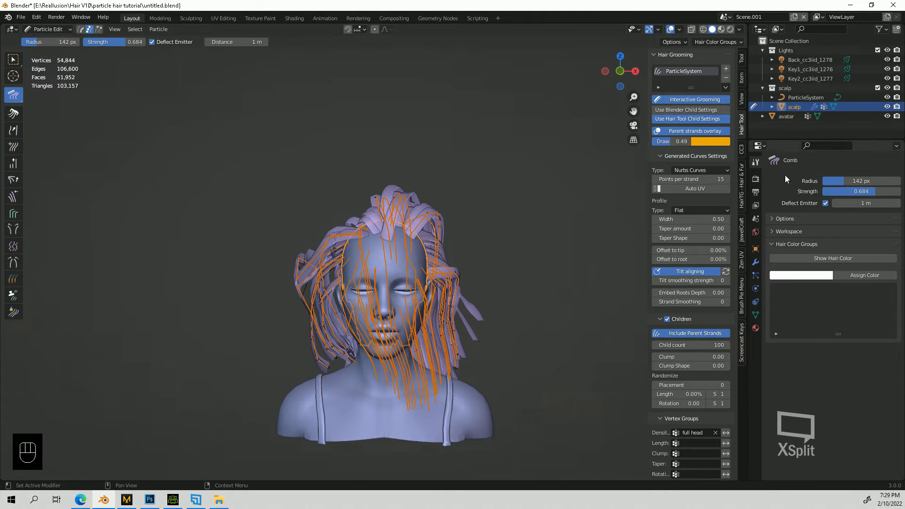
drag(845, 181, 830, 181)
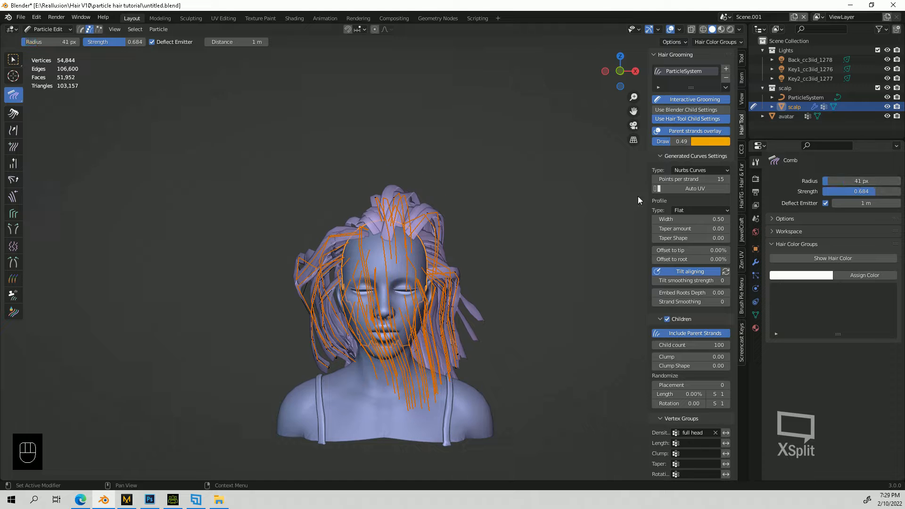
- Display the avatar in material preview shading and set the background environment's Blur to 1.00
click(720, 30)
scroll(353, 306, down, 1)
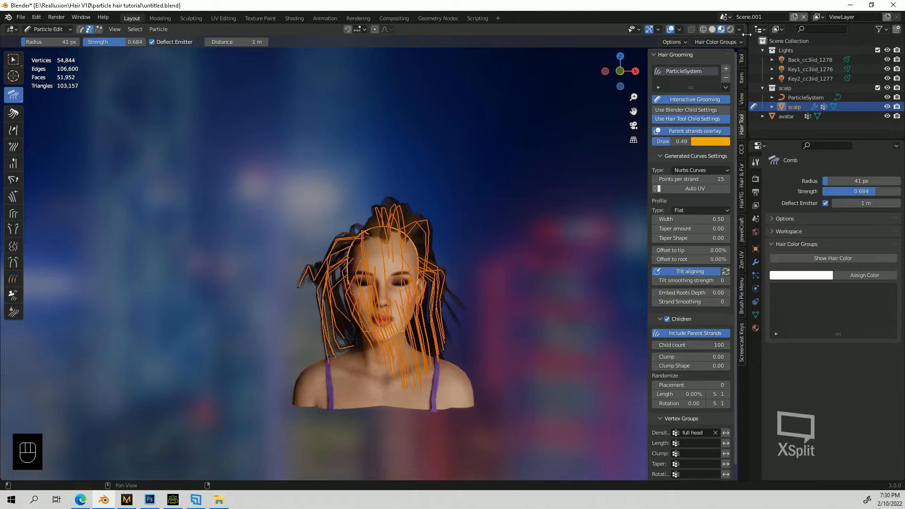
click(738, 29)
drag(710, 163, 778, 164)
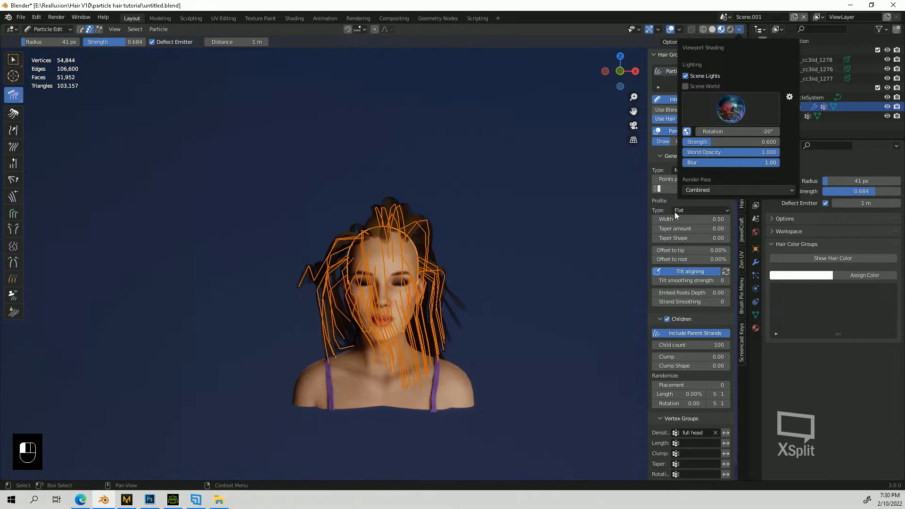
middle_drag(411, 288, 346, 289)
scroll(393, 289, up, 3)
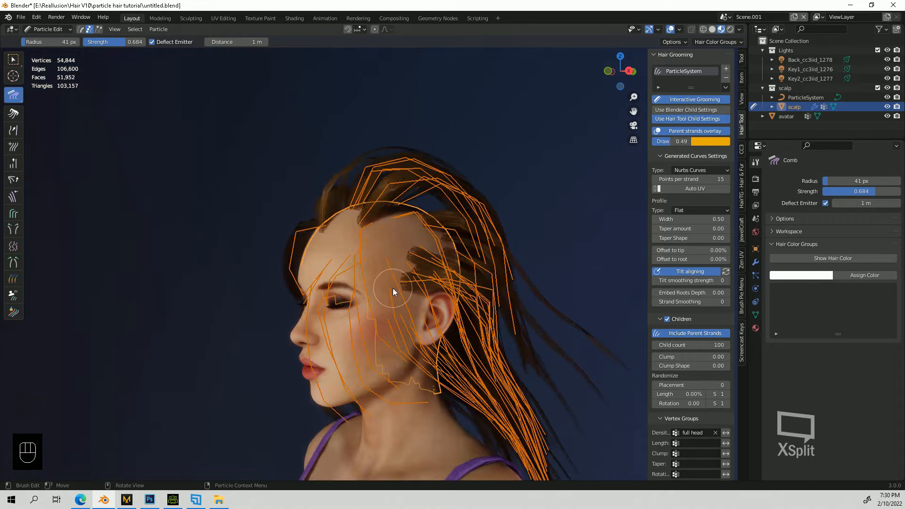
- Change the material preview's environment lighting to the grey studio HDRI
click(739, 30)
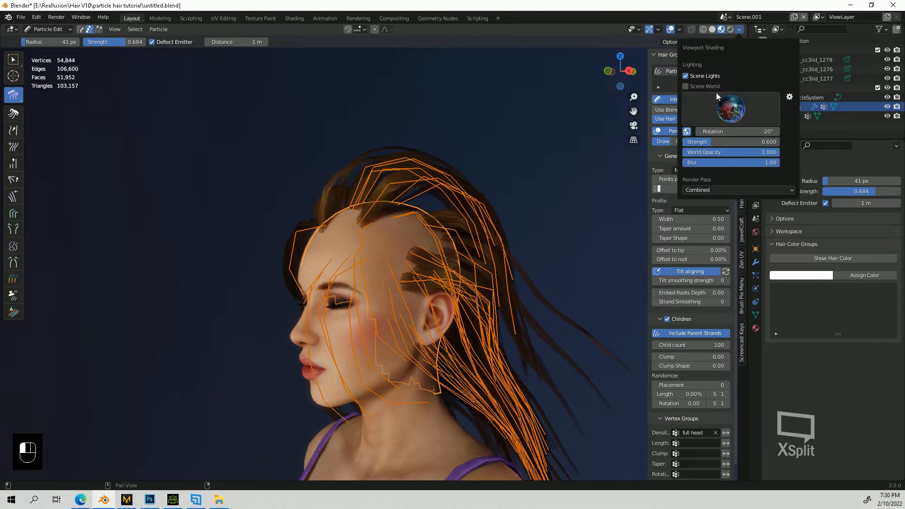
click(703, 123)
click(652, 142)
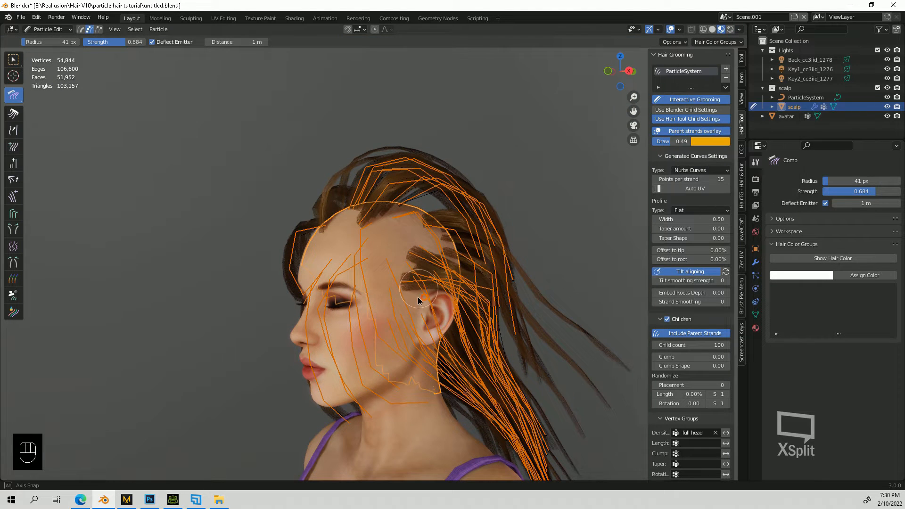
- Comb the loose strands at the side of the face down toward the shoulder in the front view
scroll(411, 300, down, 3)
middle_drag(411, 300, 495, 300)
mouse_move(311, 234)
mouse_down()
mouse_move(340, 371)
mouse_move(335, 427)
mouse_up()
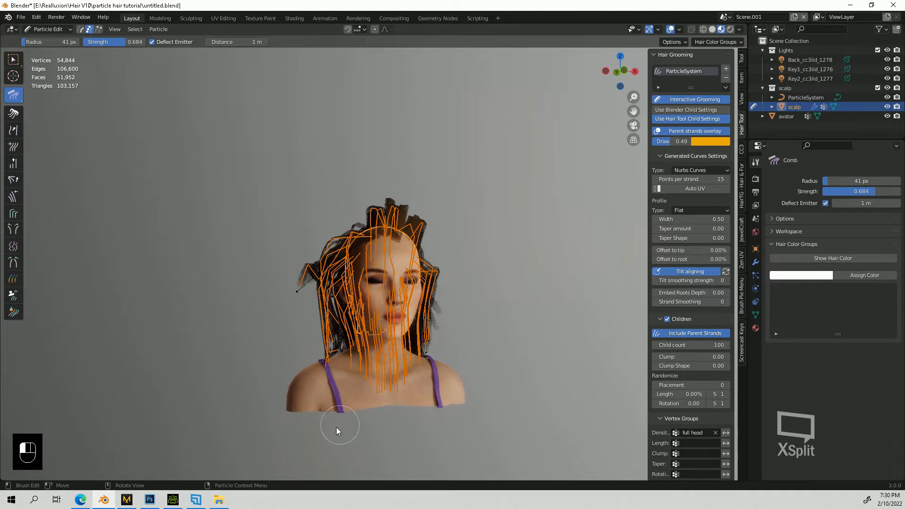
- Rotate the studio environment lighting around the avatar in the material preview
click(738, 29)
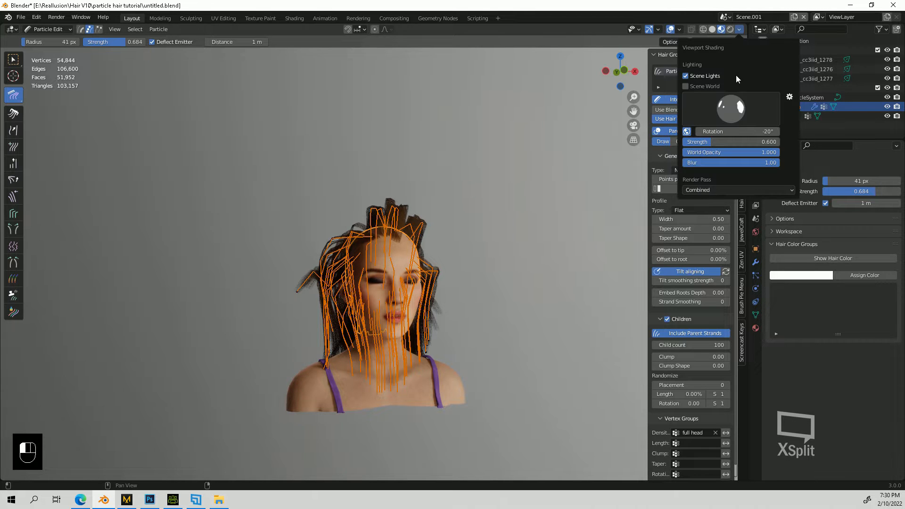
drag(735, 132, 698, 132)
middle_drag(464, 202, 358, 204)
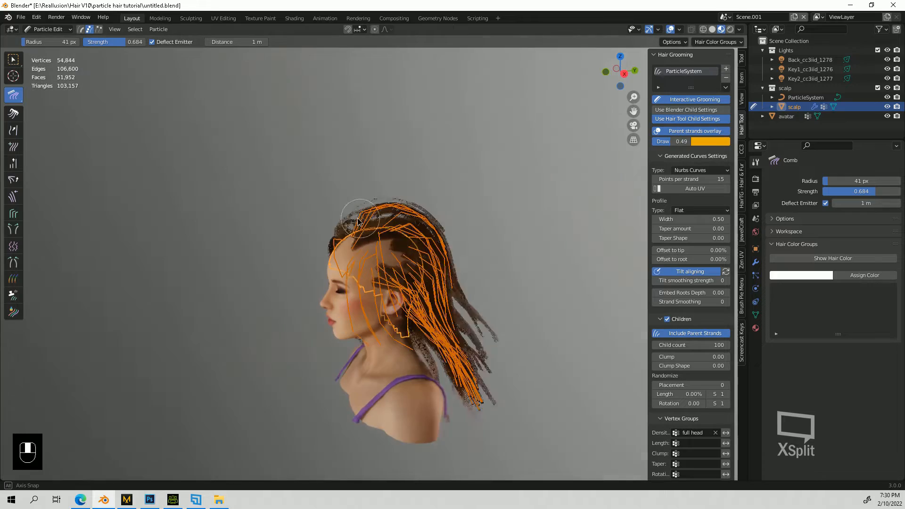
- Comb the tips of the long back strands downward in the side view
drag(451, 379, 438, 437)
middle_drag(438, 437, 438, 307)
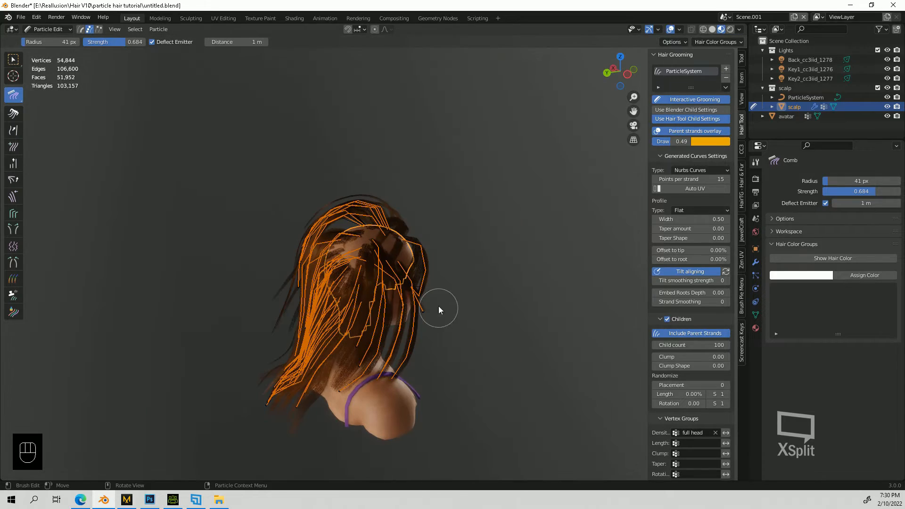
middle_drag(231, 374, 411, 255)
scroll(493, 328, up, 4)
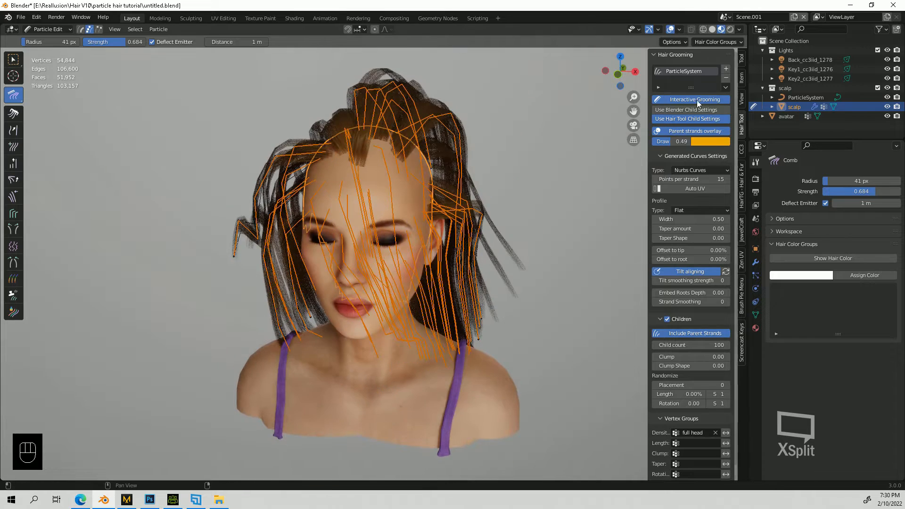
- Hide the parent strands overlay and comb the stray strands beside the avatar's right cheek down toward the shoulder
click(685, 132)
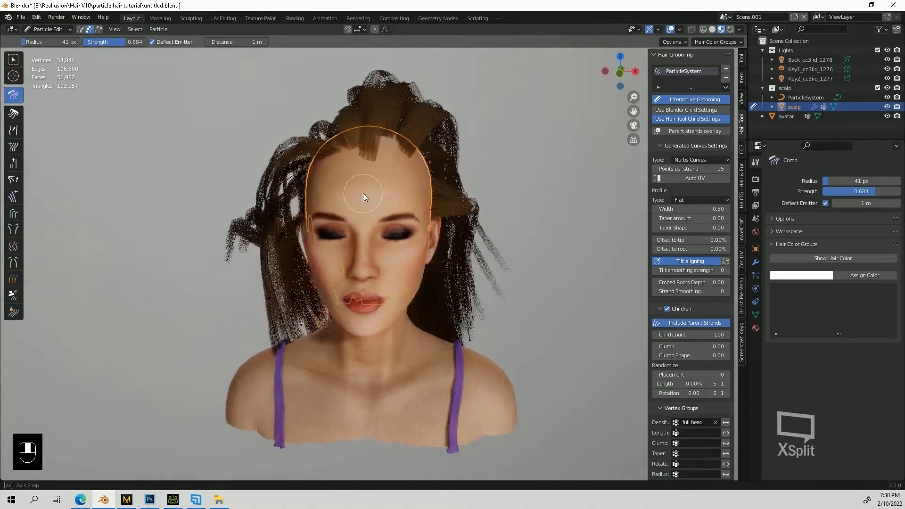
scroll(363, 193, down, 3)
middle_drag(308, 366, 270, 235)
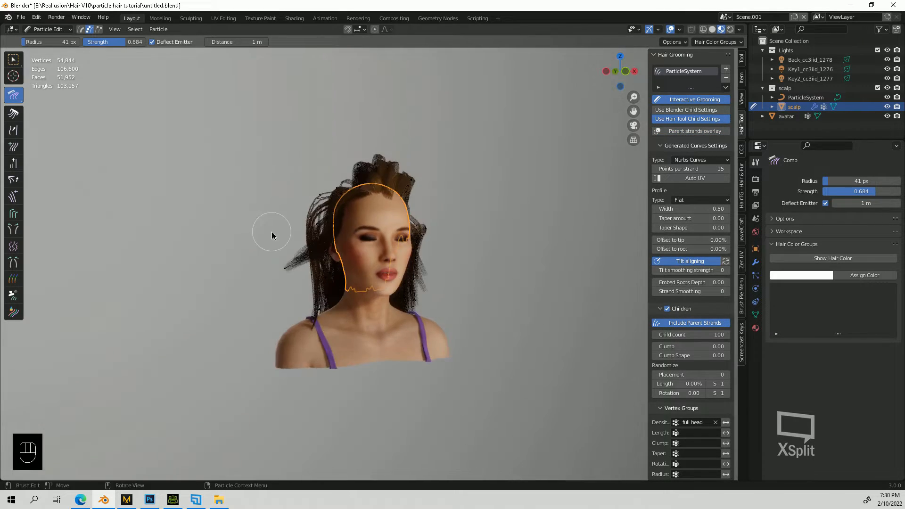
drag(347, 386, 349, 392)
drag(303, 257, 325, 355)
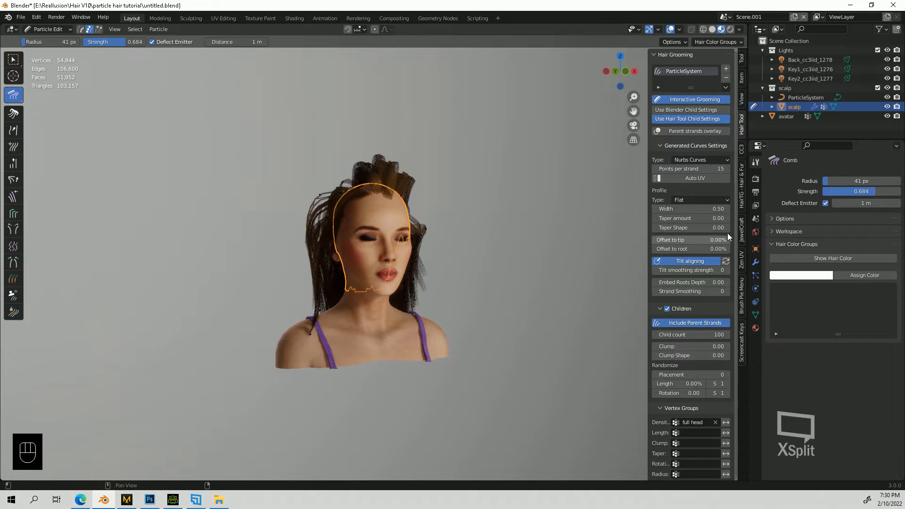
- Enlarge the Comb brush's radius to 103 px
drag(848, 181, 865, 181)
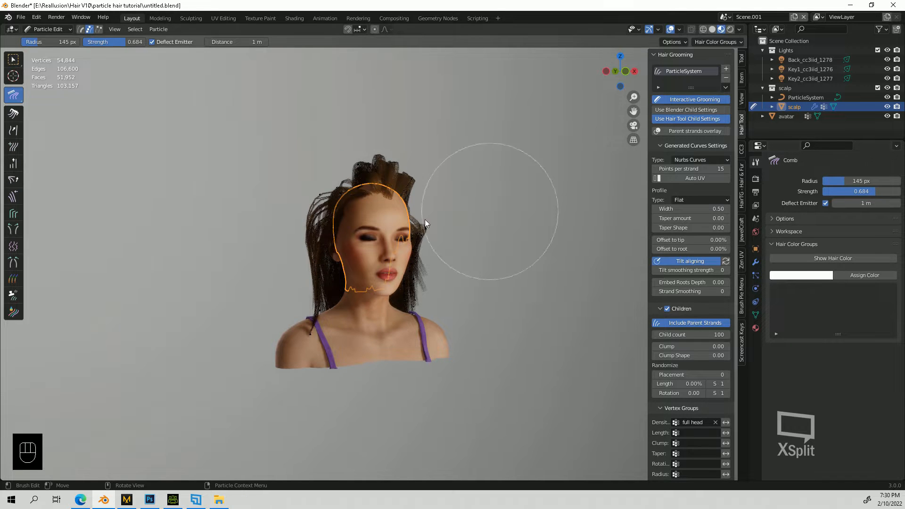
middle_drag(425, 219, 313, 247)
middle_drag(439, 216, 477, 223)
scroll(477, 222, up, 2)
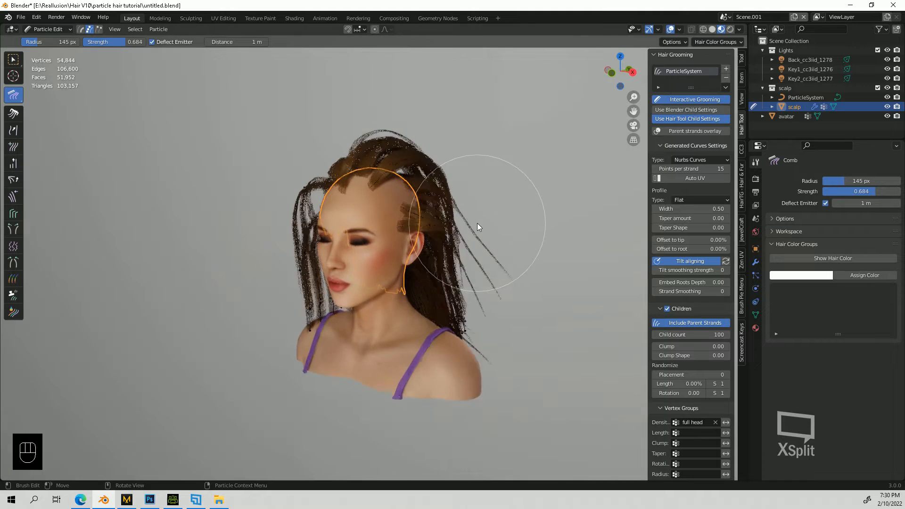
drag(850, 178, 843, 178)
- Comb the front and top hair across to the avatar's right side, then down beside the face
middle_drag(297, 188, 337, 187)
middle_drag(367, 158, 371, 227)
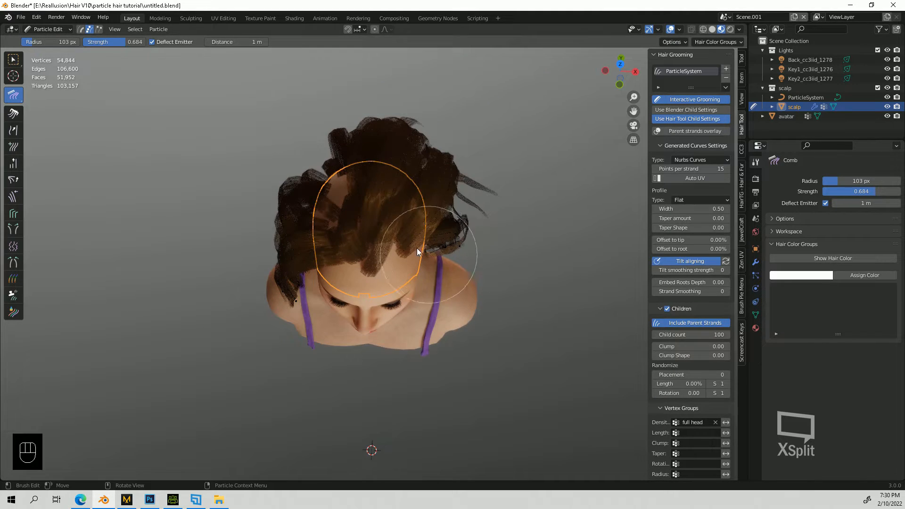
mouse_move(438, 257)
middle_down()
mouse_move(436, 277)
mouse_move(398, 248)
middle_up()
drag(398, 248, 141, 276)
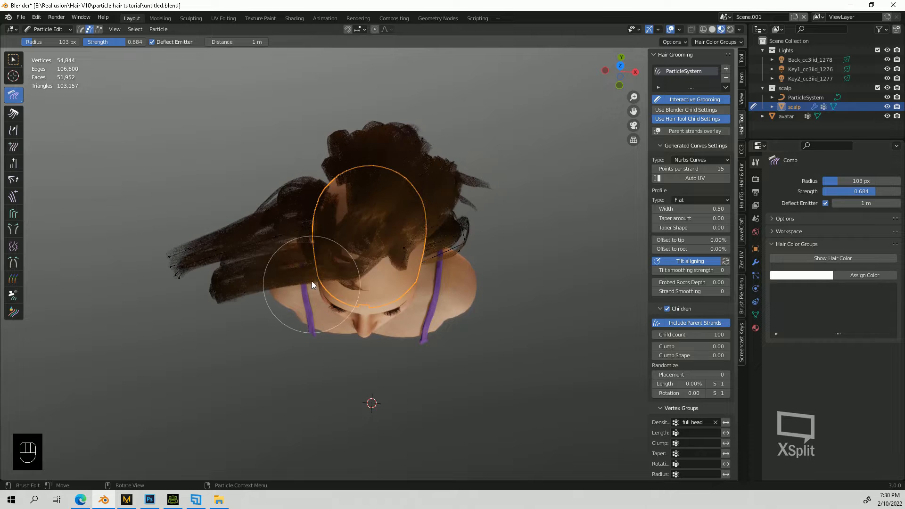
middle_drag(312, 281, 358, 196)
drag(362, 181, 216, 296)
middle_drag(259, 267, 238, 240)
drag(270, 157, 284, 352)
middle_drag(443, 349, 459, 336)
- Set the Comb brush's strength to 0.803 and comb the hair on the avatar's right side outward and down toward the shoulder
drag(862, 192, 873, 192)
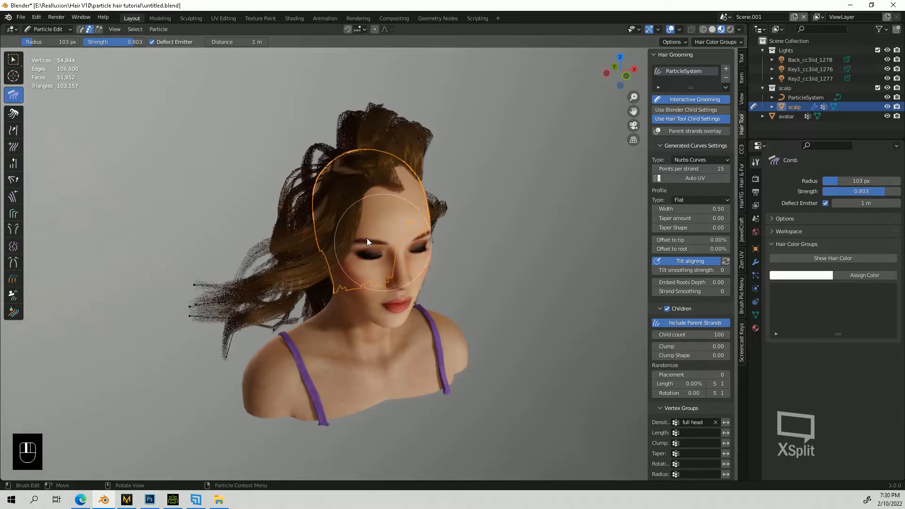
middle_drag(327, 419, 287, 376)
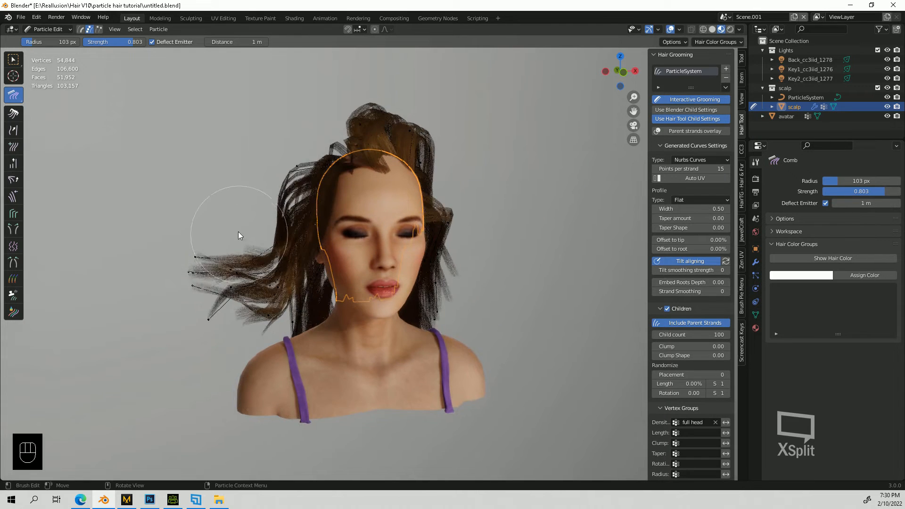
drag(238, 231, 293, 364)
middle_drag(312, 354, 329, 244)
drag(328, 243, 169, 291)
middle_drag(287, 252, 316, 217)
drag(317, 217, 254, 419)
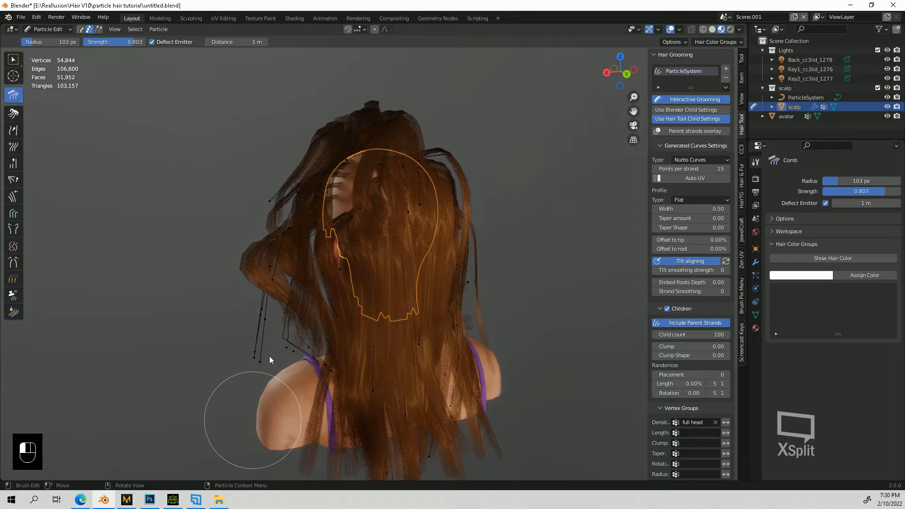
- Comb the hair on the avatar's left side outward and down toward the shoulder
middle_drag(292, 358, 450, 314)
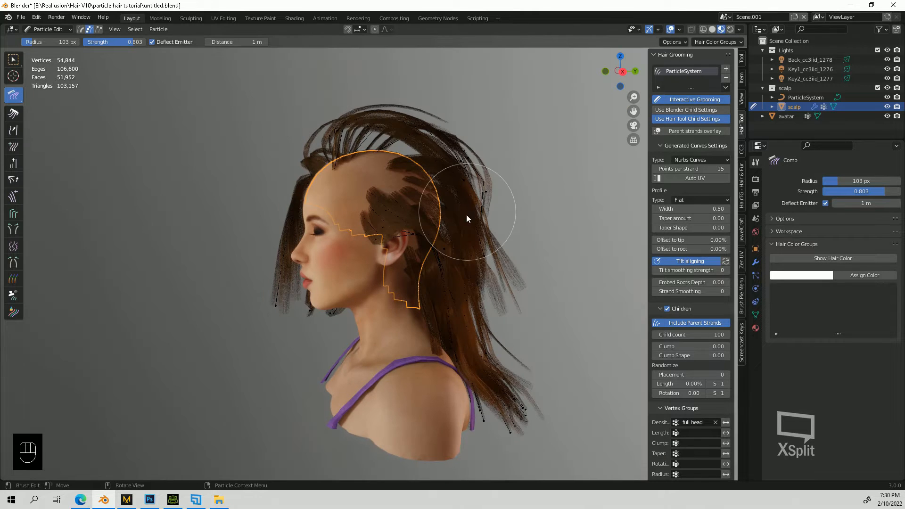
middle_drag(465, 214, 376, 160)
middle_drag(544, 331, 488, 261)
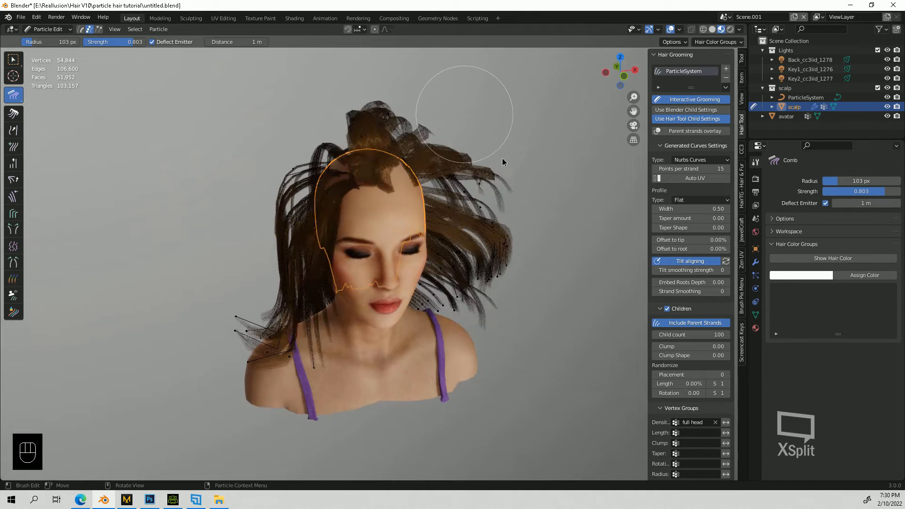
drag(515, 182, 493, 348)
middle_drag(544, 329, 388, 302)
mouse_move(419, 221)
middle_down()
mouse_move(433, 227)
mouse_move(422, 227)
middle_up()
scroll(677, 323, down, 1)
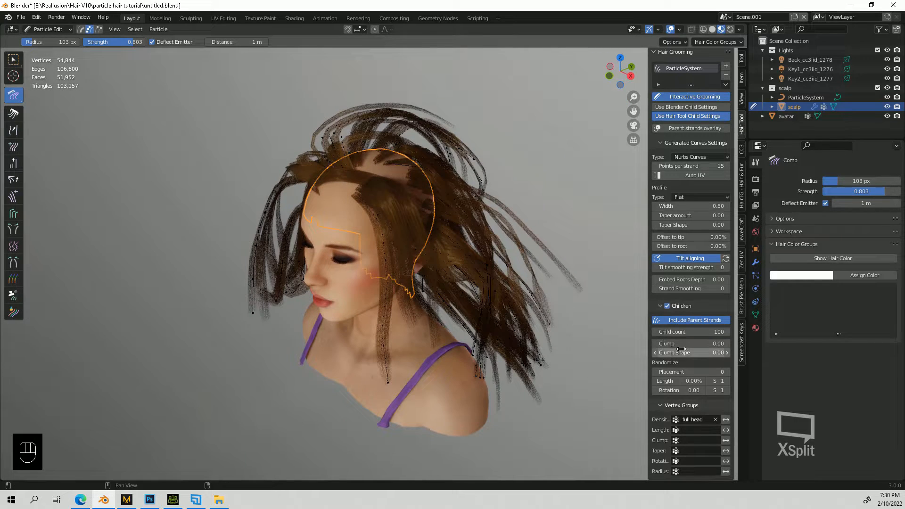
- Increase the hair's child count to 500
click(682, 331)
text(200)
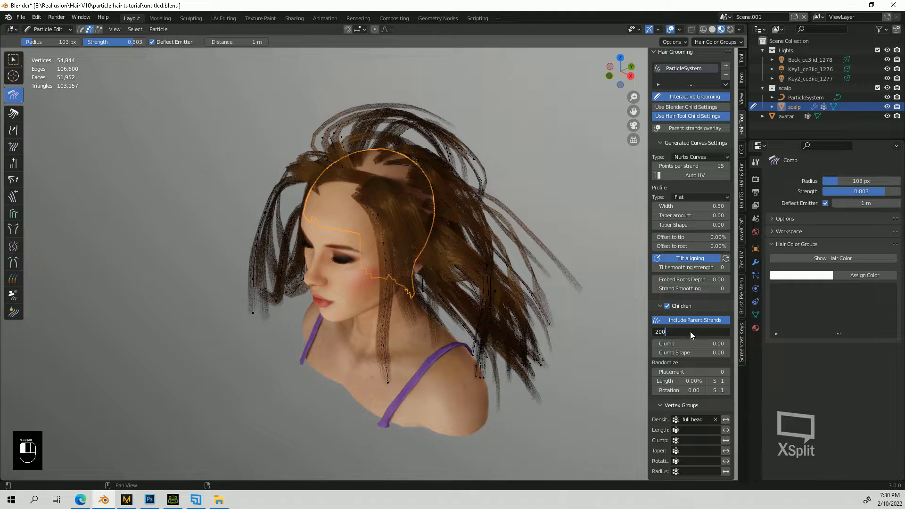
key(Return)
click(688, 329)
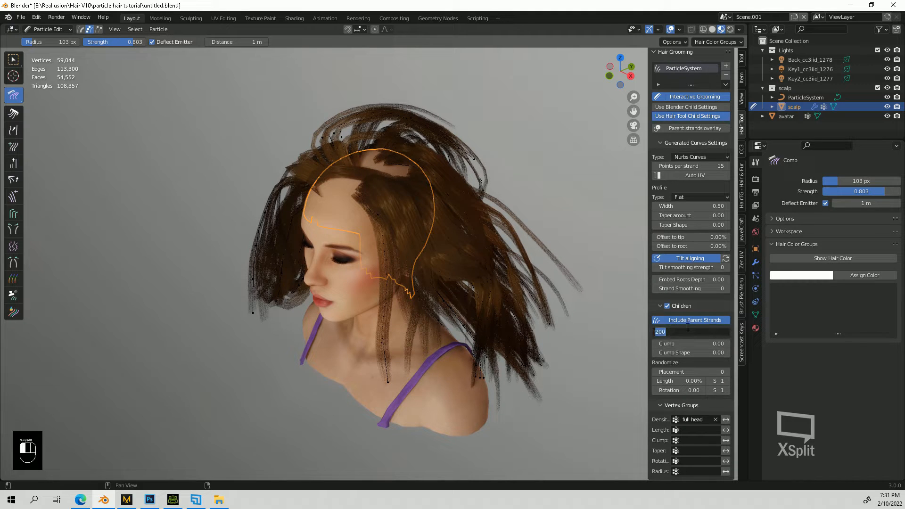
text(500)
key(Return)
- Comb the hair on top of the head forward toward the forehead
middle_drag(375, 304, 441, 266)
middle_drag(431, 306, 479, 208)
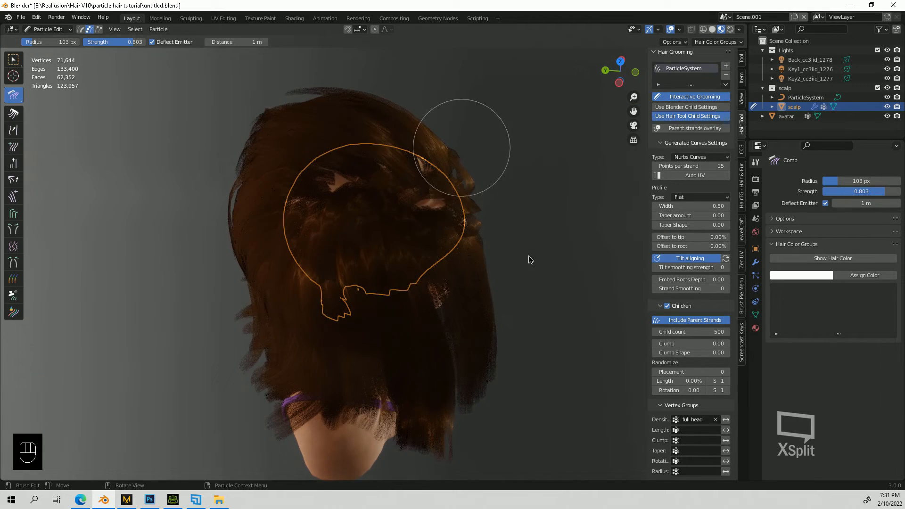
middle_drag(519, 285, 465, 150)
middle_drag(543, 230, 425, 122)
drag(405, 98, 477, 95)
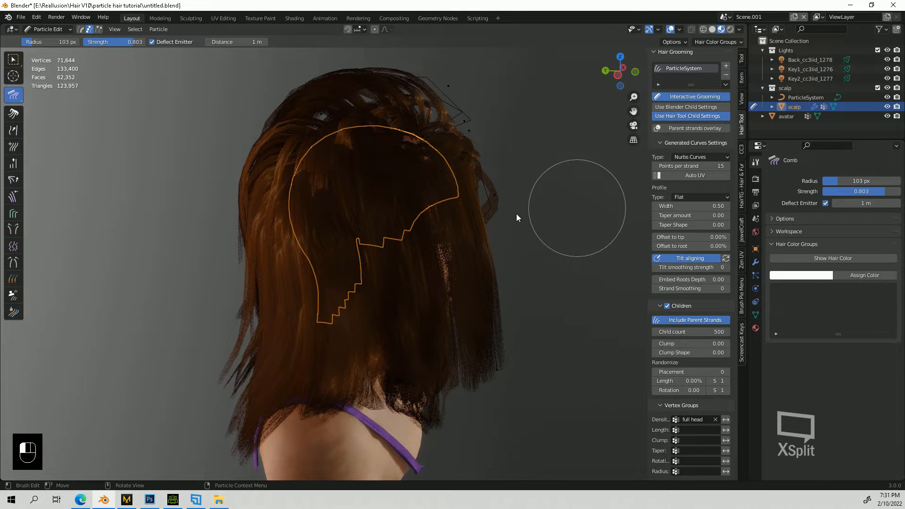
scroll(497, 208, down, 2)
- Set the Comb brush to strength 1.000 and radius 82 px, then comb the front hair forward and down over the face
mouse_move(834, 191)
mouse_down()
mouse_move(897, 191)
mouse_move(814, 185)
mouse_up()
middle_drag(505, 244, 514, 235)
mouse_move(392, 141)
mouse_down()
mouse_move(474, 144)
mouse_move(572, 315)
mouse_up()
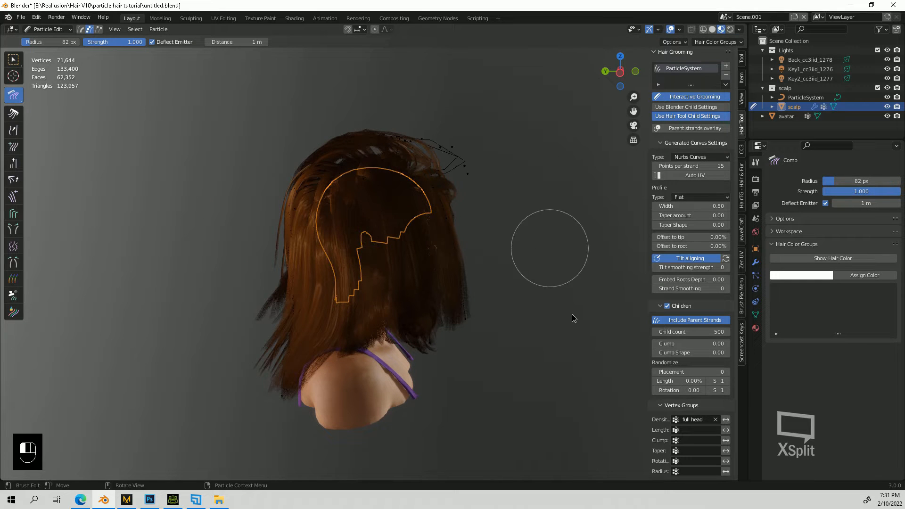
mouse_move(468, 188)
mouse_down()
mouse_move(501, 165)
mouse_move(444, 148)
mouse_move(485, 186)
mouse_move(436, 144)
mouse_move(560, 293)
mouse_up()
mouse_move(551, 287)
middle_down()
mouse_move(490, 268)
mouse_move(502, 260)
mouse_move(434, 264)
mouse_move(380, 301)
middle_up()
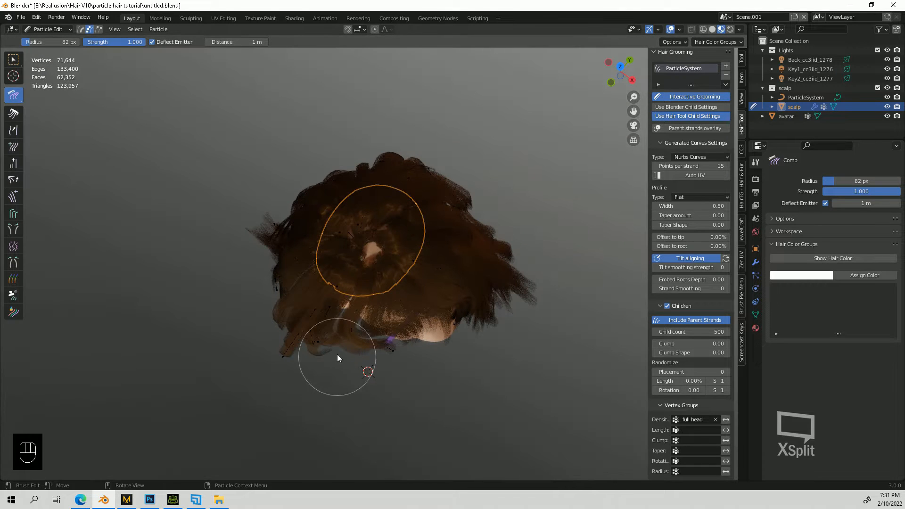
mouse_move(270, 397)
mouse_down()
mouse_move(329, 385)
mouse_move(227, 375)
mouse_move(252, 379)
mouse_up()
middle_drag(252, 379, 272, 333)
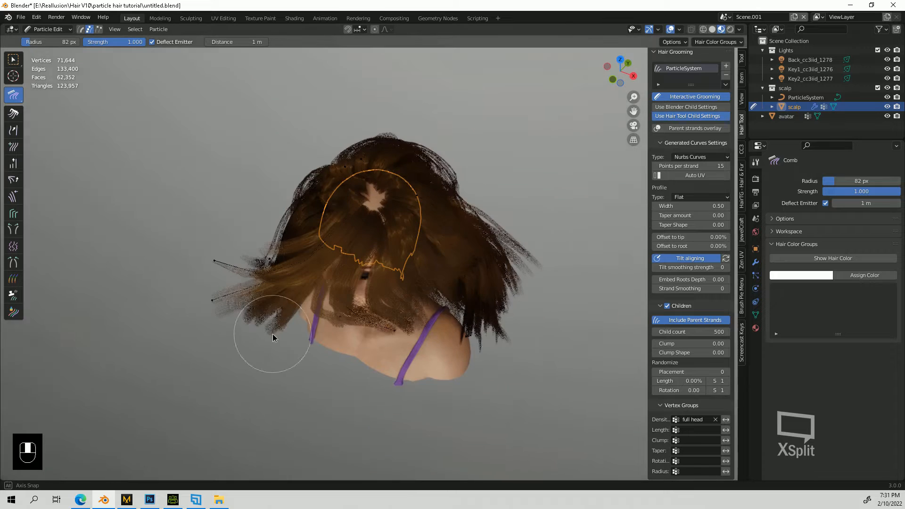
- Set the generated curves to 20 points per strand
click(688, 166)
text(20)
key(Return)
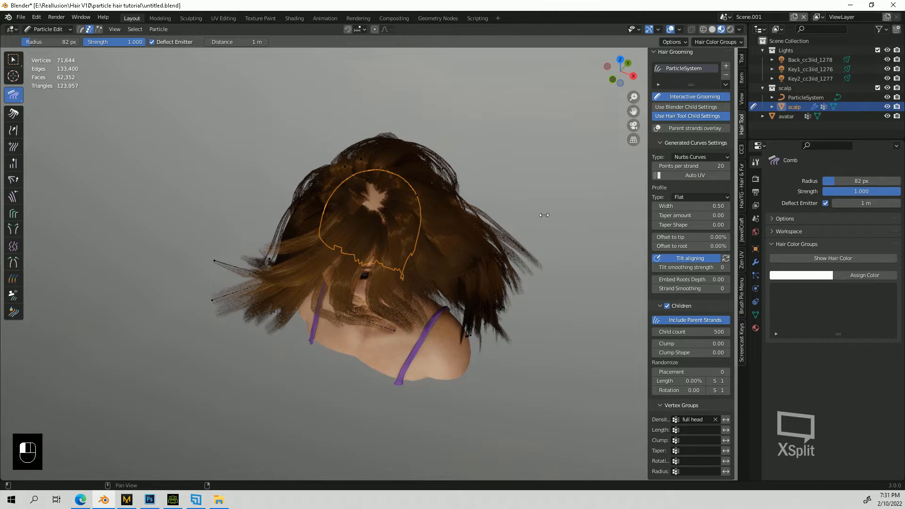
- Comb the hair on the avatar's right side downward and flare the hair on the left side outward
middle_drag(349, 288, 348, 295)
mouse_move(348, 295)
mouse_down()
mouse_move(278, 356)
mouse_move(369, 310)
mouse_move(285, 326)
mouse_up()
middle_drag(285, 327, 273, 120)
drag(273, 123, 210, 320)
middle_drag(224, 320, 250, 235)
middle_drag(354, 304, 415, 320)
middle_drag(471, 298, 455, 364)
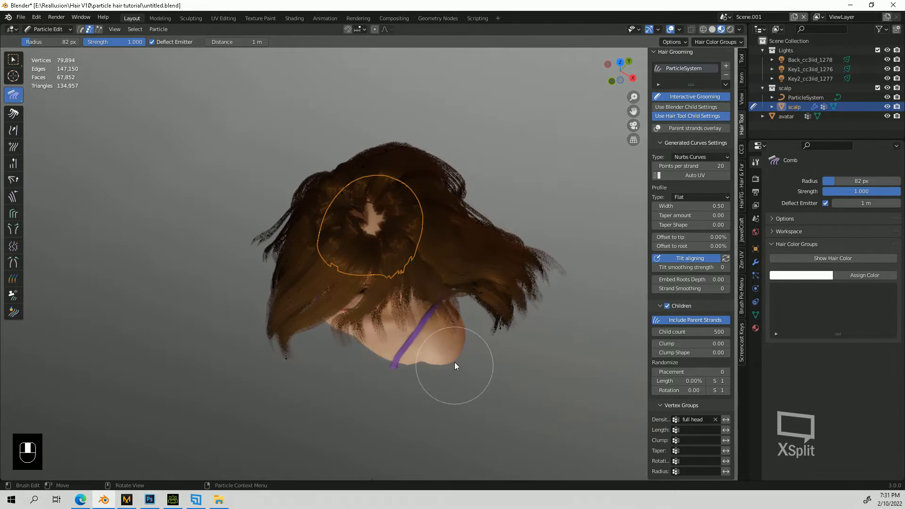
drag(505, 311, 535, 303)
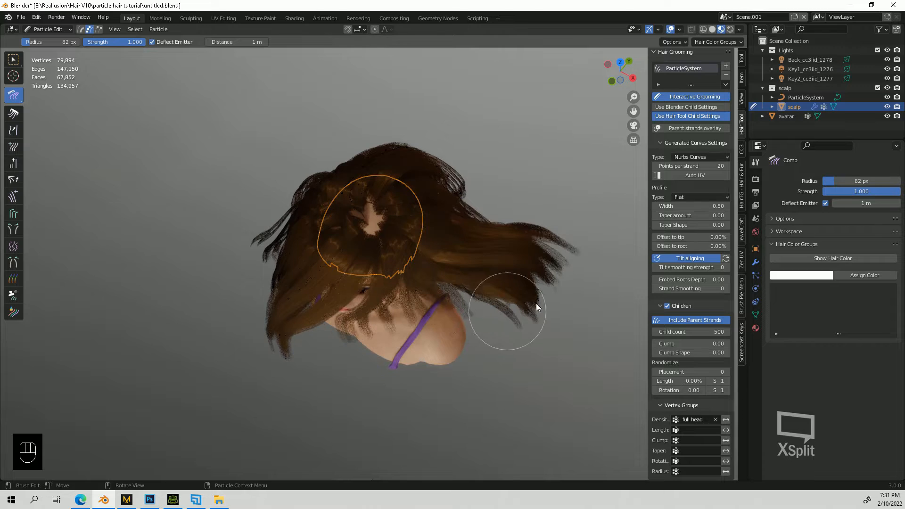
- Show the parent strands overlay and comb the guide strands at the back of the head downward
click(677, 130)
middle_drag(410, 325, 453, 358)
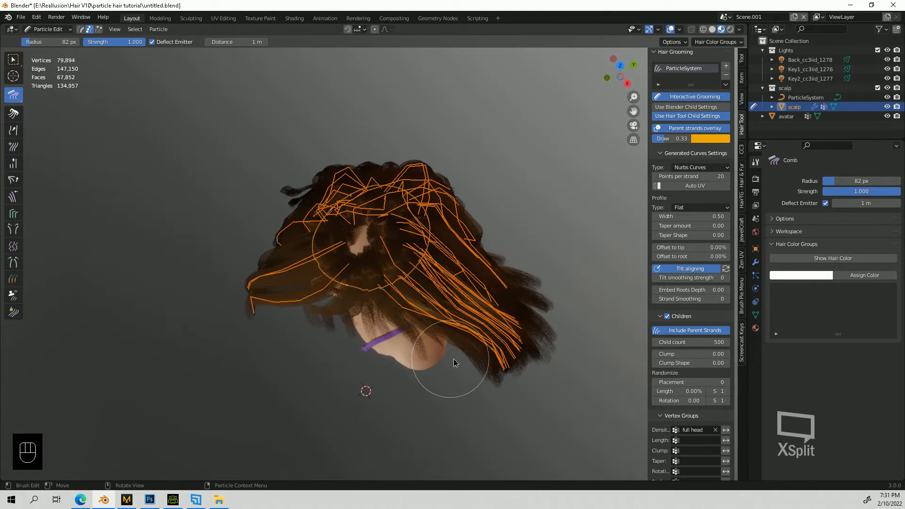
mouse_move(538, 341)
middle_down()
mouse_move(398, 258)
mouse_move(228, 215)
middle_up()
mouse_move(227, 205)
mouse_down()
mouse_move(224, 357)
mouse_move(211, 364)
mouse_up()
mouse_move(217, 245)
middle_down()
mouse_move(182, 238)
mouse_move(237, 261)
middle_up()
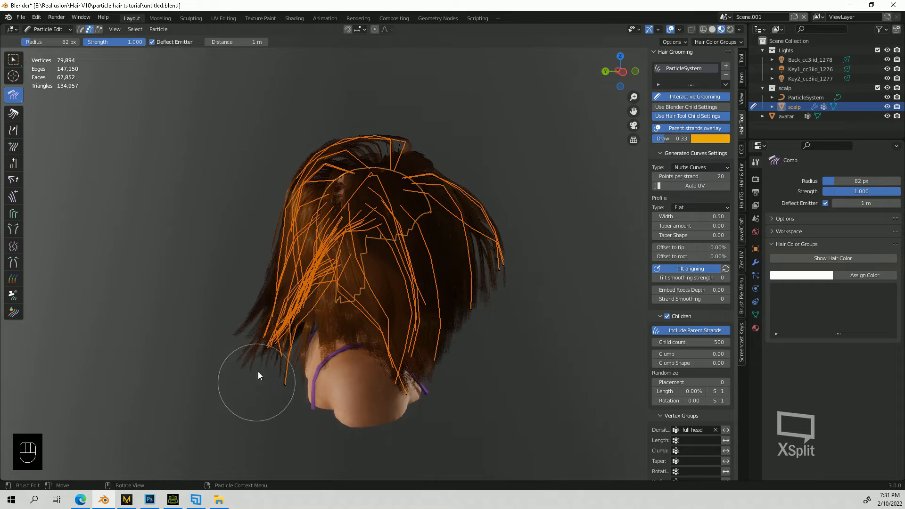
- Comb the lower back guide strands outward, away from the neck and shoulder
middle_drag(258, 374, 344, 391)
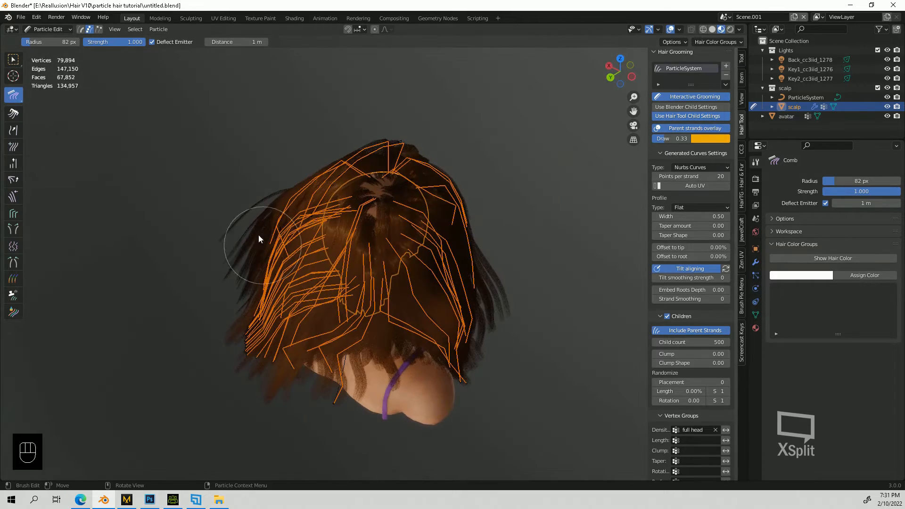
middle_drag(255, 323, 471, 318)
drag(452, 285, 539, 351)
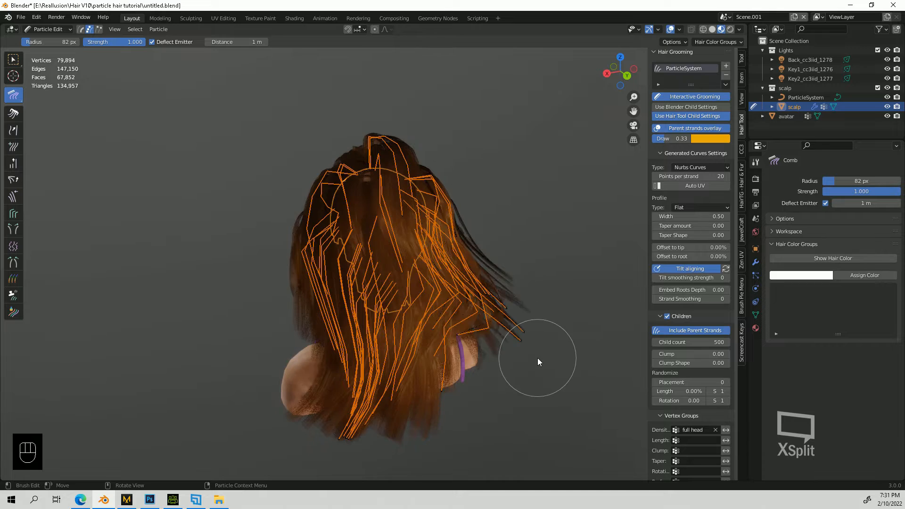
mouse_move(537, 358)
middle_down()
mouse_move(326, 356)
mouse_move(255, 224)
middle_up()
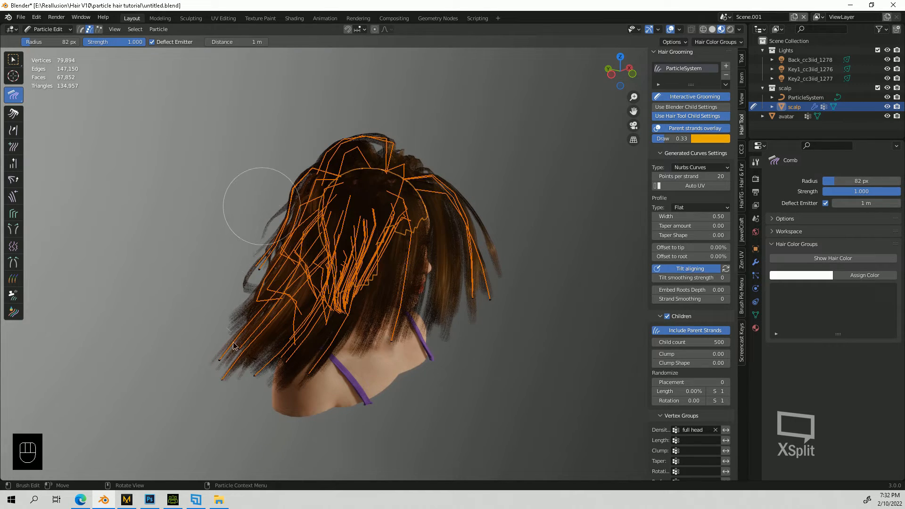
middle_drag(202, 355, 648, 143)
- Hide the parent strands overlay and check the combed hair from the front and the side
click(687, 129)
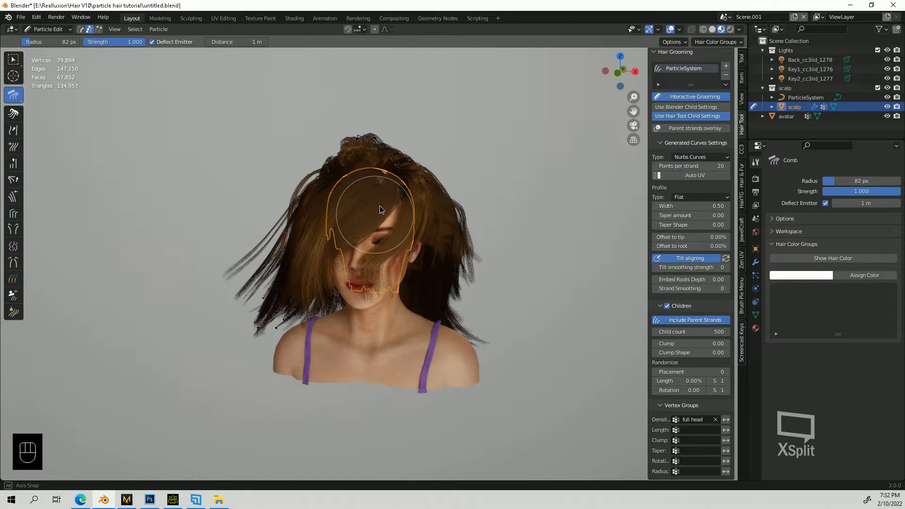
middle_drag(372, 298, 397, 303)
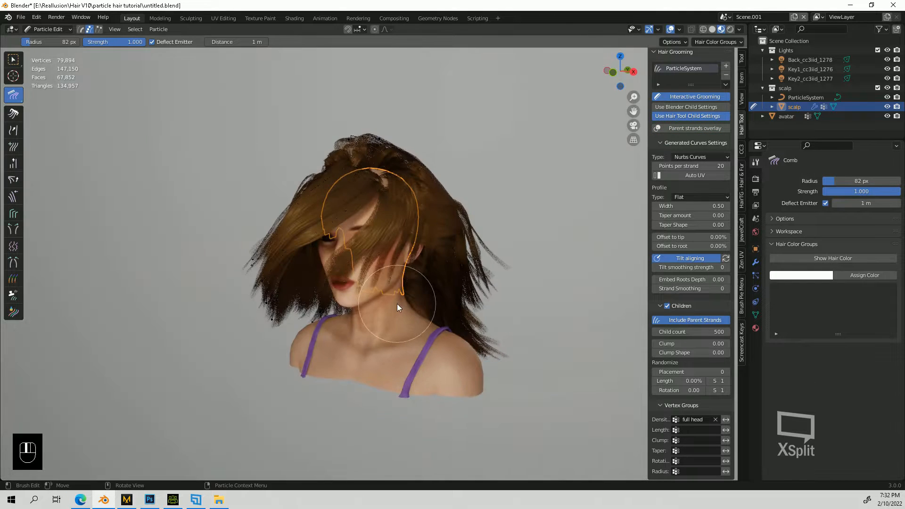
middle_drag(342, 274, 393, 323)
middle_drag(427, 207, 349, 194)
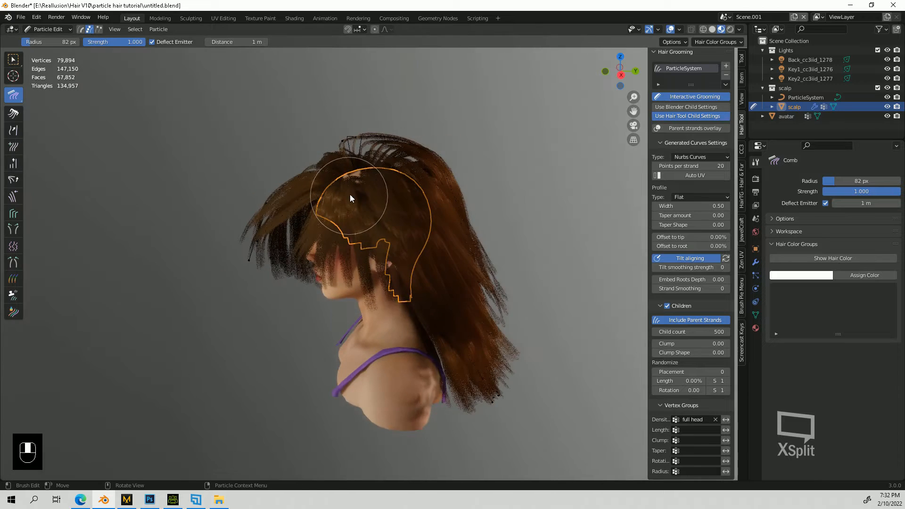
- Show the parent strands overlay and switch the viewport to solid shading
mouse_move(366, 143)
middle_down()
mouse_move(418, 243)
mouse_move(470, 219)
mouse_move(487, 197)
mouse_move(454, 216)
mouse_move(497, 170)
middle_up()
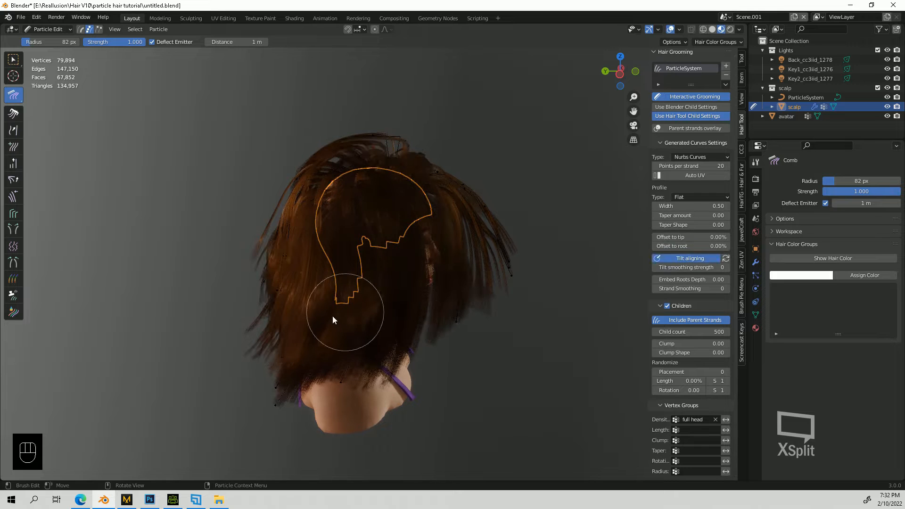
mouse_move(332, 316)
middle_down()
mouse_move(258, 288)
mouse_move(239, 293)
middle_up()
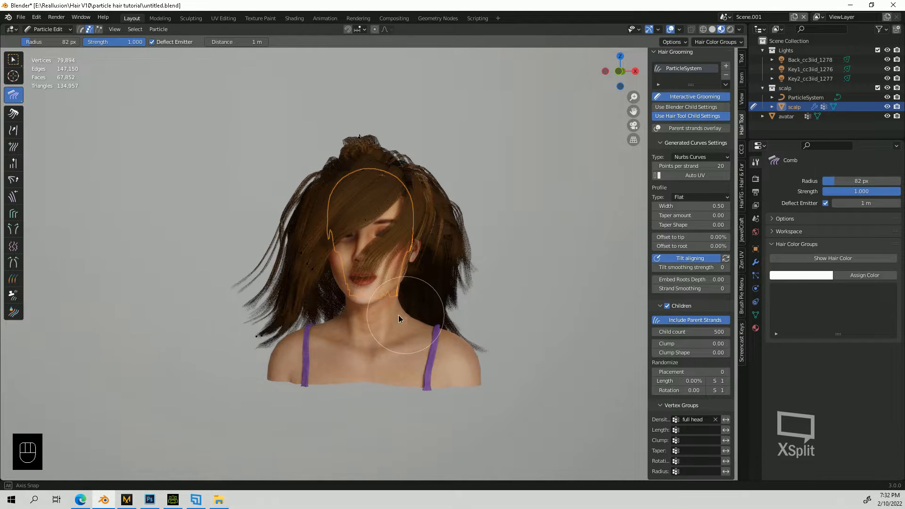
mouse_move(397, 315)
middle_down()
mouse_move(361, 329)
mouse_move(360, 352)
mouse_move(400, 310)
mouse_move(418, 318)
mouse_move(338, 326)
middle_up()
click(694, 128)
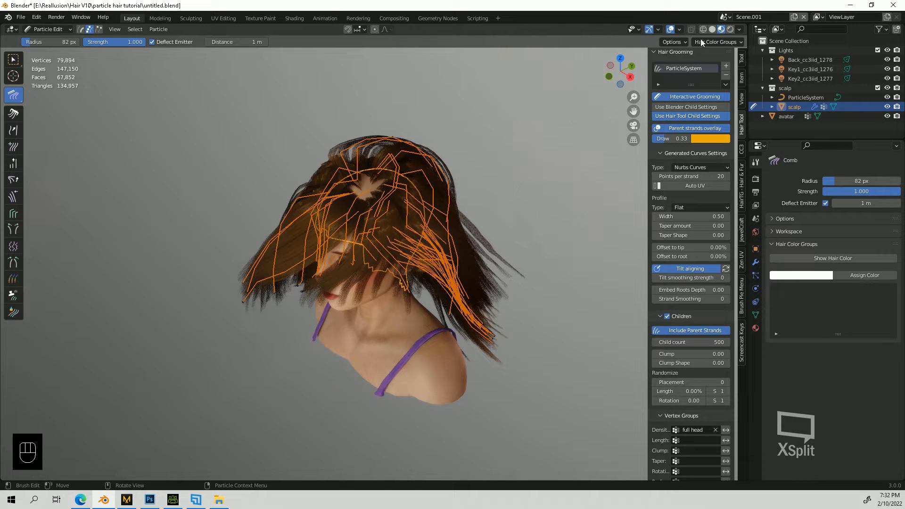
click(711, 30)
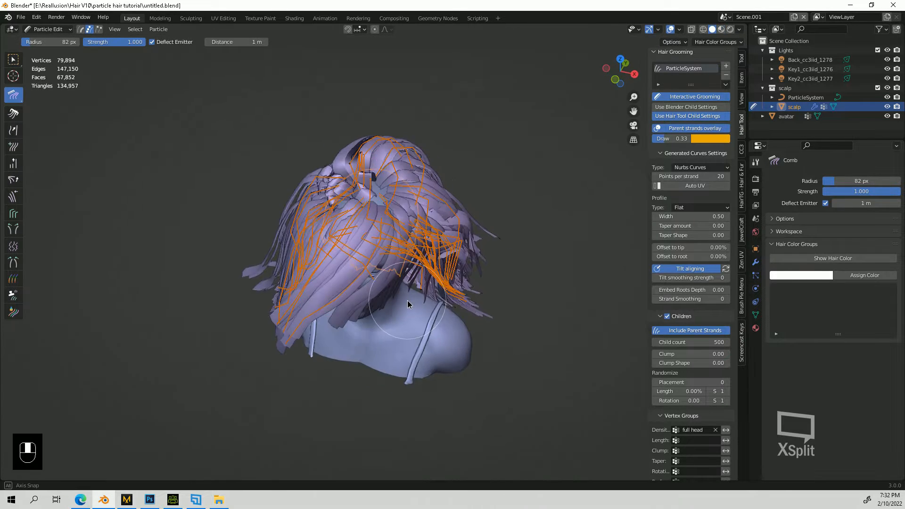
- Comb the strands at the back of the head, on the avatar's left side, downward and inward
middle_drag(381, 299, 250, 225)
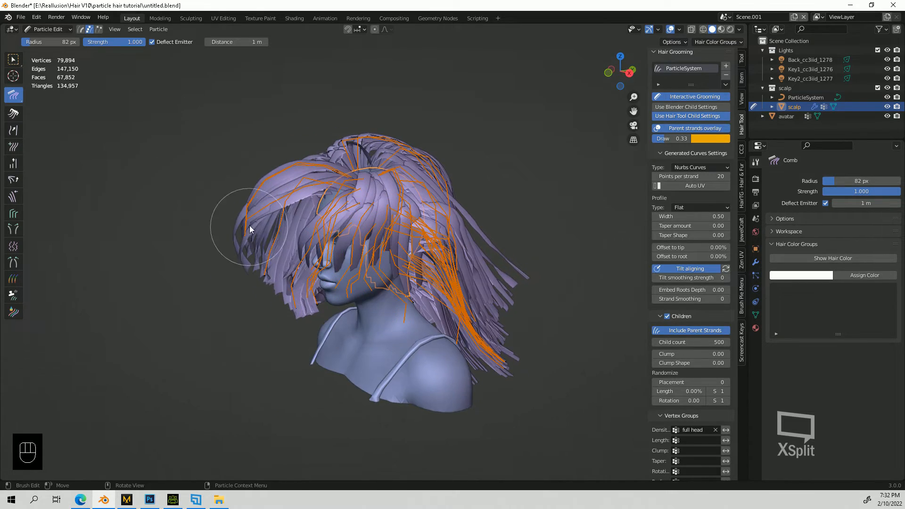
middle_drag(292, 201, 294, 287)
middle_drag(318, 306, 294, 356)
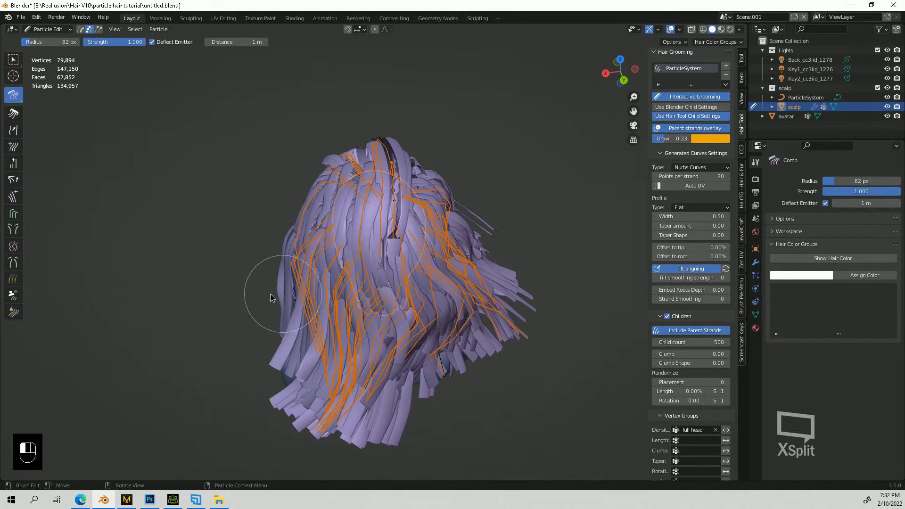
drag(271, 297, 297, 342)
mouse_move(275, 343)
middle_down()
mouse_move(257, 341)
mouse_move(245, 324)
middle_up()
drag(245, 325, 310, 344)
mouse_move(309, 344)
middle_down()
mouse_move(250, 317)
mouse_move(259, 298)
middle_up()
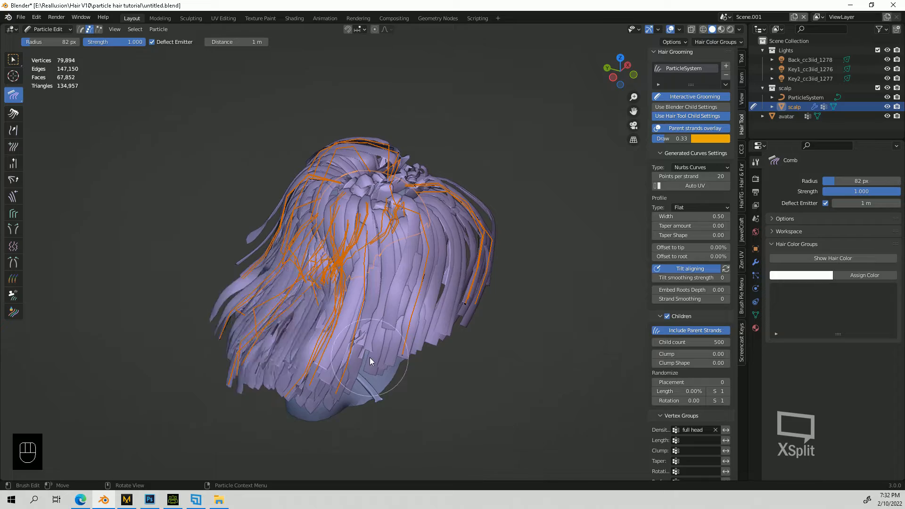
- Examine the strand roots inside the scalp up close and return the viewport to material preview shading
mouse_move(369, 358)
middle_down()
mouse_move(292, 327)
mouse_move(254, 348)
mouse_move(359, 369)
mouse_move(401, 344)
mouse_move(424, 268)
mouse_move(369, 269)
mouse_move(382, 283)
mouse_move(367, 296)
mouse_move(323, 396)
middle_up()
scroll(380, 269, up, 8)
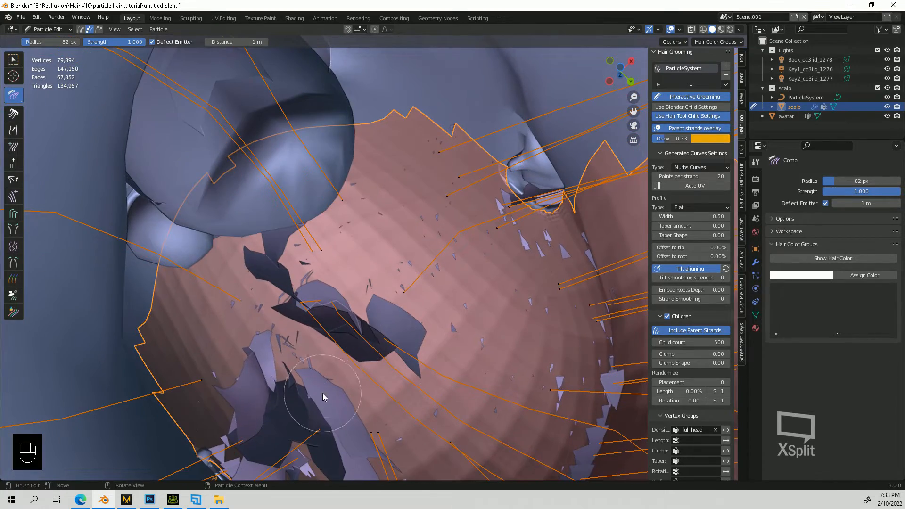
middle_drag(340, 334, 422, 448)
scroll(385, 323, down, 8)
middle_drag(381, 293, 415, 163)
scroll(377, 178, up, 5)
scroll(400, 208, down, 6)
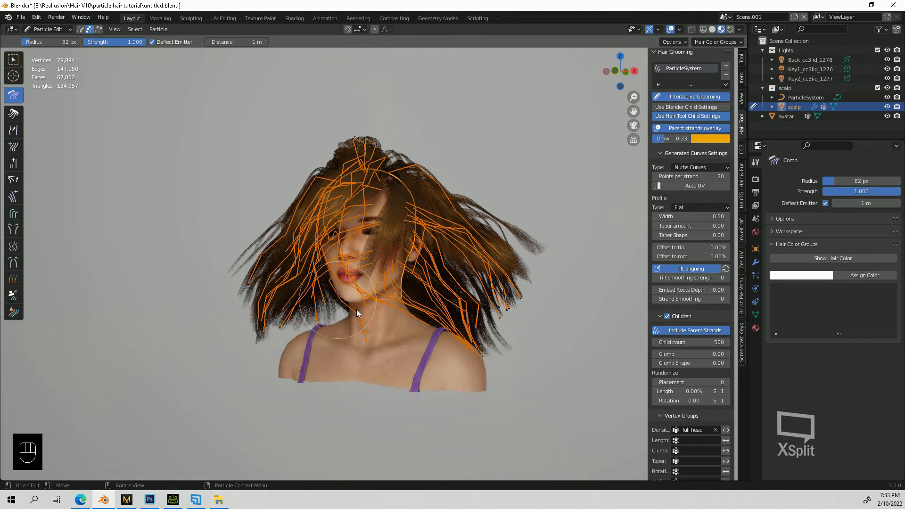
- Hide the parent strands overlay and try a strand width of 0.20
scroll(377, 333, up, 1)
middle_drag(380, 337, 397, 340)
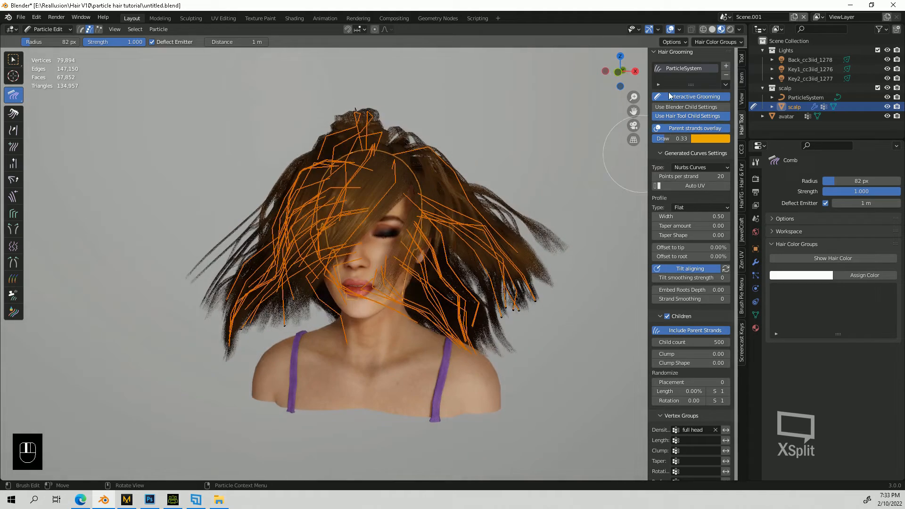
click(685, 129)
middle_drag(388, 253, 358, 262)
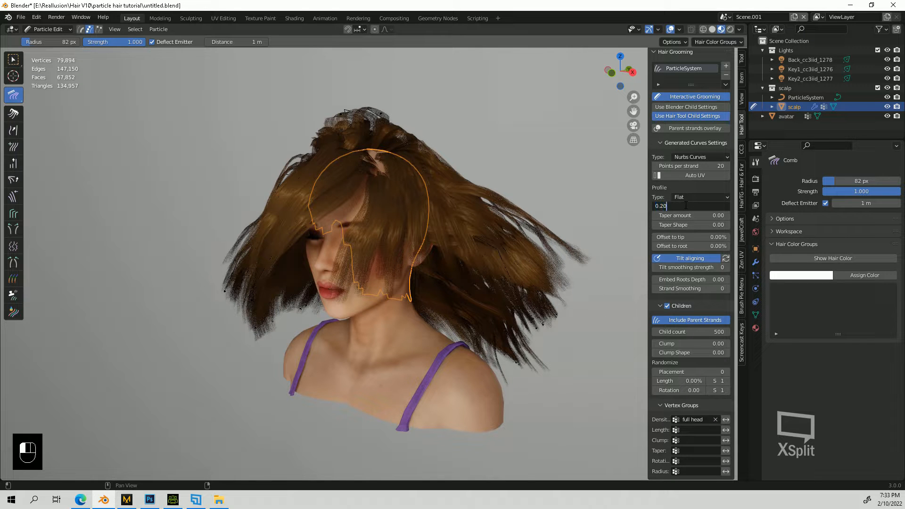
key(Return)
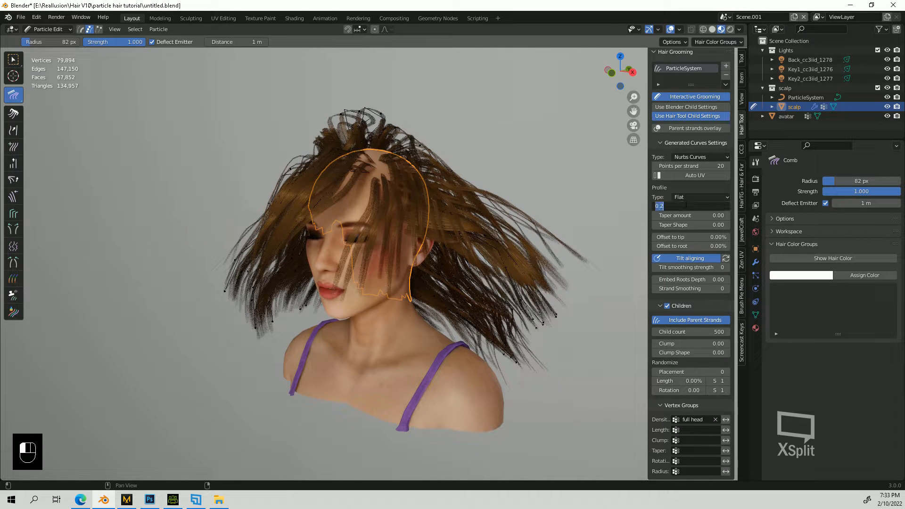
key(Return)
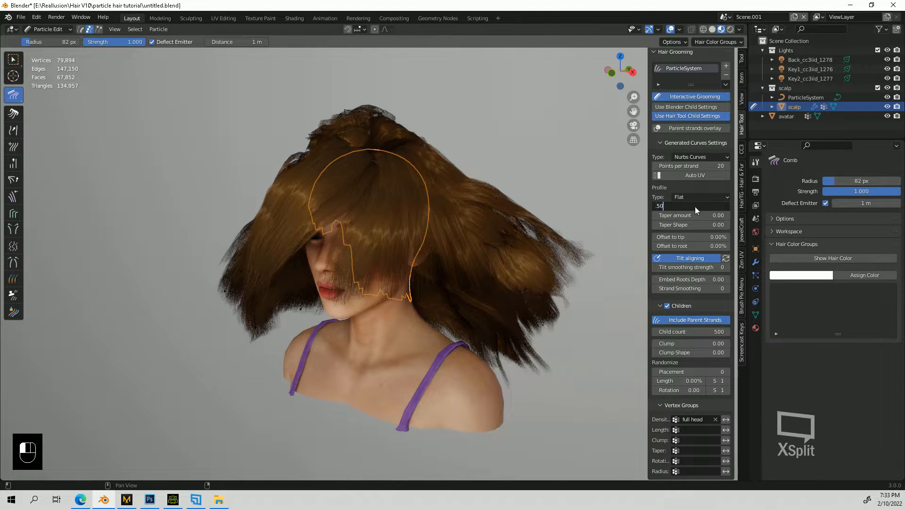
- Try strand widths of 0.50 and 1, and settle on 0.60
key(Return)
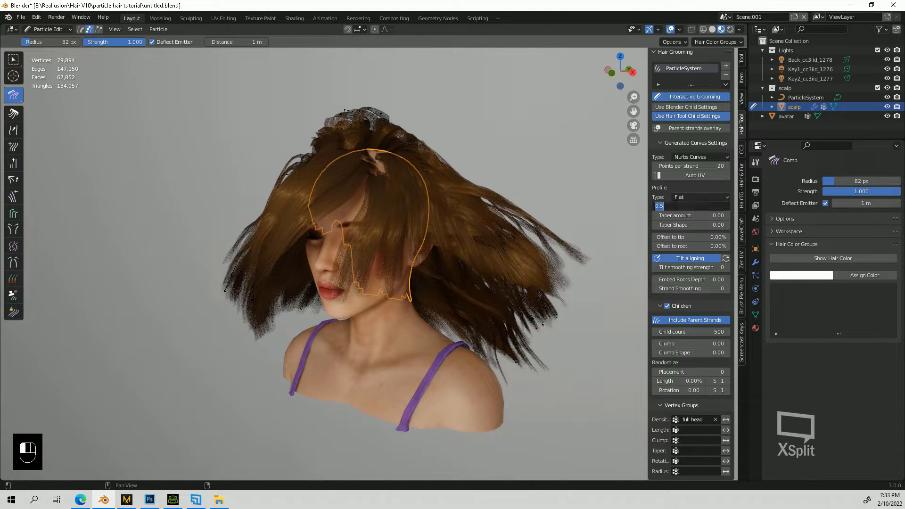
click(676, 207)
text(1)
key(Return)
middle_drag(461, 250, 323, 253)
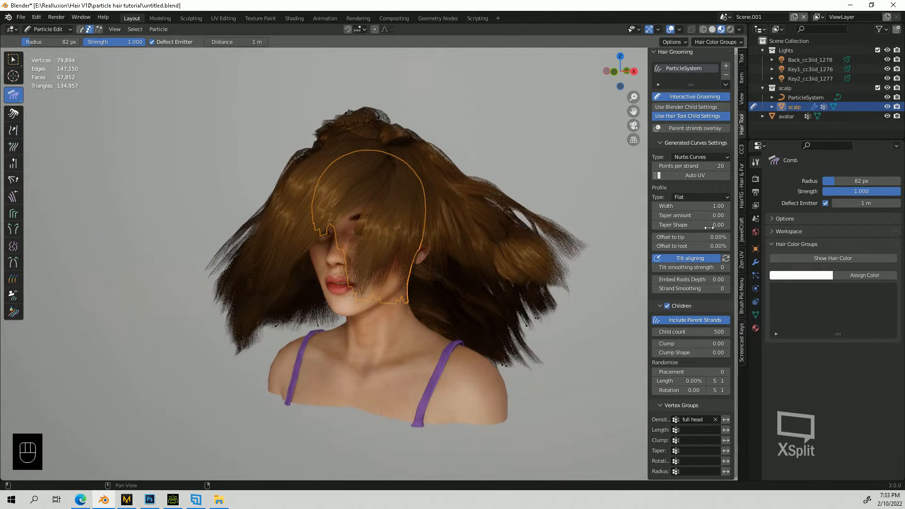
key(Return)
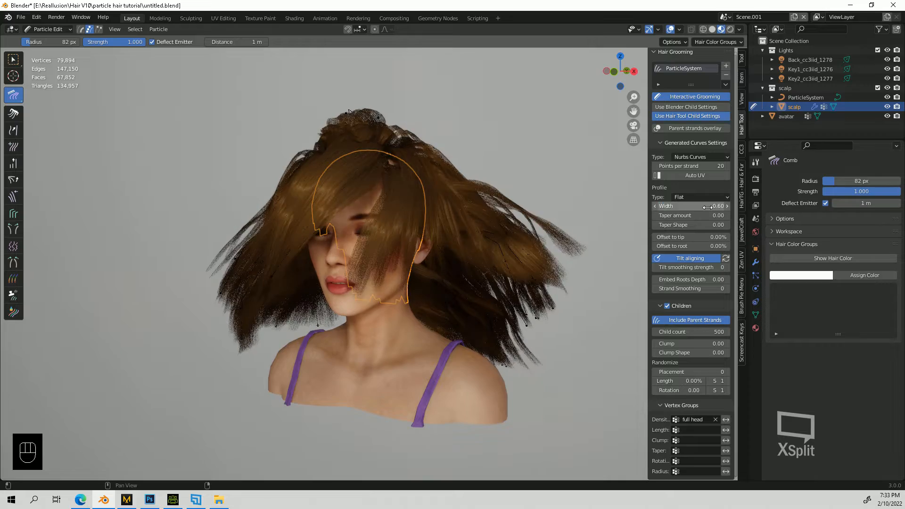
- Comb the hair on both sides of the face downward toward the shoulders
middle_drag(456, 237, 555, 225)
mouse_move(555, 225)
mouse_down()
mouse_move(515, 222)
mouse_move(526, 226)
mouse_move(531, 367)
mouse_up()
middle_drag(224, 267, 206, 231)
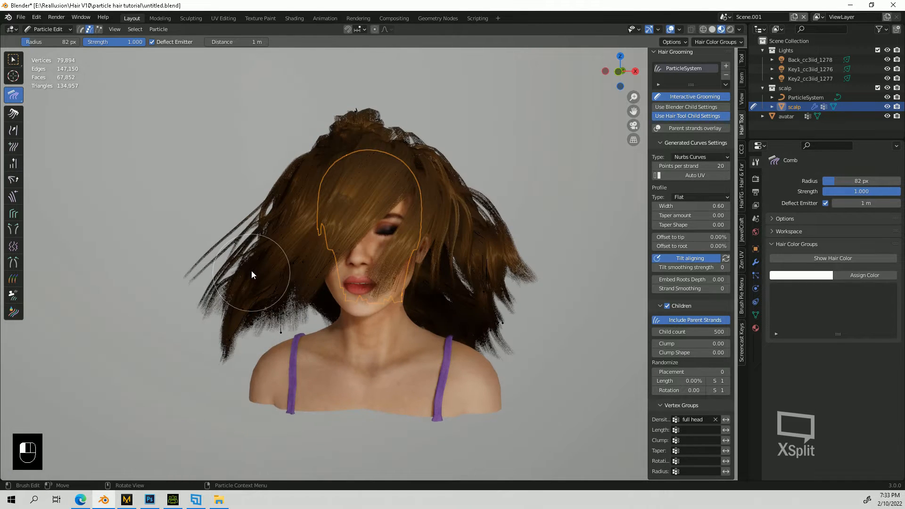
mouse_move(252, 272)
mouse_down()
mouse_move(219, 267)
mouse_move(233, 330)
mouse_move(264, 360)
mouse_up()
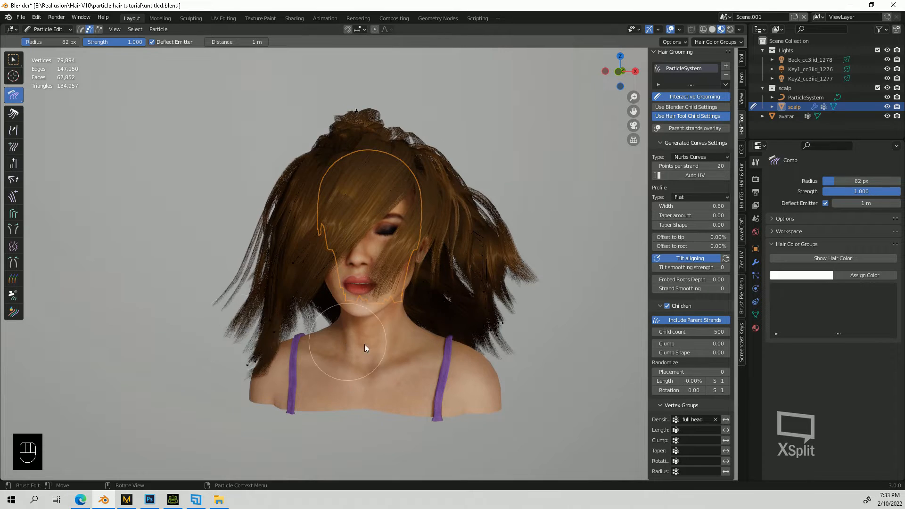
- Comb the lower back hair on the avatar's right side outward, off the shoulder
mouse_move(365, 348)
middle_down()
mouse_move(182, 347)
mouse_move(202, 348)
middle_up()
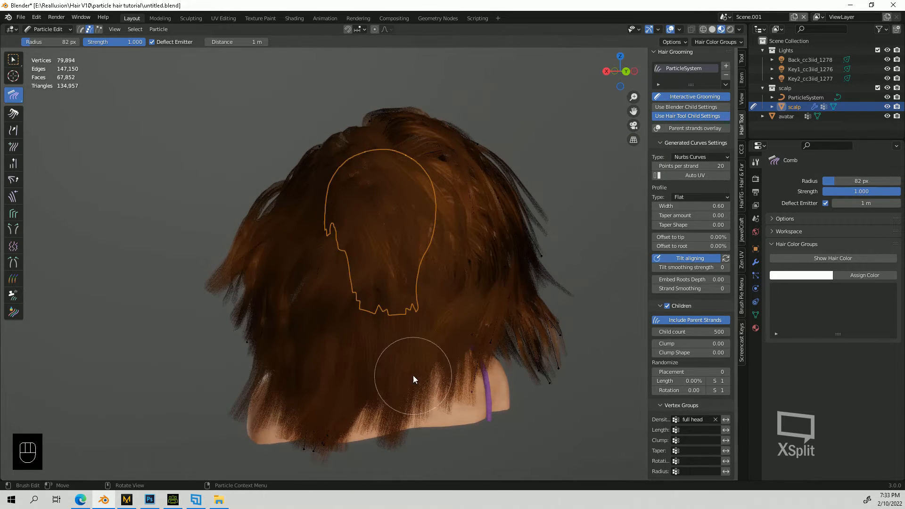
drag(490, 395, 511, 399)
drag(446, 379, 488, 408)
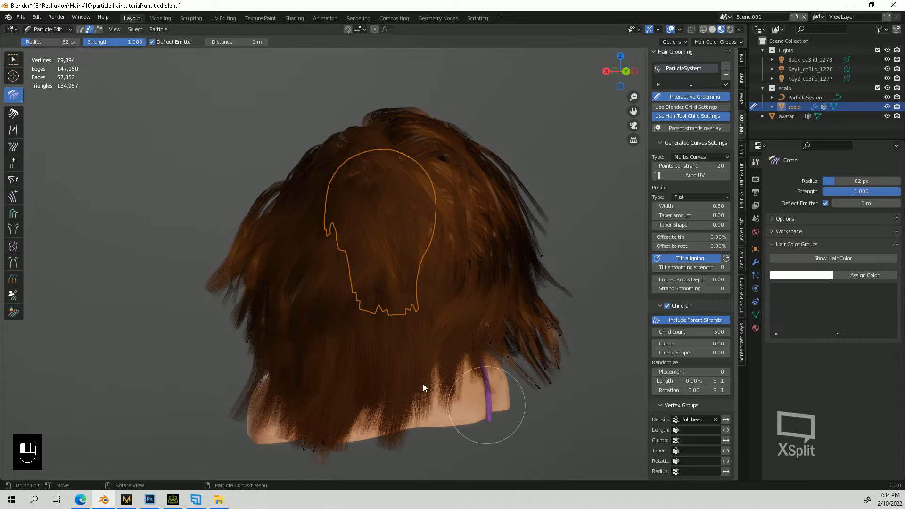
middle_drag(365, 394, 490, 413)
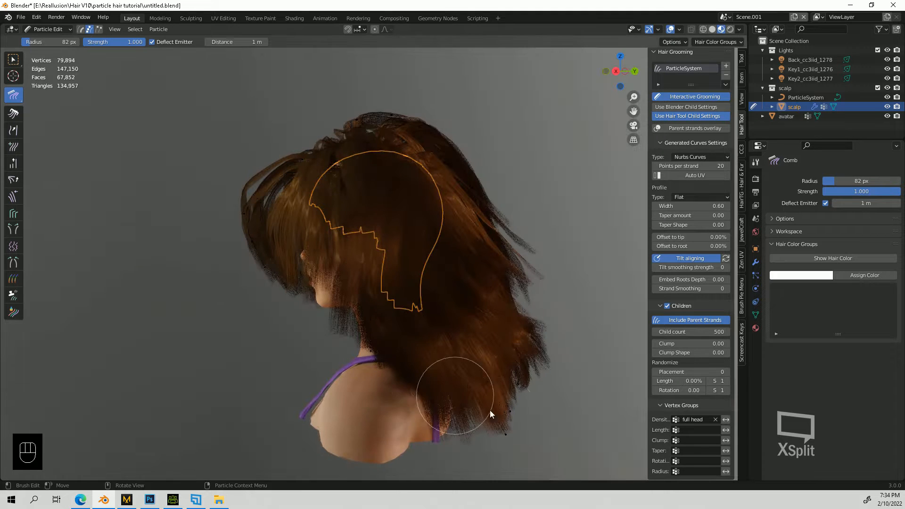
- Comb the front hair forward and downward, away from the face, working from several angles
mouse_move(558, 412)
middle_down()
mouse_move(535, 408)
mouse_move(561, 390)
mouse_move(482, 375)
mouse_move(489, 373)
mouse_move(380, 374)
mouse_move(185, 185)
middle_up()
drag(216, 176, 188, 215)
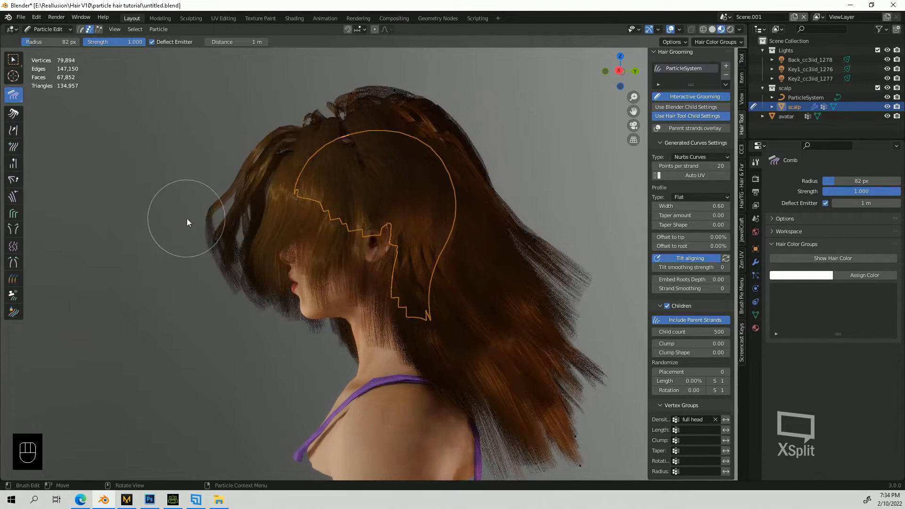
mouse_move(187, 218)
middle_down()
mouse_move(323, 219)
mouse_move(370, 235)
mouse_move(576, 220)
middle_up()
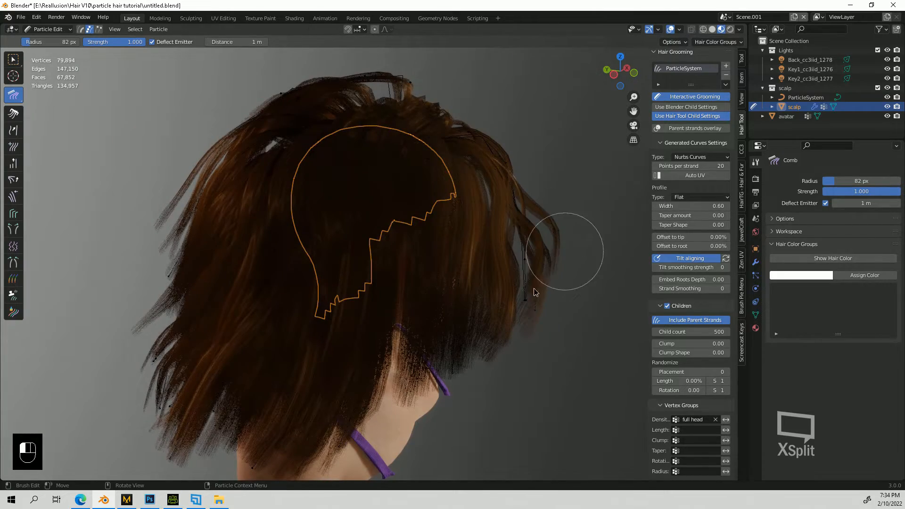
middle_drag(549, 368, 362, 123)
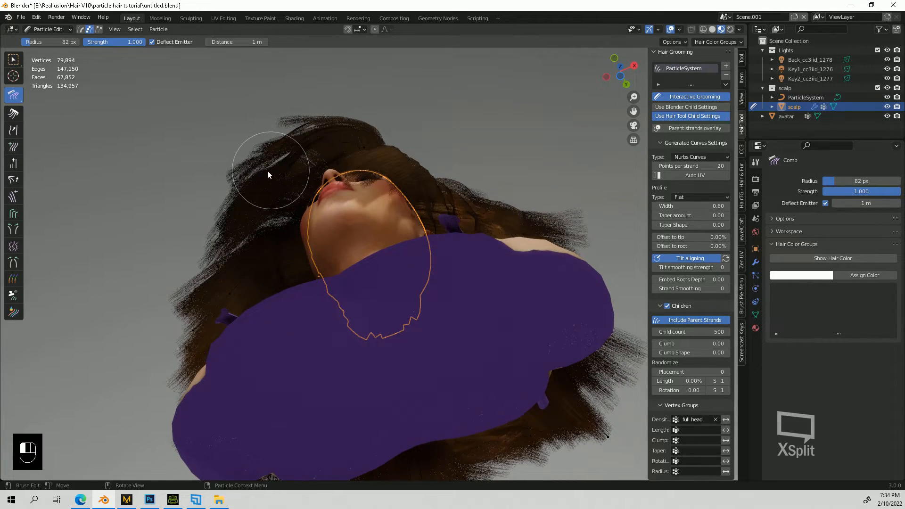
middle_drag(267, 171, 357, 255)
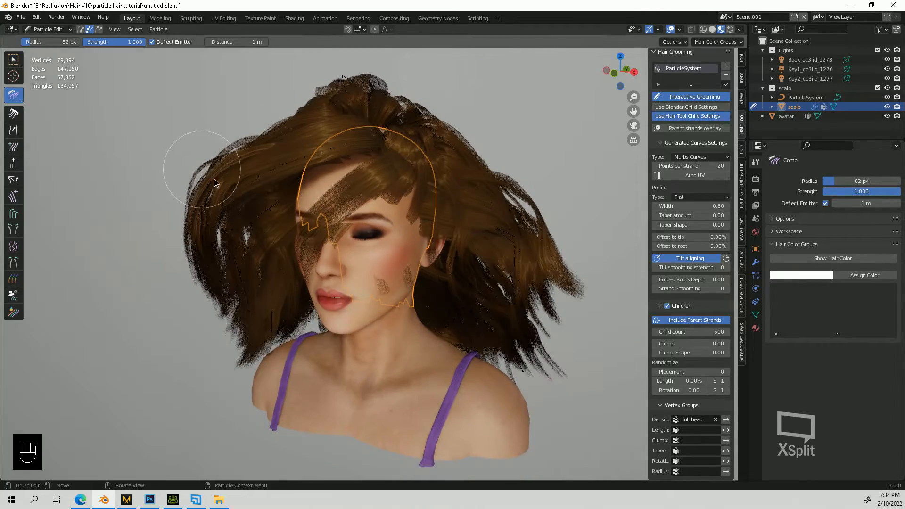
- Comb the flared hair on the avatar's right side inward, closer to the face
middle_drag(205, 227, 479, 265)
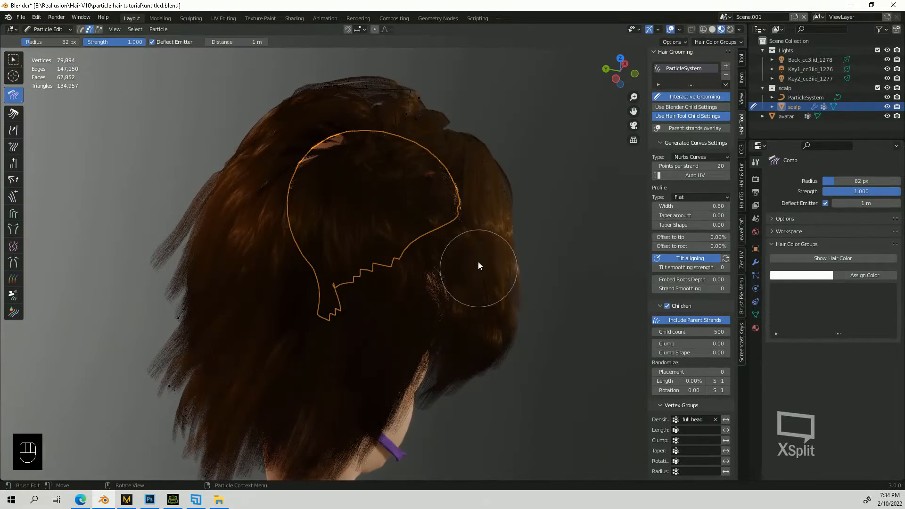
middle_drag(520, 297, 283, 238)
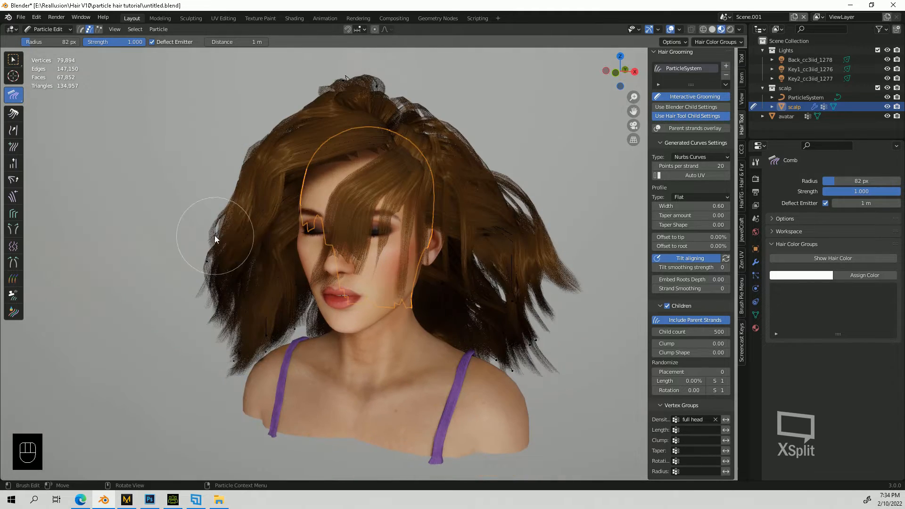
drag(263, 273, 281, 273)
middle_drag(275, 218, 372, 217)
middle_drag(389, 261, 346, 218)
- Set the comb strength to 0.477 and comb the side hair downward toward the shoulders
drag(862, 197, 820, 197)
mouse_move(326, 237)
mouse_down()
mouse_move(312, 234)
mouse_move(315, 273)
mouse_move(293, 274)
mouse_move(342, 328)
mouse_move(329, 327)
mouse_up()
mouse_move(329, 327)
middle_down()
mouse_move(284, 330)
mouse_move(289, 325)
mouse_move(293, 349)
mouse_move(282, 334)
mouse_move(233, 331)
mouse_move(444, 323)
mouse_move(301, 325)
mouse_move(355, 317)
mouse_move(326, 333)
mouse_move(339, 330)
middle_up()
middle_drag(560, 186, 512, 227)
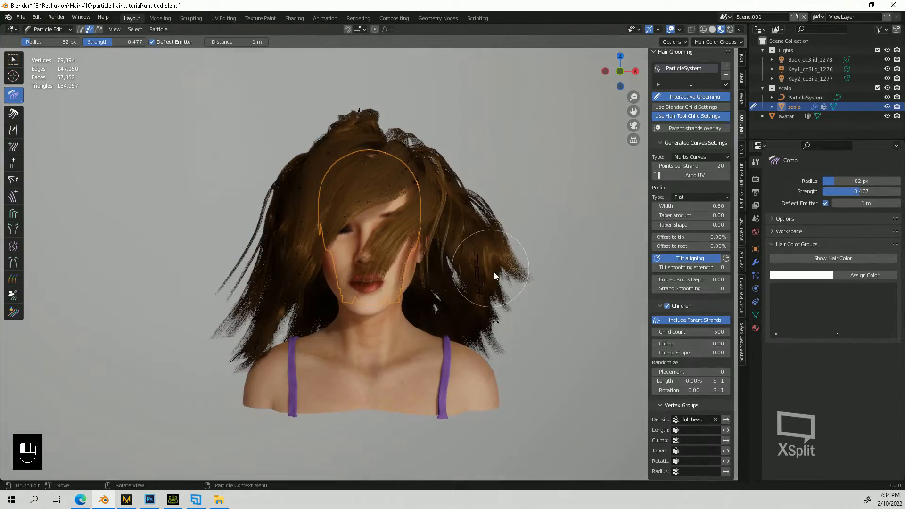
drag(494, 273, 525, 339)
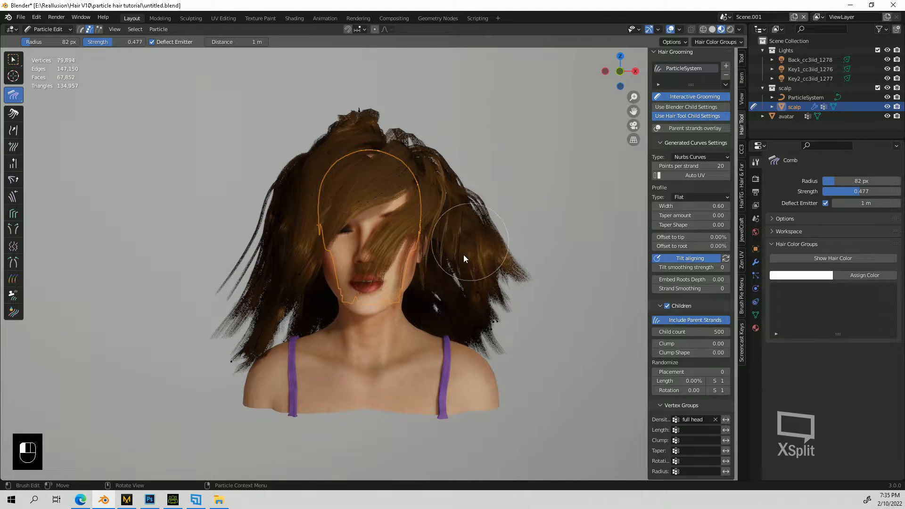
- Comb the back hair on the avatar's left side outward with the softer comb
mouse_move(477, 289)
middle_down()
mouse_move(414, 336)
mouse_move(305, 297)
mouse_move(267, 326)
middle_up()
drag(264, 301, 217, 313)
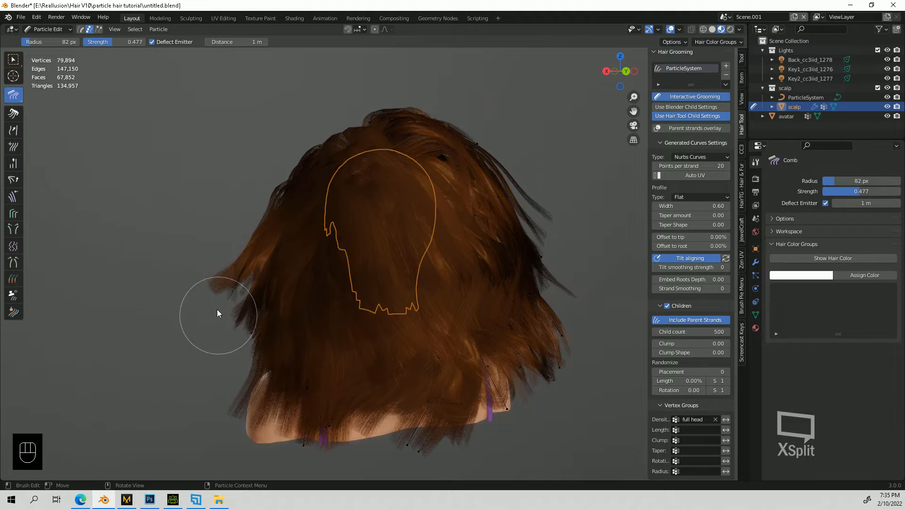
mouse_move(287, 312)
middle_down()
mouse_move(428, 319)
mouse_move(408, 325)
mouse_move(442, 314)
mouse_move(477, 202)
middle_up()
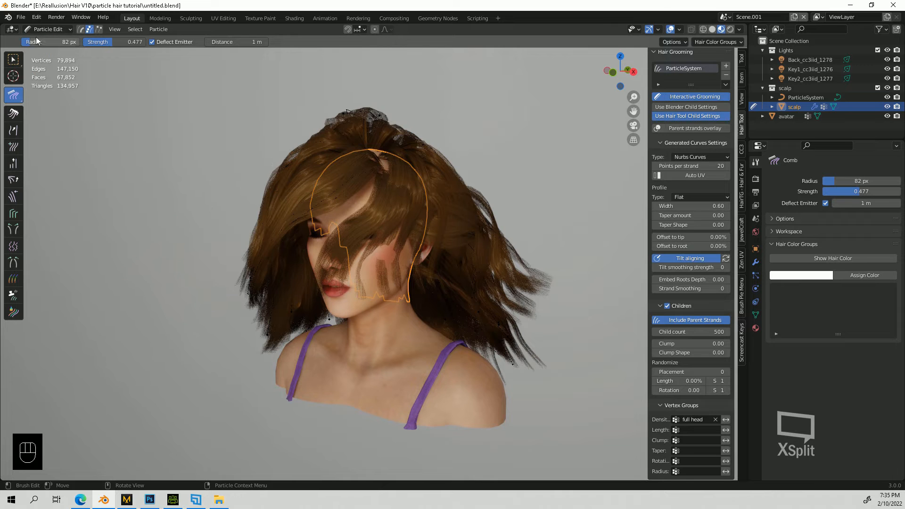
- Switch from particle editing to Object Mode and select the avatar
click(48, 29)
click(54, 41)
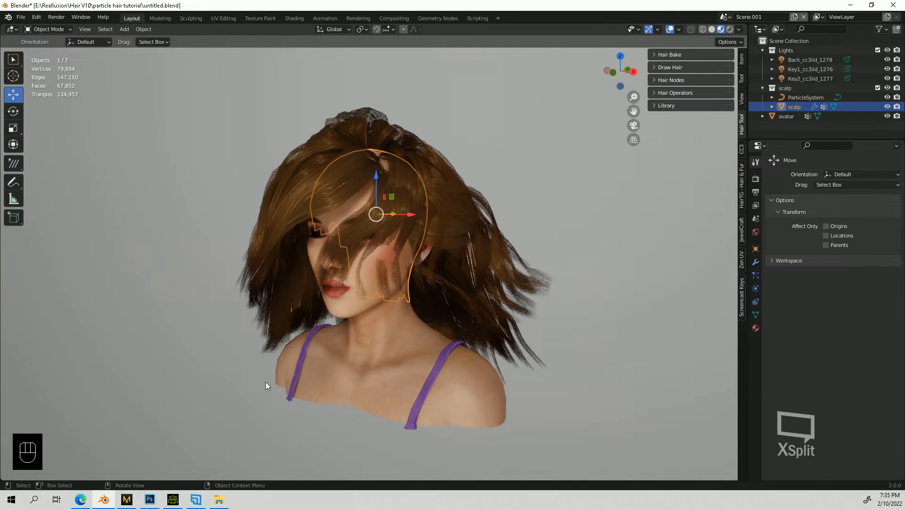
click(449, 386)
click(369, 190)
click(340, 208)
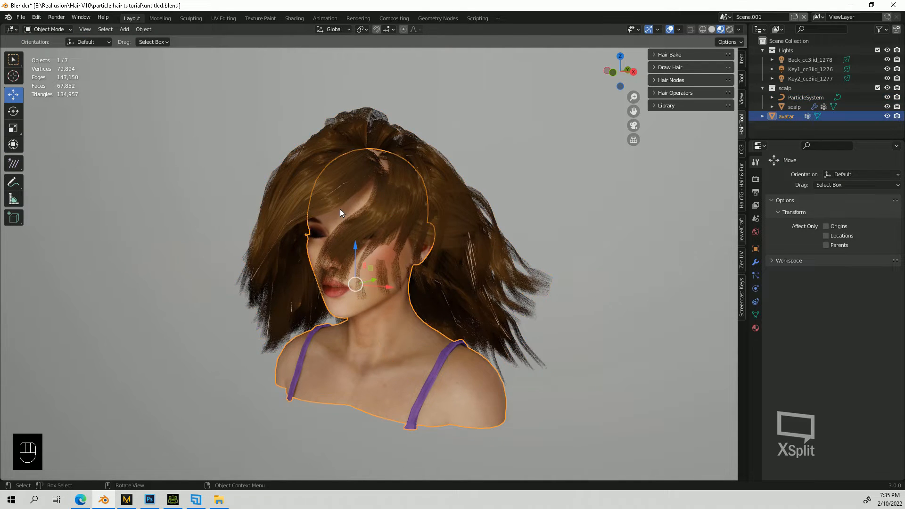
- Open the scalp's particle system settings and select the generated ParticleSystem hair object
click(360, 202)
click(756, 276)
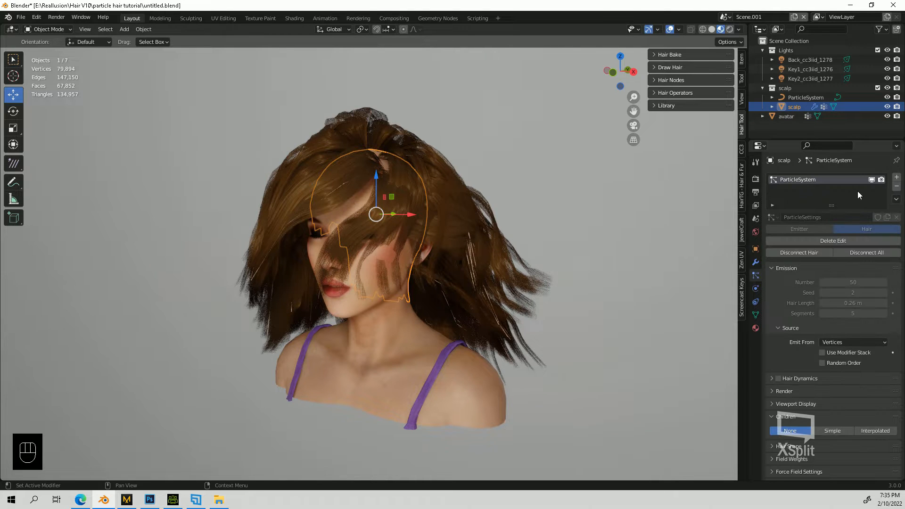
click(476, 215)
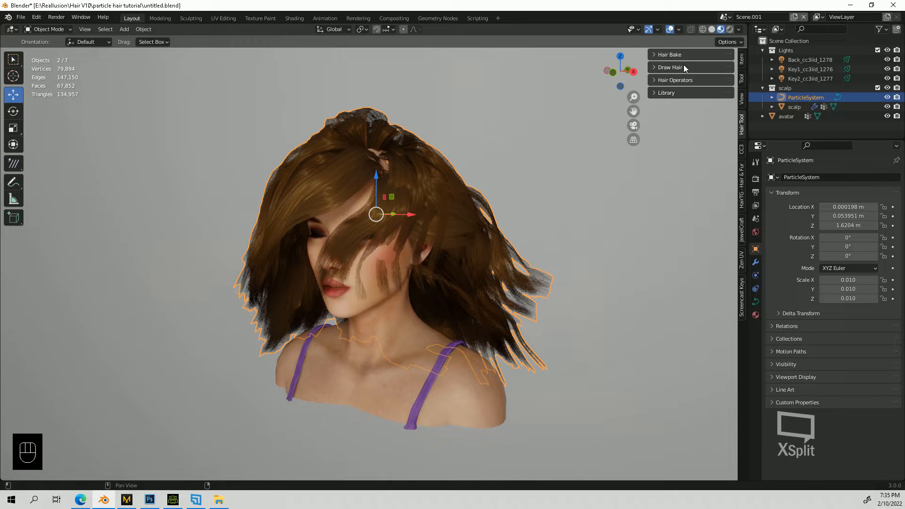
- Update the hair curve's profile with Hair Tool and set Resolution of Profile to 0
click(661, 82)
click(689, 187)
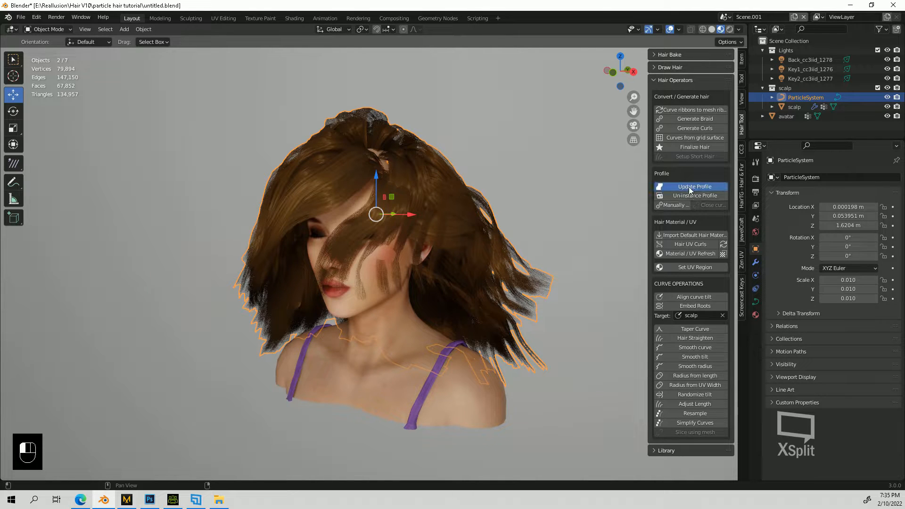
click(36, 473)
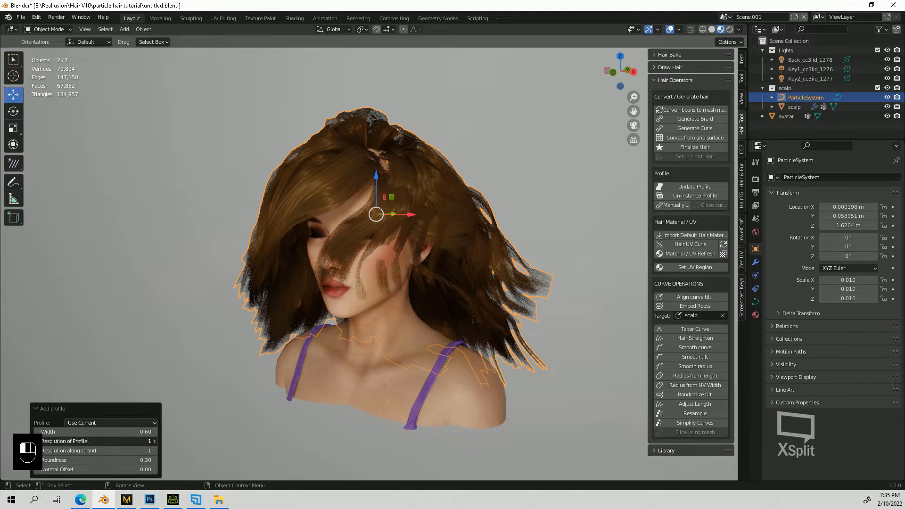
text(0)
key(Return)
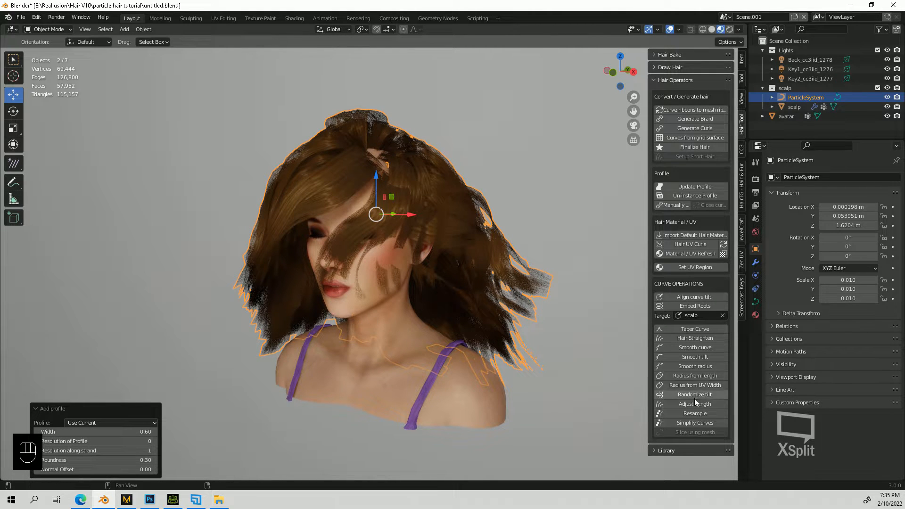
- Resample the hair curves to 20 points per strand
click(693, 413)
click(132, 407)
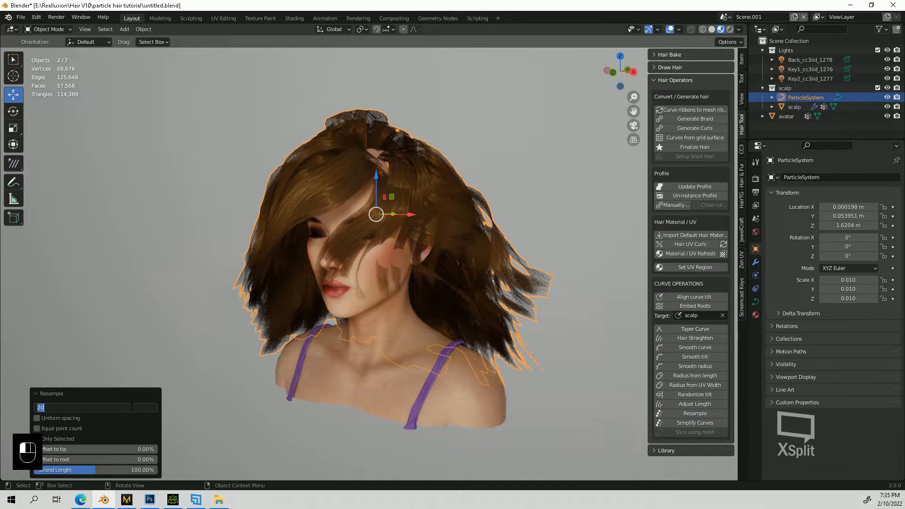
click(205, 395)
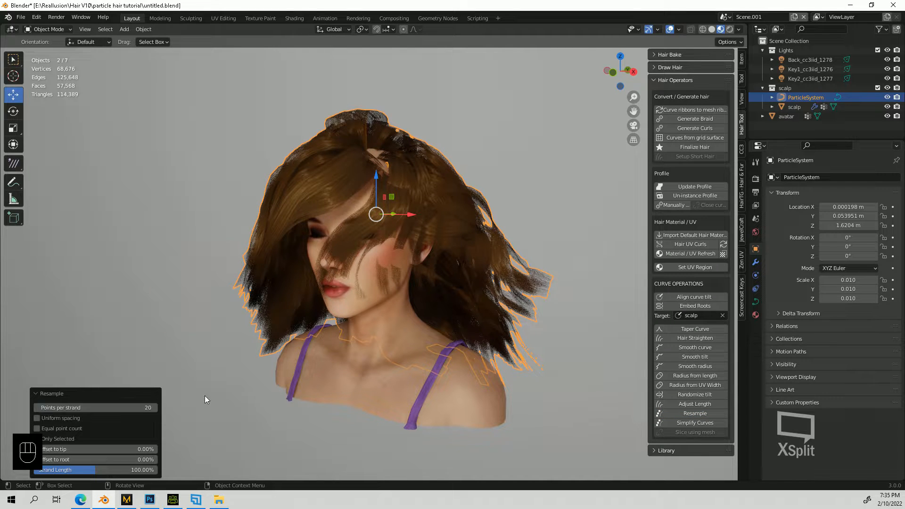
- Deselect the hair object and activate Hair Tool's interactive strand tool for modelling tips
click(568, 179)
middle_drag(442, 218, 361, 234)
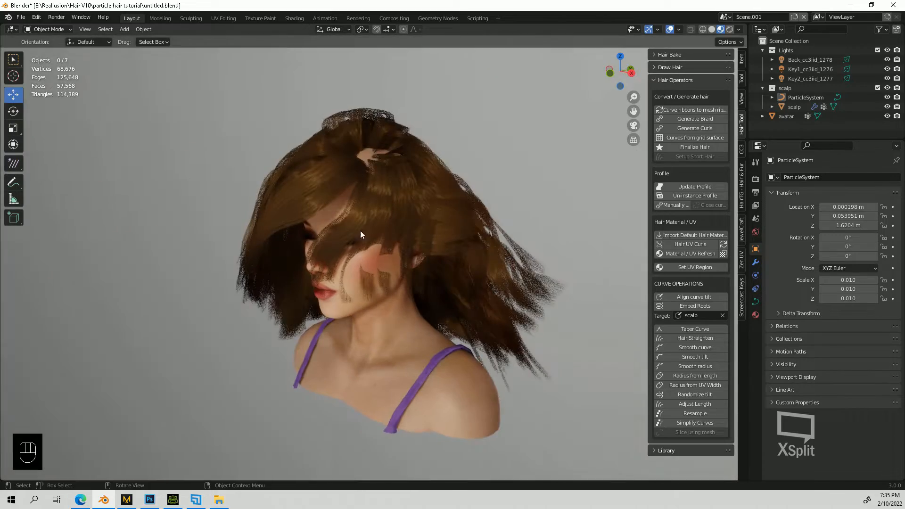
click(14, 163)
middle_drag(426, 284, 530, 285)
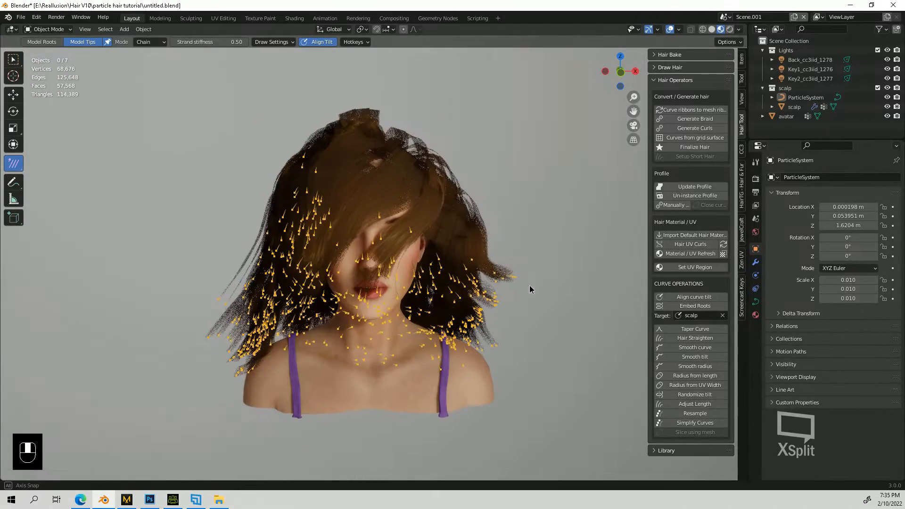
- Try to reshape the whole hairstyle by pulling the hair tips sideways, and undo the movement
mouse_move(284, 308)
mouse_down()
mouse_move(230, 202)
mouse_move(165, 151)
mouse_move(219, 246)
mouse_move(386, 273)
mouse_move(420, 368)
mouse_move(203, 406)
mouse_move(516, 461)
mouse_up()
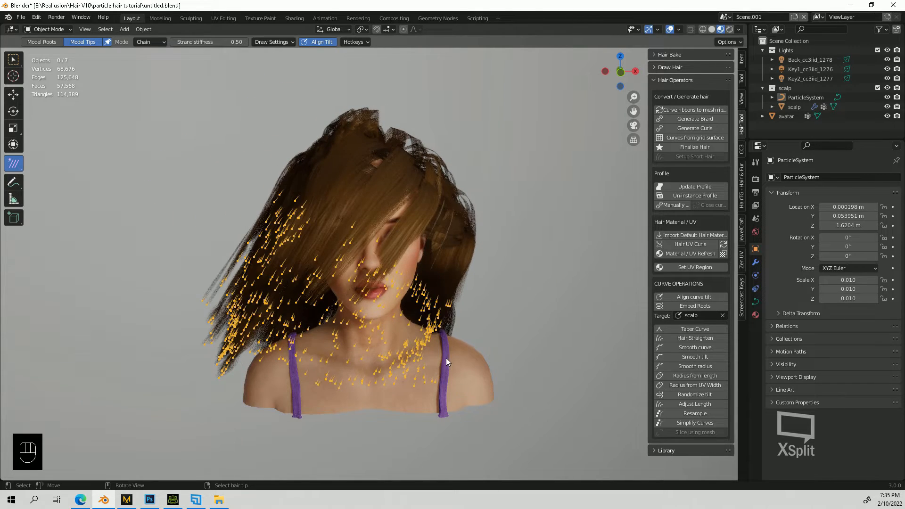
key(ctrl+z)
middle_drag(542, 321, 323, 297)
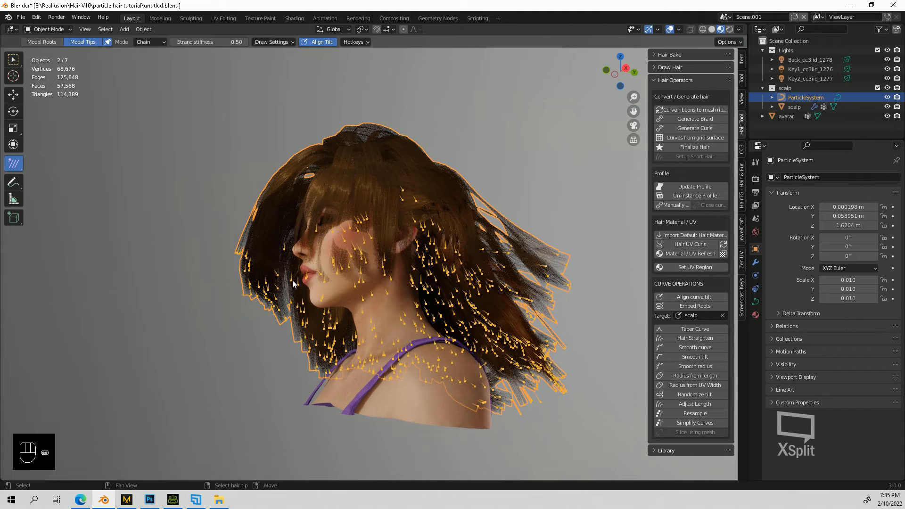
- Select strand tips beside the avatar's face and move them to reshape the side hair around the cheek and ear
shift+click(304, 288)
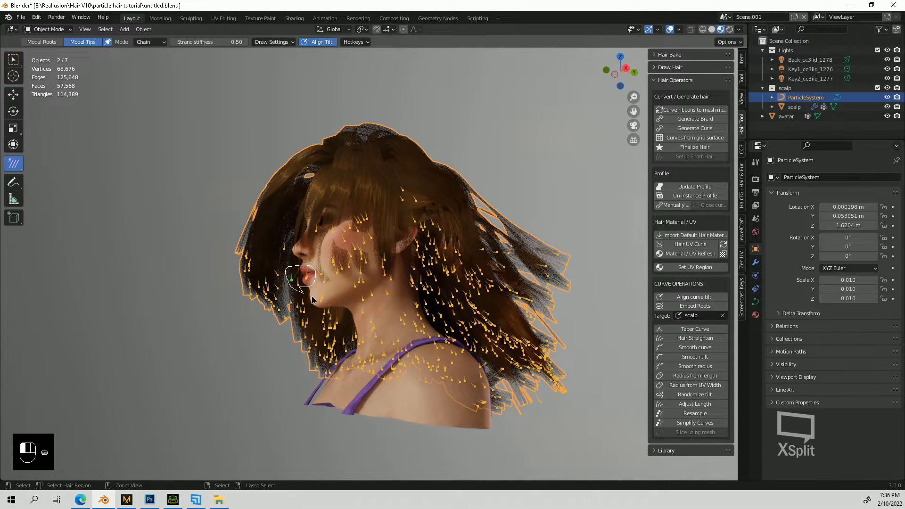
ctrl+drag(312, 299, 311, 301)
middle_drag(280, 343, 488, 333)
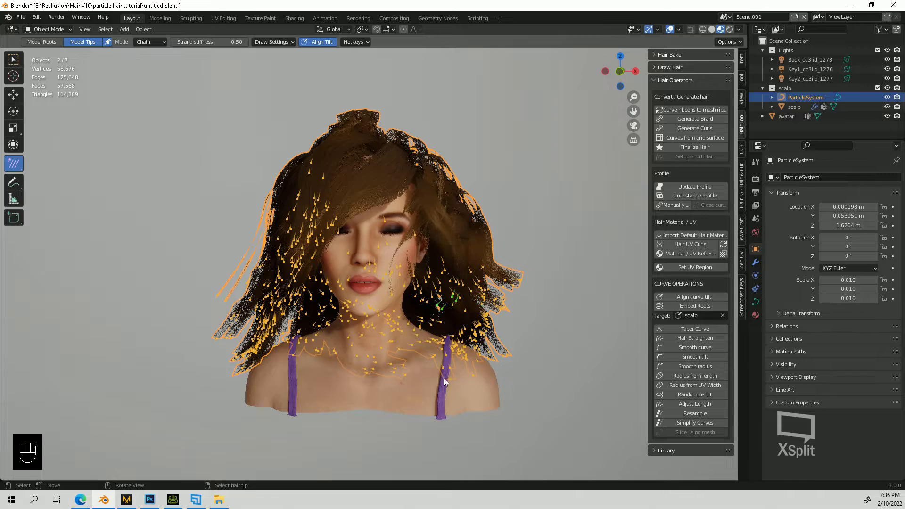
mouse_move(436, 322)
middle_down()
mouse_move(371, 325)
mouse_move(425, 309)
middle_up()
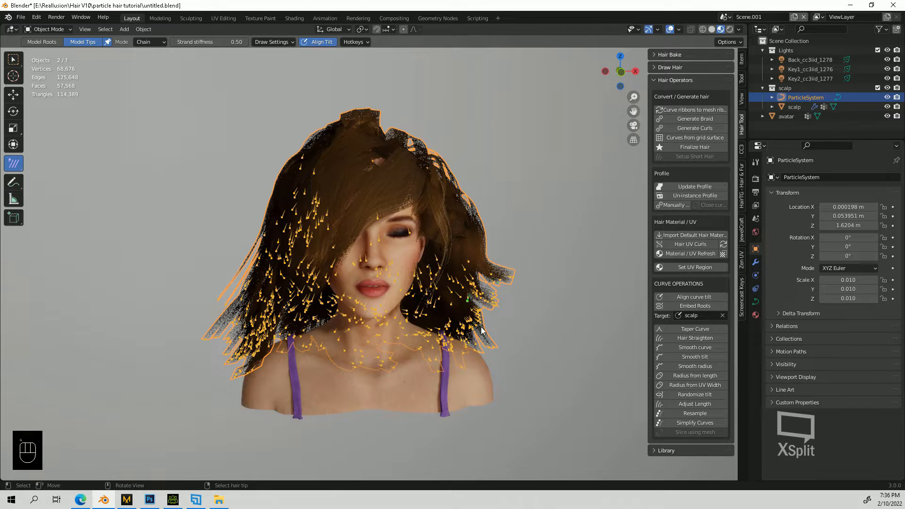
middle_drag(481, 331, 450, 279)
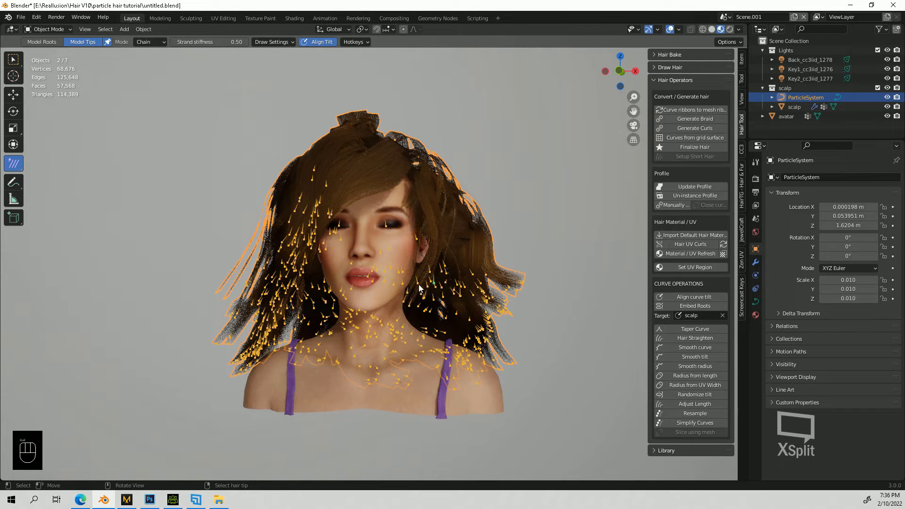
middle_drag(458, 284, 437, 185)
scroll(431, 216, up, 6)
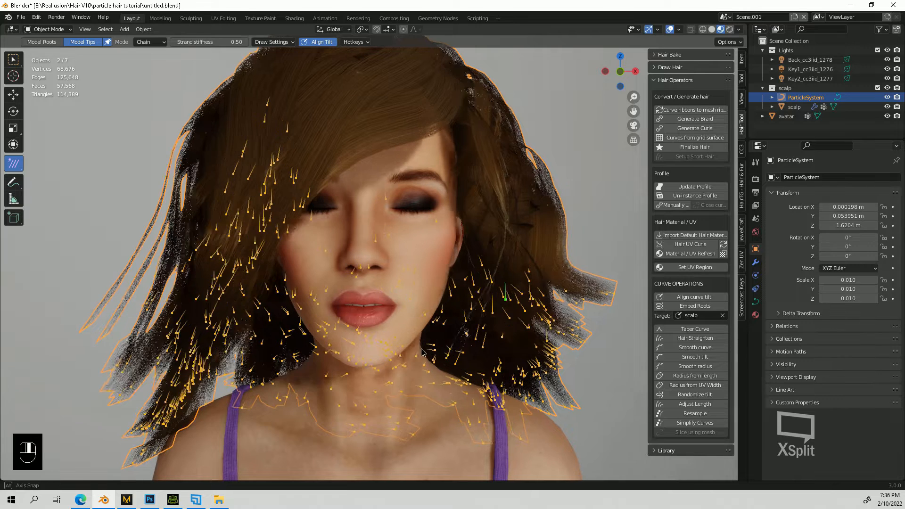
- Set the Screencast Keys font size to 96 and test the key display by moving the selected side strand tip
click(742, 297)
click(652, 55)
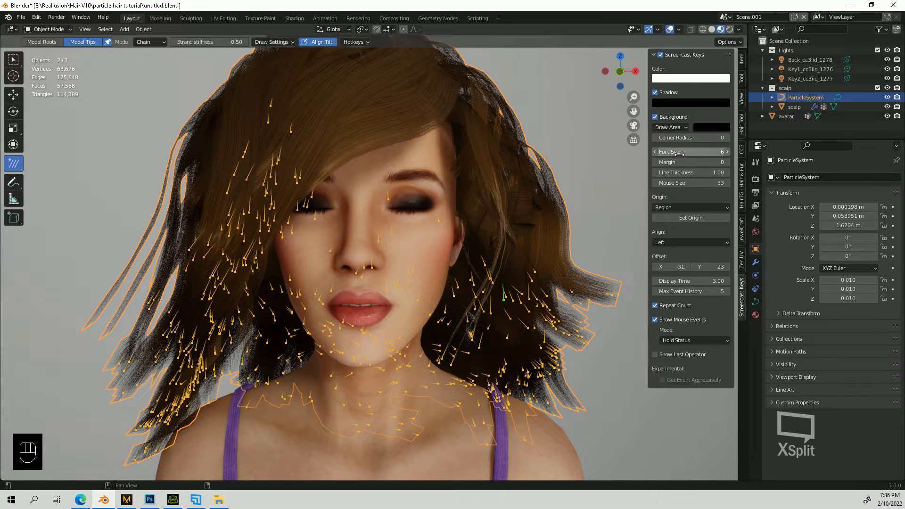
click(678, 152)
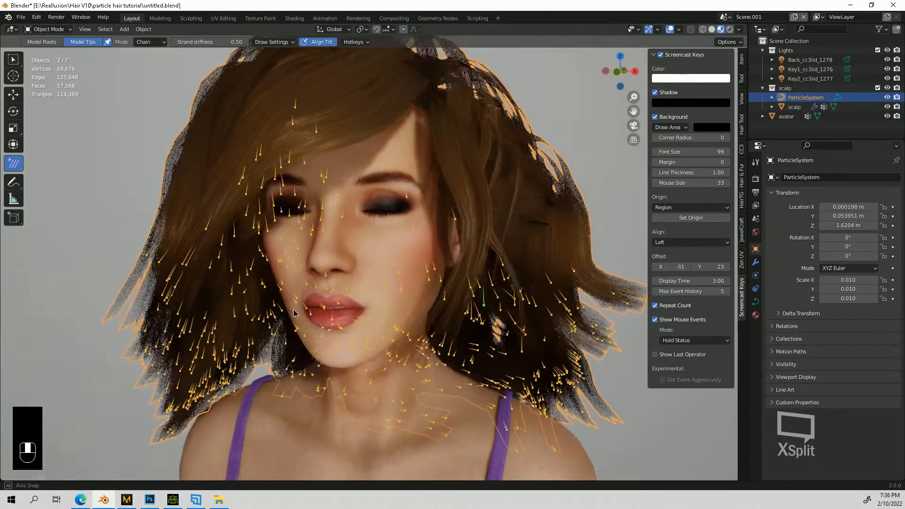
middle_drag(293, 309, 295, 312)
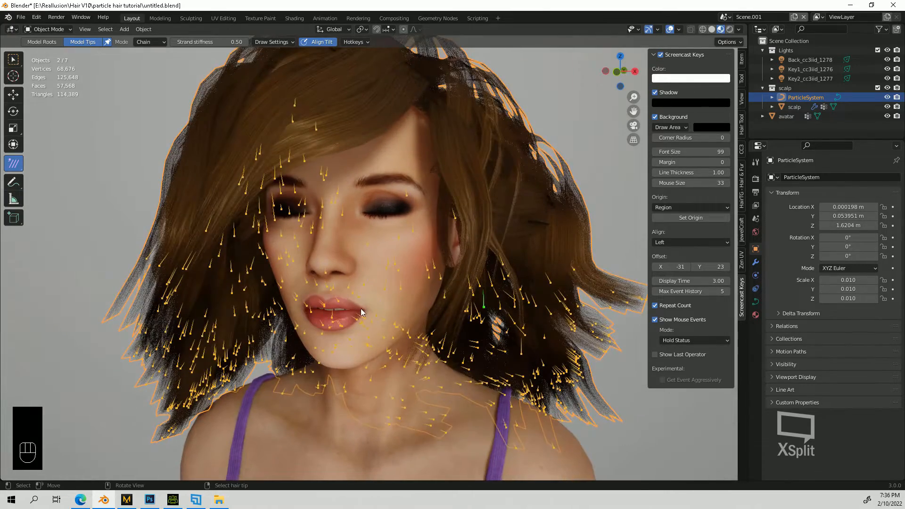
key(g)
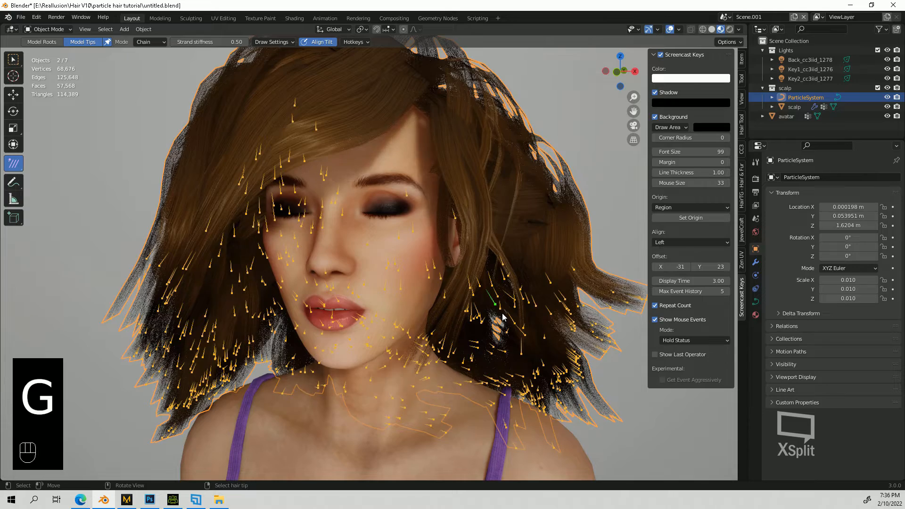
mouse_move(683, 154)
mouse_down()
mouse_move(645, 154)
mouse_move(681, 154)
mouse_up()
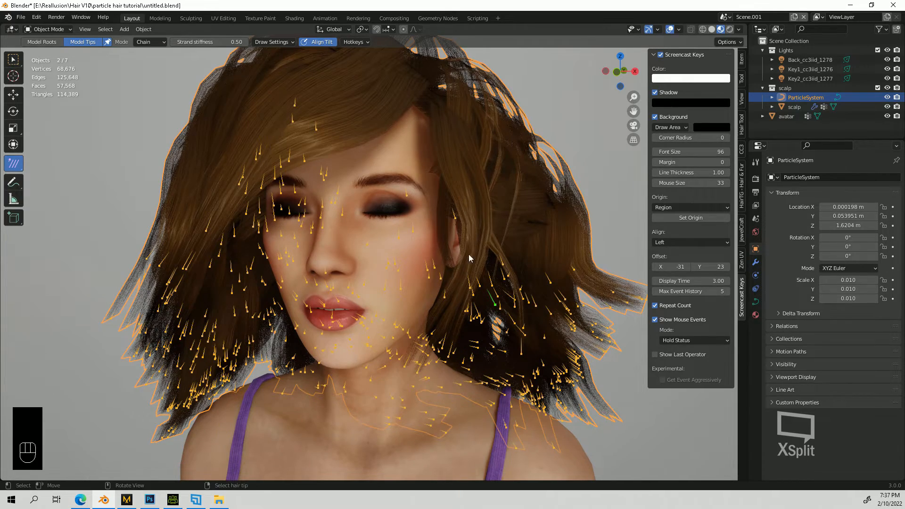
- Select strand tips at the back of the crown and on top of the hair and move them into place
middle_drag(468, 257, 472, 309)
scroll(472, 309, down, 3)
middle_drag(472, 309, 417, 192)
key(g)
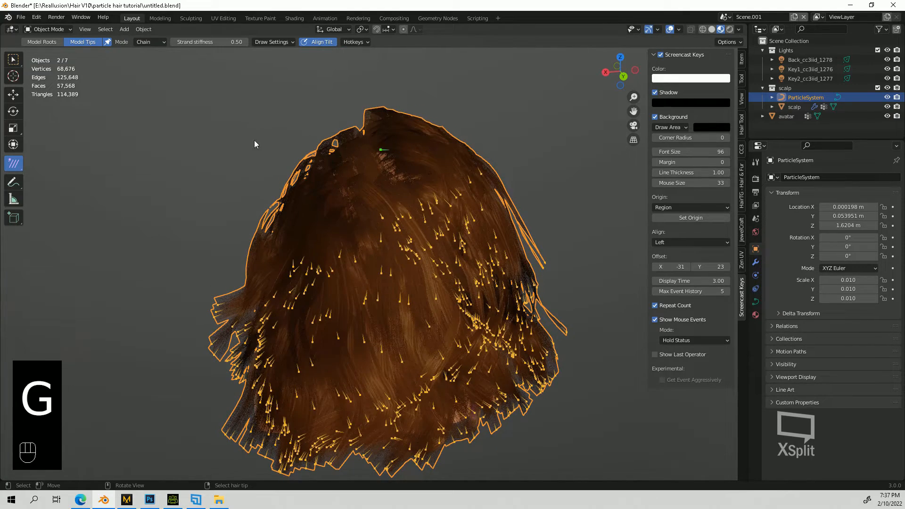
middle_drag(565, 198, 384, 103)
key(g)
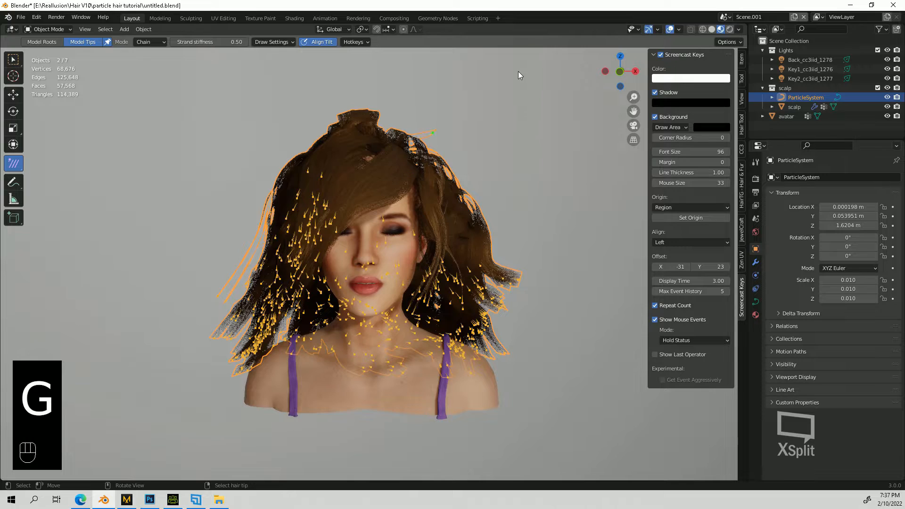
right_click(497, 179)
mouse_move(477, 193)
middle_down()
mouse_move(447, 192)
mouse_move(479, 193)
middle_up()
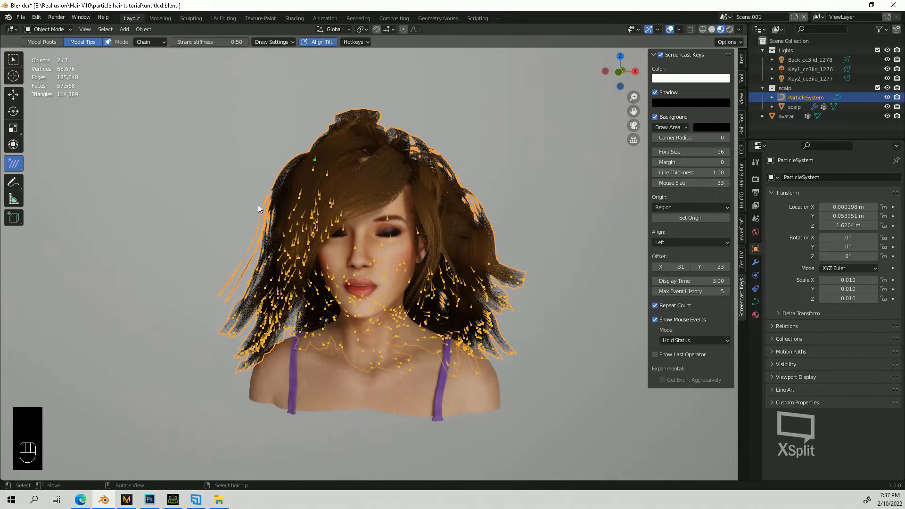
mouse_move(422, 324)
middle_down()
mouse_move(438, 325)
mouse_move(430, 325)
middle_up()
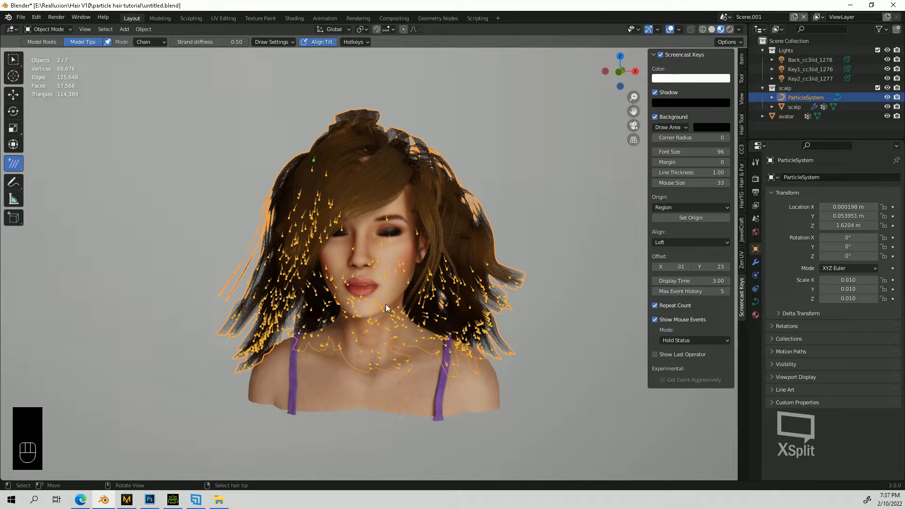
- Switch back to the Select Box tool in Object Mode and reselect the hair curves object
click(17, 57)
click(40, 30)
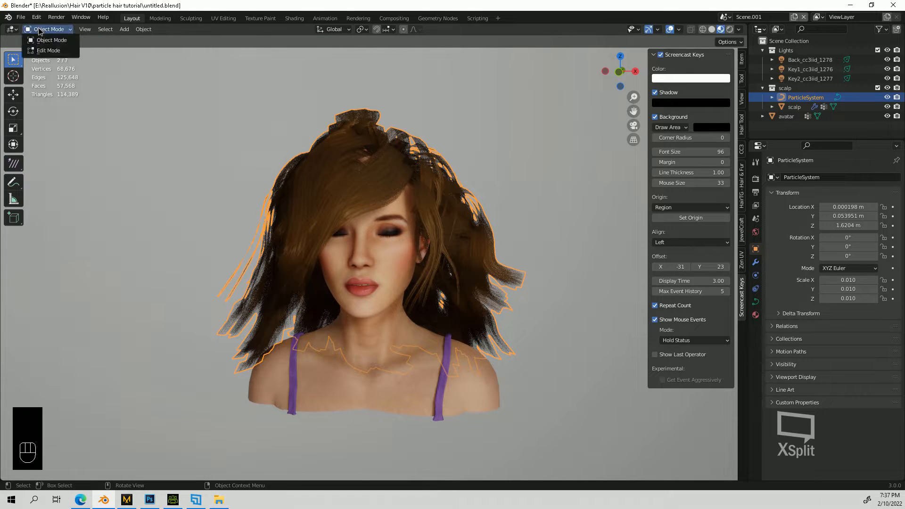
click(39, 40)
click(198, 146)
click(325, 229)
middle_drag(325, 229, 484, 287)
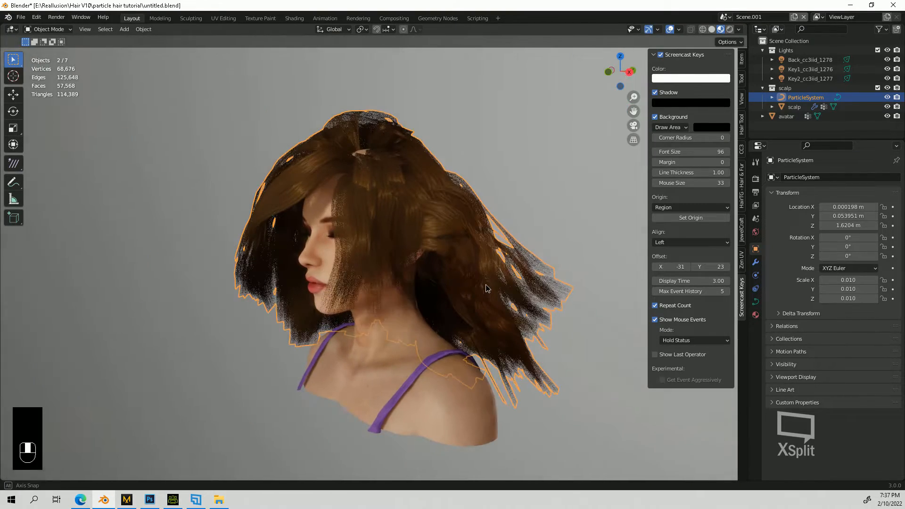
- Rename the ParticleSystem object to Hair and move it to a new collection named curves
double_click(805, 97)
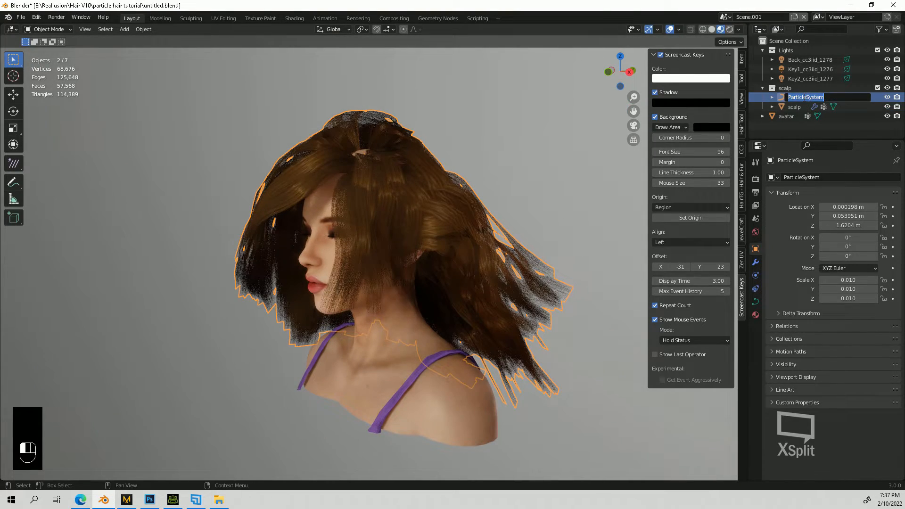
key(Return)
right_click(511, 142)
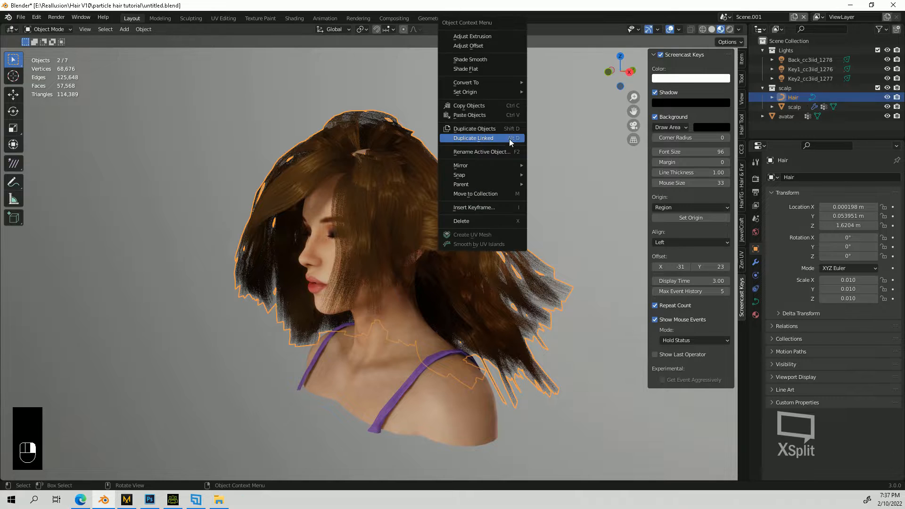
click(507, 187)
click(501, 196)
text(cu)
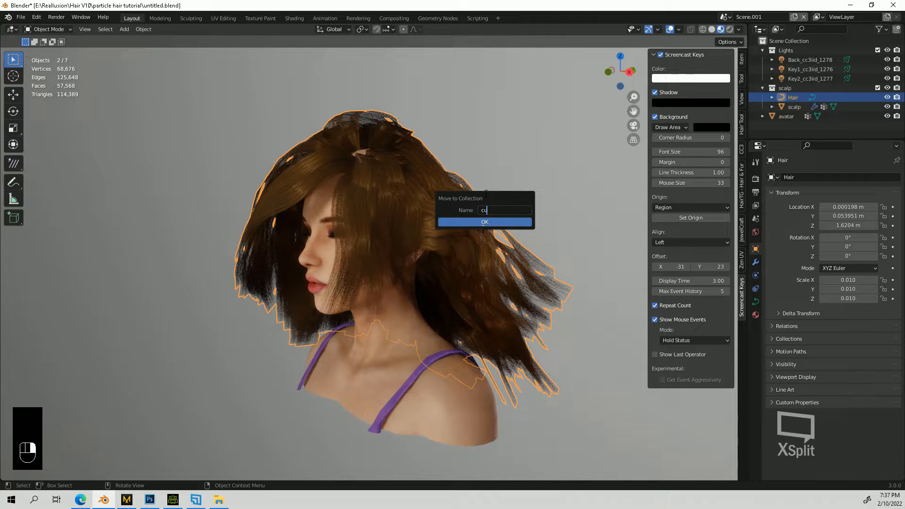
text(rves)
click(484, 222)
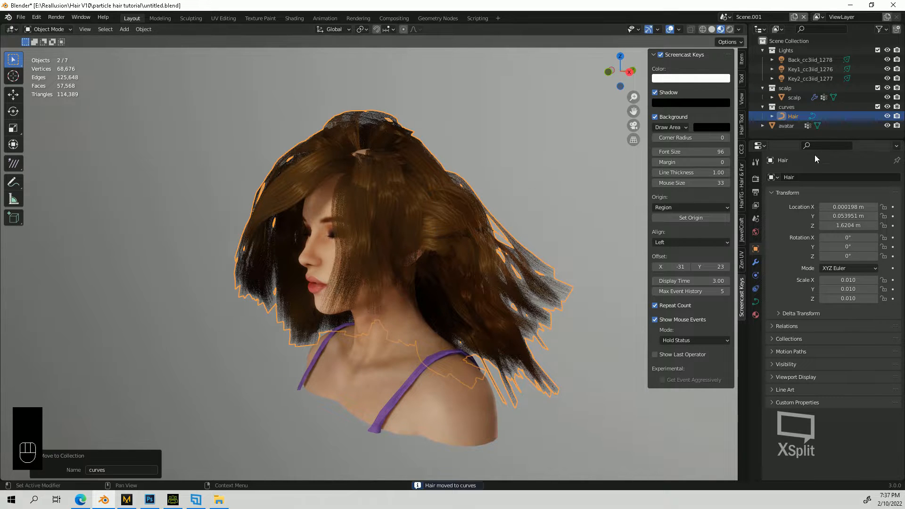
- Finalize the Hair curves into a hair mesh with Hair Tool
click(793, 118)
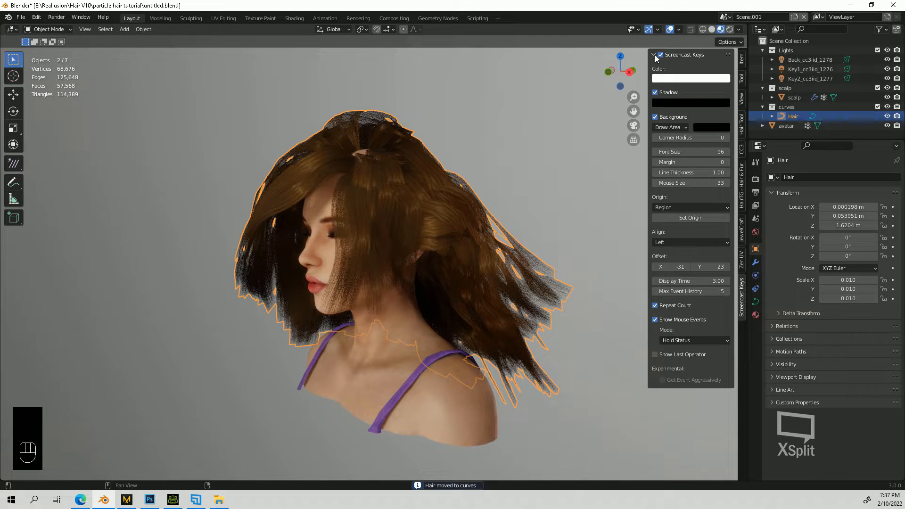
click(655, 55)
click(741, 124)
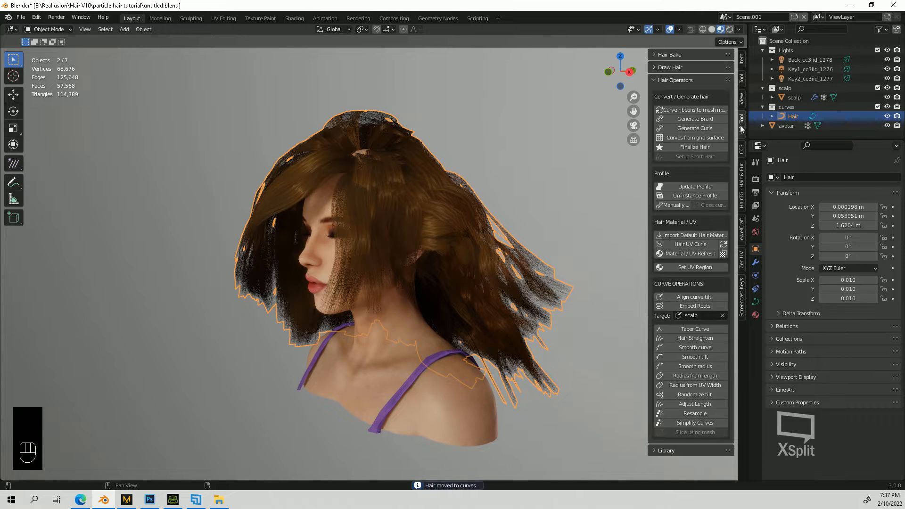
click(695, 148)
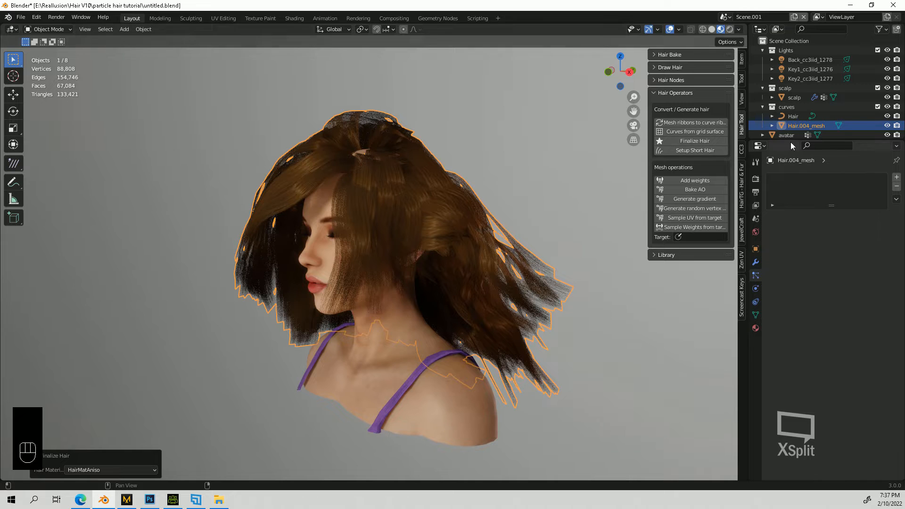
- Examine the finalized hair mesh's full geometry count in Edit Mode and its topology in wireframe display from Object Mode
click(52, 29)
click(44, 45)
key(a)
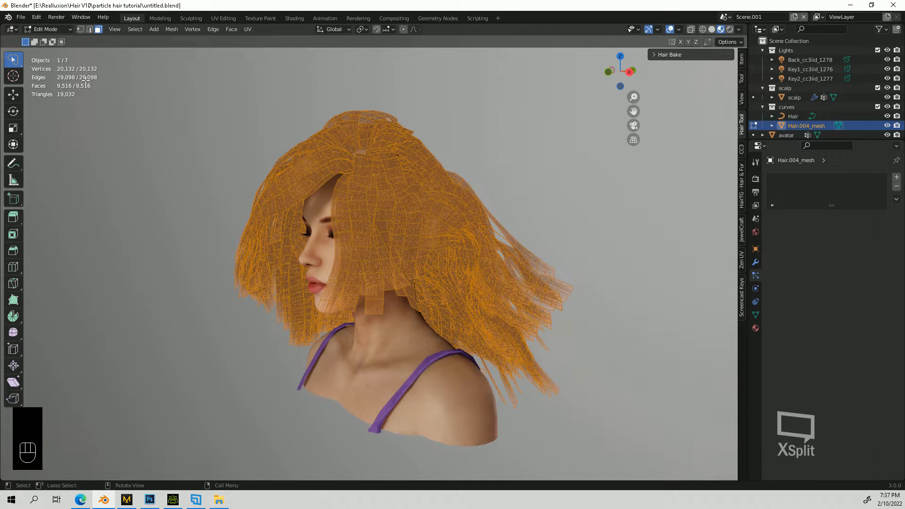
click(47, 29)
click(47, 40)
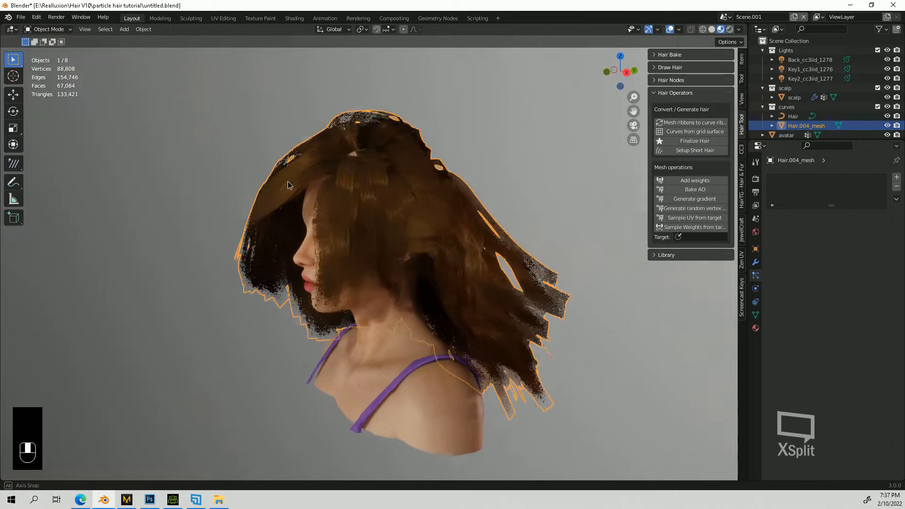
click(703, 30)
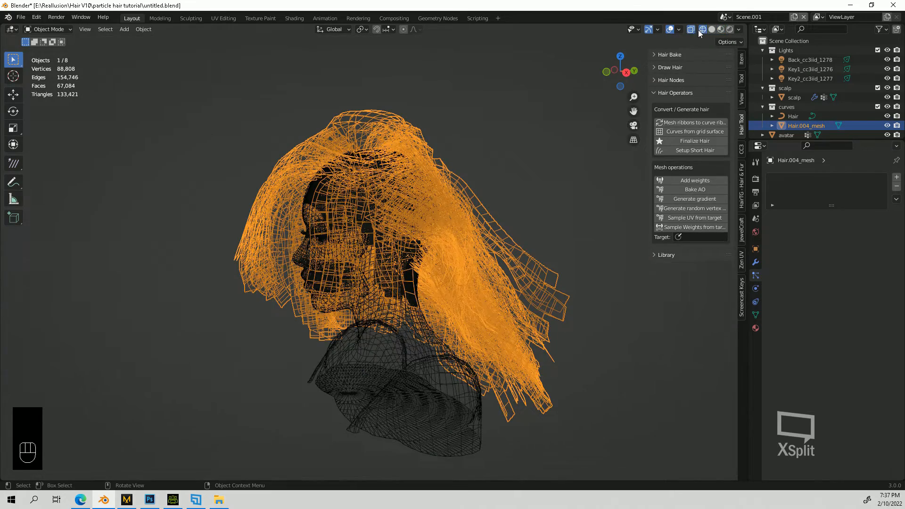
- Turn off X-ray display and examine the hair mesh's wireframe from around the face
middle_drag(613, 217, 326, 240)
click(58, 33)
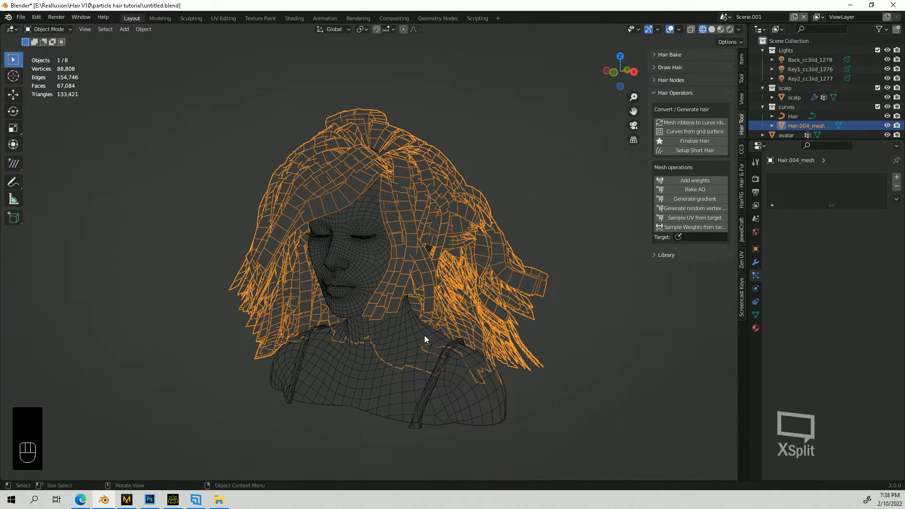
middle_drag(423, 337, 431, 325)
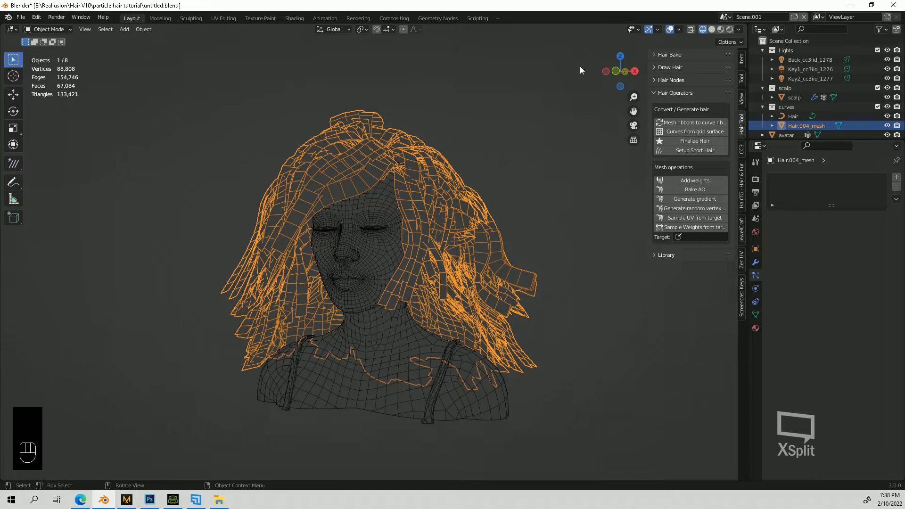
- Show the hair in Material Preview shading and inspect it close up, from an angle and from the front
click(720, 30)
mouse_move(549, 384)
middle_down()
mouse_move(461, 391)
mouse_move(538, 387)
middle_up()
scroll(402, 270, up, 4)
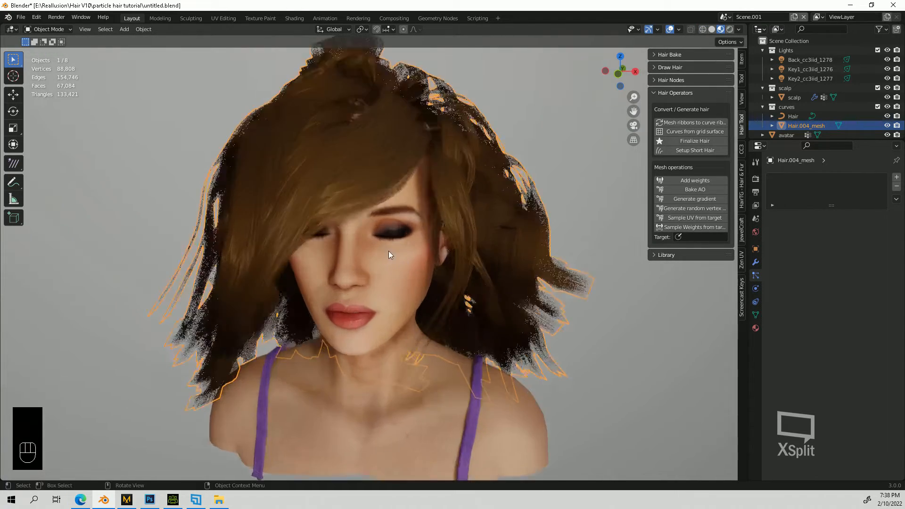
shift+click(340, 241)
scroll(340, 242, down, 3)
middle_drag(341, 242, 350, 268)
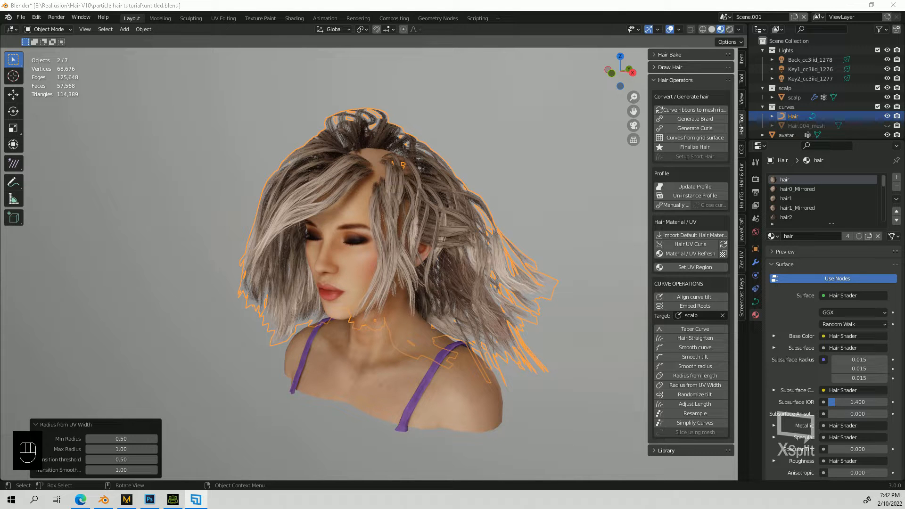
key(KP_1)
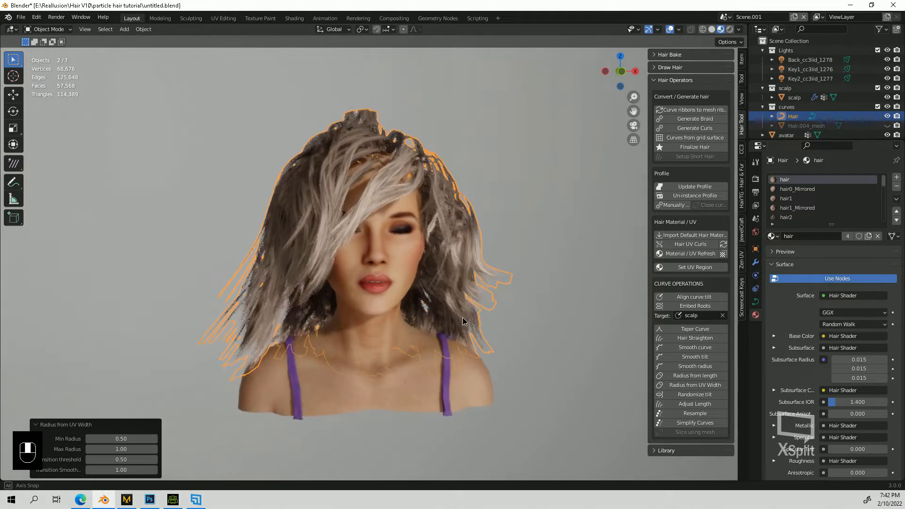
- Switch to the UV Editing workspace, use Material Preview in its 3D view, and start Hair UV editing over opacity.png
click(223, 18)
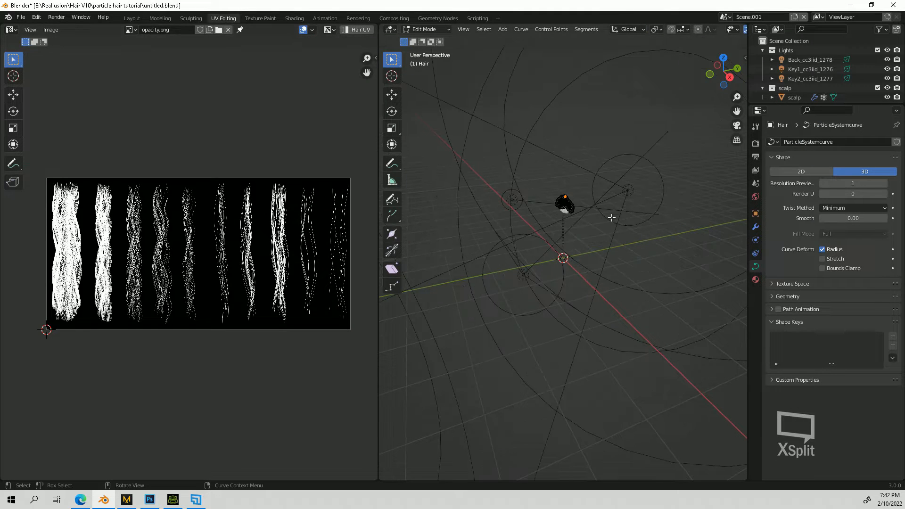
scroll(714, 30, down, 5)
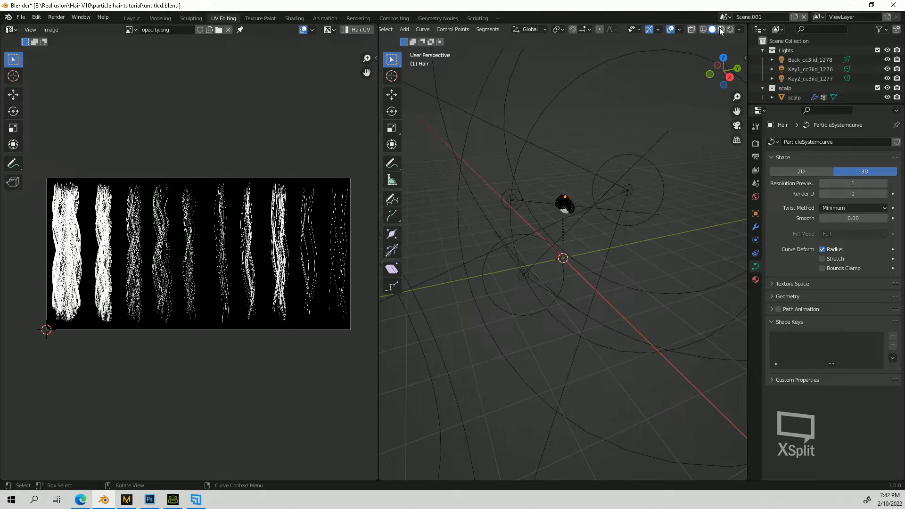
click(356, 30)
scroll(155, 248, up, 5)
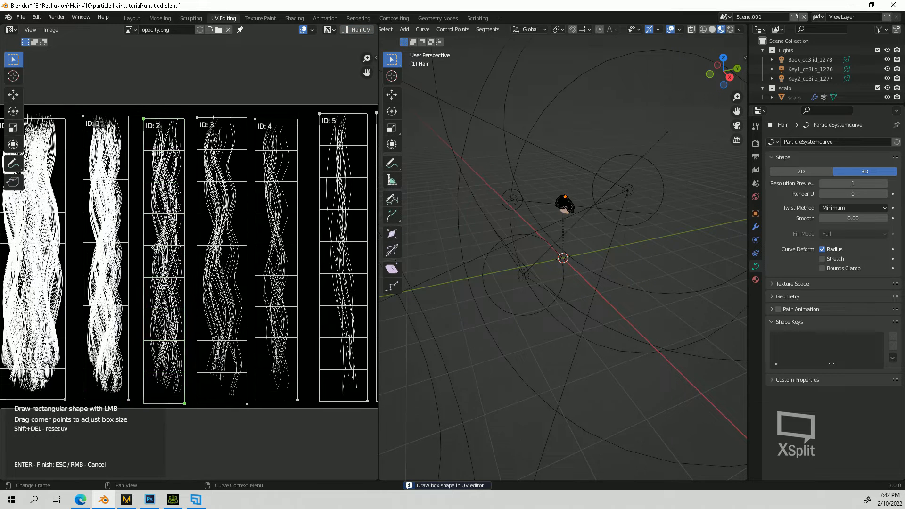
- Adjust two opposite corners of the ID 1 UV box to fit tightly around its hair strand
scroll(155, 247, down, 4)
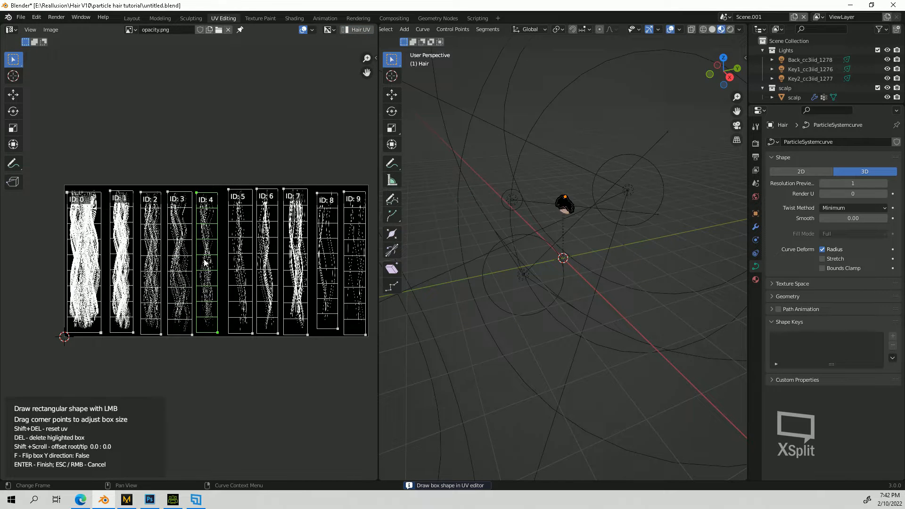
scroll(205, 264, up, 3)
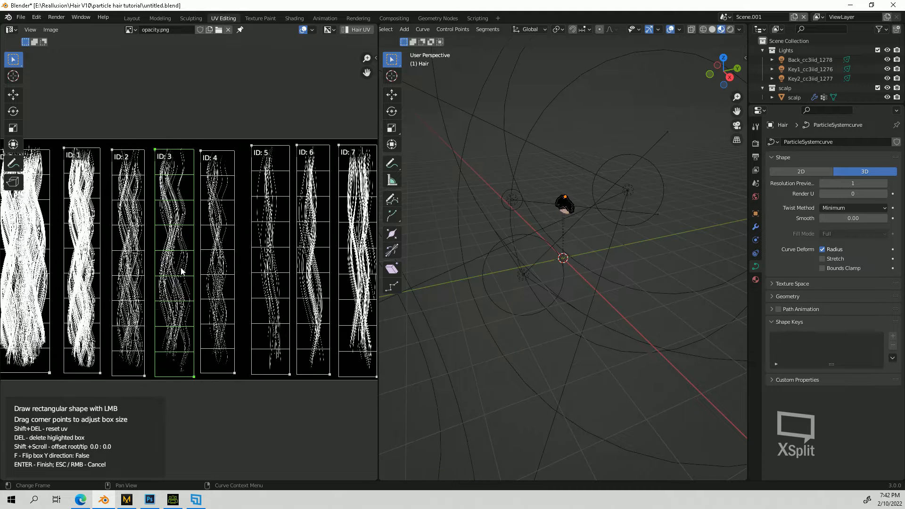
scroll(179, 281, up, 1)
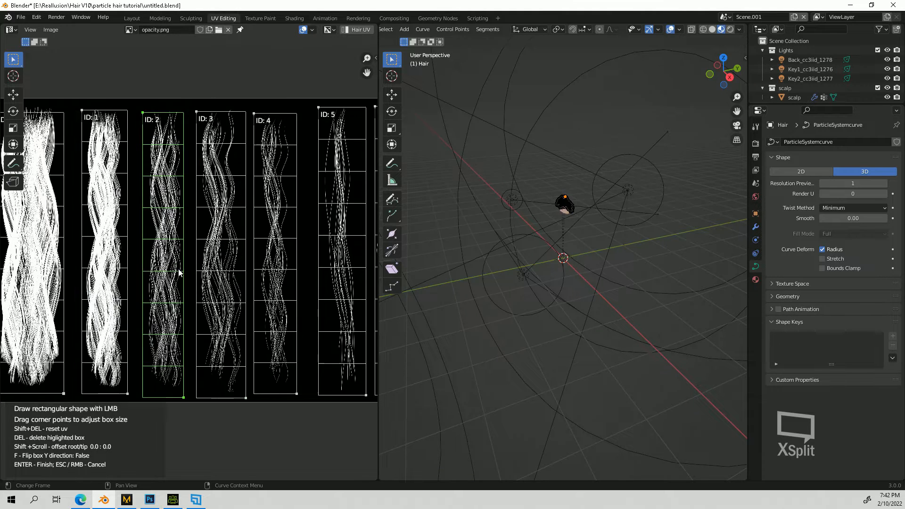
drag(113, 109, 117, 111)
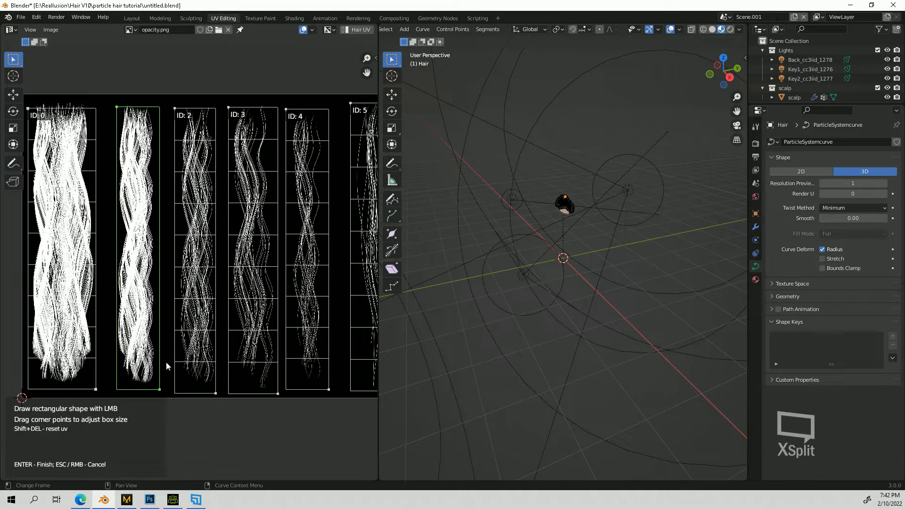
drag(159, 389, 156, 392)
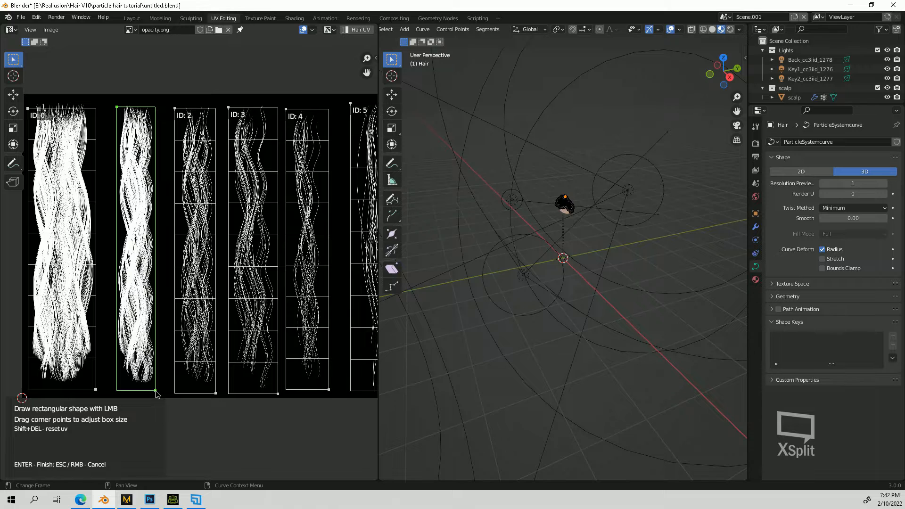
- Fit the ID 1 UV region box more tightly around the second hair strand in opacity.png and finish the region setup
middle_drag(226, 311, 153, 319)
mouse_move(314, 301)
middle_down()
mouse_move(228, 299)
mouse_move(301, 295)
middle_up()
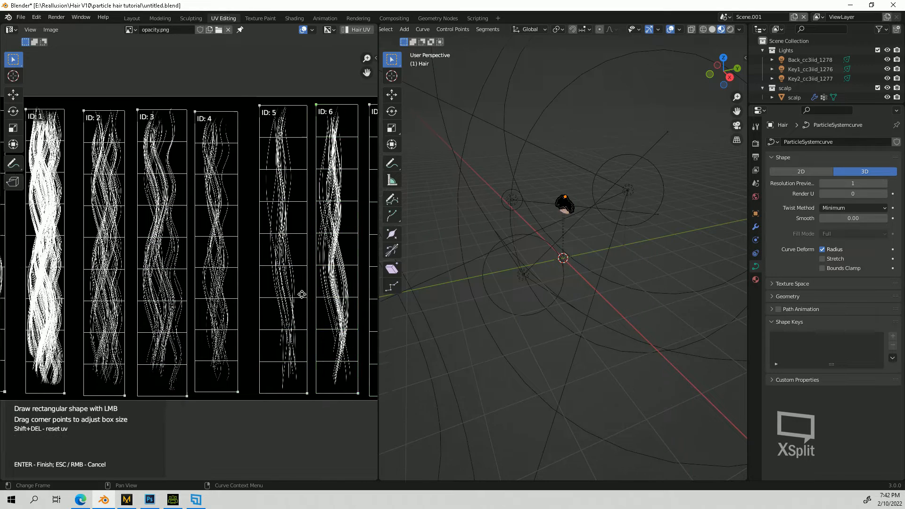
middle_drag(165, 300, 301, 317)
scroll(204, 296, up, 1)
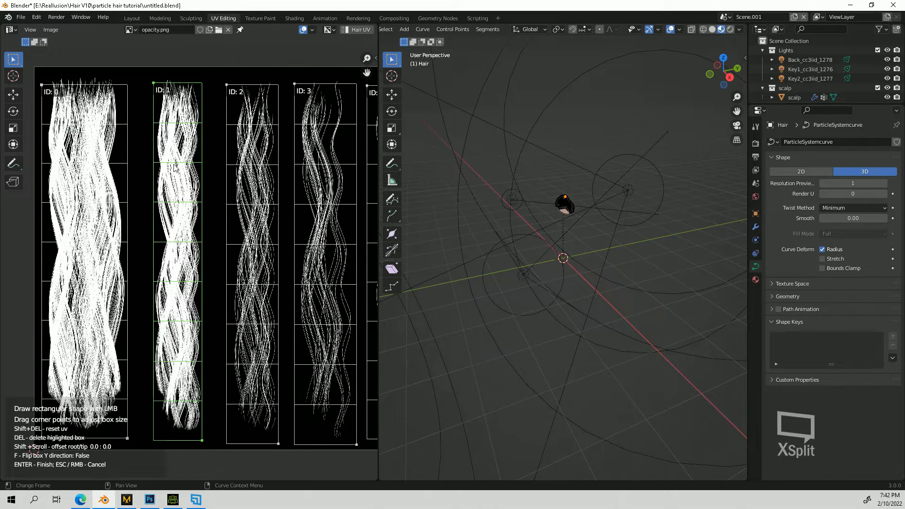
drag(154, 82, 155, 81)
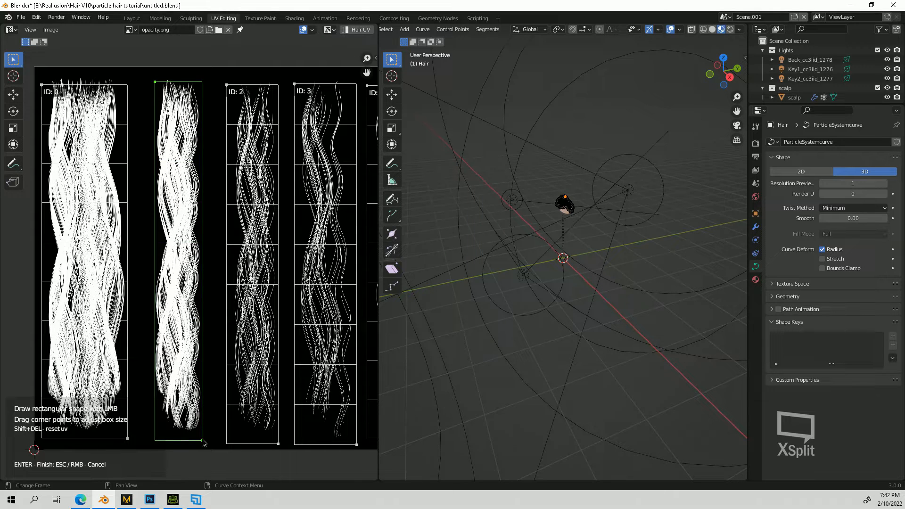
drag(203, 442, 204, 442)
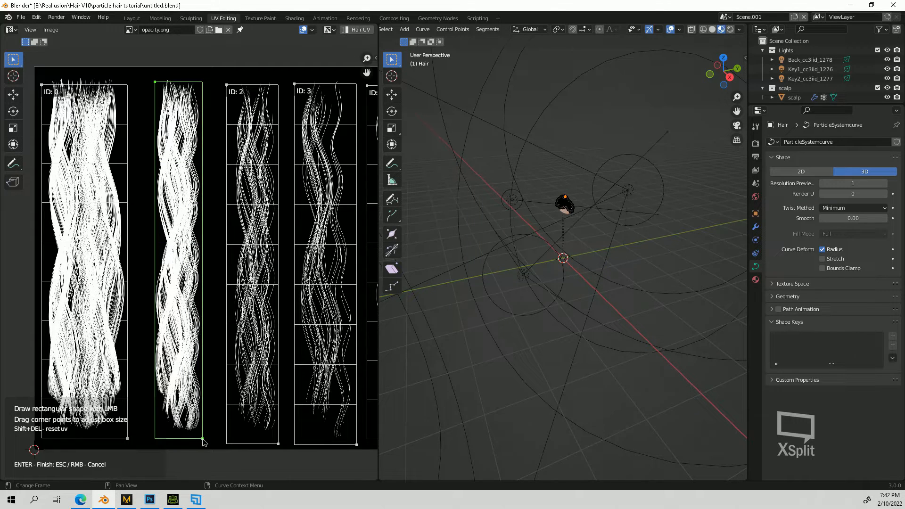
key(Return)
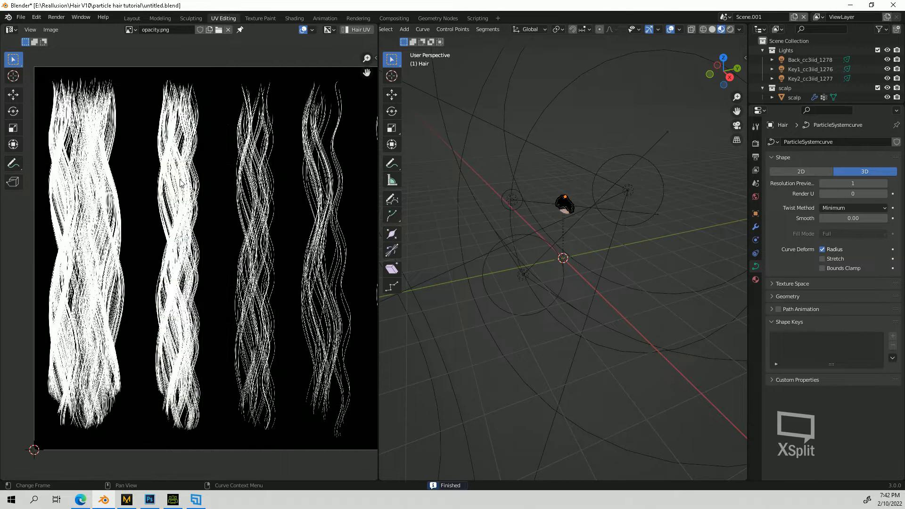
- Return to the Layout workspace and examine the hairstyle on the avatar from the front and side
click(132, 17)
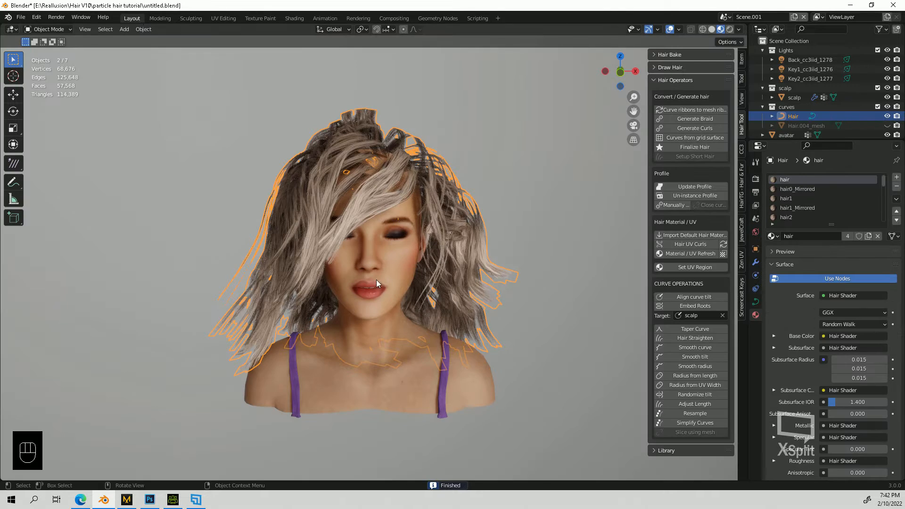
middle_drag(508, 306, 446, 331)
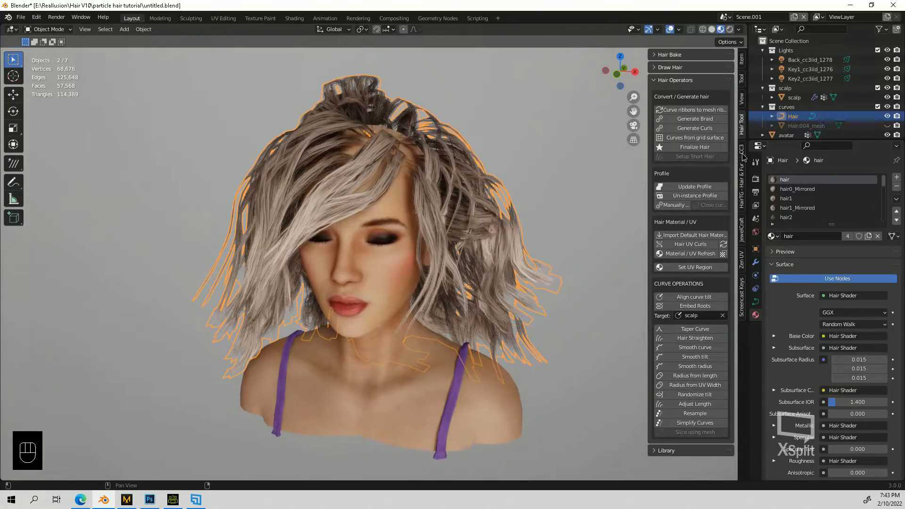
mouse_move(377, 227)
middle_down()
mouse_move(374, 286)
mouse_move(354, 241)
mouse_move(381, 224)
mouse_move(375, 222)
middle_up()
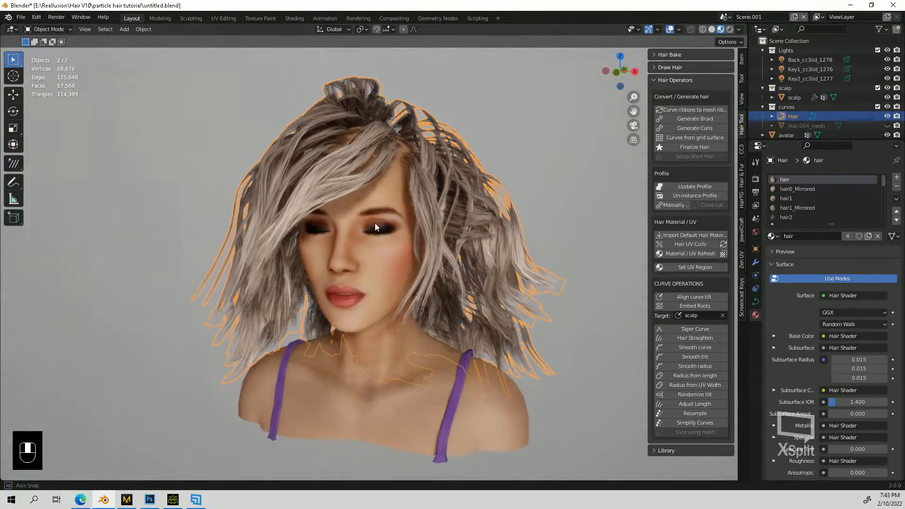
click(588, 214)
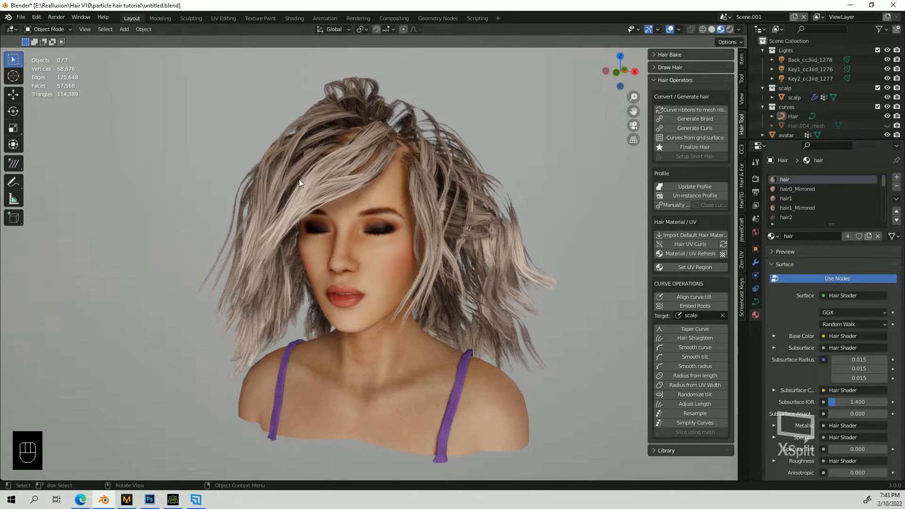
middle_drag(299, 179, 268, 189)
click(349, 162)
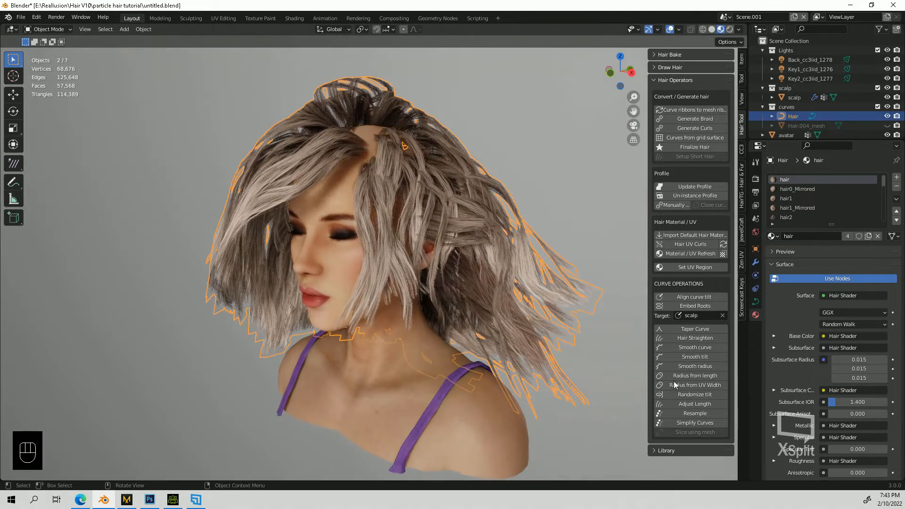
middle_drag(487, 375, 504, 365)
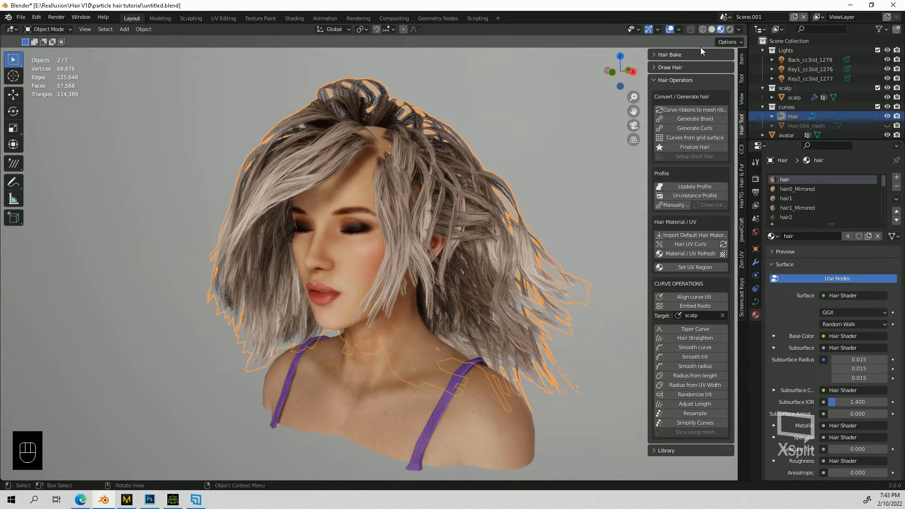
middle_drag(553, 181, 563, 187)
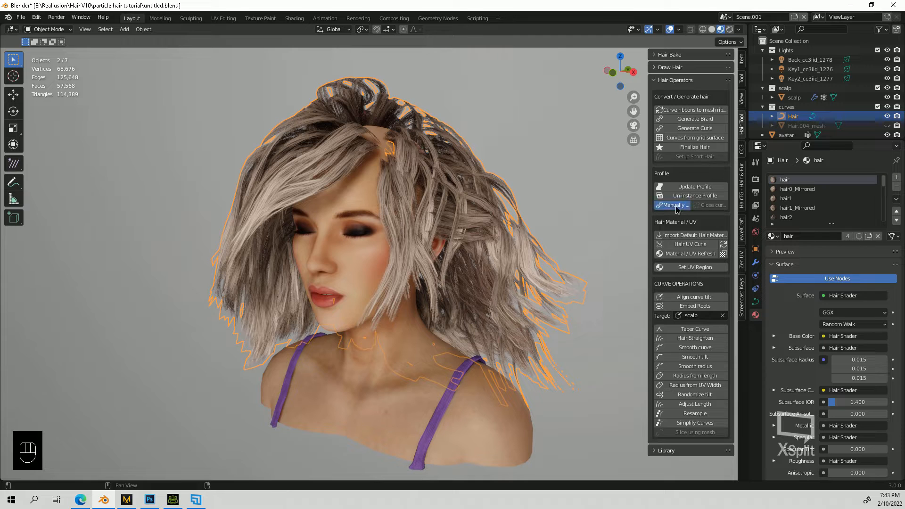
- Open the hair's profile curve for manual editing, duplicate its line, rotate the copy about 38° counter-clockwise and move it about -0.30 m in X, 0.36 m in Y
click(675, 205)
click(620, 57)
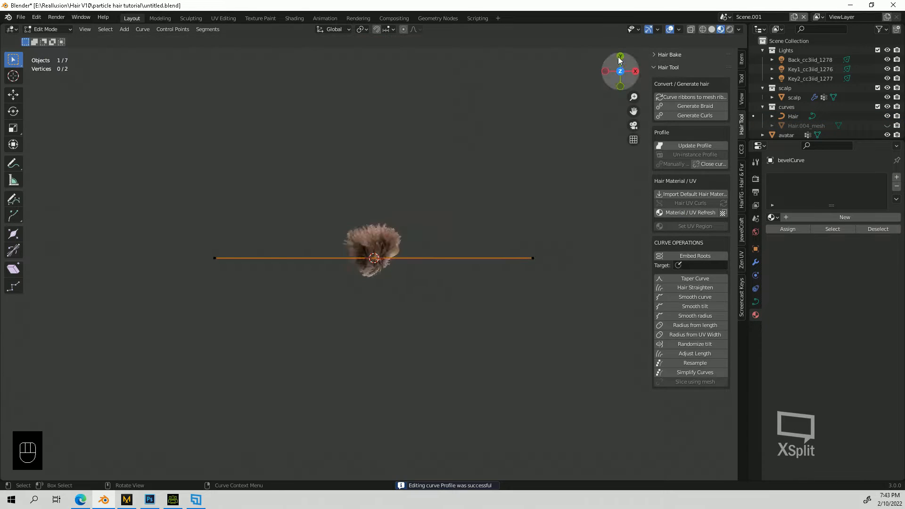
drag(218, 196, 515, 318)
scroll(445, 267, up, 1)
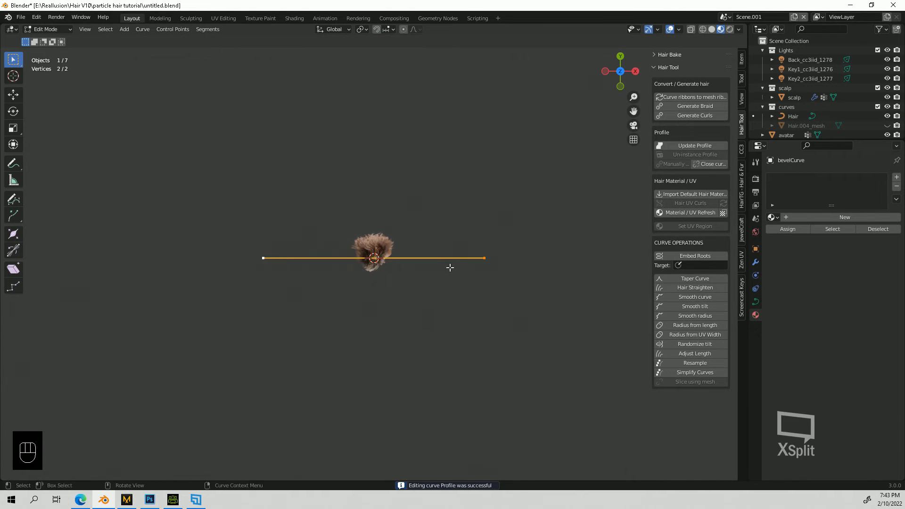
key(shift+d)
click(461, 257)
key(r)
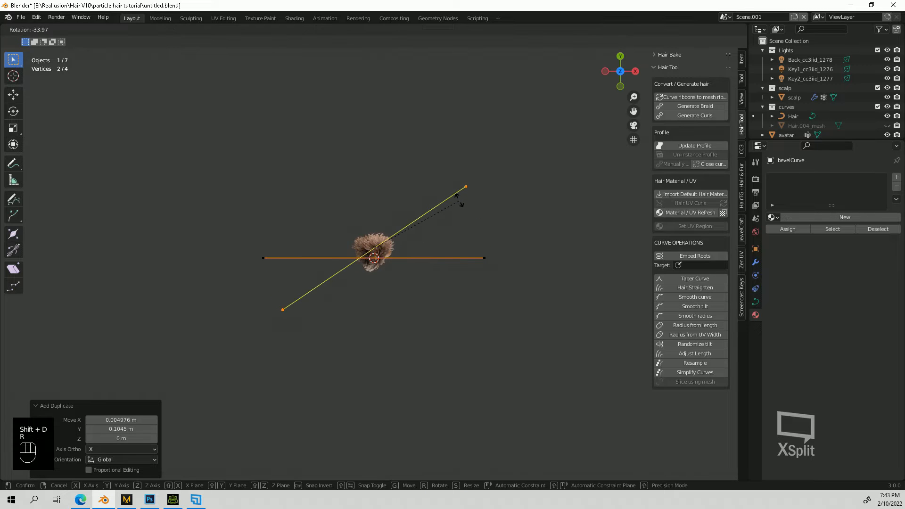
click(462, 199)
key(g)
click(433, 168)
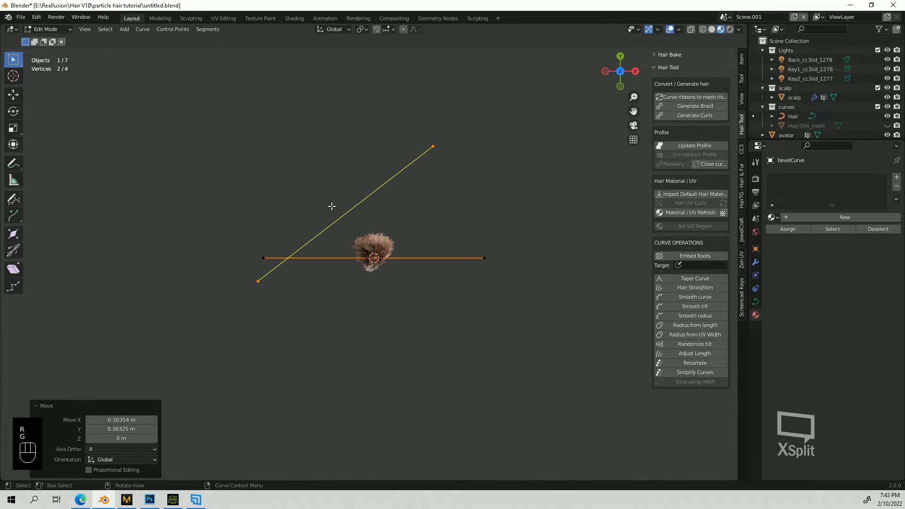
- Duplicate the tilted profile line, rotate the copy 78.6° and move it about 0.30 m in X and 0.07 m in Y, and close the profile curve
key(shift+d)
click(440, 192)
key(r)
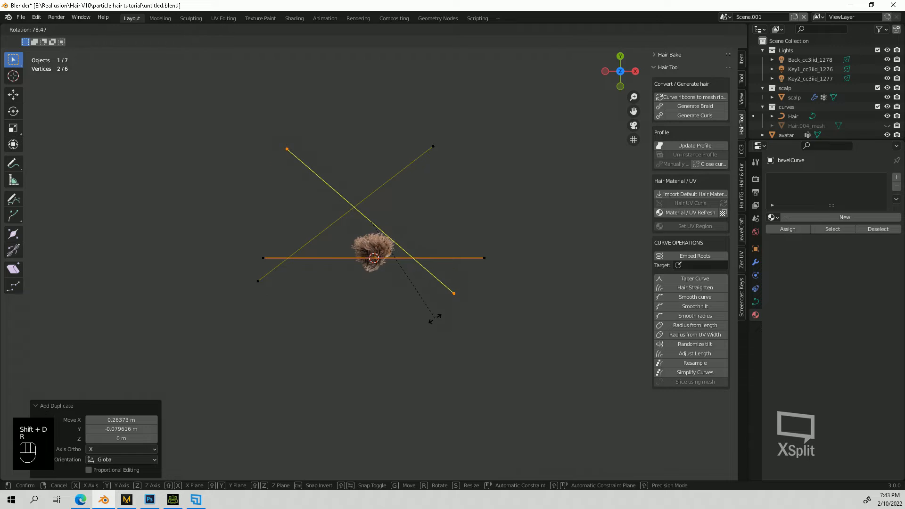
click(434, 318)
key(g)
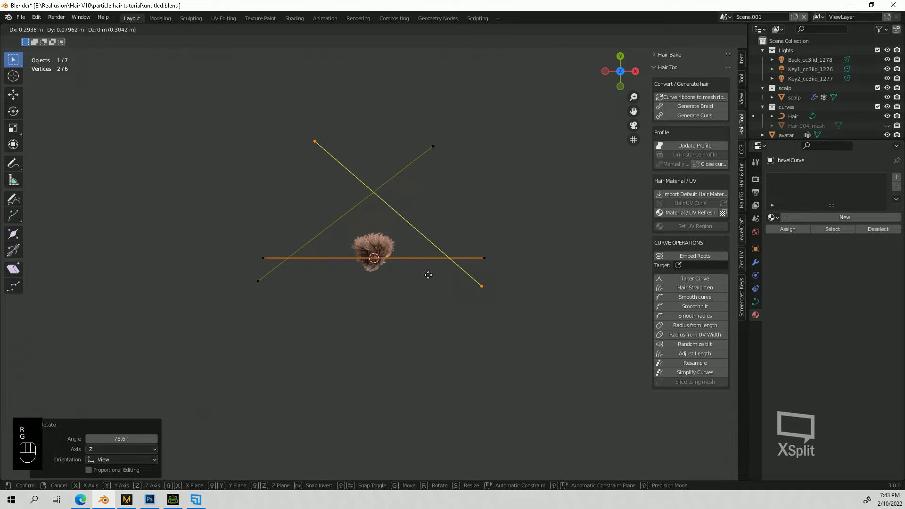
click(429, 275)
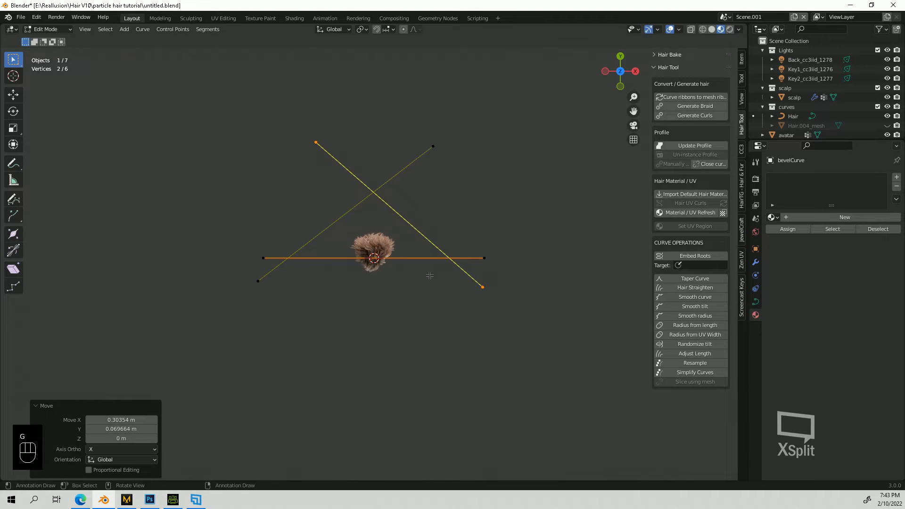
click(709, 164)
- Frame the hair and examine its coverage and volume from above, up close and from the front
click(383, 245)
key(KP_Decimal)
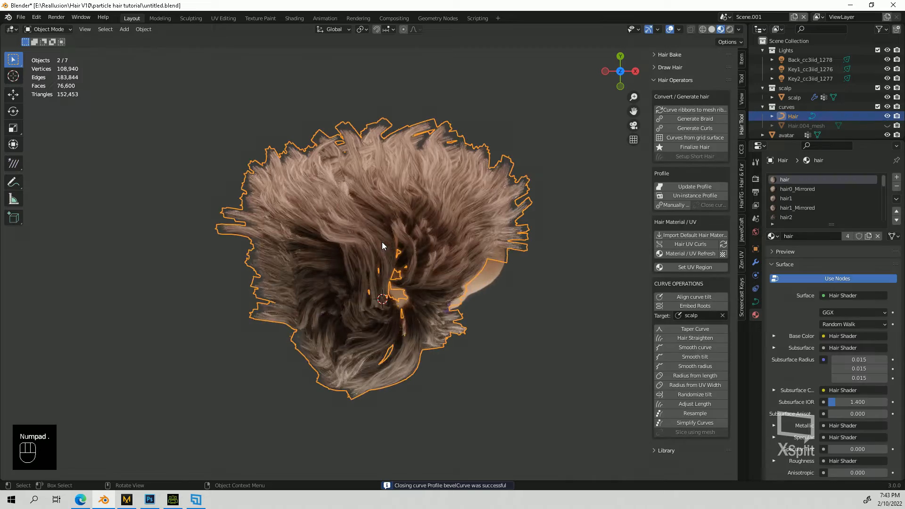
key(KP_1)
click(567, 363)
middle_drag(567, 363, 409, 223)
middle_drag(396, 253, 456, 270)
click(427, 196)
scroll(429, 240, up, 3)
scroll(399, 228, up, 3)
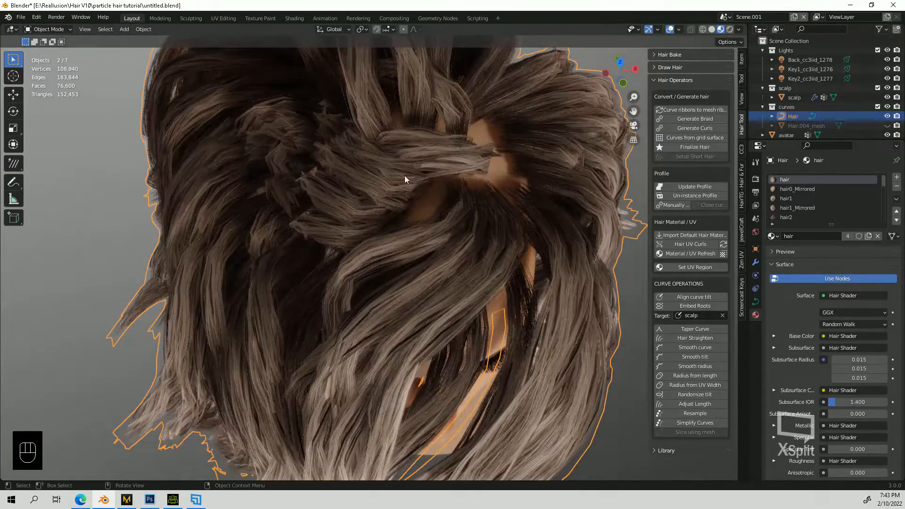
middle_drag(404, 175, 476, 224)
scroll(524, 278, down, 5)
middle_drag(524, 278, 471, 202)
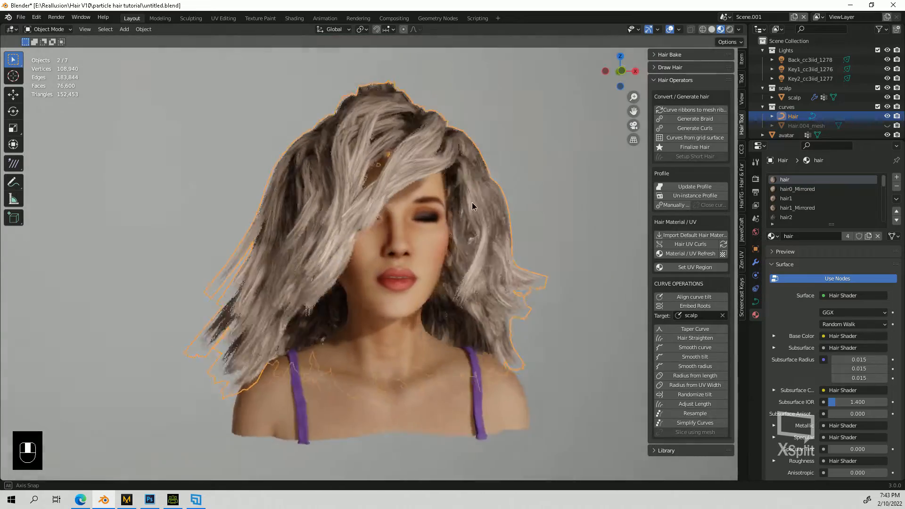
- Inspect the deselected hair cards in Solid shading and return to Material Preview
click(586, 214)
mouse_move(586, 214)
middle_down()
mouse_move(486, 239)
mouse_move(493, 225)
mouse_move(551, 235)
mouse_move(538, 231)
mouse_move(556, 198)
mouse_move(593, 222)
middle_up()
click(711, 29)
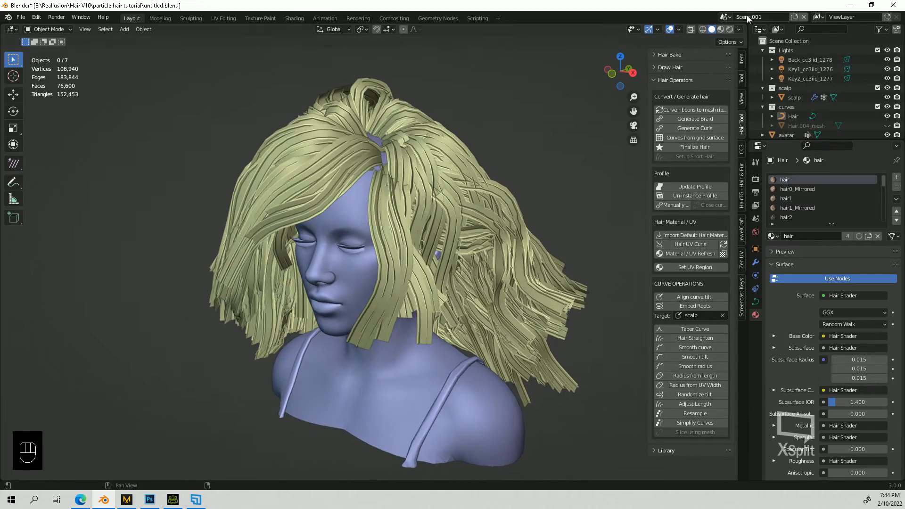
click(720, 29)
middle_drag(571, 189, 533, 194)
- Finalize the Hair curves as a mesh and check its face and triangle statistics with all geometry selected in Edit Mode
click(349, 148)
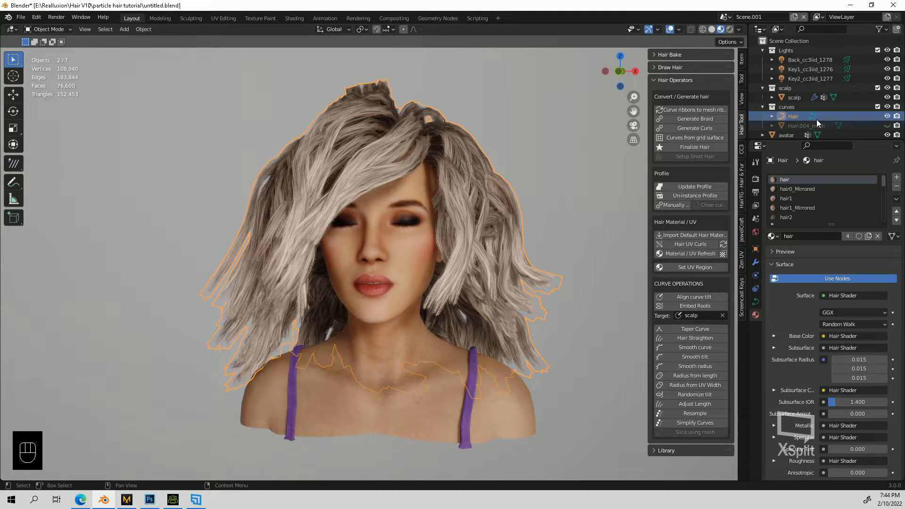
click(695, 147)
click(42, 30)
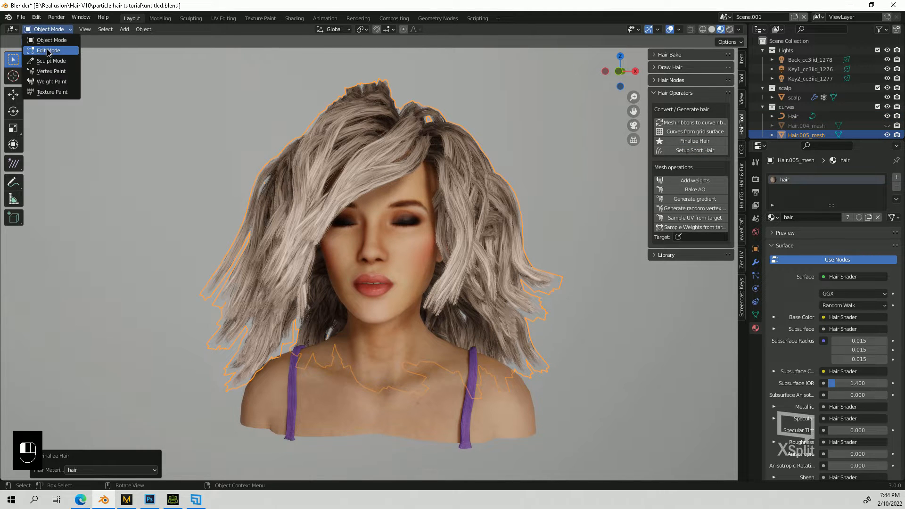
key(a)
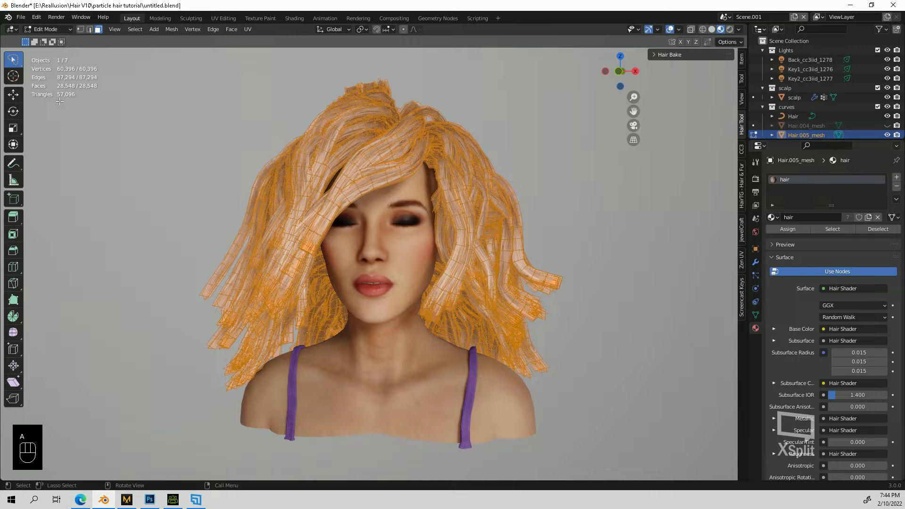
click(47, 29)
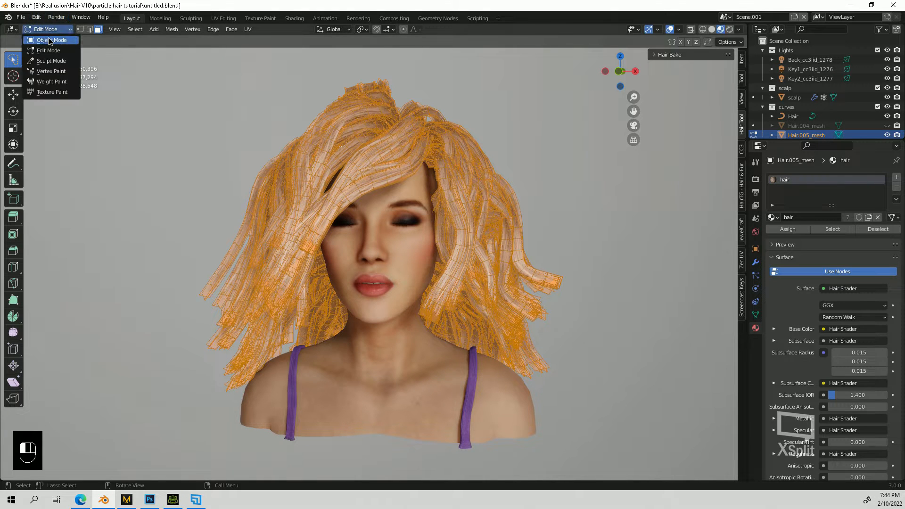
- Simplify the original Hair curves with an error of 0.24 and show the result in Wireframe shading
middle_drag(450, 206, 416, 218)
middle_drag(507, 194, 509, 232)
scroll(509, 235, up, 2)
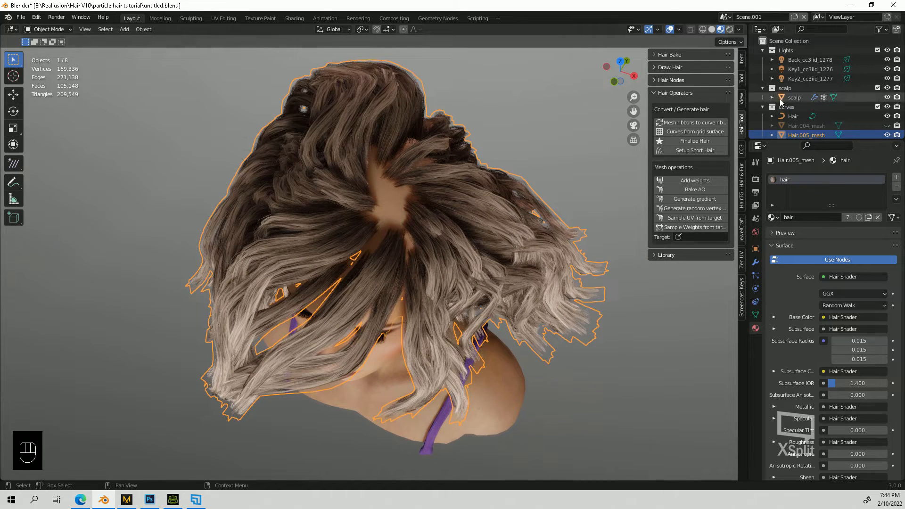
ctrl+click(793, 116)
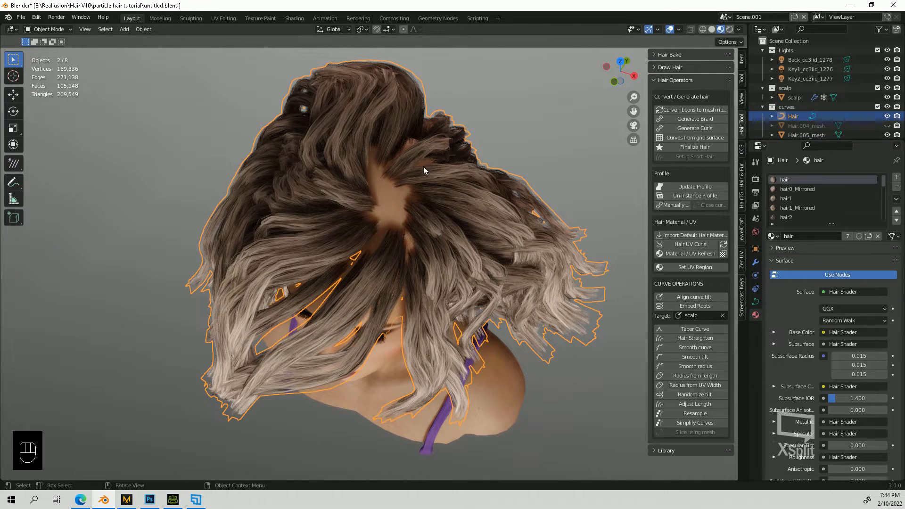
click(695, 423)
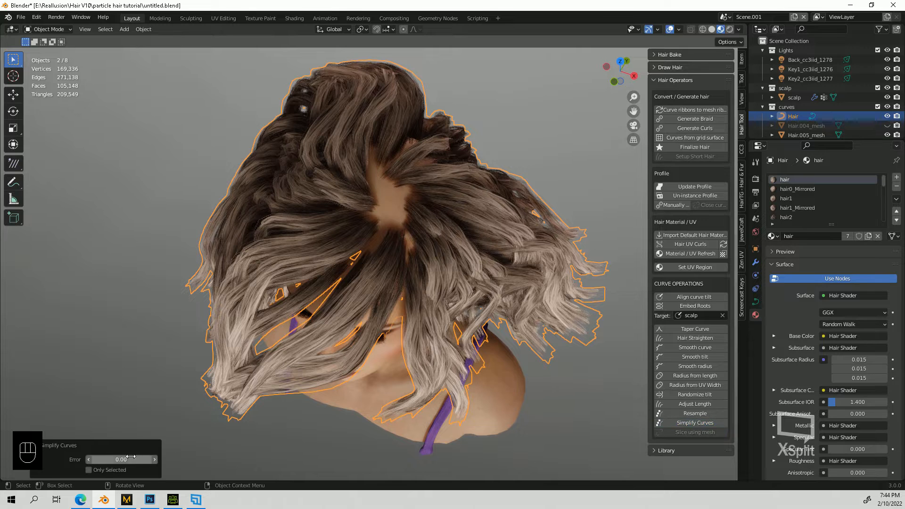
drag(156, 461, 163, 462)
click(155, 461)
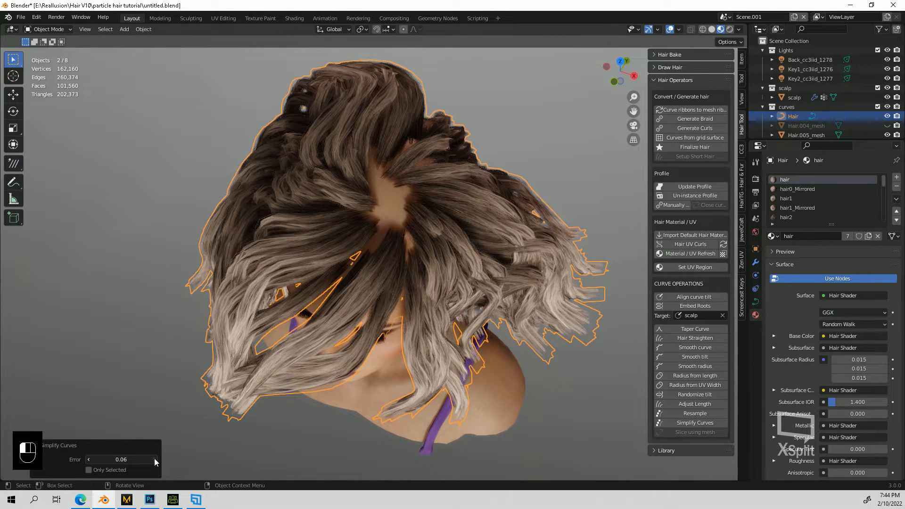
click(156, 461)
click(155, 461)
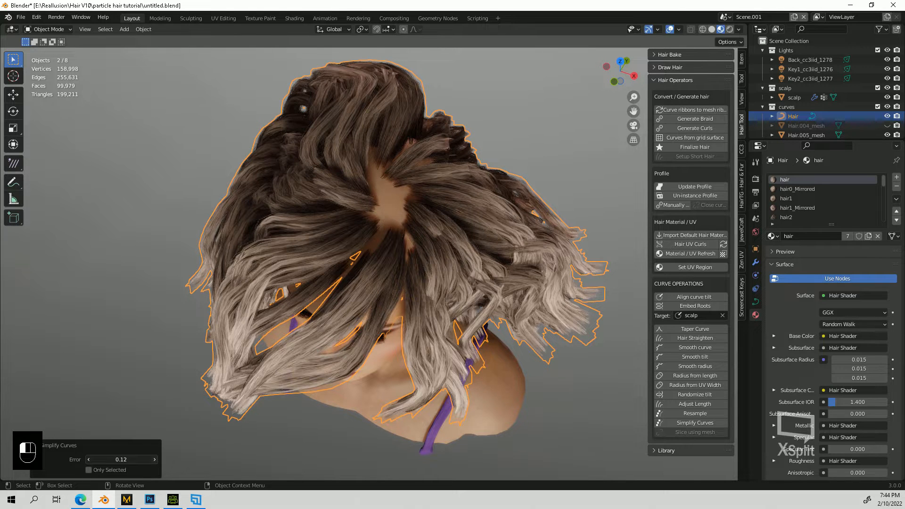
click(155, 460)
click(156, 460)
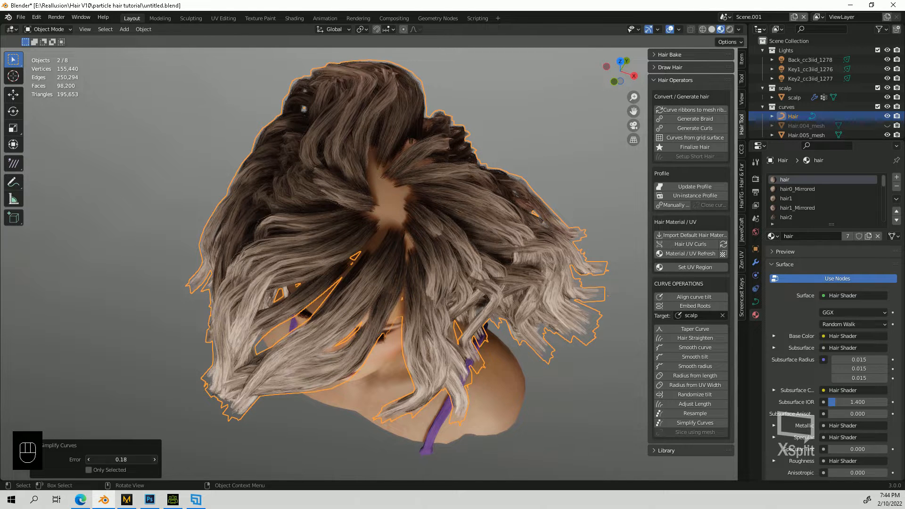
click(156, 461)
click(155, 460)
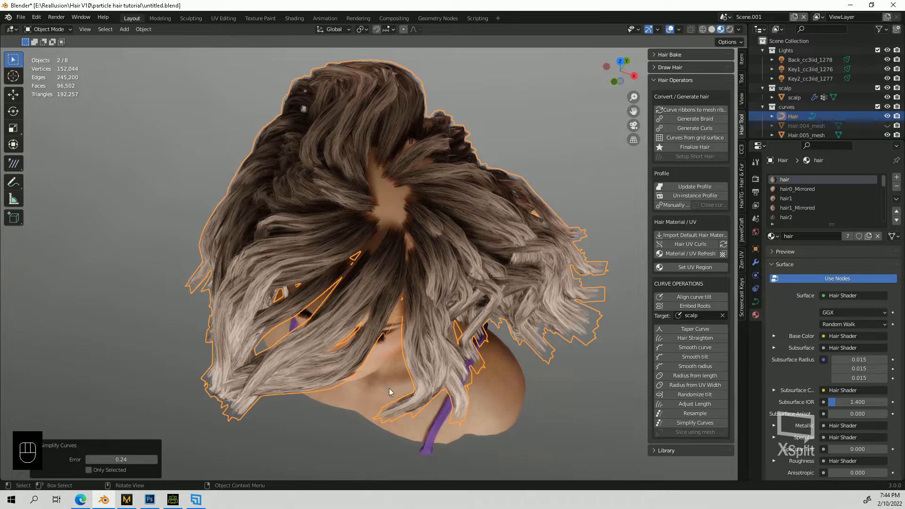
click(703, 30)
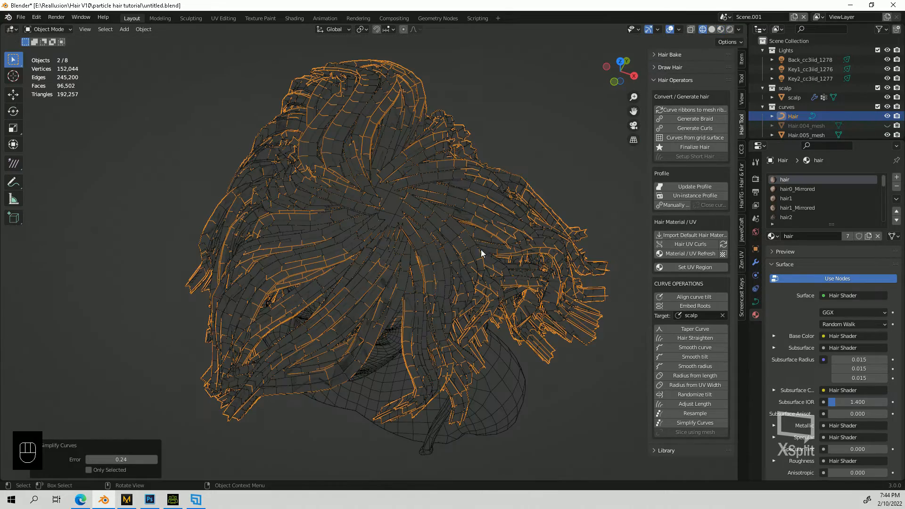
- Set the Simplify Curves error to 0.5 and examine the reduced hair wireframe from several sides
middle_drag(481, 253, 361, 228)
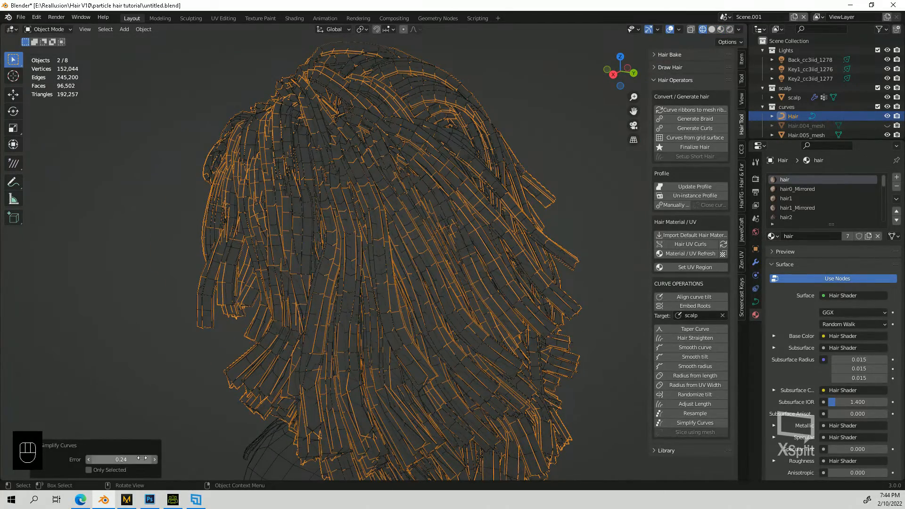
click(121, 460)
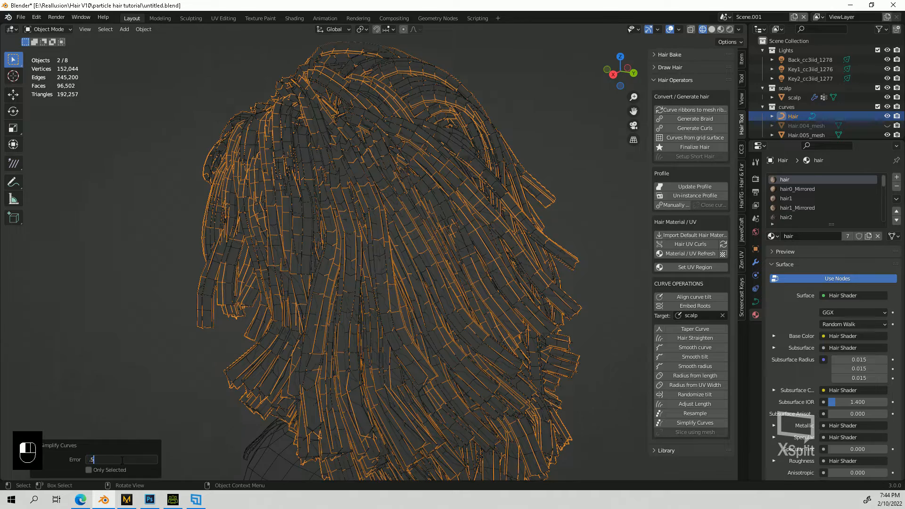
text(.5)
key(Return)
middle_drag(306, 278, 447, 315)
scroll(447, 314, up, 3)
scroll(447, 315, down, 1)
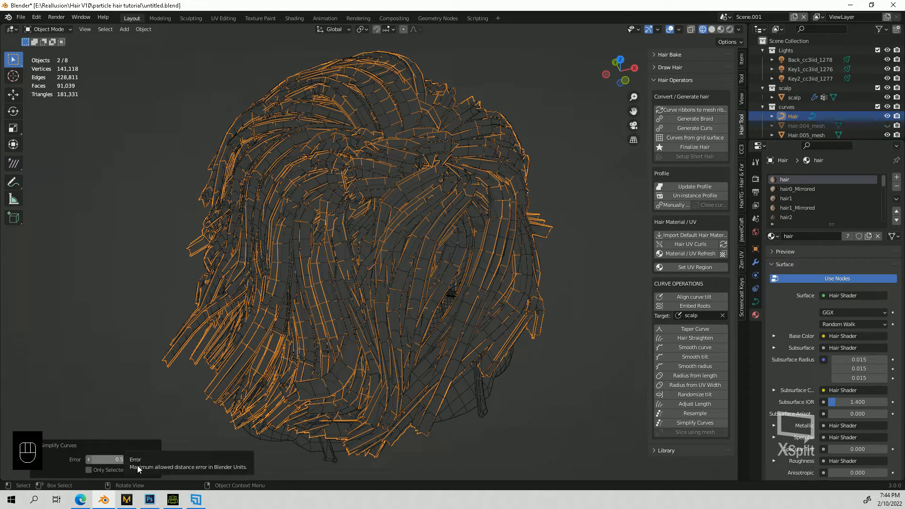
middle_drag(238, 429, 267, 333)
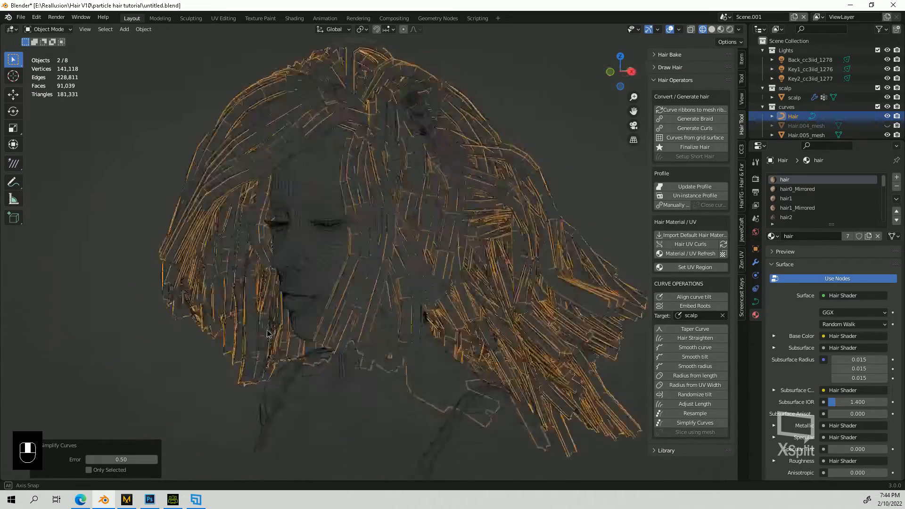
scroll(327, 266, down, 4)
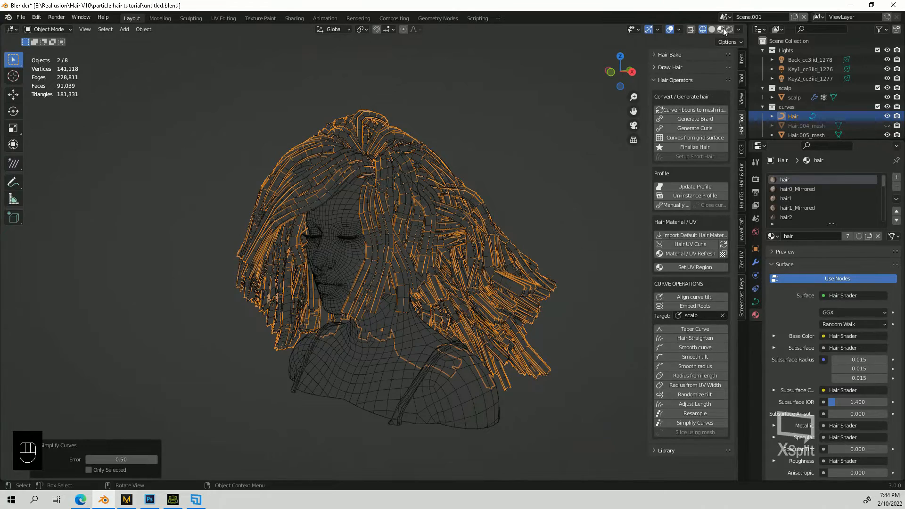
- Return to Material Preview, hide Hair.005_mesh and select the simplified Hair curves
click(721, 29)
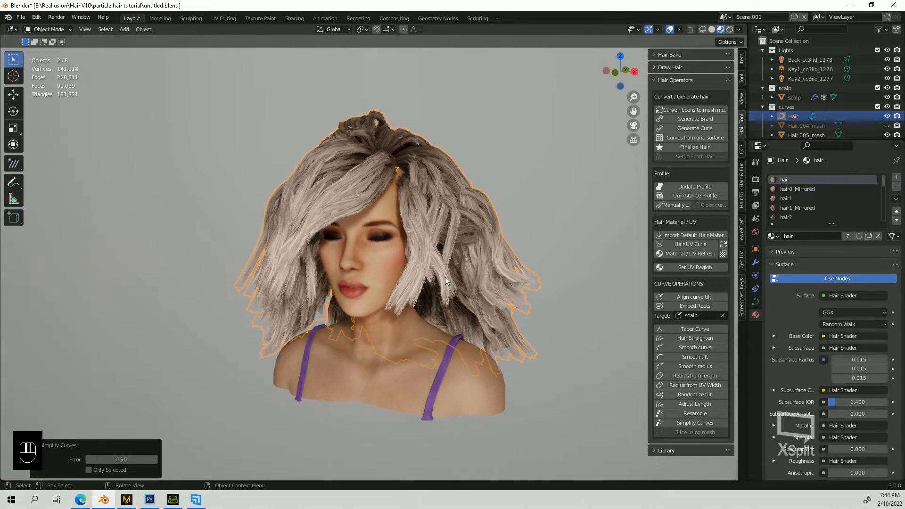
click(540, 158)
click(887, 135)
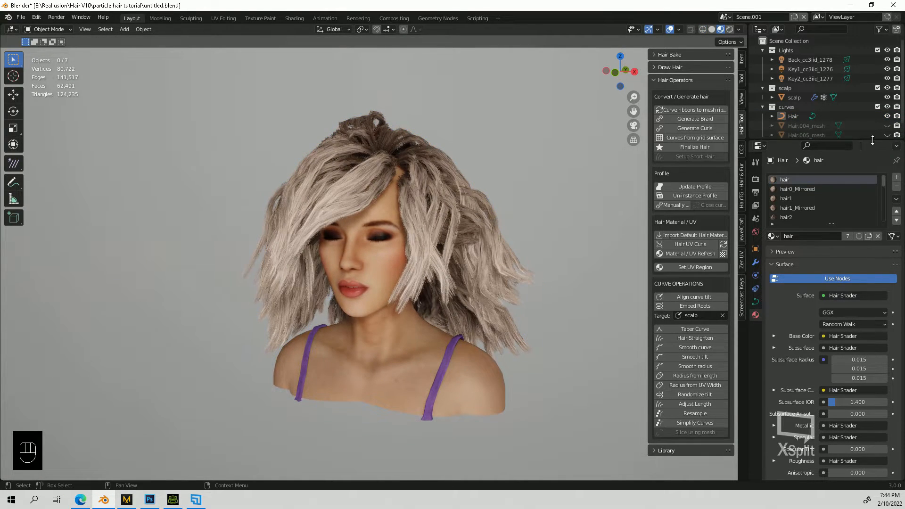
drag(863, 140, 863, 246)
click(792, 116)
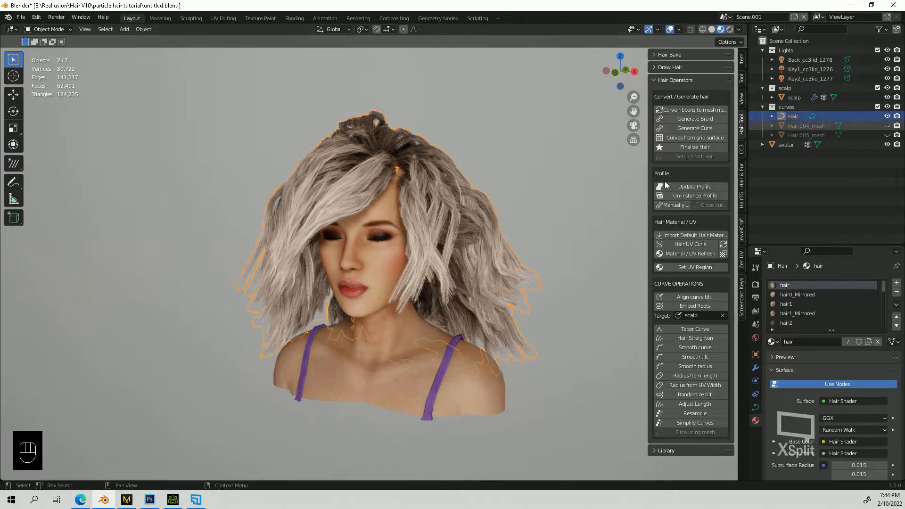
middle_drag(664, 181, 545, 242)
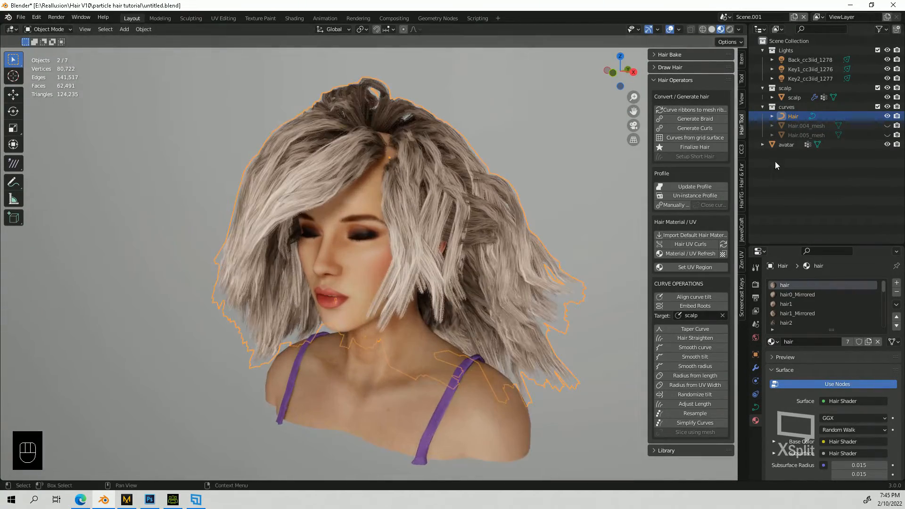
- Finalize the simplified Hair curves as a mesh and check its statistics with all geometry selected in Edit Mode
click(694, 148)
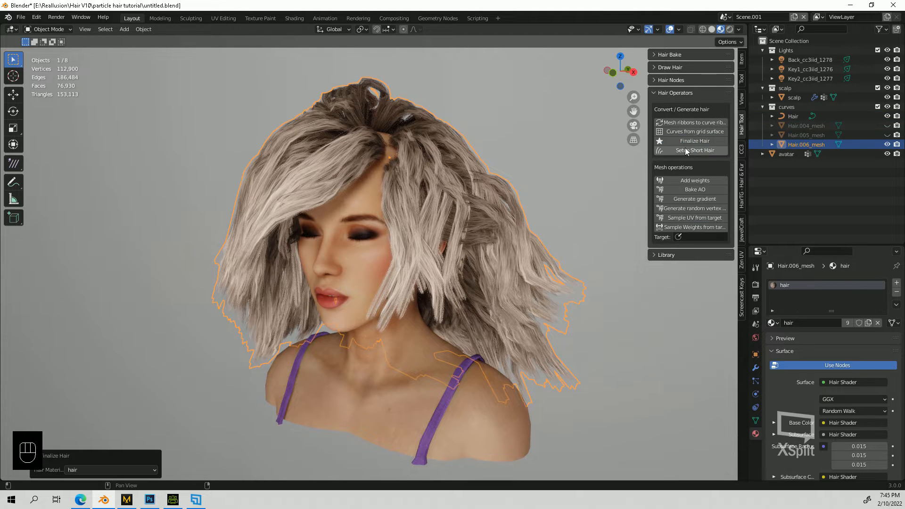
key(a)
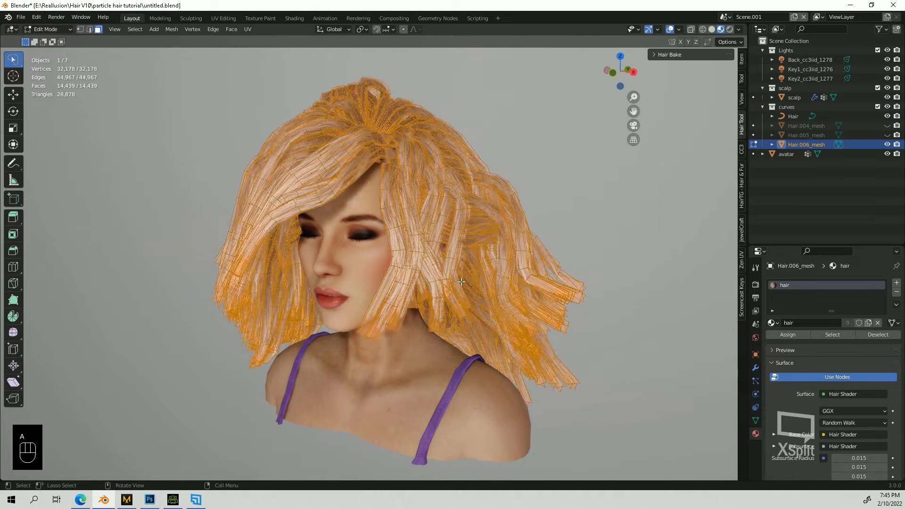
click(56, 28)
click(54, 42)
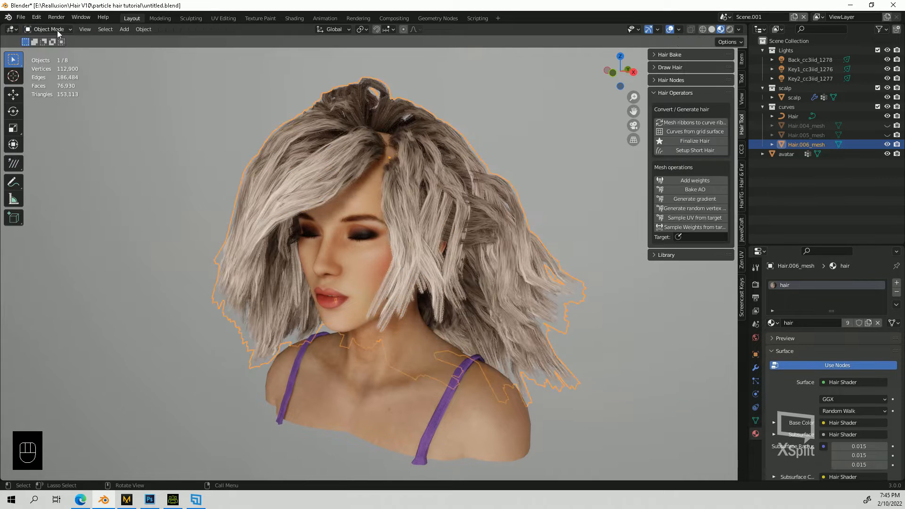
- Examine the finalized hair mesh from the front, back and side, including its card topology in Edit Mode
middle_drag(346, 327, 367, 291)
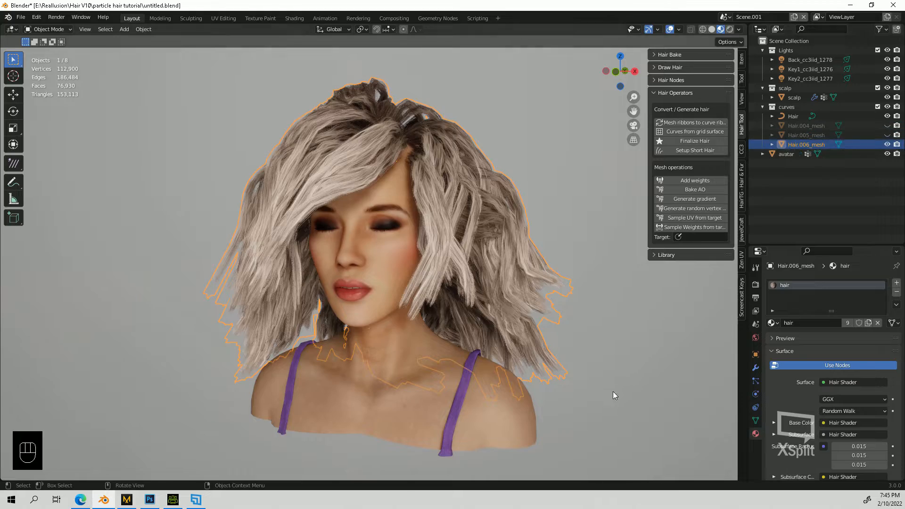
middle_drag(614, 387, 513, 330)
click(47, 29)
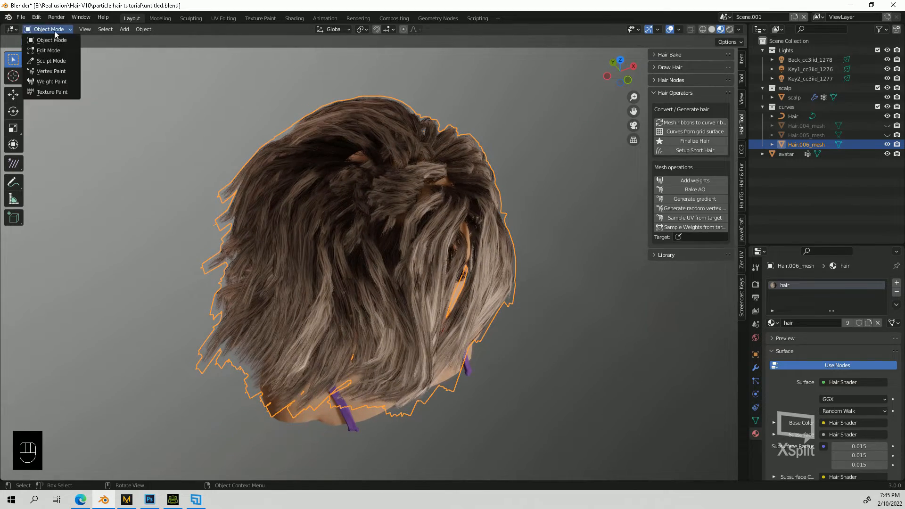
click(45, 50)
middle_drag(326, 245, 290, 192)
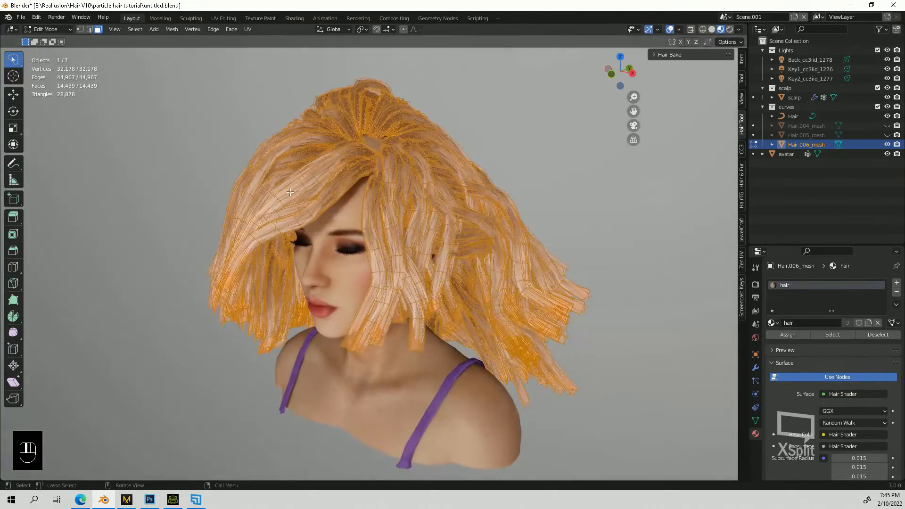
click(47, 29)
click(45, 40)
middle_drag(324, 247, 338, 249)
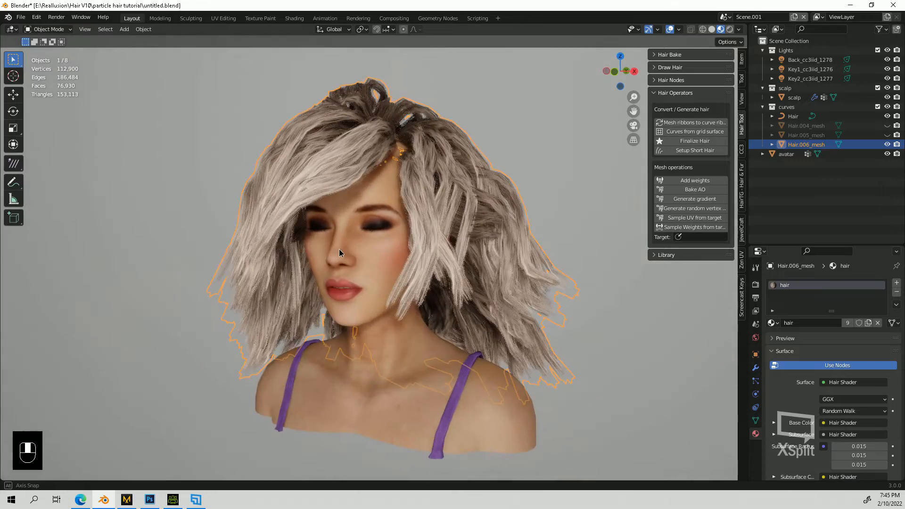
middle_drag(473, 276, 339, 231)
scroll(339, 231, down, 3)
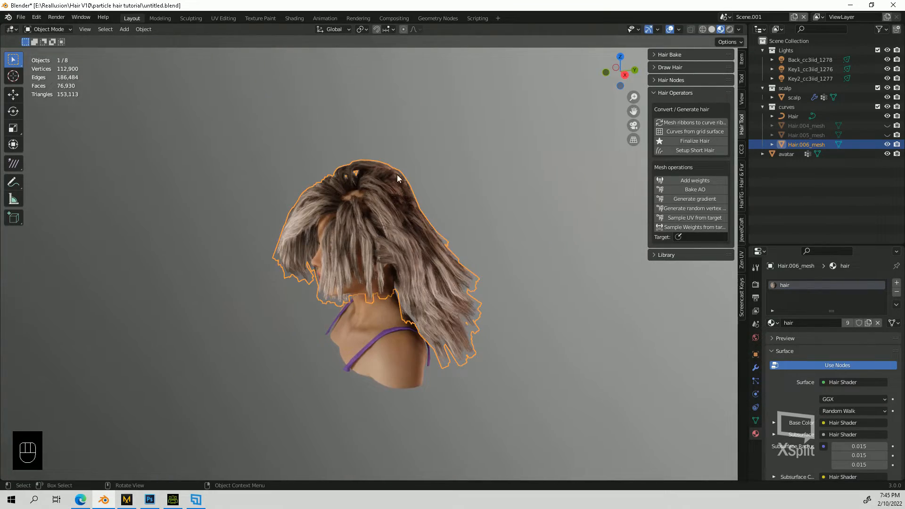
middle_drag(397, 175, 448, 292)
scroll(424, 264, up, 2)
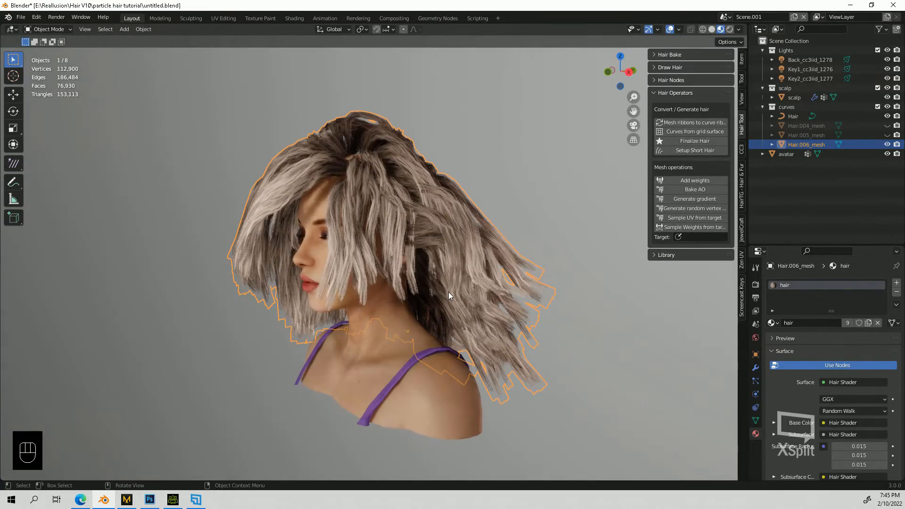
- Hide Hair.006_mesh, select the original Hair curves and inspect them up close and from a distance
click(887, 145)
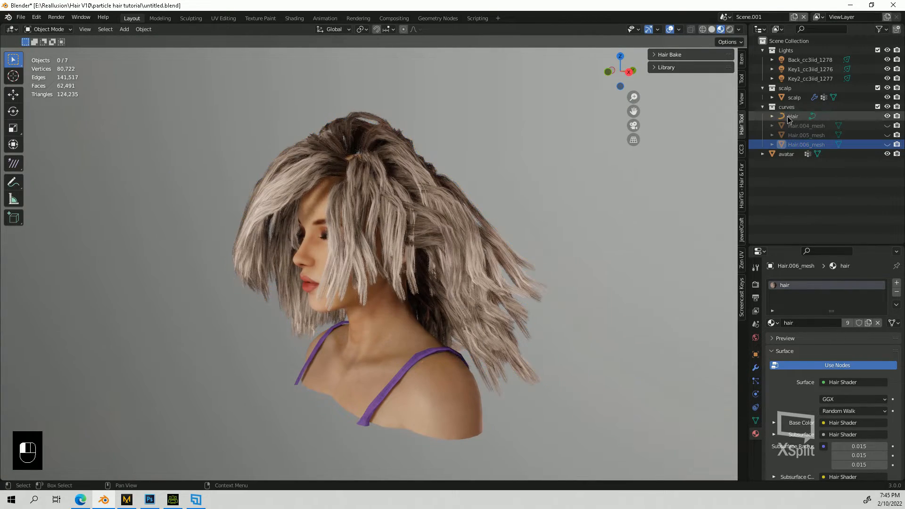
click(790, 117)
middle_drag(322, 212, 379, 242)
scroll(384, 255, up, 3)
scroll(429, 209, up, 2)
scroll(326, 219, down, 5)
scroll(378, 242, up, 2)
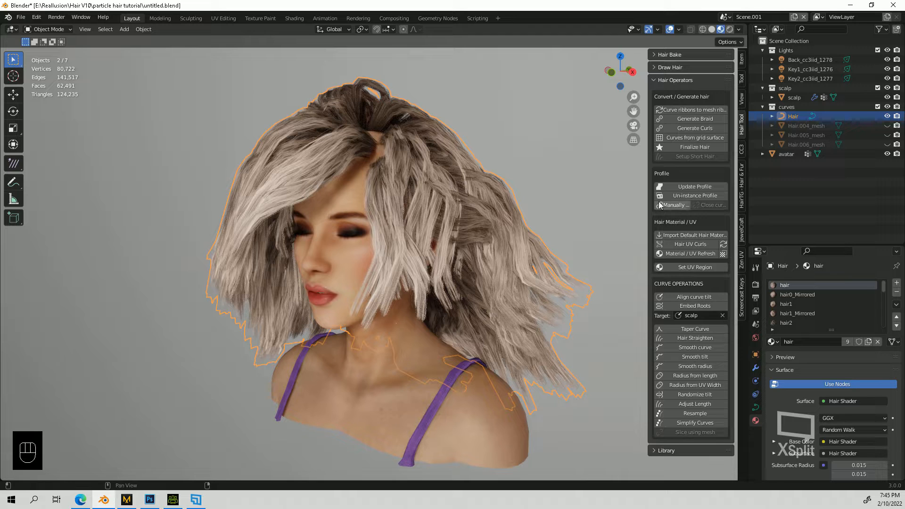
scroll(592, 234, down, 1)
middle_drag(518, 187, 511, 190)
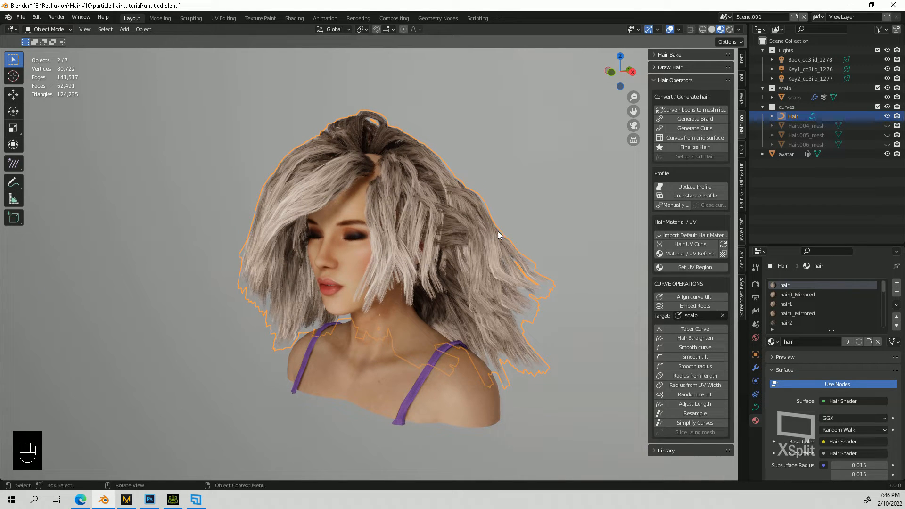
middle_drag(413, 279, 373, 282)
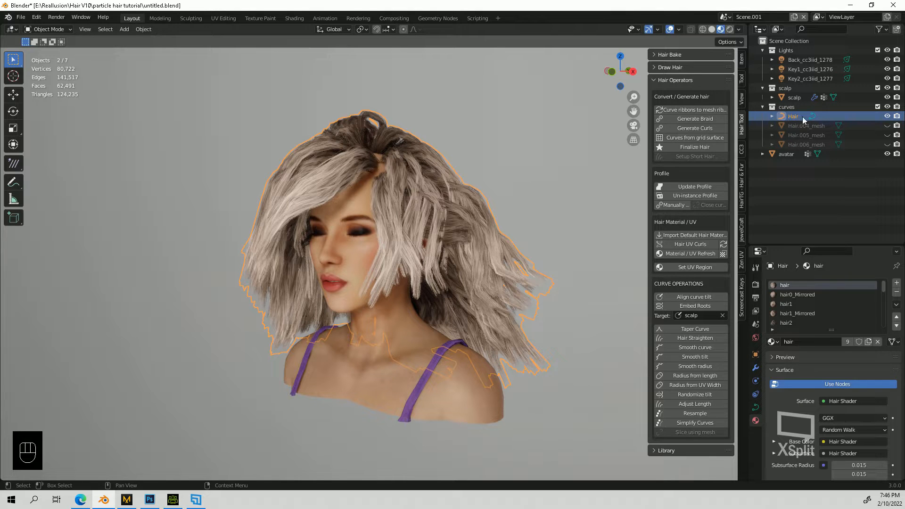
- Select the scalp object, enter Particle Edit mode and show more of its particle system settings
click(368, 192)
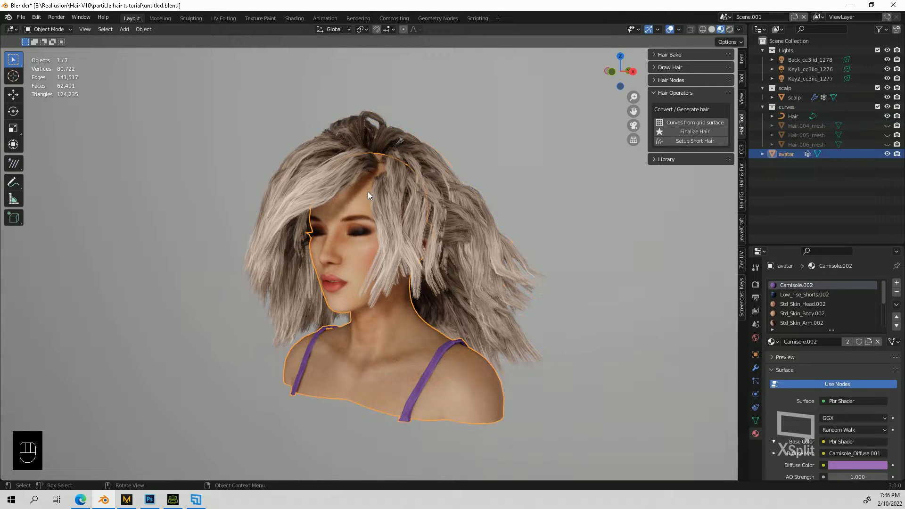
click(369, 184)
click(361, 188)
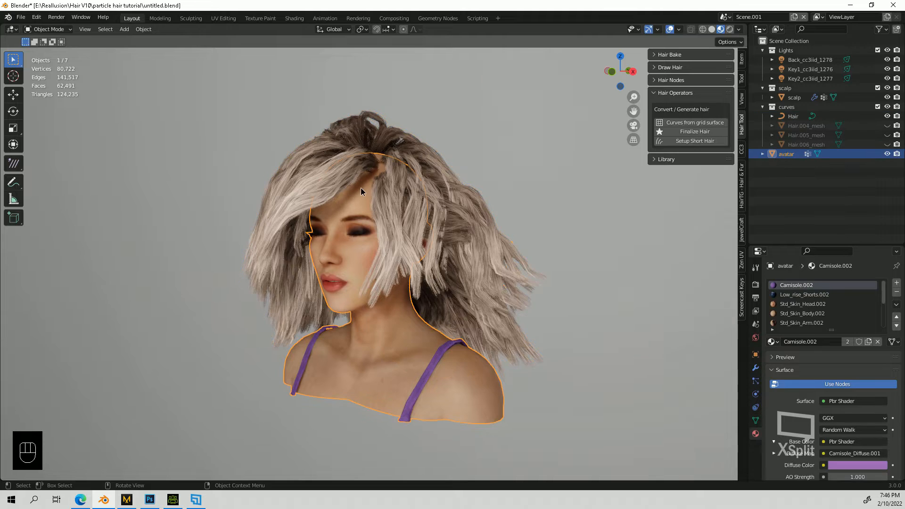
click(755, 381)
click(871, 285)
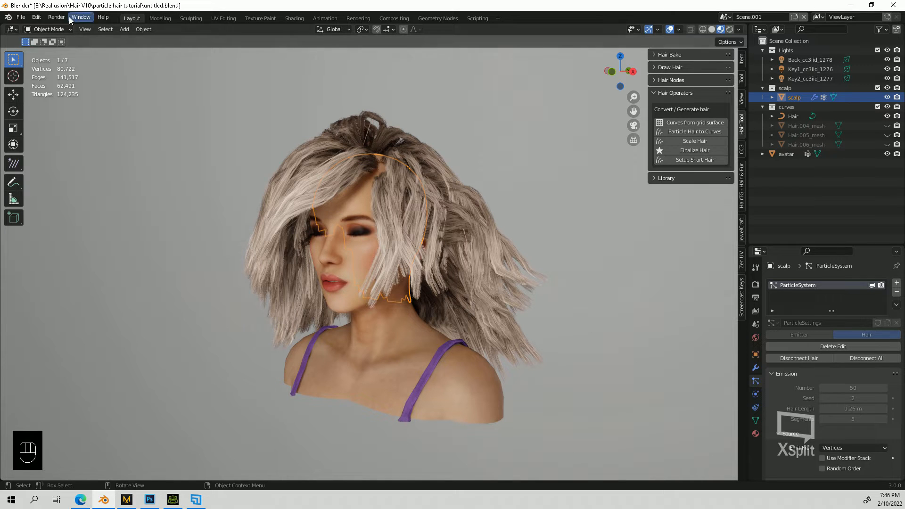
click(47, 30)
click(47, 102)
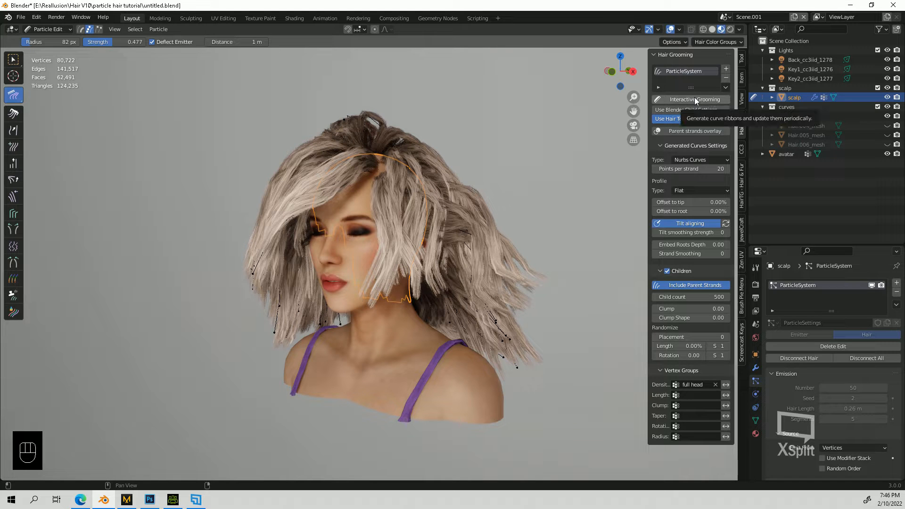
drag(866, 246, 867, 182)
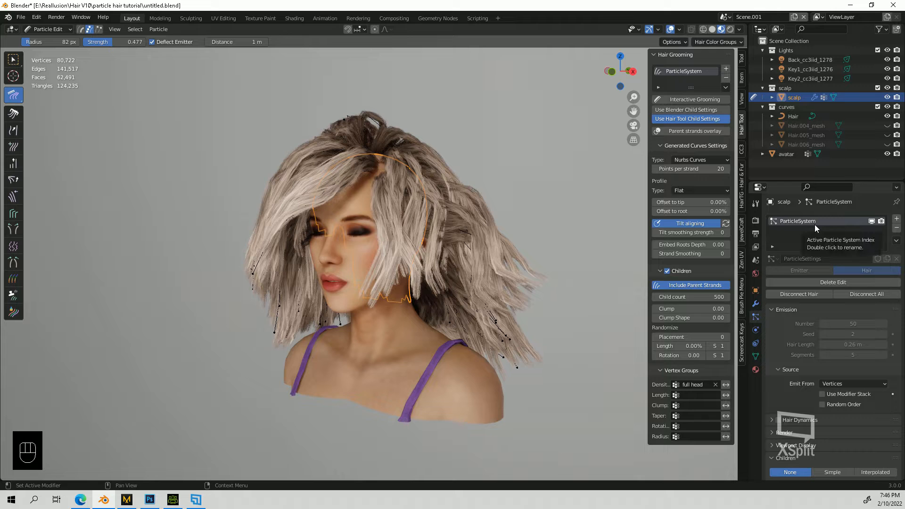
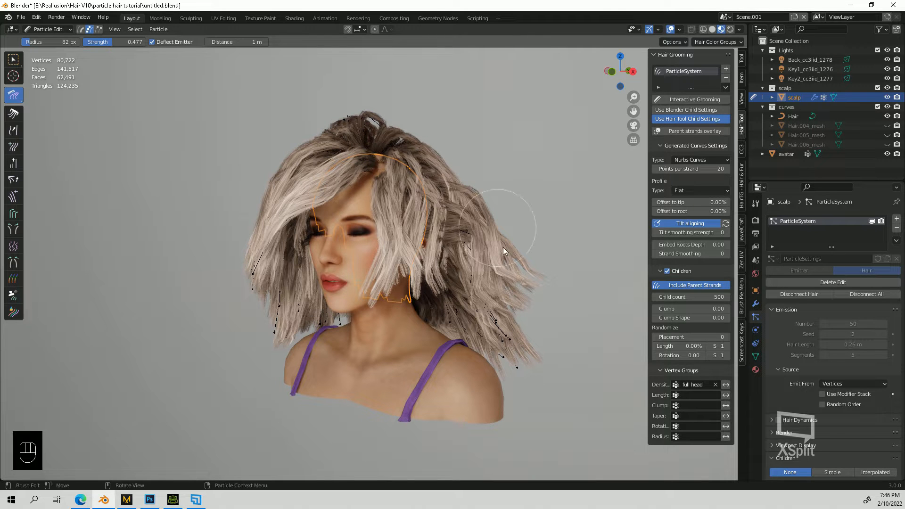
- Turn on Interactive Grooming for the scalp's particle system and comb some guide strands on both sides of the head
middle_drag(377, 261, 298, 284)
middle_drag(339, 264, 240, 240)
middle_drag(421, 359, 436, 344)
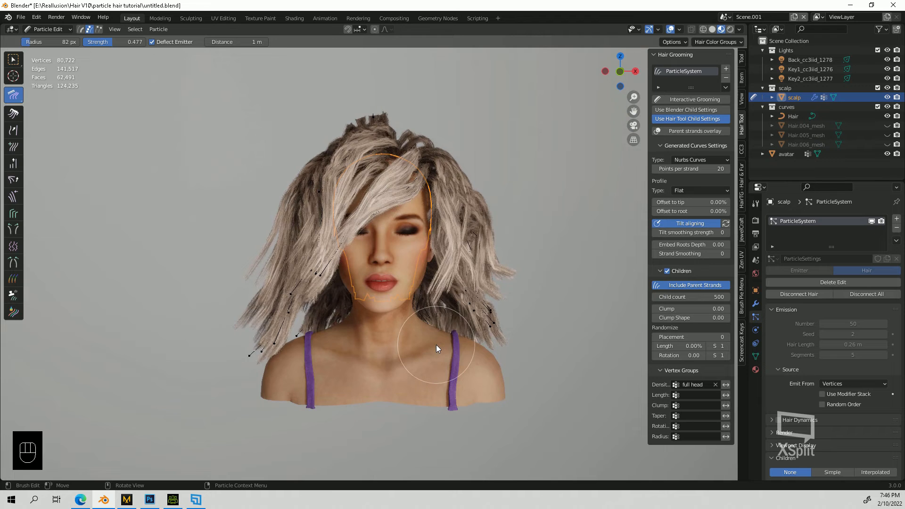
click(691, 100)
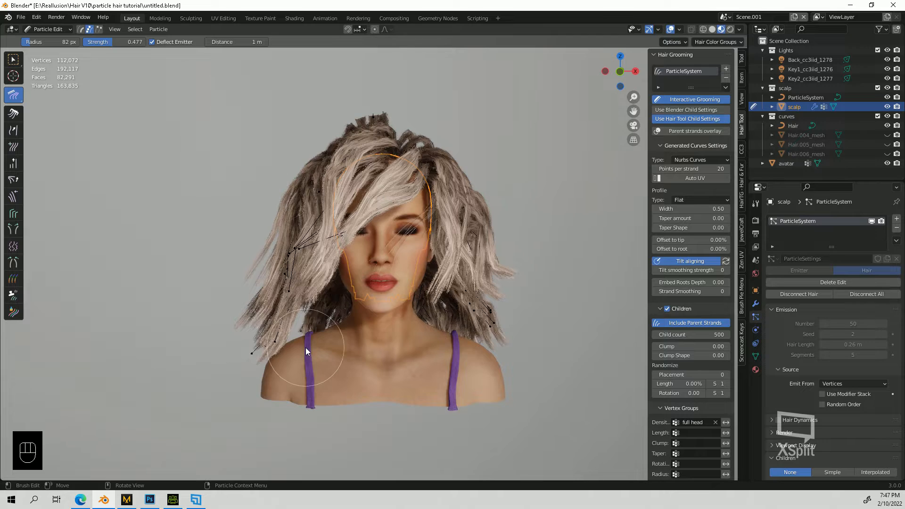
middle_drag(293, 340, 223, 249)
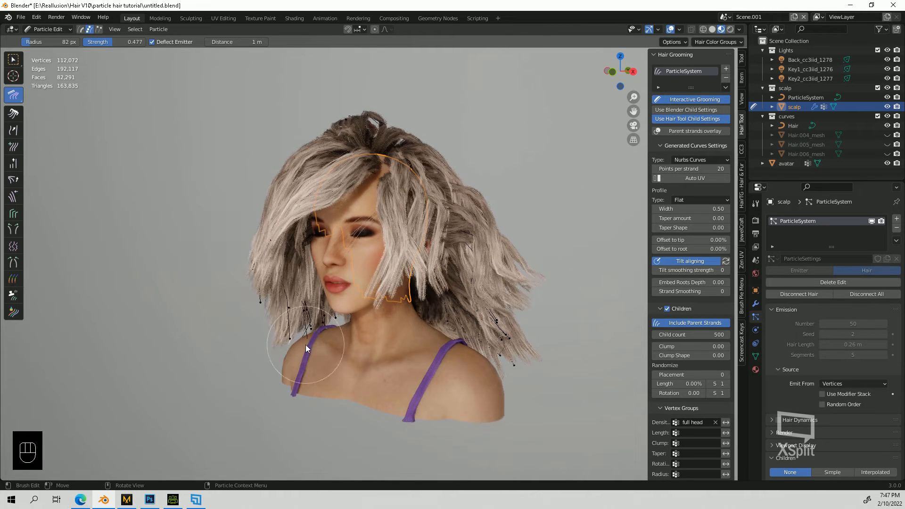
mouse_move(305, 344)
middle_down()
mouse_move(394, 339)
mouse_move(370, 343)
mouse_move(527, 316)
mouse_move(534, 307)
middle_up()
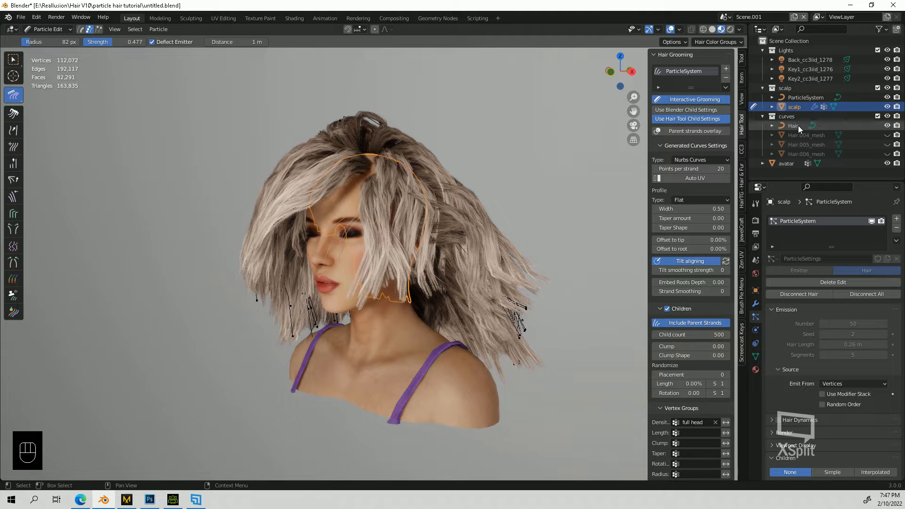
middle_drag(452, 321, 521, 323)
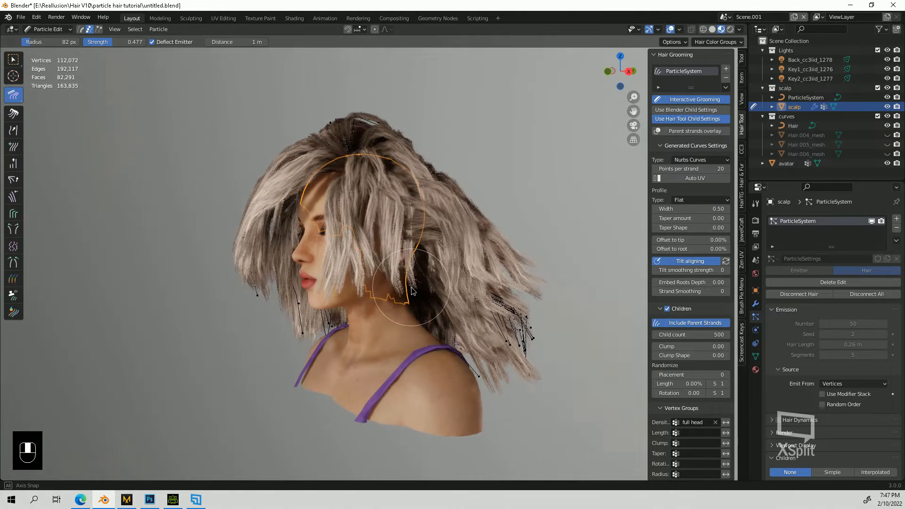
- Undo the interactive grooming and guide combing on the scalp, back to the state in Object Mode
click(793, 126)
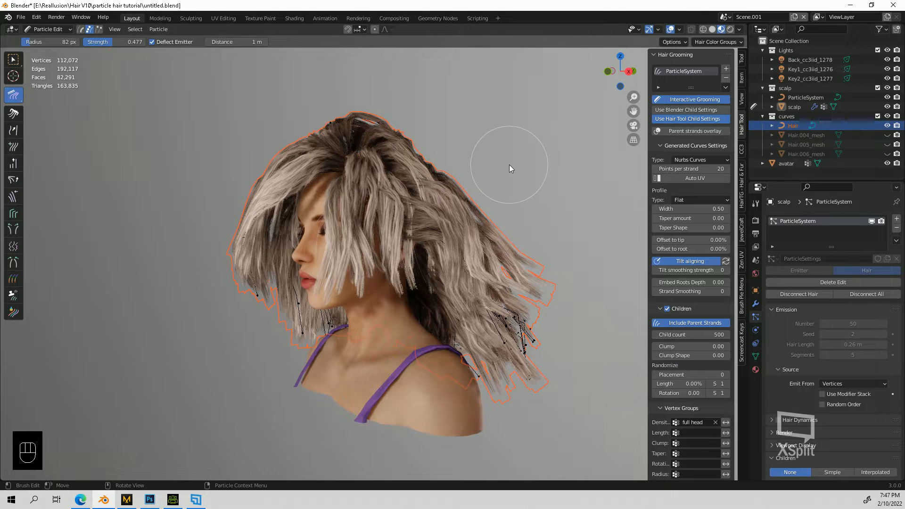
key(ctrl+z)
key(ctrl+z)
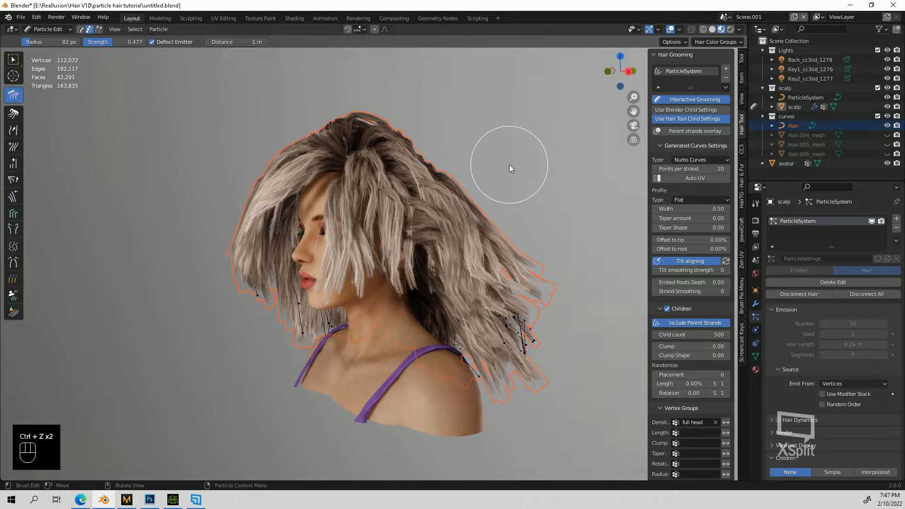
key(ctrl+z)
right_click(531, 160)
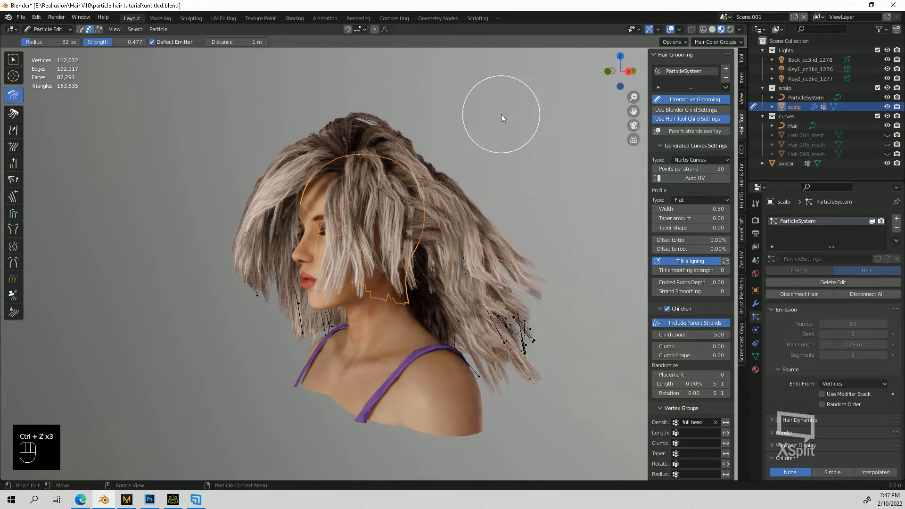
key(ctrl+z)
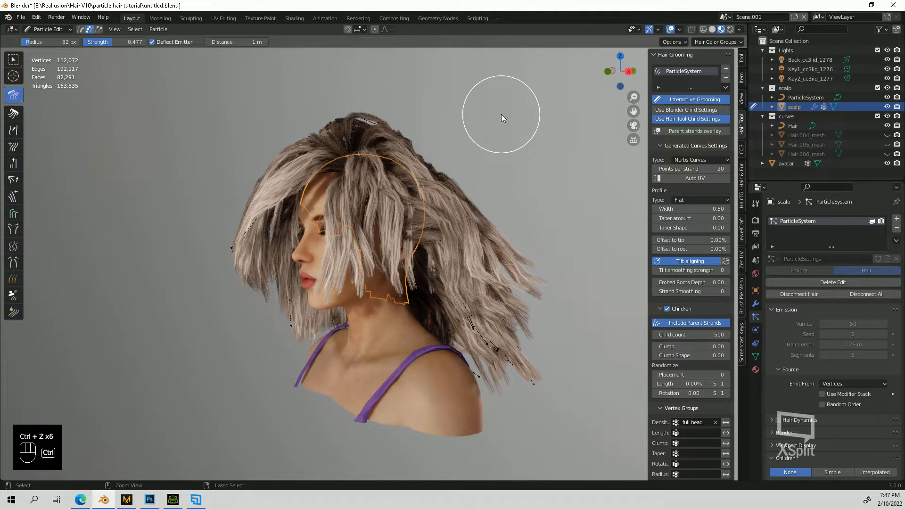
key(ctrl+z)
key(ctrl+z)
key(ctrl+z)
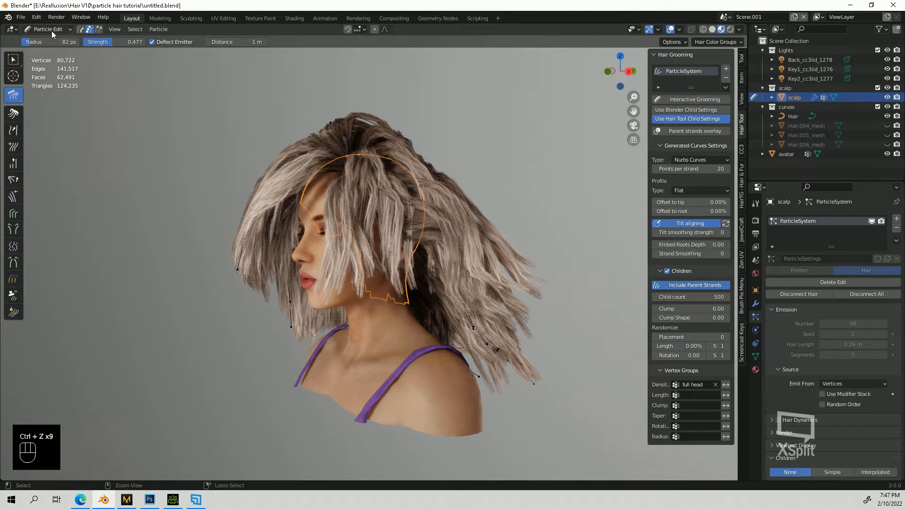
click(52, 29)
key(ctrl+z)
key(ctrl+z)
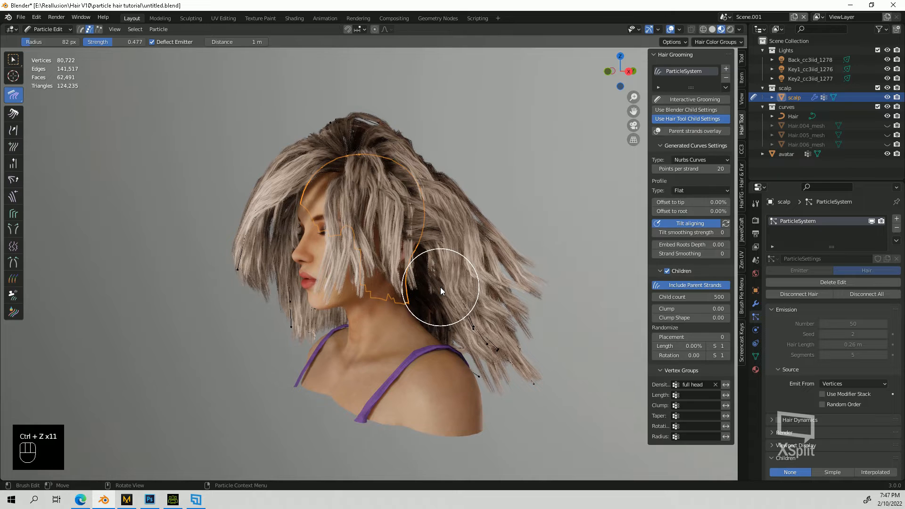
key(ctrl+z)
middle_drag(482, 297, 444, 315)
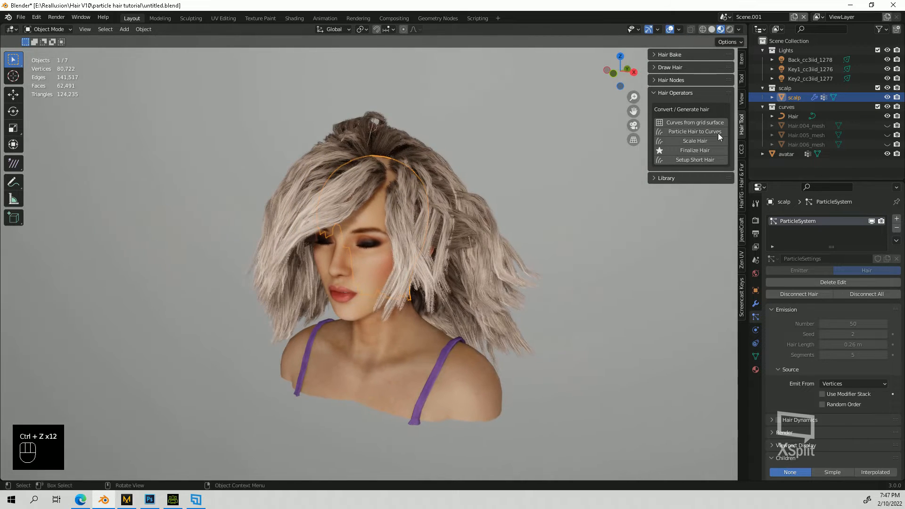
- Rename the Hair curves object as Particle Hair and select the scalp to check its particle system's name
double_click(793, 117)
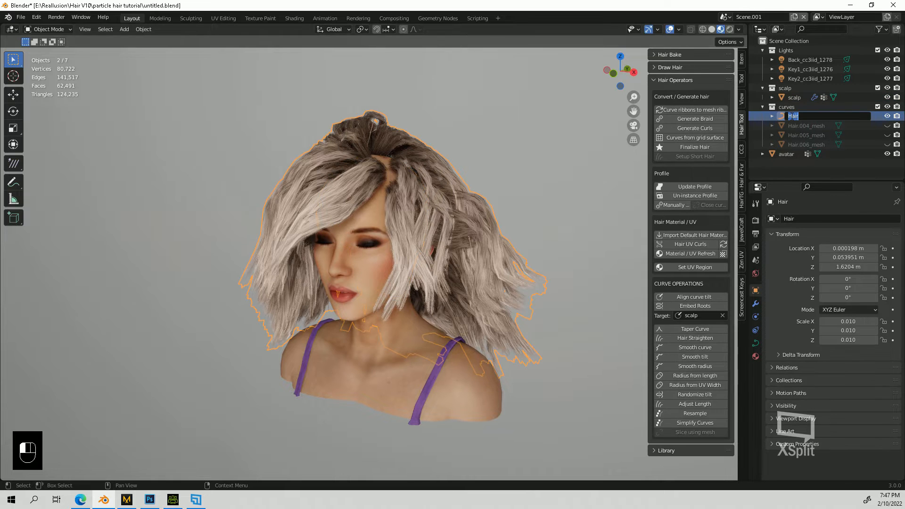
text(FarticleHai)
key(BackSpace)
key(BackSpace)
key(BackSpace)
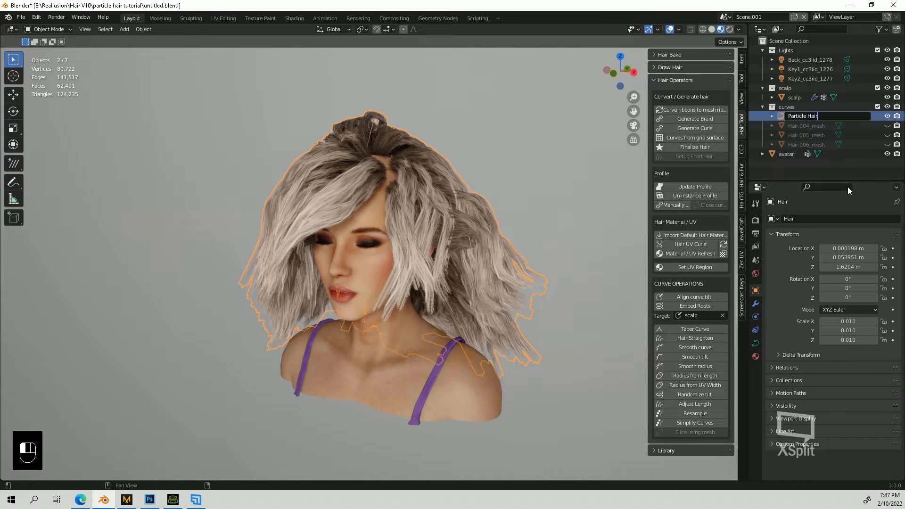
key(Return)
click(382, 213)
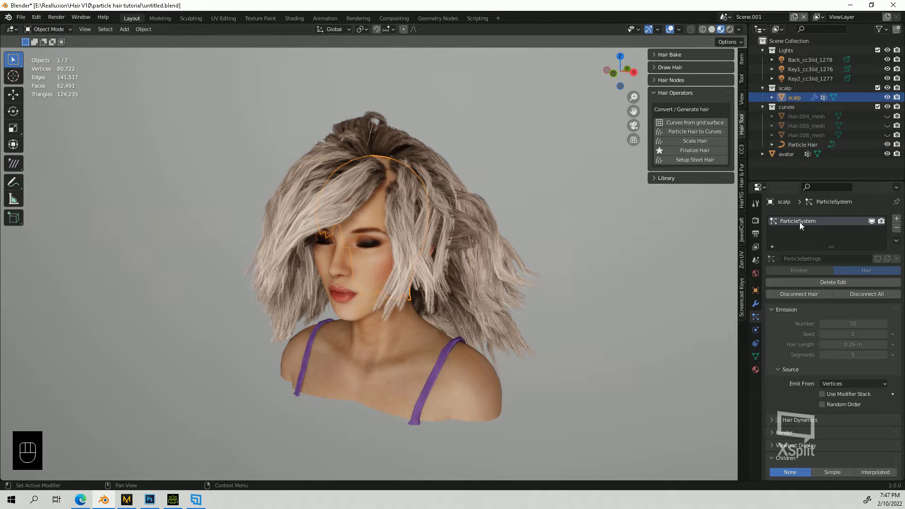
- Rename the Particle Hair curves object as ParticleSystem to match the scalp's particle system, and reselect the scalp
double_click(802, 144)
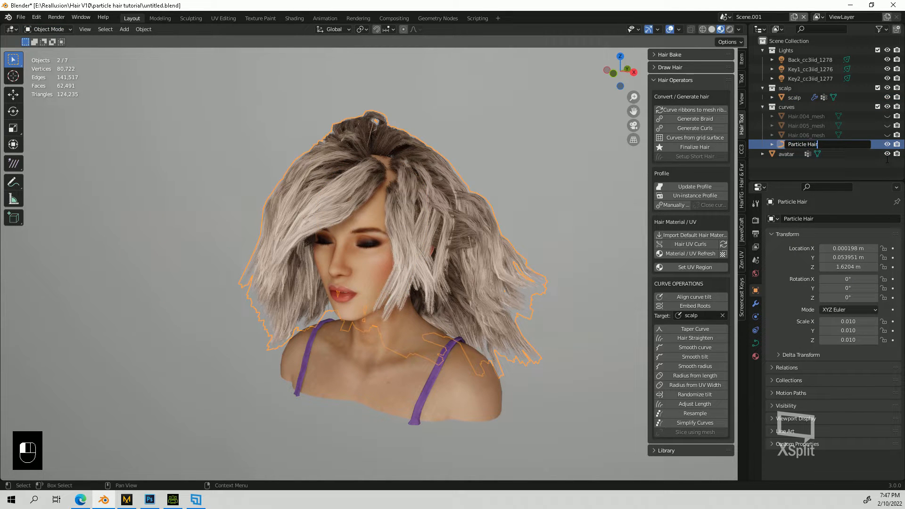
key(BackSpace)
key(BackSpace)
key(BackSpace)
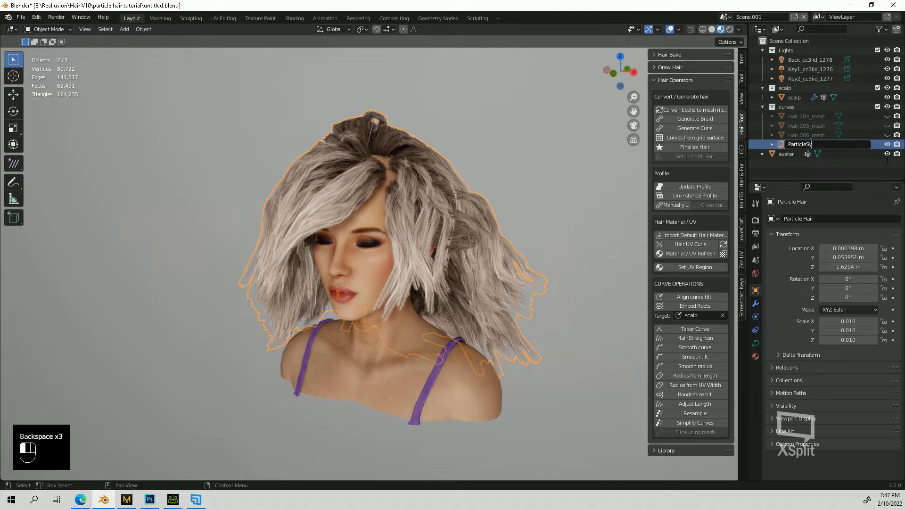
key(Return)
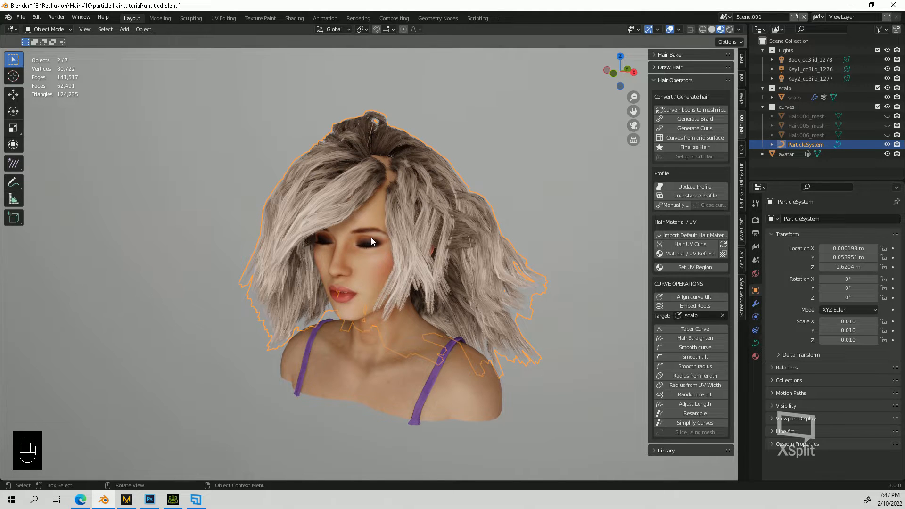
click(377, 217)
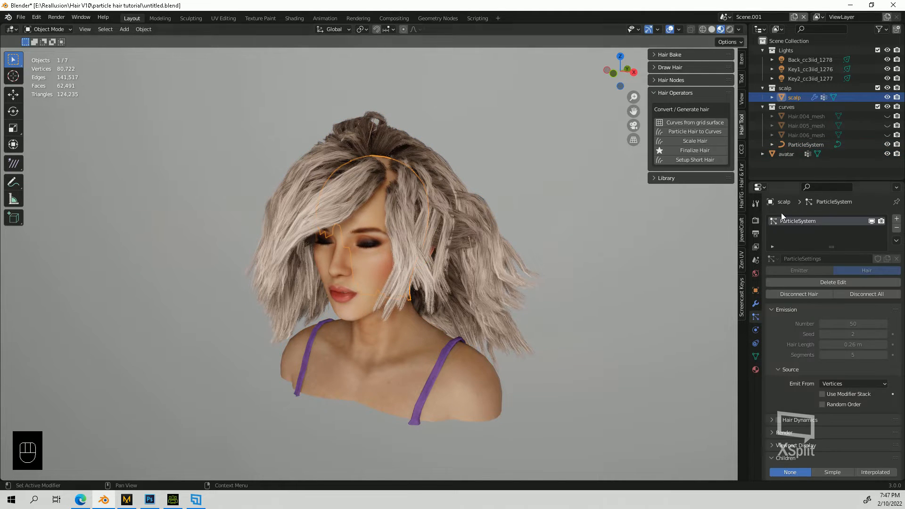
- Move the scalp object out of the scalp collection directly into the Scene Collection and reselect it
drag(795, 97, 794, 39)
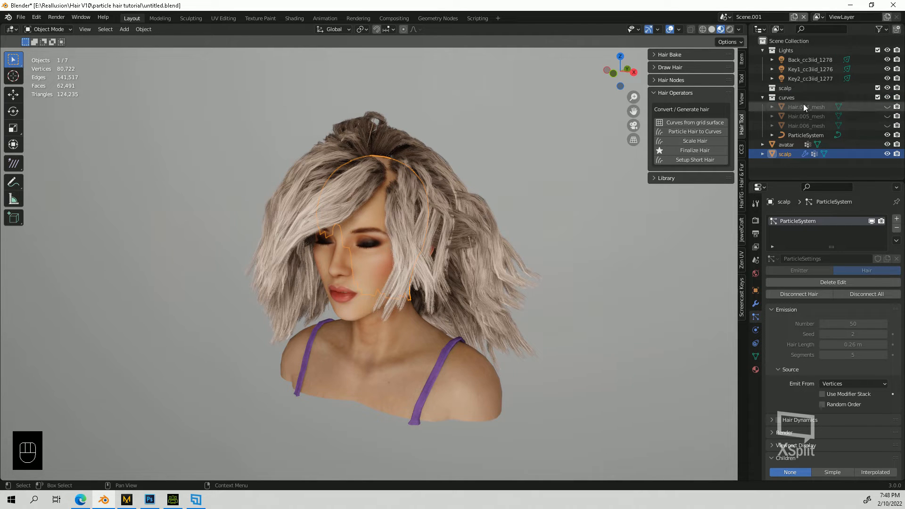
click(793, 136)
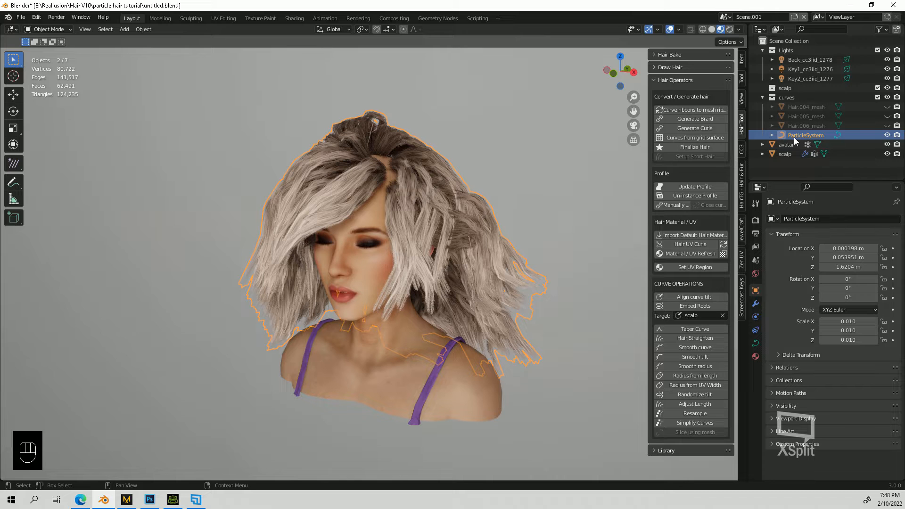
click(787, 144)
click(378, 206)
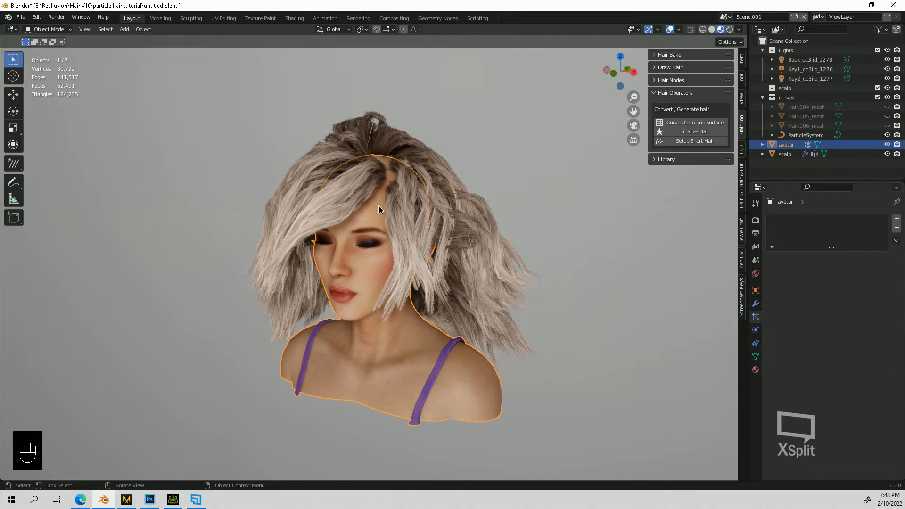
middle_drag(378, 205, 603, 250)
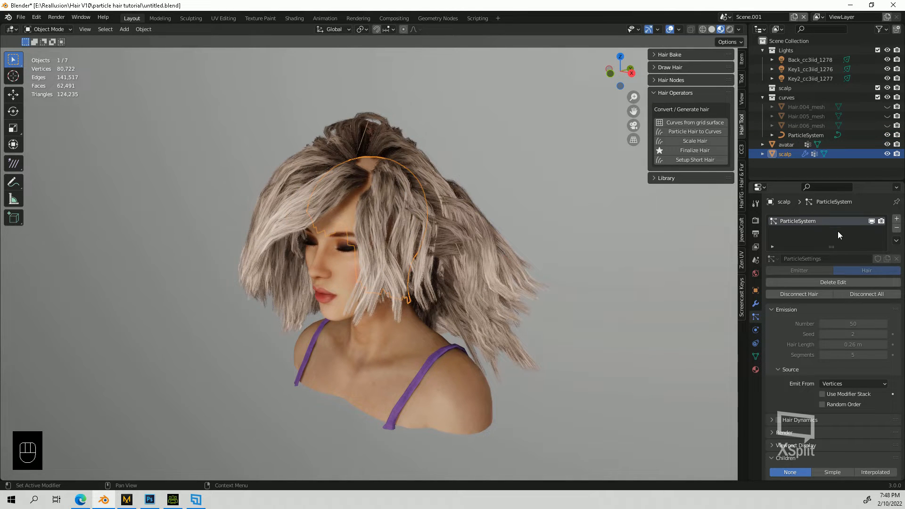
- Enter Particle Edit mode on the scalp and turn on Interactive Grooming for its particle system
click(45, 29)
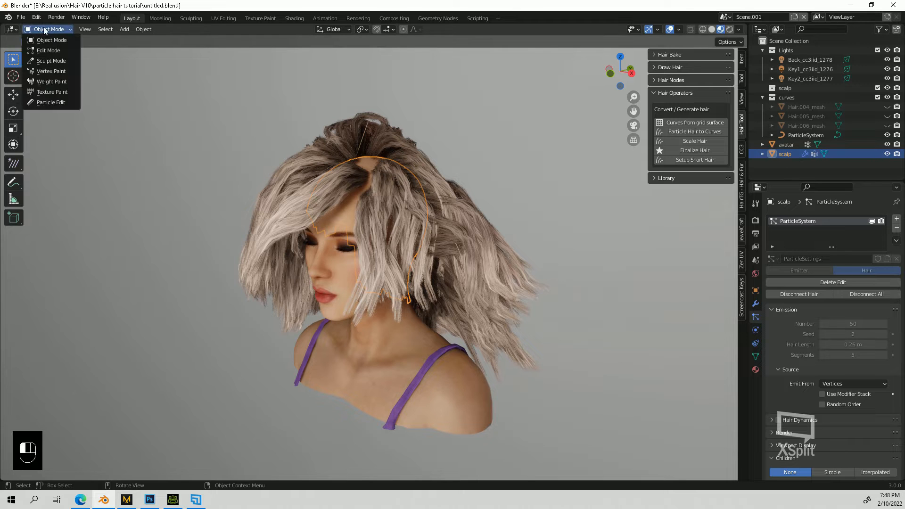
click(49, 103)
middle_drag(375, 225, 595, 167)
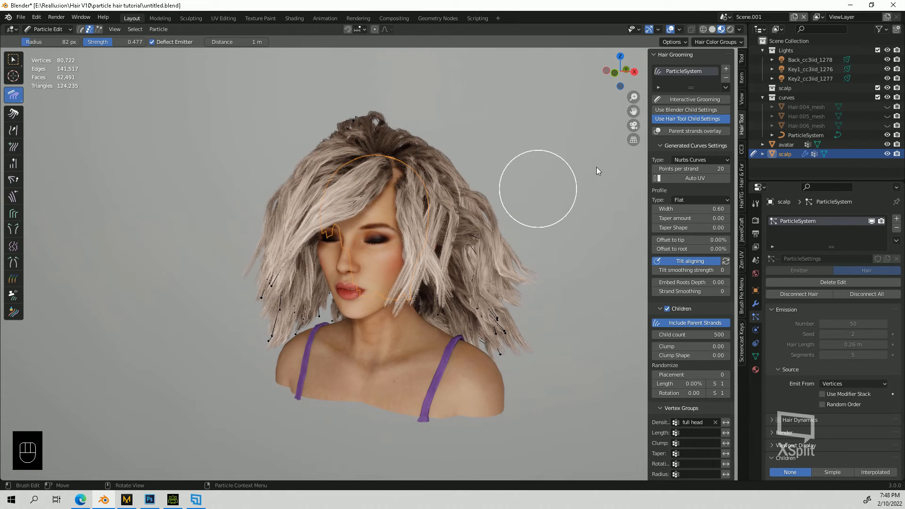
click(688, 99)
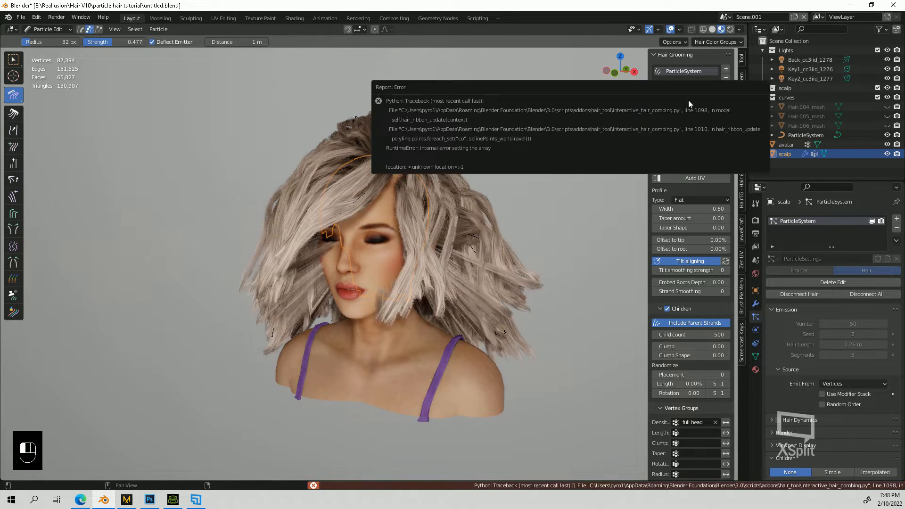
- Turn on the parent strands overlay, comb some guide strands outward and slightly down beside the face, and return to Object Mode
mouse_move(309, 365)
middle_down()
mouse_move(346, 369)
mouse_move(264, 368)
mouse_move(335, 364)
mouse_move(302, 366)
middle_up()
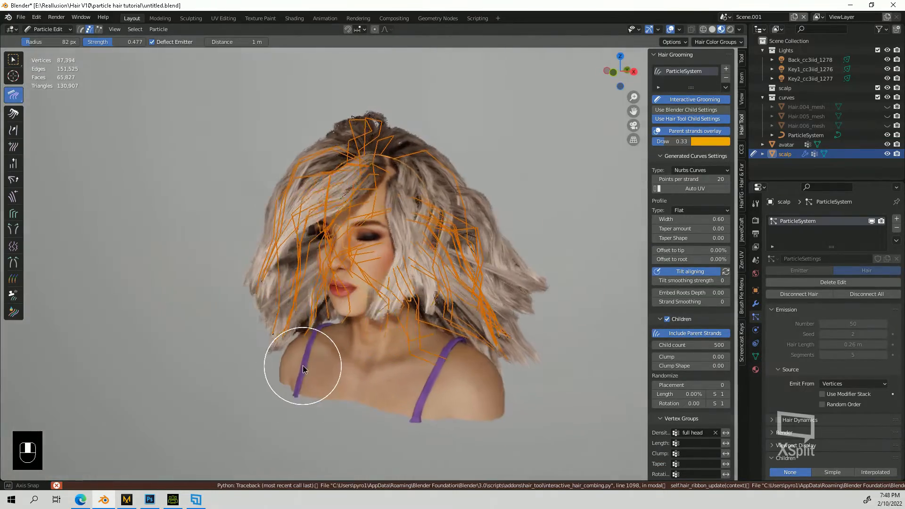
drag(289, 319, 194, 254)
middle_drag(194, 253, 216, 261)
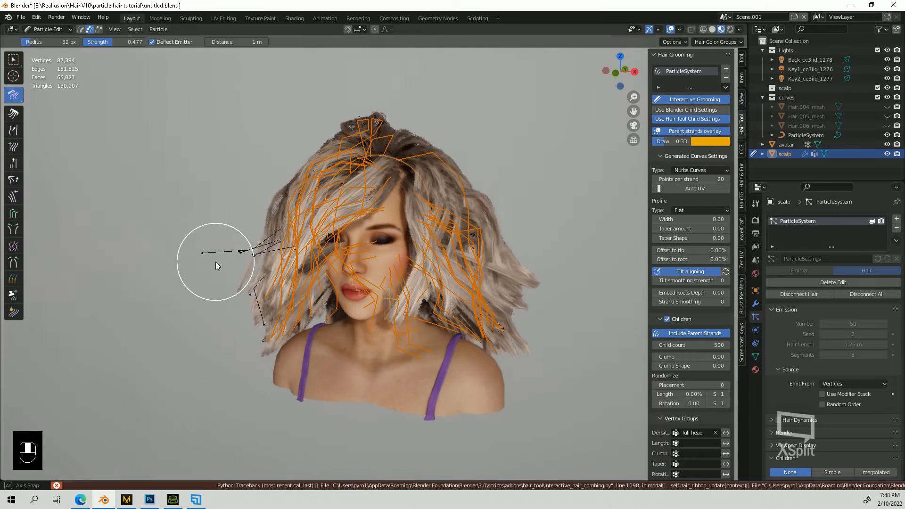
mouse_move(216, 261)
mouse_down()
mouse_move(248, 267)
mouse_move(239, 295)
mouse_up()
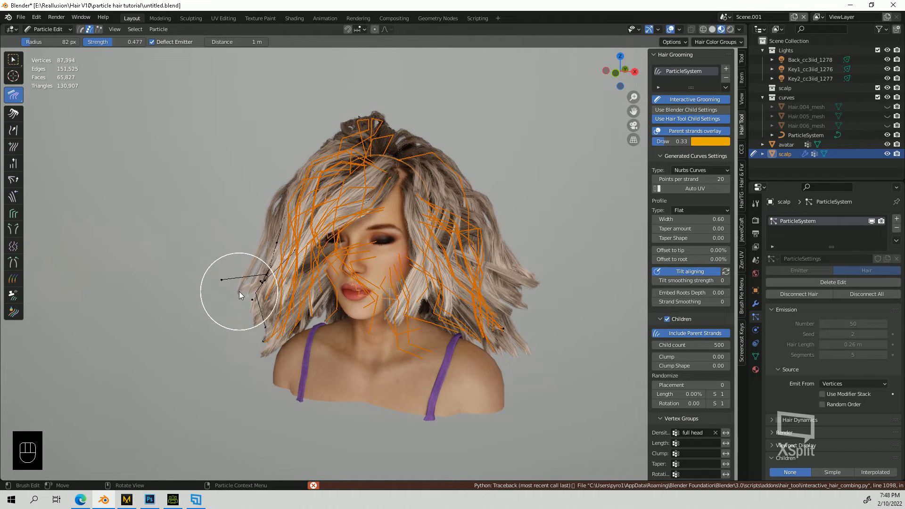
click(54, 29)
click(51, 41)
middle_drag(400, 245, 387, 246)
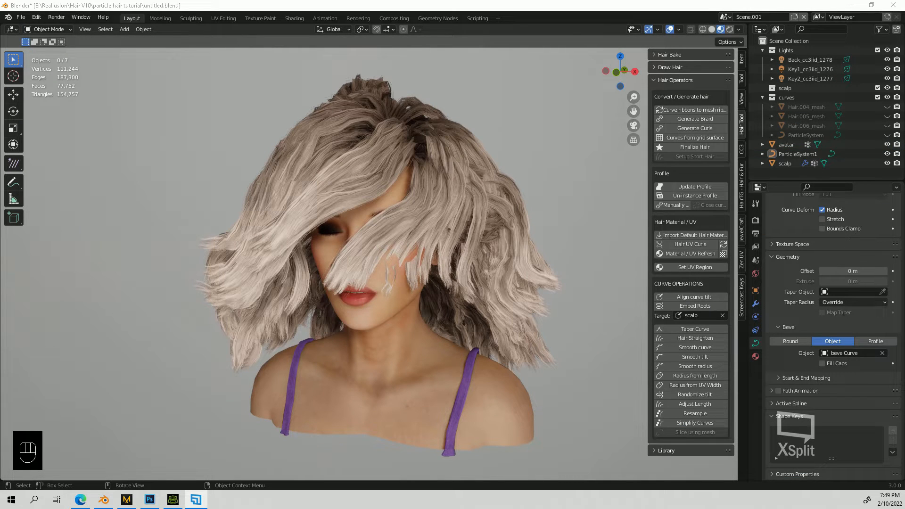
- Examine the ParticleSystem1 hair curves around the head from several angles, near and far, with the object selected
middle_drag(354, 297, 389, 322)
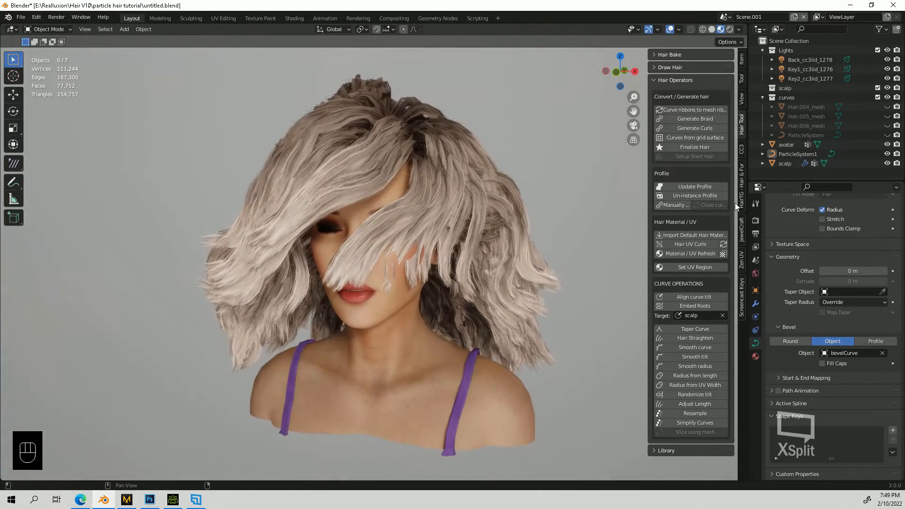
mouse_move(394, 234)
middle_down()
mouse_move(583, 238)
mouse_move(424, 245)
mouse_move(273, 313)
mouse_move(420, 241)
mouse_move(463, 244)
mouse_move(371, 238)
mouse_move(403, 234)
middle_up()
scroll(471, 273, down, 3)
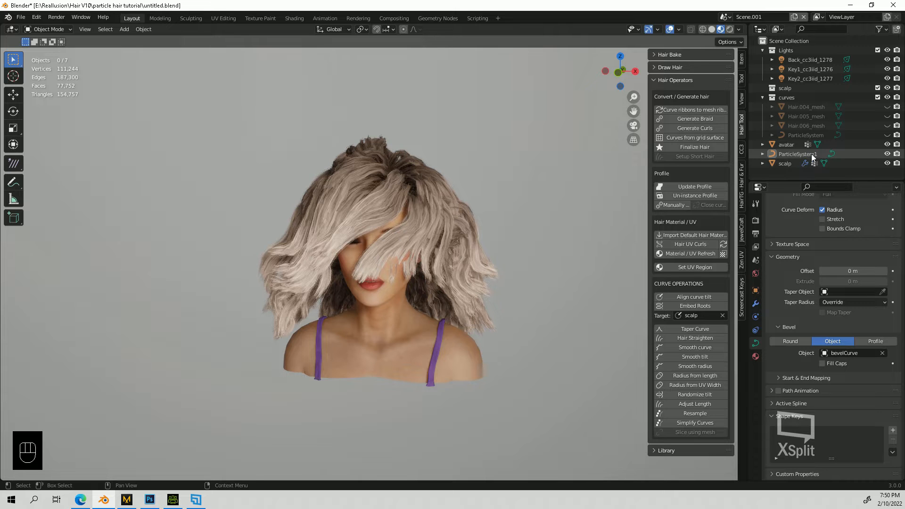
middle_drag(474, 218, 561, 253)
scroll(469, 237, up, 2)
click(486, 209)
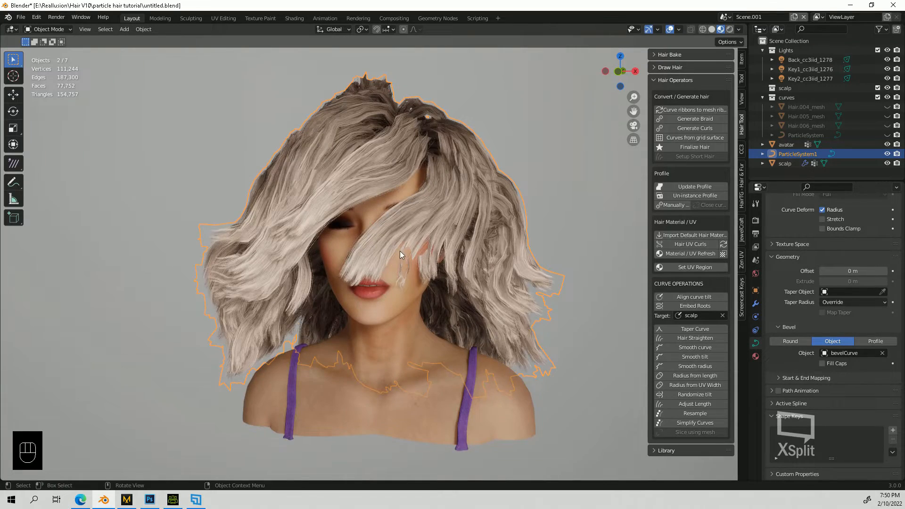
middle_drag(399, 251, 397, 273)
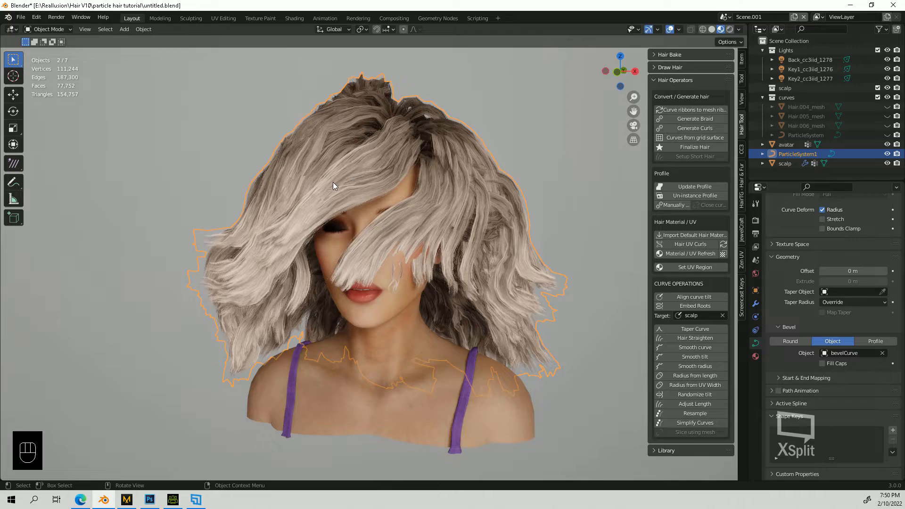
middle_drag(361, 243, 455, 256)
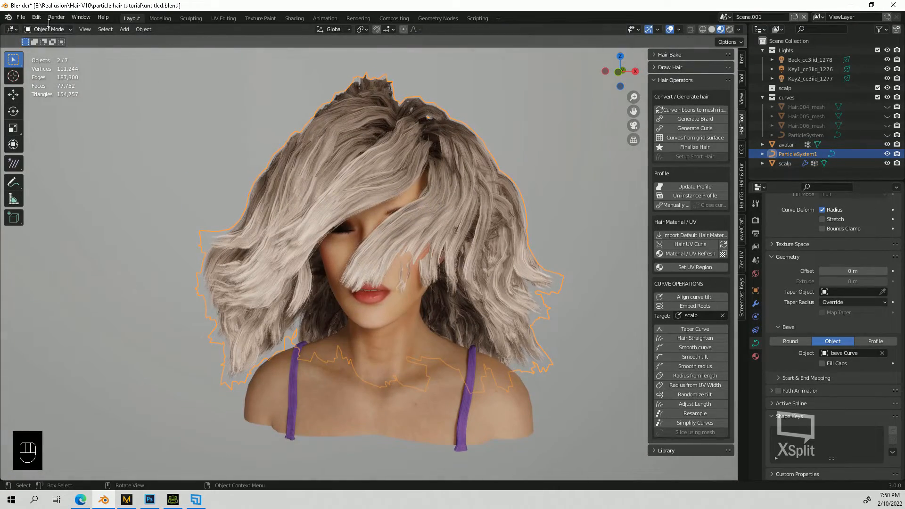
- View the control points of the ParticleSystem1 curves in Edit Mode and return to Object Mode
click(51, 51)
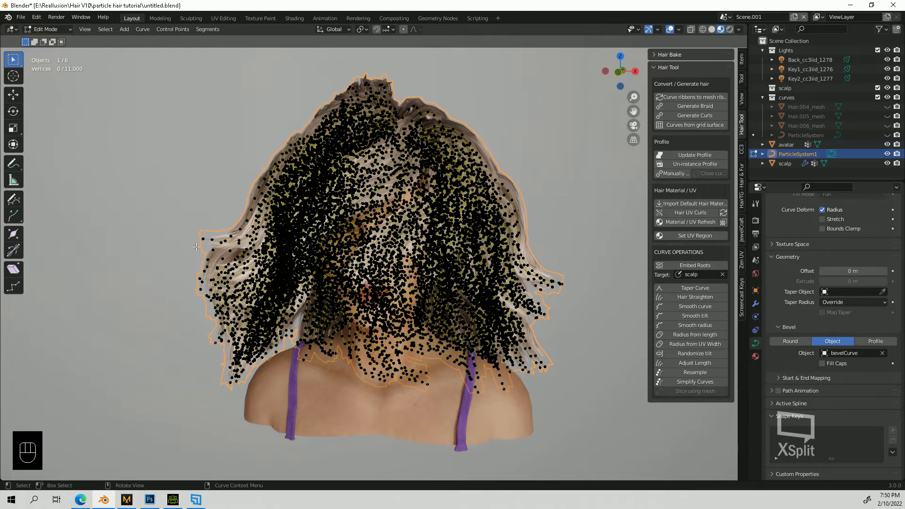
click(57, 32)
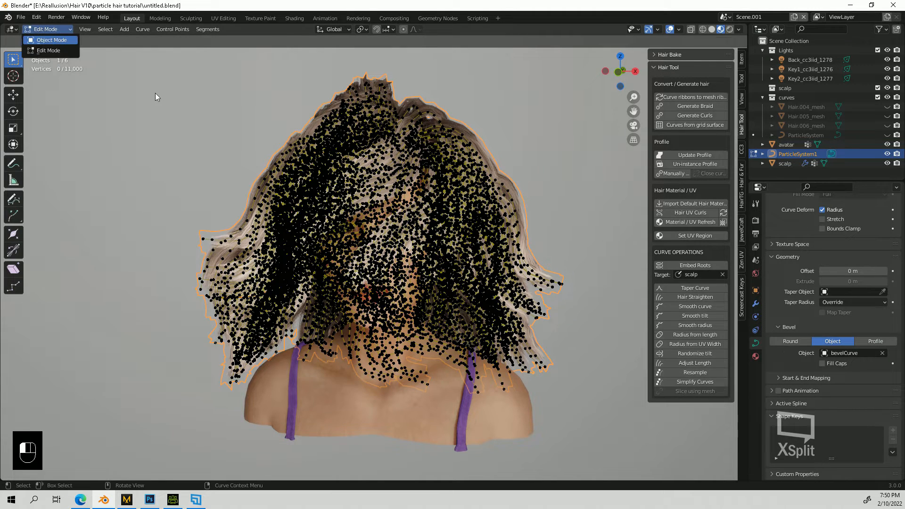
middle_drag(348, 152, 321, 153)
- Select the scalp object beneath the hair and enter Particle Edit mode on its ParticleSystem1 groom
click(320, 153)
click(351, 174)
click(350, 174)
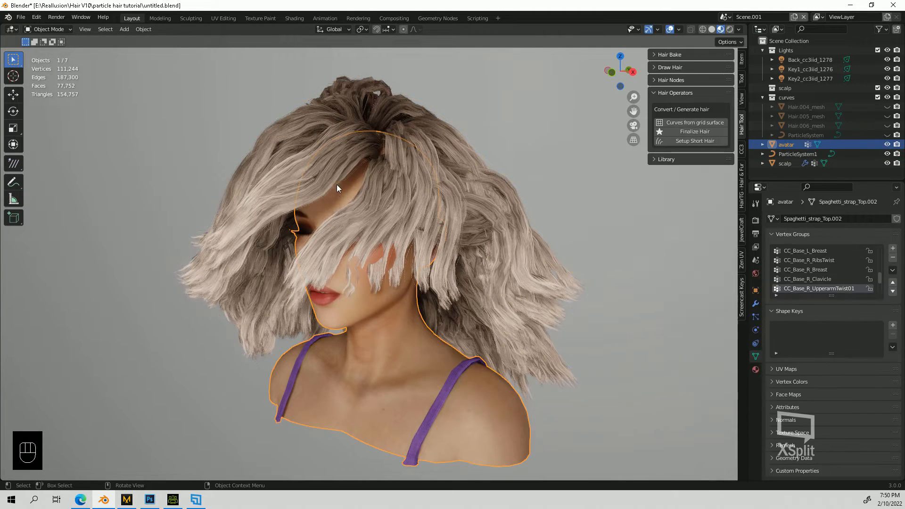
click(347, 187)
click(47, 29)
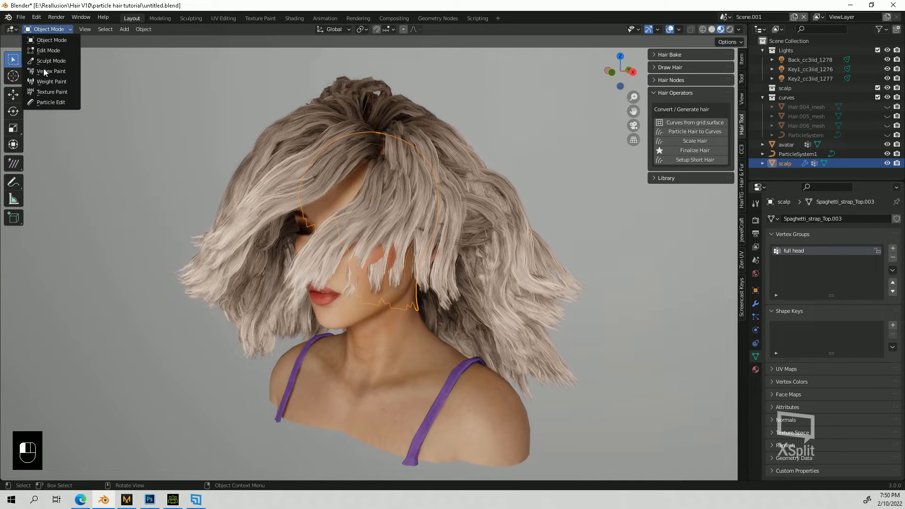
click(49, 103)
middle_drag(404, 303, 433, 311)
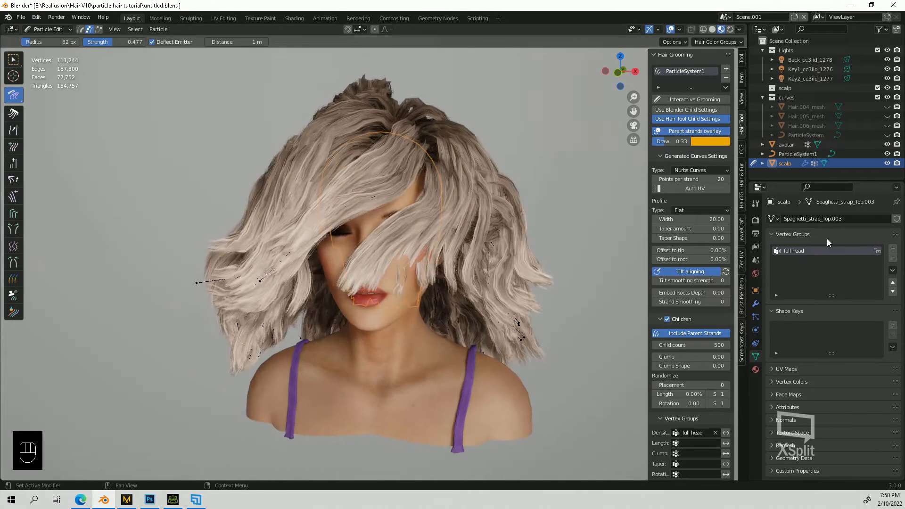
- Turn on Interactive Grooming for ParticleSystem1 and comb the outer strands beside the face downward
click(756, 317)
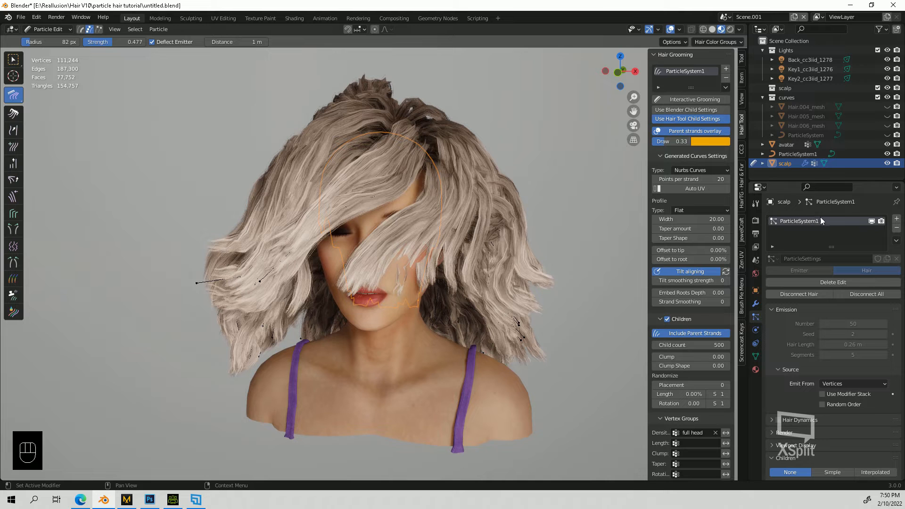
click(688, 100)
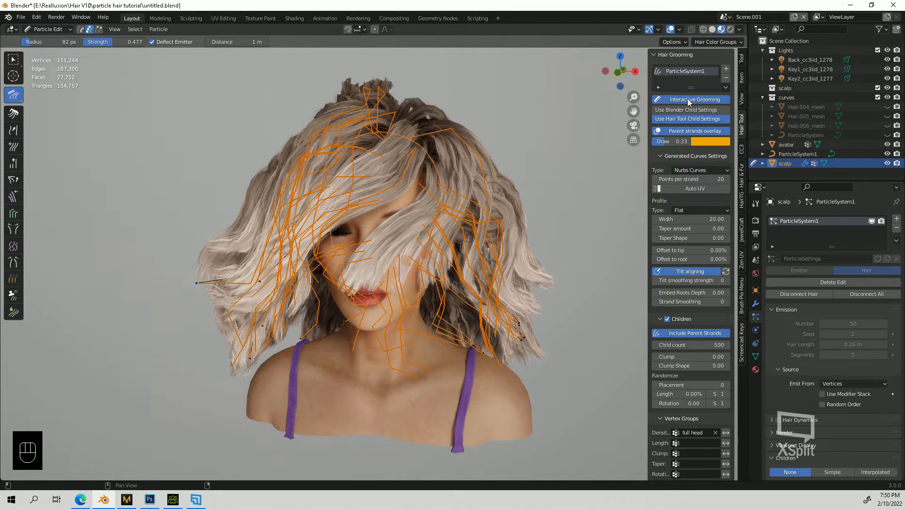
scroll(398, 227, down, 2)
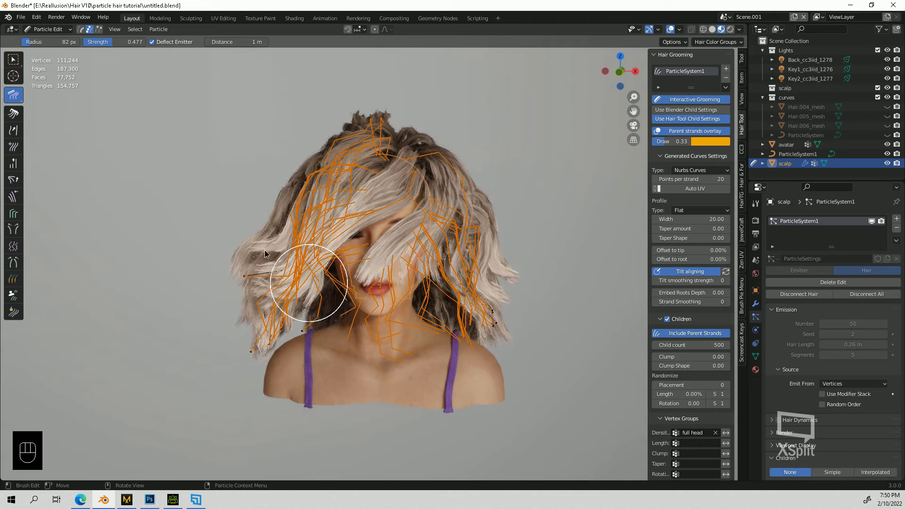
mouse_move(266, 254)
mouse_down()
mouse_move(233, 202)
mouse_move(289, 275)
mouse_move(272, 305)
mouse_up()
middle_drag(272, 306, 268, 313)
drag(226, 247, 263, 312)
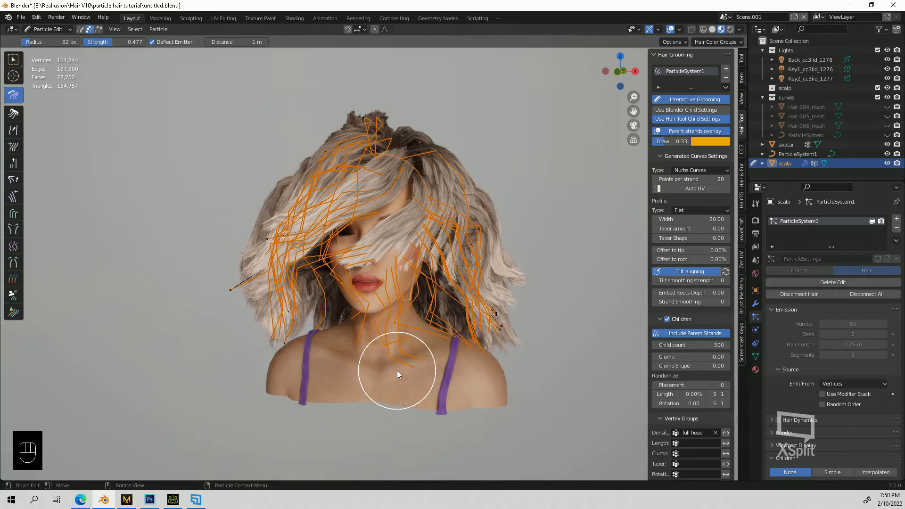
- Switch the viewport to solid shading and comb the side and back strands downward around the head
middle_drag(400, 368, 411, 362)
mouse_move(307, 246)
middle_down()
mouse_move(336, 279)
mouse_move(406, 277)
mouse_move(431, 262)
mouse_move(370, 227)
mouse_move(307, 264)
middle_up()
click(712, 30)
mouse_move(307, 225)
middle_down()
mouse_move(397, 224)
mouse_move(382, 234)
middle_up()
drag(253, 251, 261, 354)
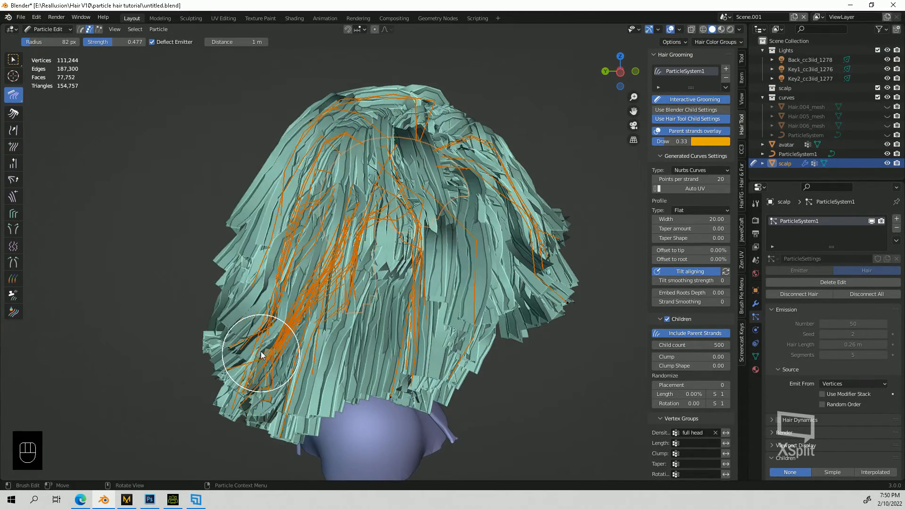
mouse_move(261, 355)
middle_down()
mouse_move(404, 370)
mouse_move(526, 290)
middle_up()
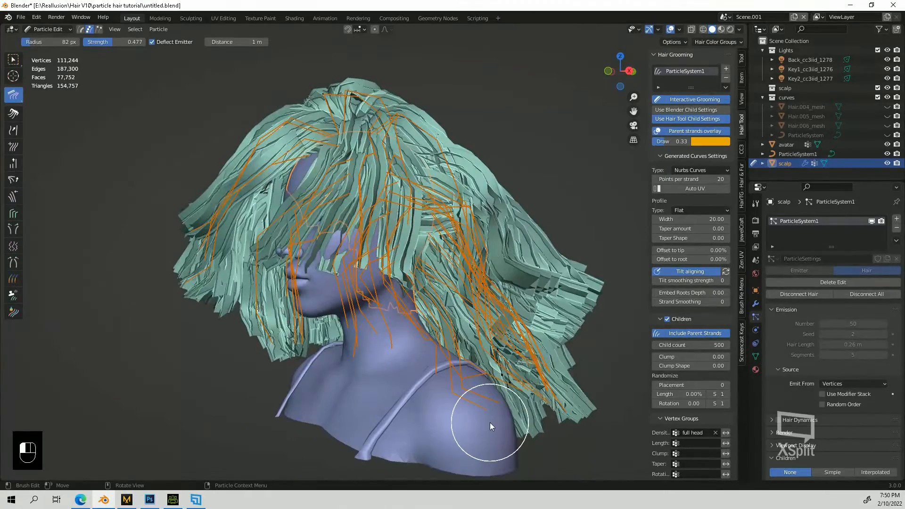
drag(555, 257, 512, 397)
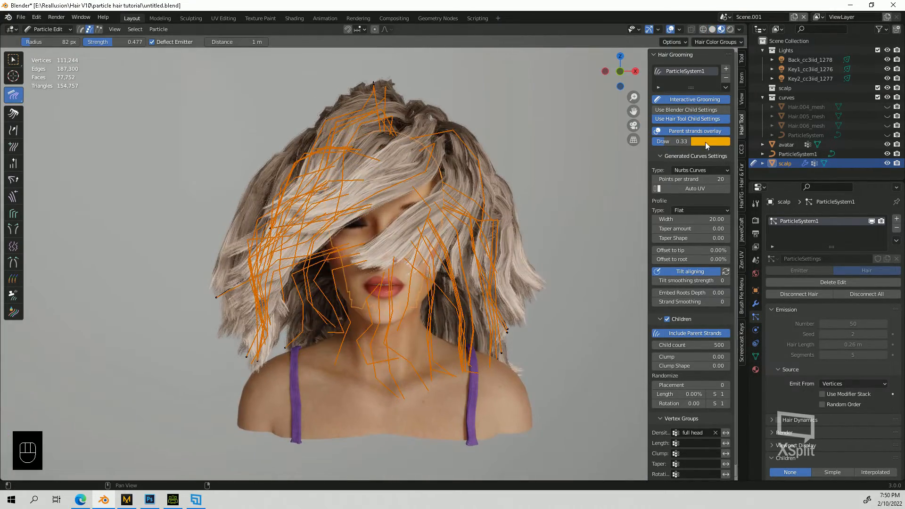
- Turn off the parent strands overlay and set the Comb brush radius to 94 px
click(696, 131)
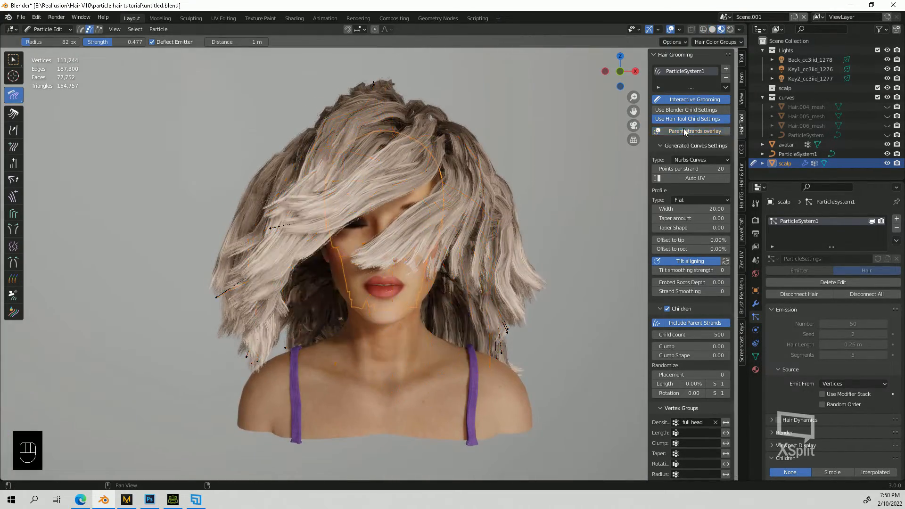
mouse_move(550, 273)
middle_down()
mouse_move(353, 310)
mouse_move(379, 310)
middle_up()
click(755, 204)
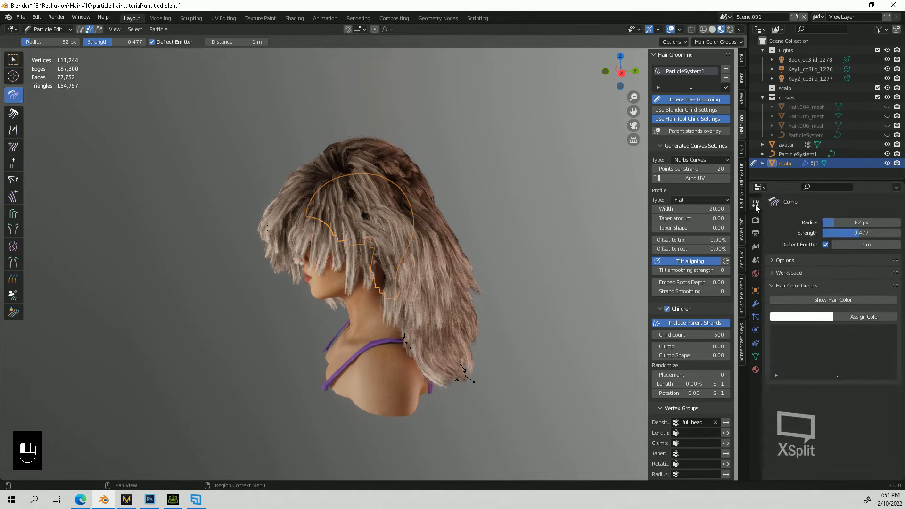
drag(839, 222, 862, 222)
- Comb the front and side strands outward from the head, working from raised viewing angles
middle_drag(374, 291, 398, 284)
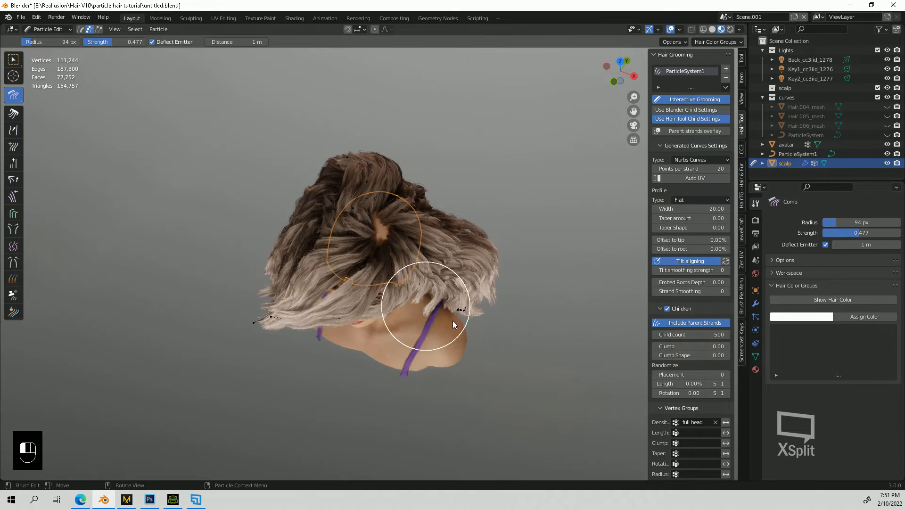
drag(425, 306, 452, 321)
drag(326, 283, 364, 462)
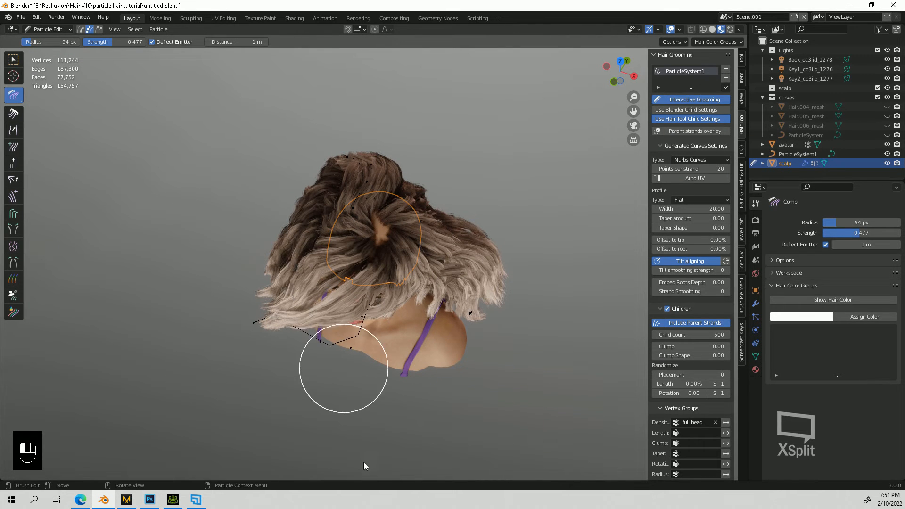
middle_drag(359, 385, 457, 364)
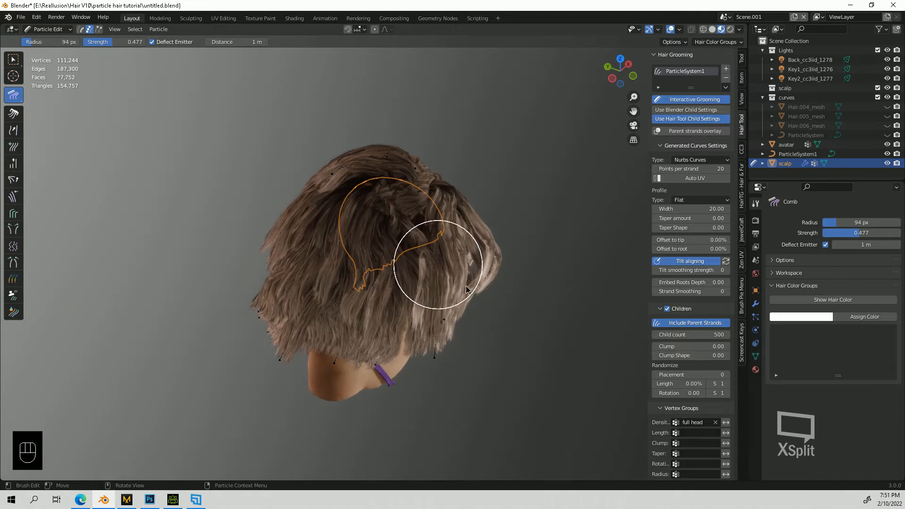
drag(466, 288, 581, 341)
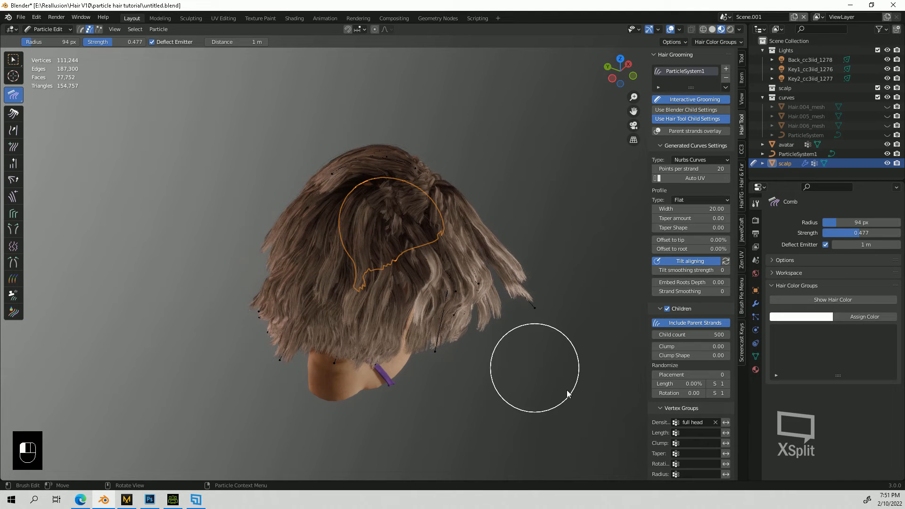
- Set the Comb brush strength to 1.000 and sweep the front strands outward and up from the forehead
drag(859, 232, 900, 232)
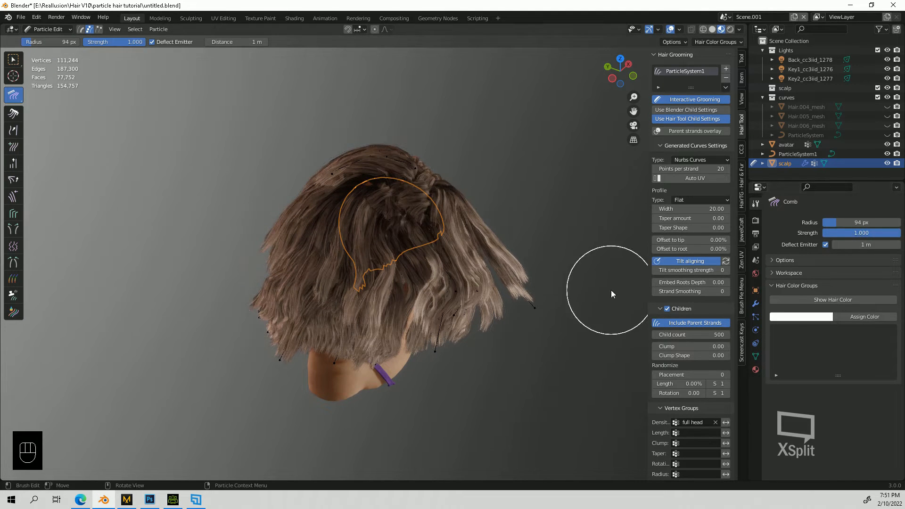
middle_drag(610, 290, 269, 213)
middle_drag(336, 263, 377, 294)
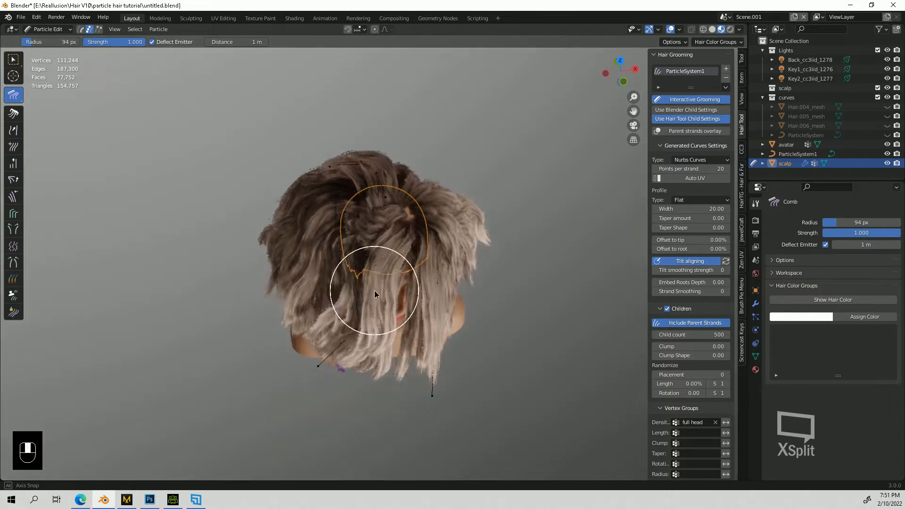
mouse_move(427, 375)
mouse_down()
mouse_move(513, 346)
mouse_move(536, 279)
mouse_up()
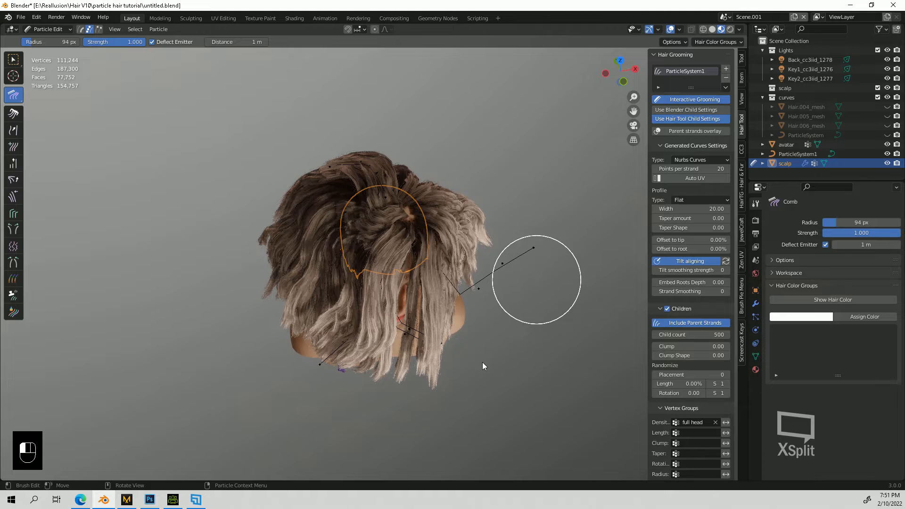
- Comb the fringe straight forward, away from the face in side view, and adjust its outer strands from above
middle_drag(482, 362, 296, 265)
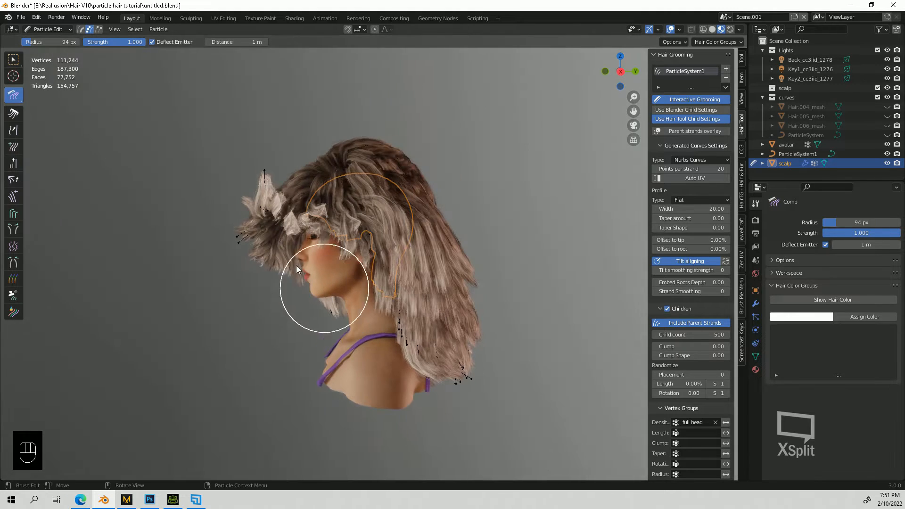
drag(241, 194, 71, 214)
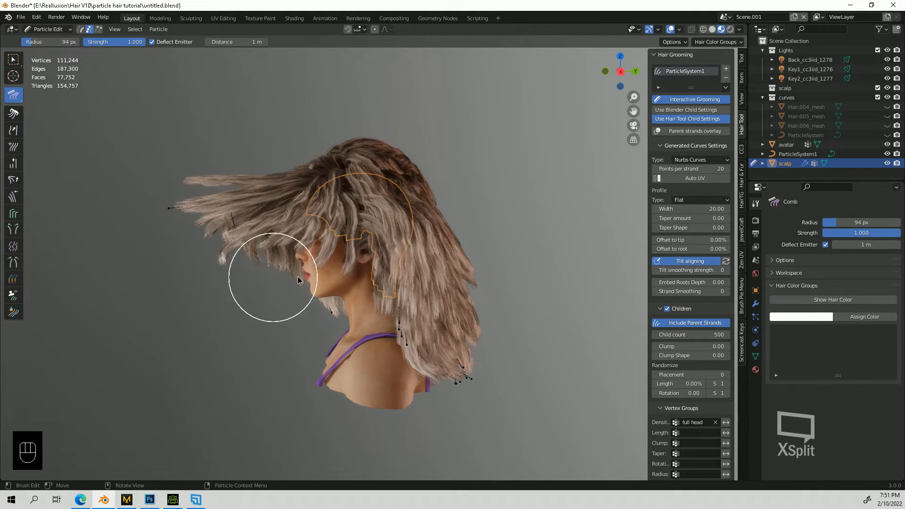
mouse_move(300, 279)
middle_down()
mouse_move(377, 302)
mouse_move(413, 360)
middle_up()
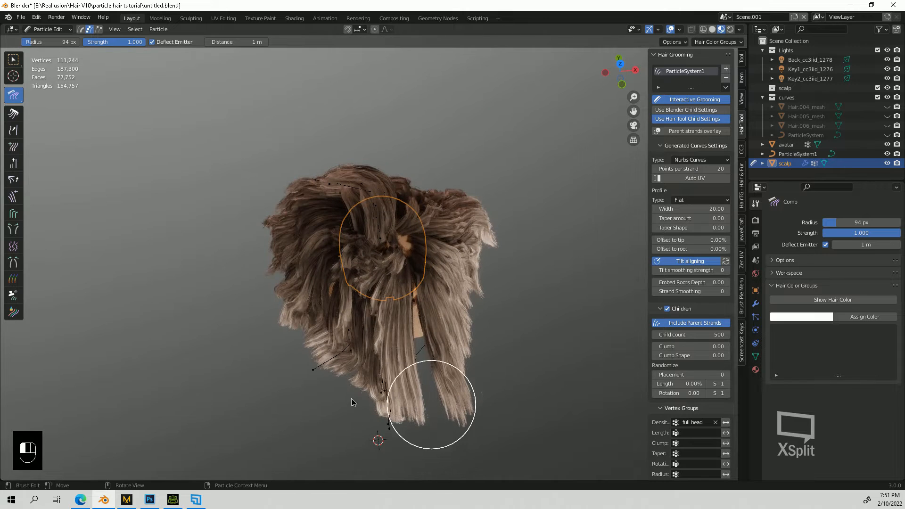
drag(318, 377, 303, 367)
- Comb the fringe down and sideways from the forehead so it blends into the hair beside the face
middle_drag(468, 384, 463, 303)
drag(259, 202, 256, 253)
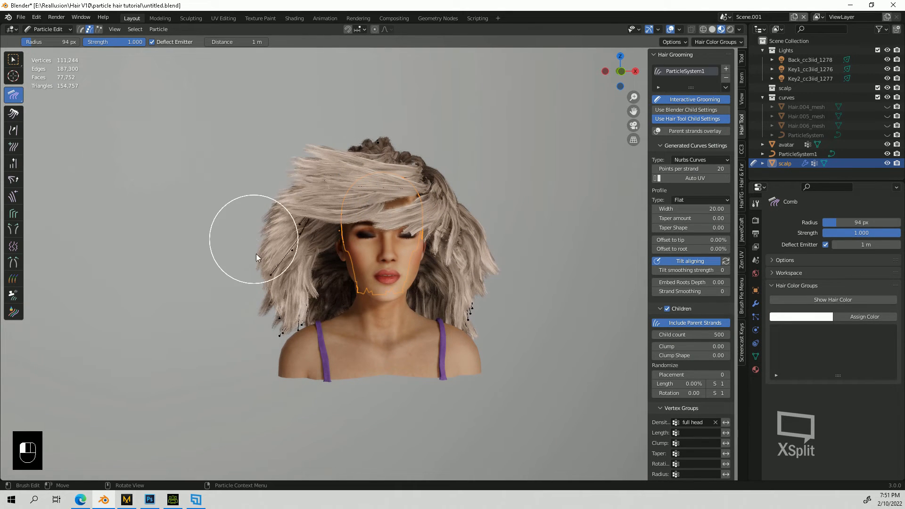
middle_drag(323, 208, 309, 210)
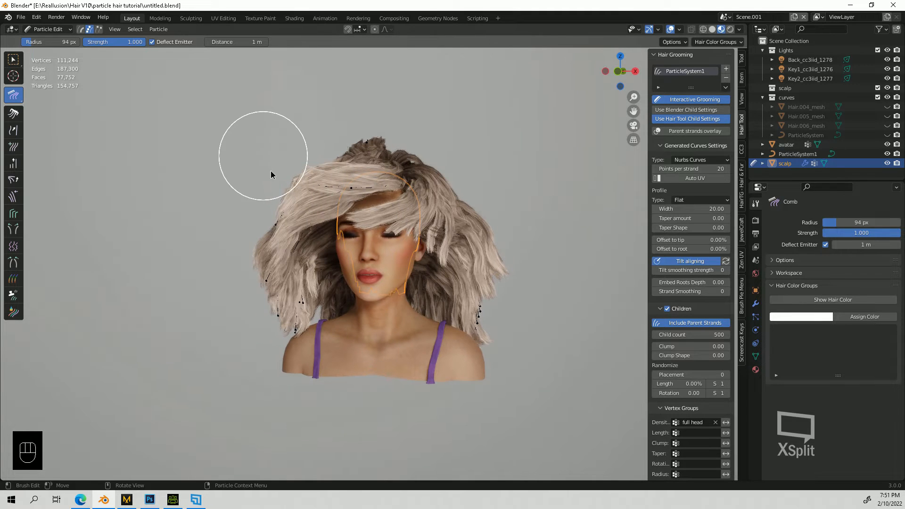
drag(292, 180, 281, 184)
middle_drag(365, 273, 404, 265)
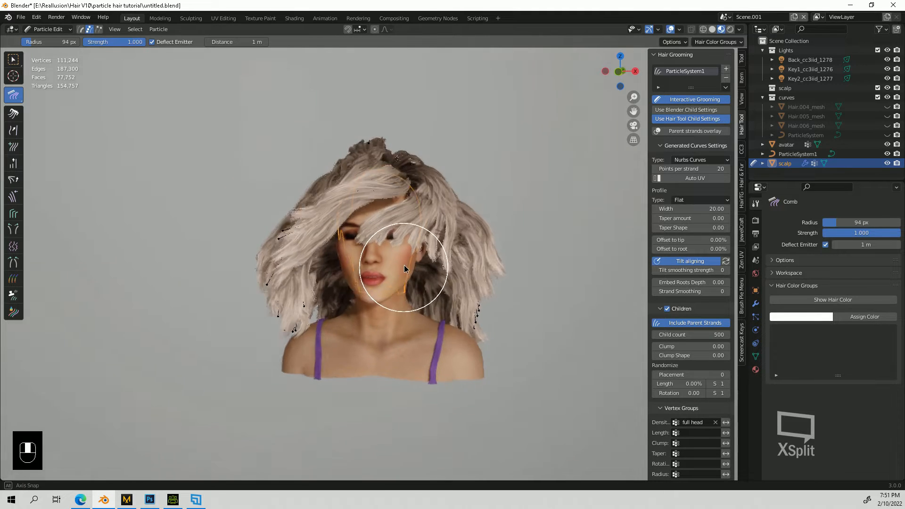
drag(283, 225, 297, 234)
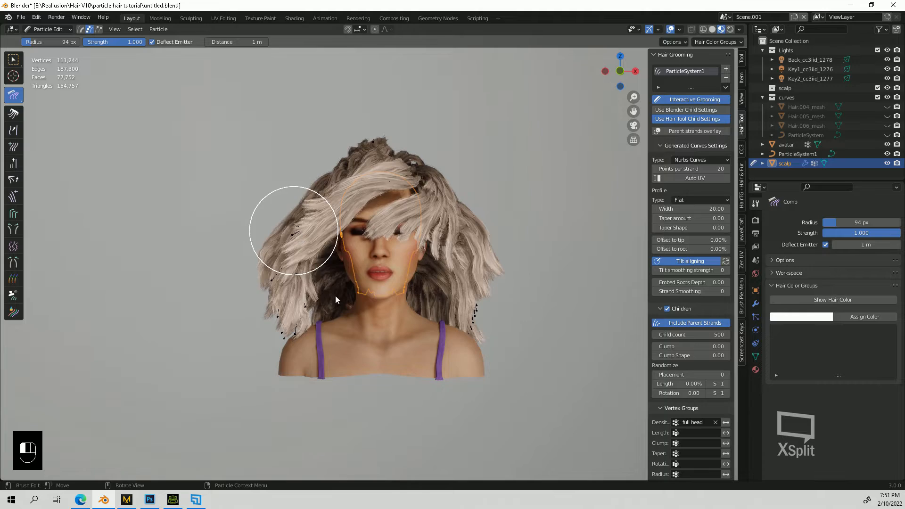
mouse_move(459, 337)
middle_down()
mouse_move(620, 340)
mouse_move(268, 347)
mouse_move(454, 341)
middle_up()
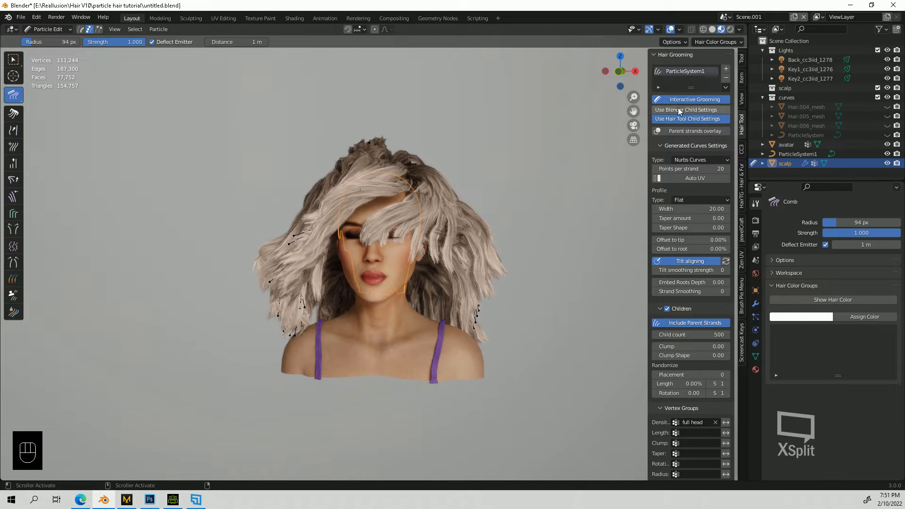
- Switch the groom to Blender child settings and set the particle system's children to Interpolated
click(756, 317)
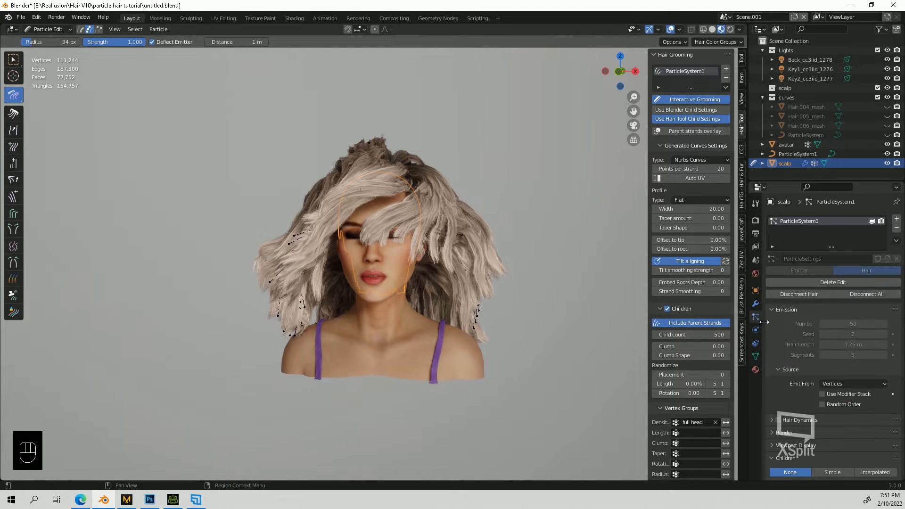
scroll(788, 364, down, 4)
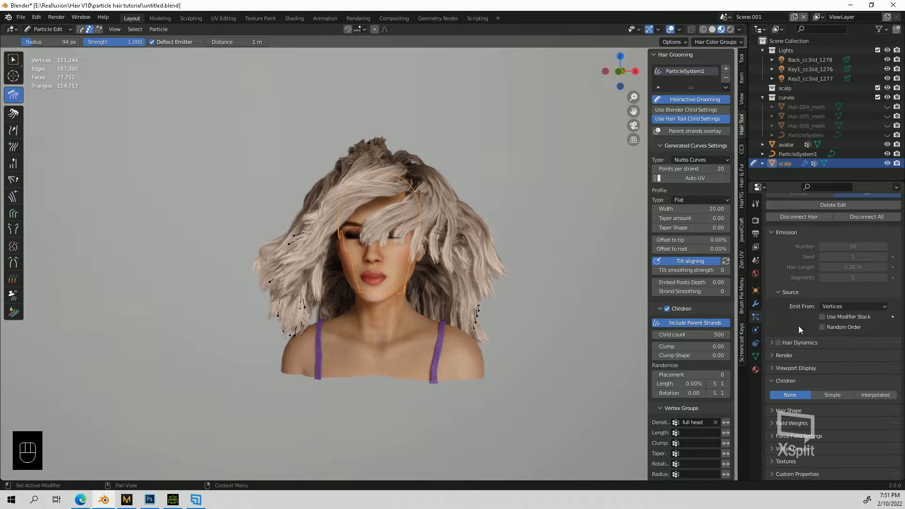
scroll(487, 233, up, 3)
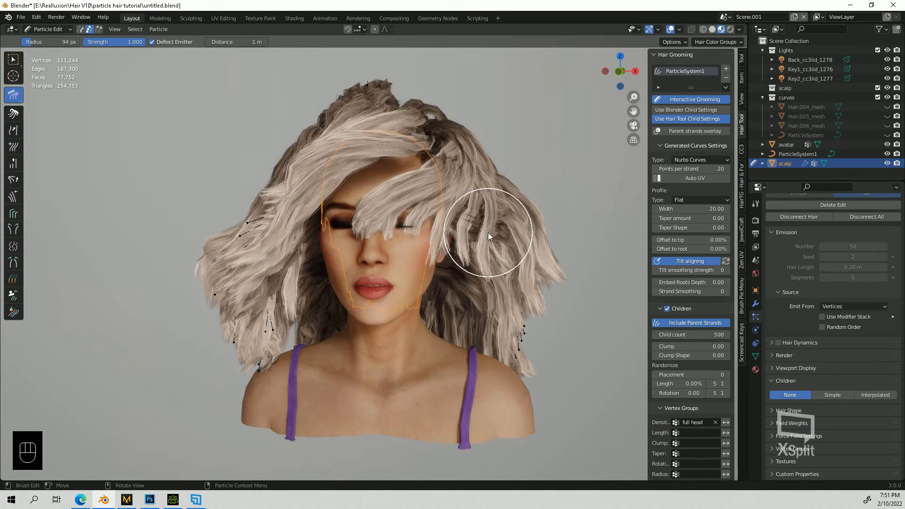
middle_drag(488, 233, 479, 236)
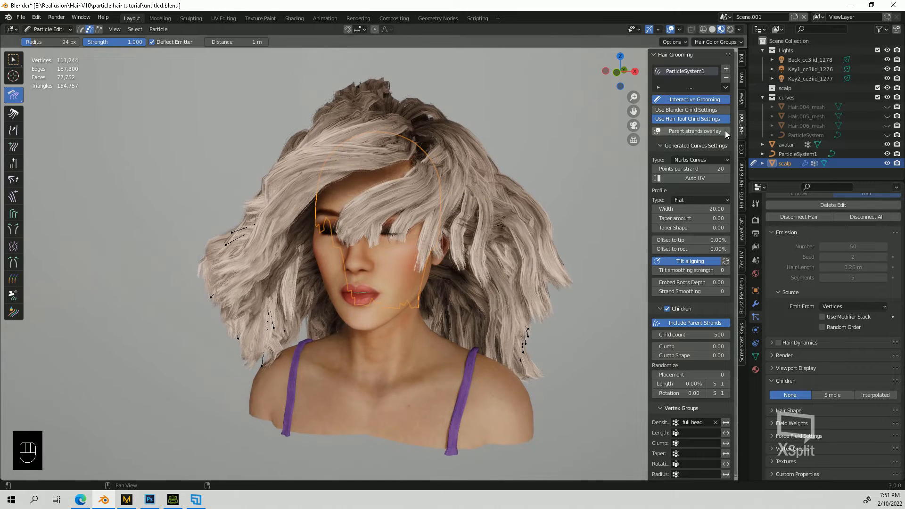
click(682, 110)
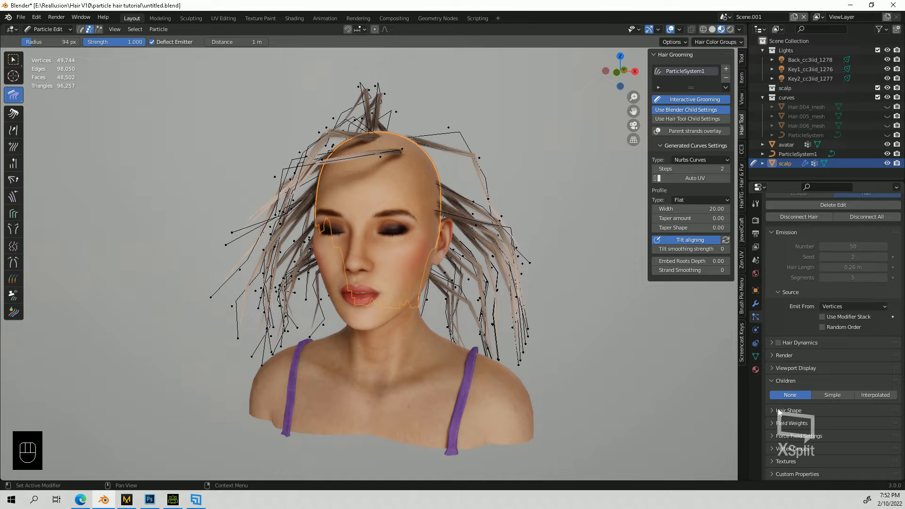
click(875, 395)
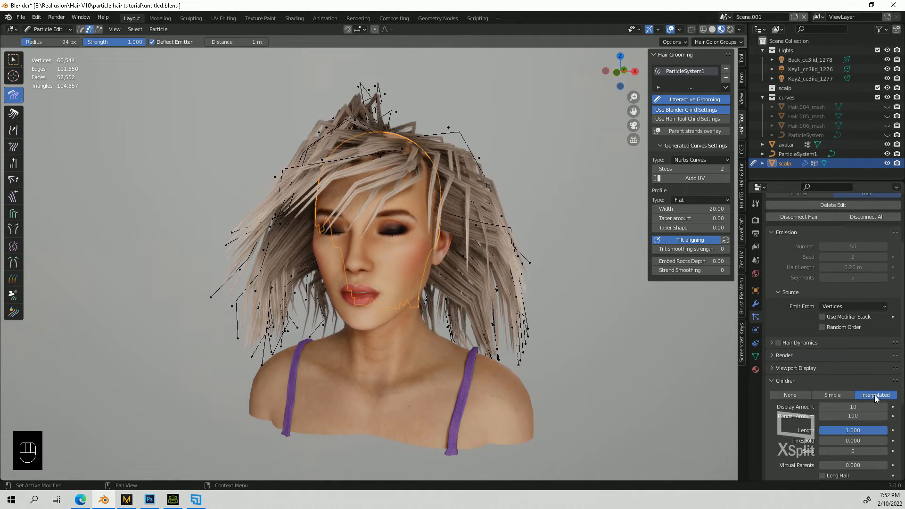
- Review the Interpolated children options of ParticleSystem1 and expand its Hair Shape settings
scroll(854, 431, down, 5)
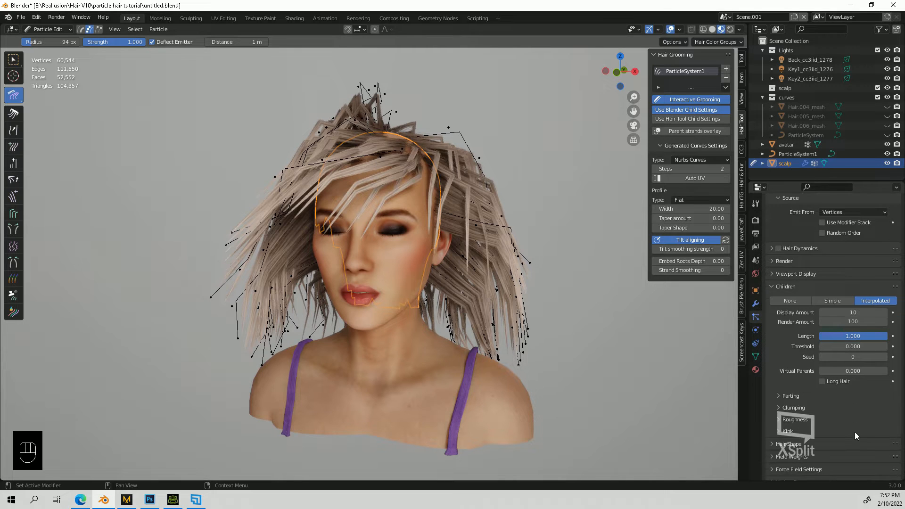
scroll(855, 432, up, 1)
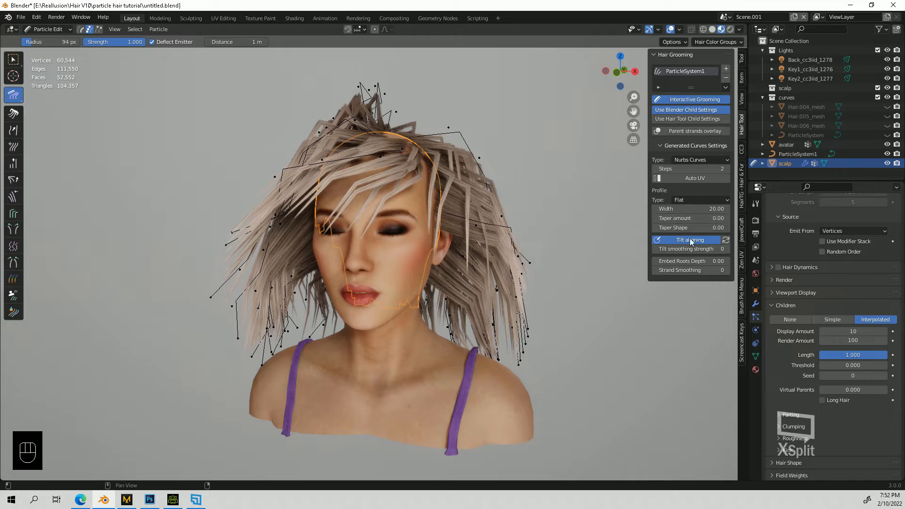
mouse_move(422, 332)
middle_down()
mouse_move(440, 336)
mouse_move(484, 316)
mouse_move(486, 327)
mouse_move(383, 335)
mouse_move(417, 328)
middle_up()
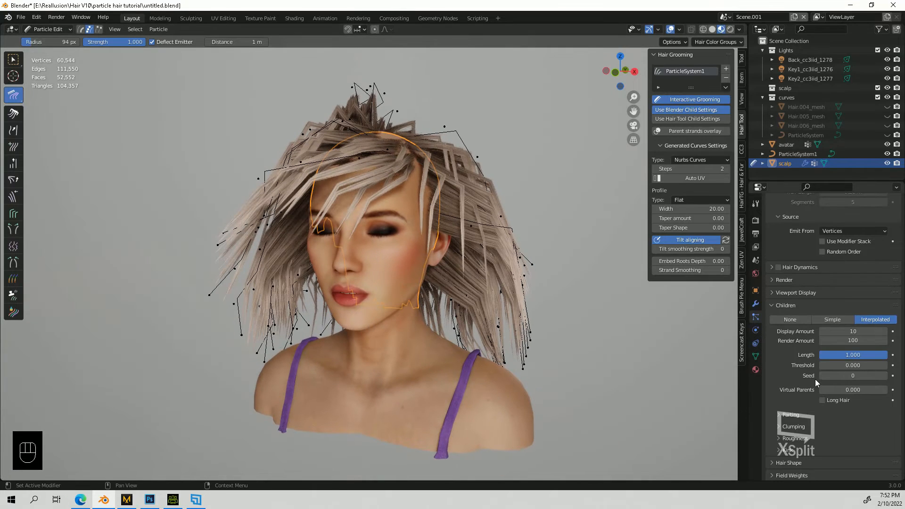
scroll(790, 385, down, 2)
scroll(784, 413, down, 2)
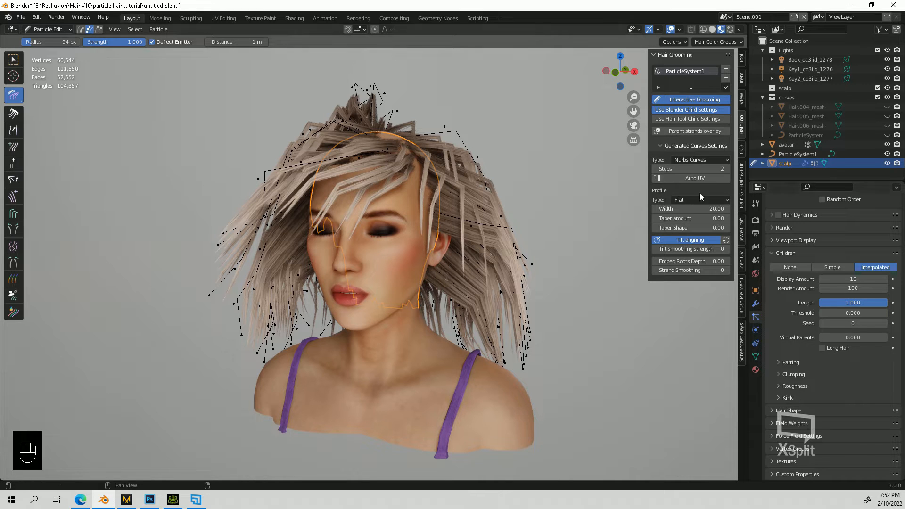
click(775, 411)
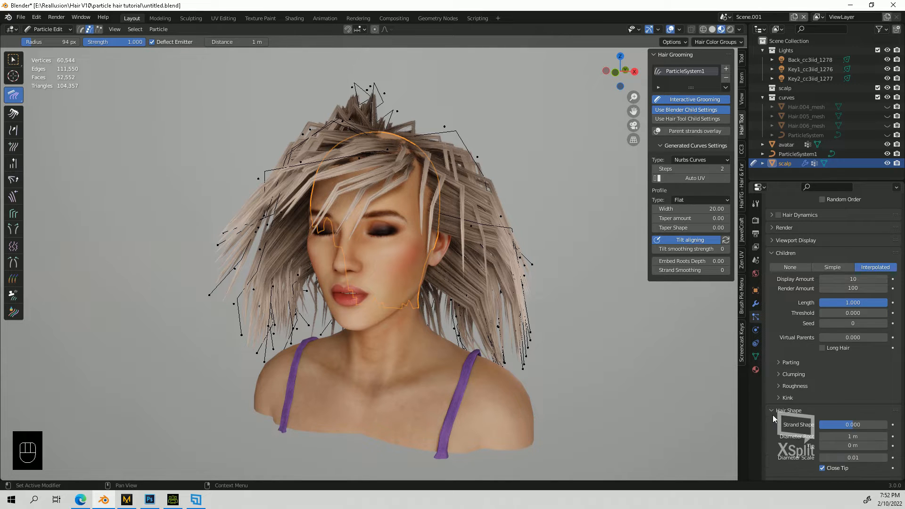
- Set the hair shape's tip diameter to 1 m so the strands keep their width to the ends
scroll(810, 419, down, 1)
click(852, 426)
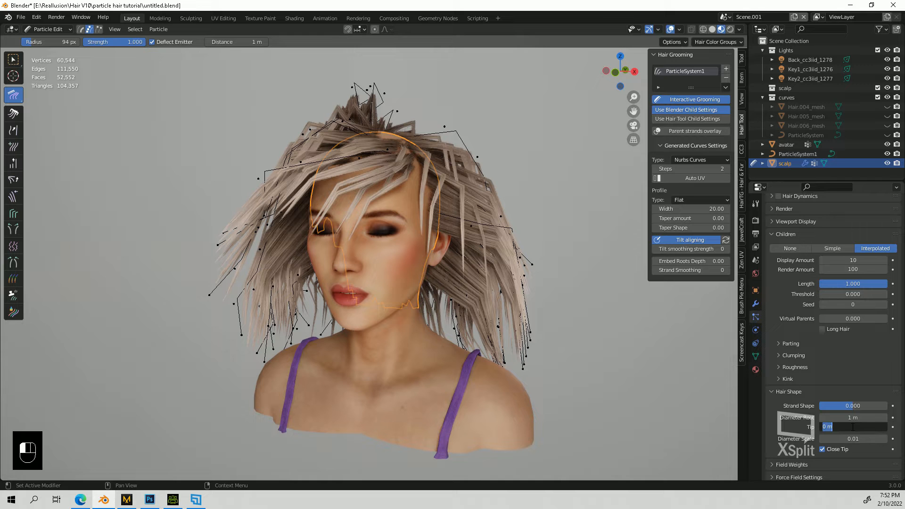
text(1)
key(Return)
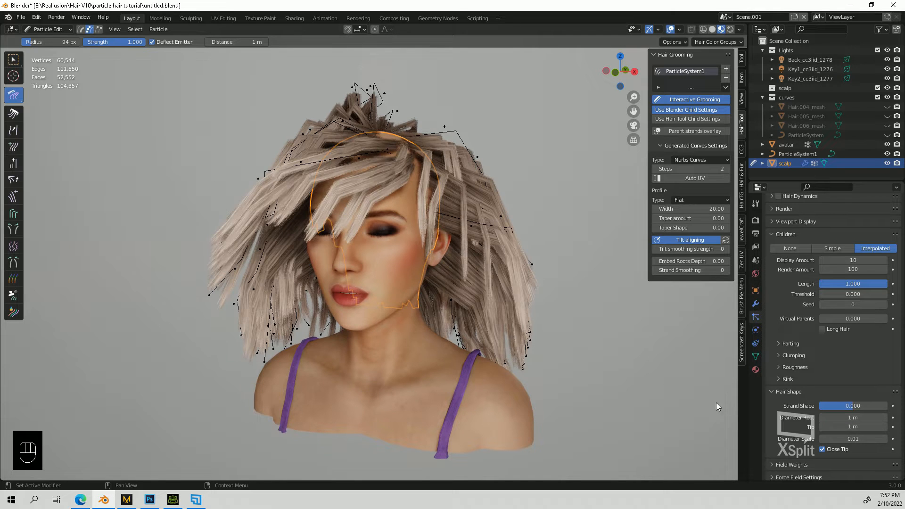
middle_drag(414, 255, 425, 265)
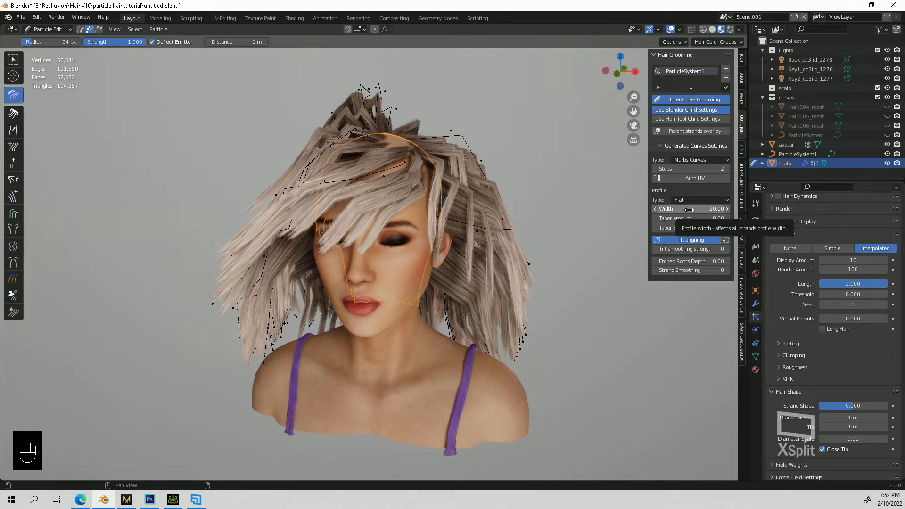
mouse_move(560, 341)
middle_down()
mouse_move(542, 372)
mouse_move(562, 326)
mouse_move(556, 338)
middle_up()
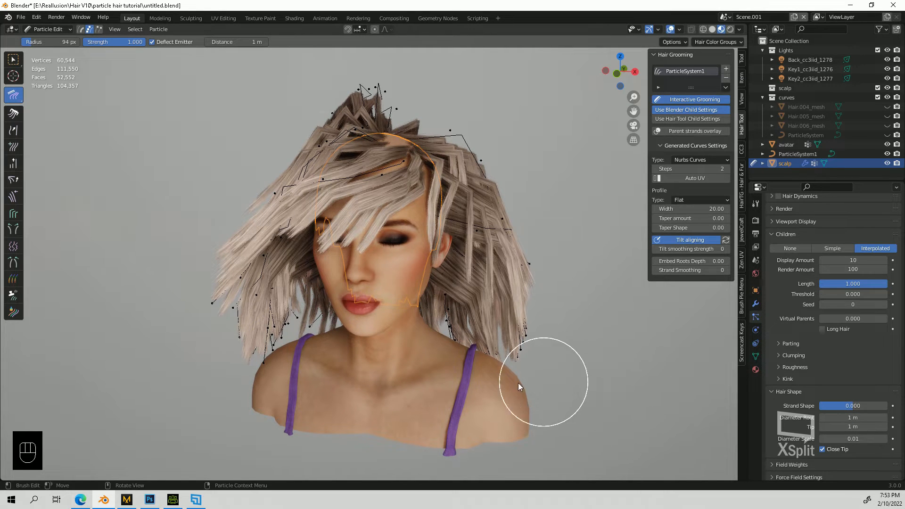
- Set the interpolated children's display amount to 15
middle_drag(487, 378, 493, 378)
scroll(853, 283, up, 1)
click(860, 279)
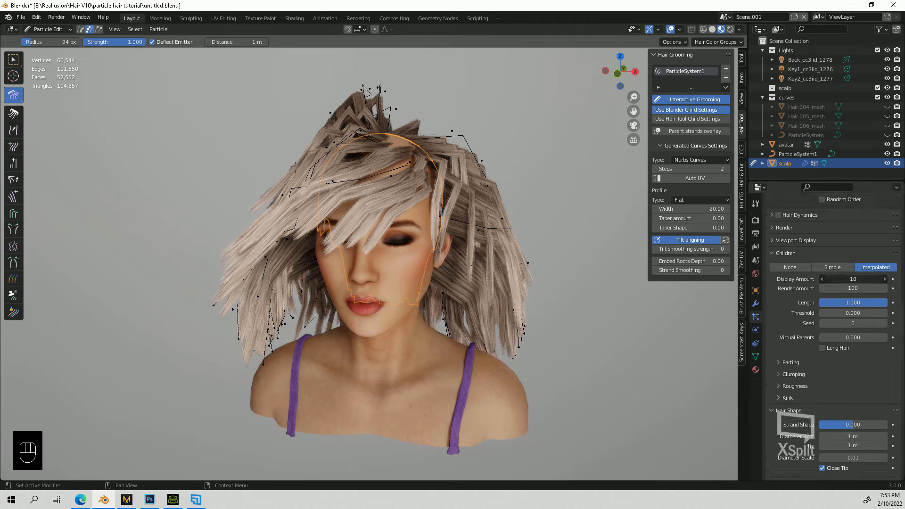
- Expand the particle system's Viewport Display and Render settings and set the render path steps to 7
scroll(786, 303, up, 3)
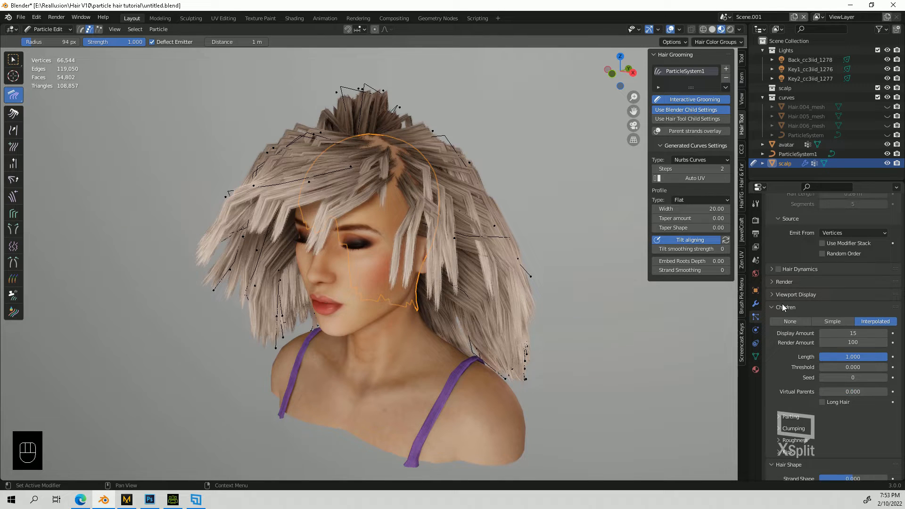
click(774, 294)
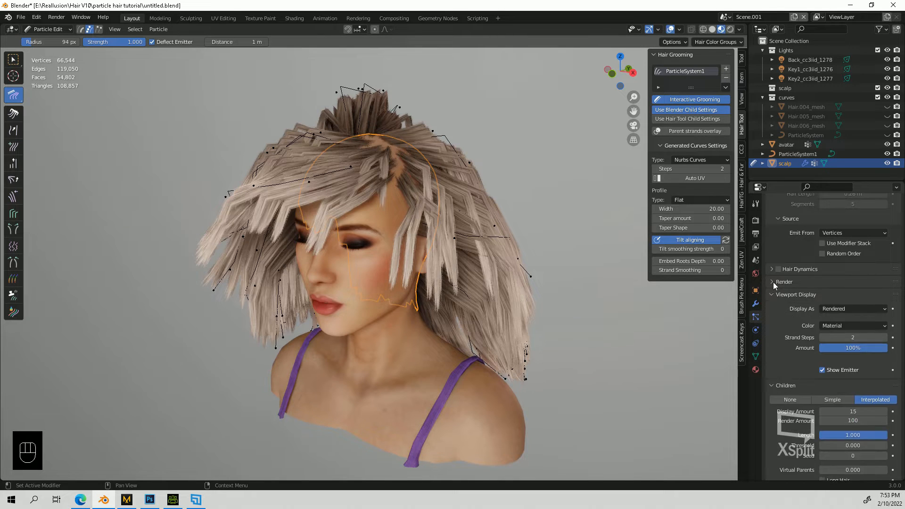
click(772, 281)
scroll(775, 334, down, 3)
drag(860, 318, 879, 317)
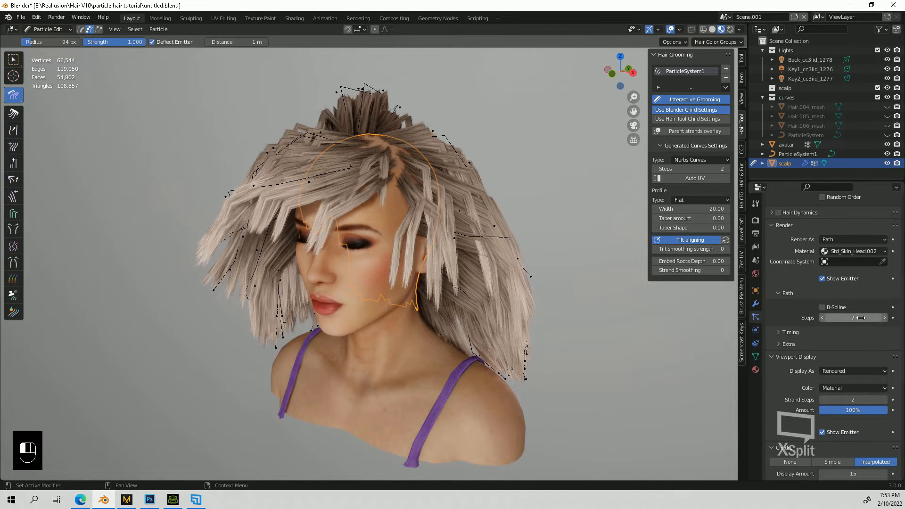
- Set the viewport strand steps to 7 and check the smoothness of the hair
click(856, 398)
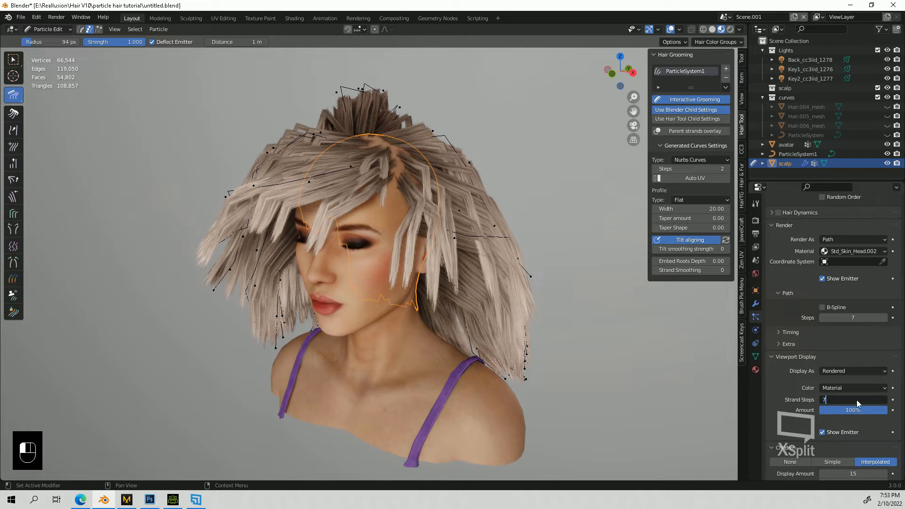
key(Return)
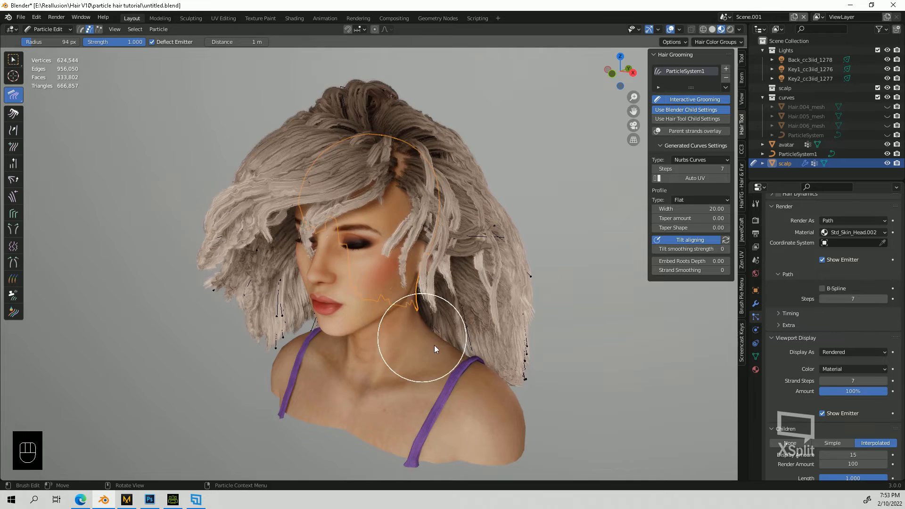
mouse_move(434, 345)
middle_down()
mouse_move(471, 339)
mouse_move(433, 353)
middle_up()
scroll(433, 353, up, 1)
scroll(835, 388, down, 1)
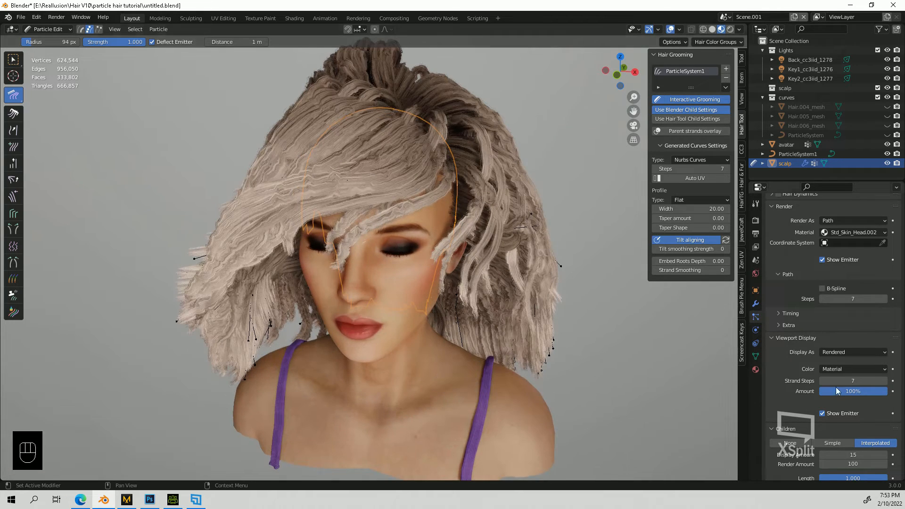
- Try 5 viewport strand steps, and reduce them further to 4
click(861, 382)
text(5)
key(Return)
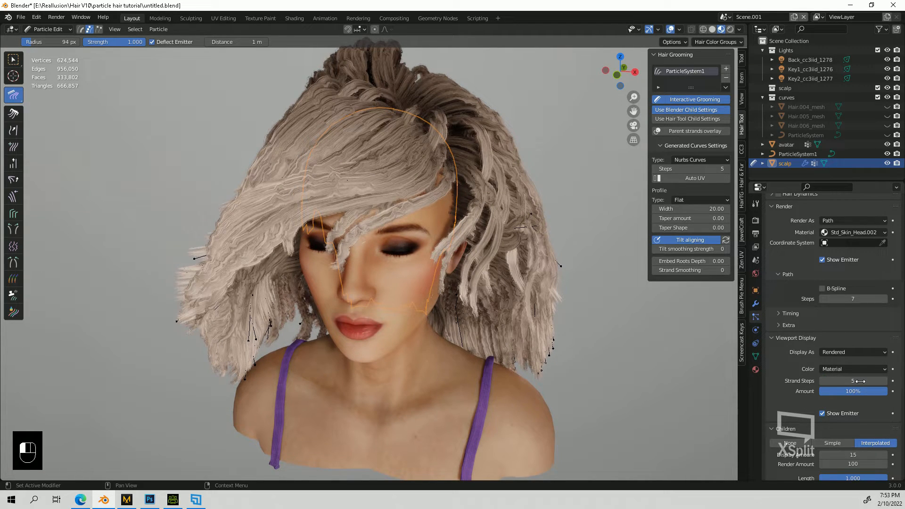
click(860, 381)
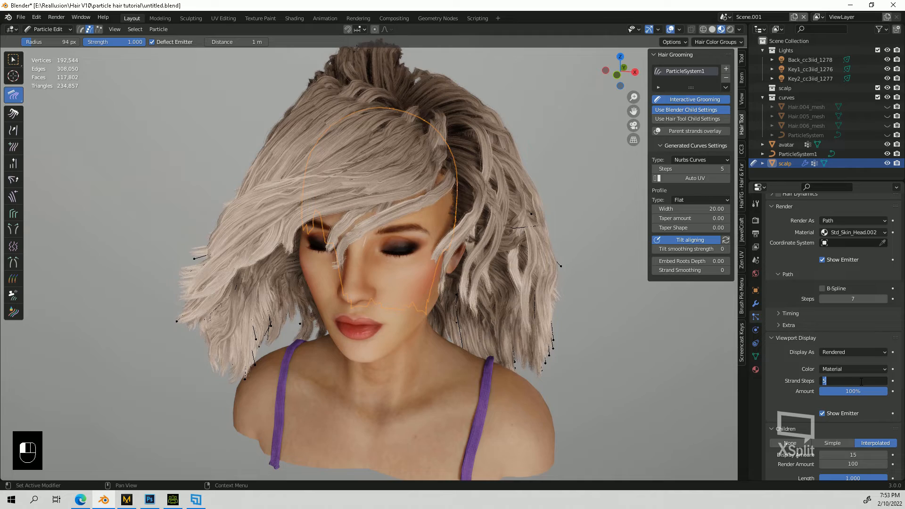
key(Return)
mouse_move(484, 414)
middle_down()
mouse_move(502, 398)
mouse_move(493, 406)
mouse_move(372, 374)
mouse_move(580, 370)
mouse_move(344, 373)
mouse_move(341, 363)
mouse_move(519, 364)
mouse_move(354, 367)
mouse_move(363, 366)
middle_up()
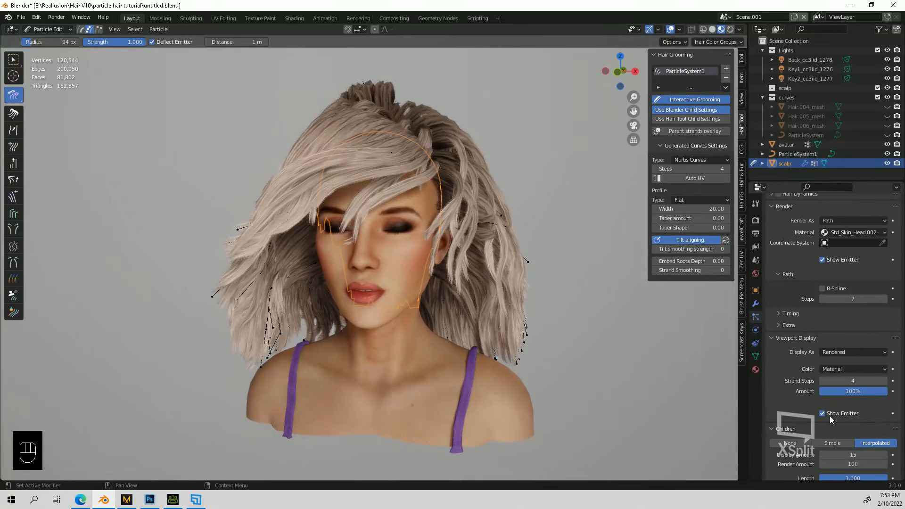
- Expand the children's Kink settings and set the kink type to Curl
scroll(788, 412, down, 8)
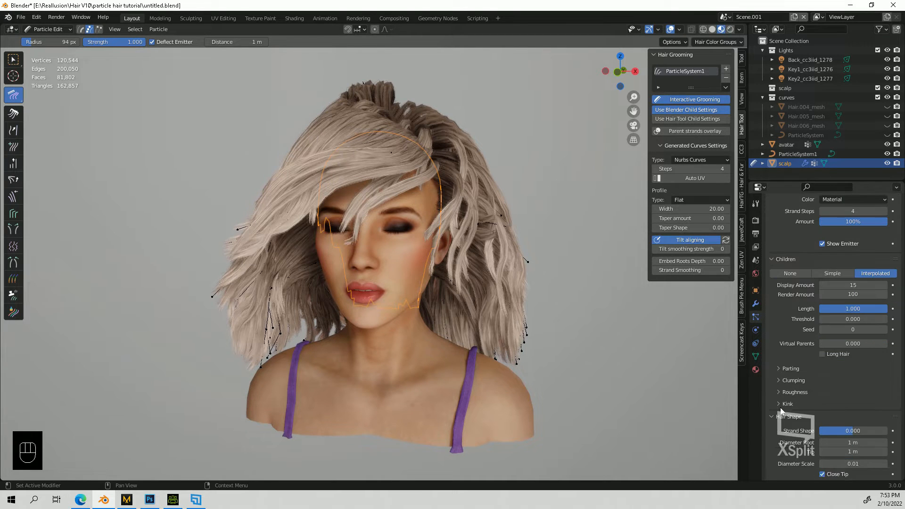
click(779, 403)
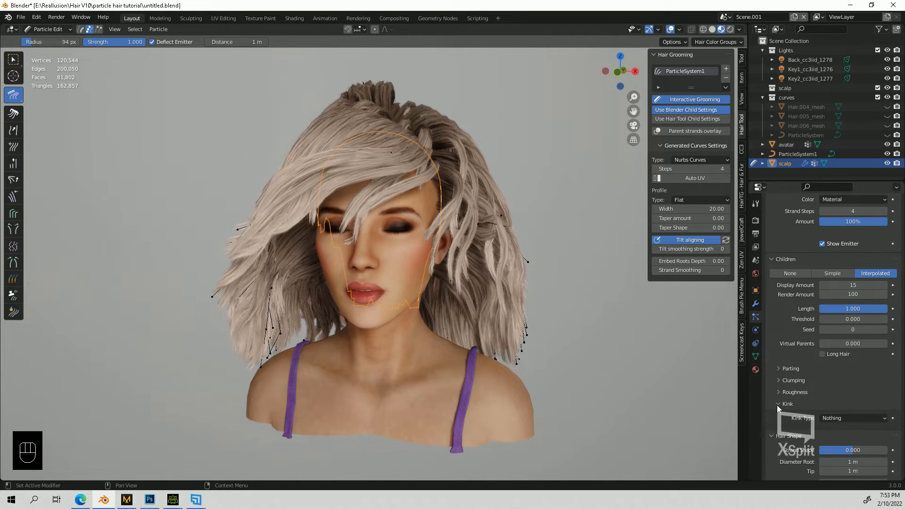
scroll(782, 405, down, 4)
click(838, 333)
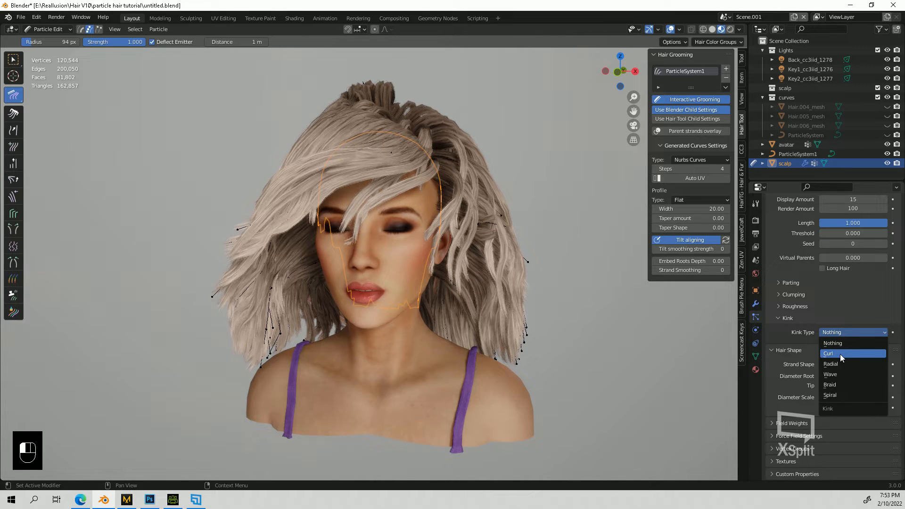
click(840, 354)
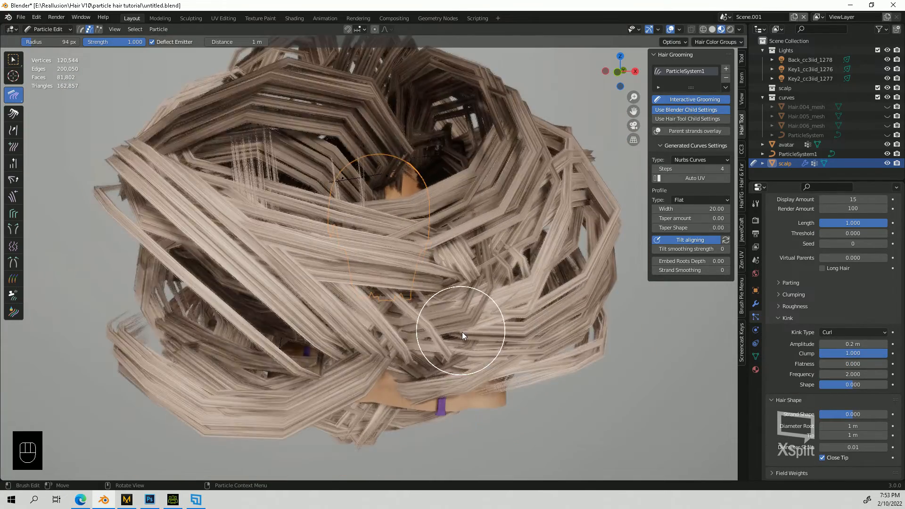
middle_drag(462, 331, 473, 355)
- Set the curl kink's amplitude to 0.005 m
click(852, 344)
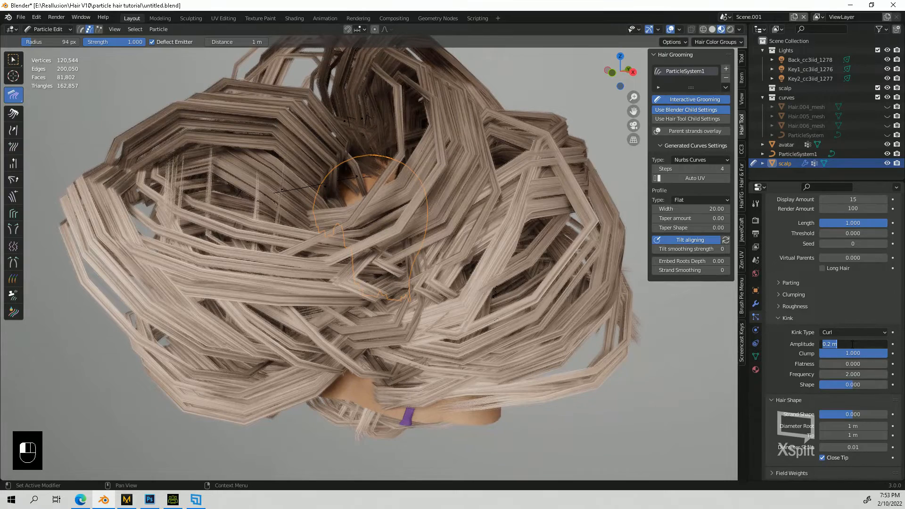
text(0.005)
key(Return)
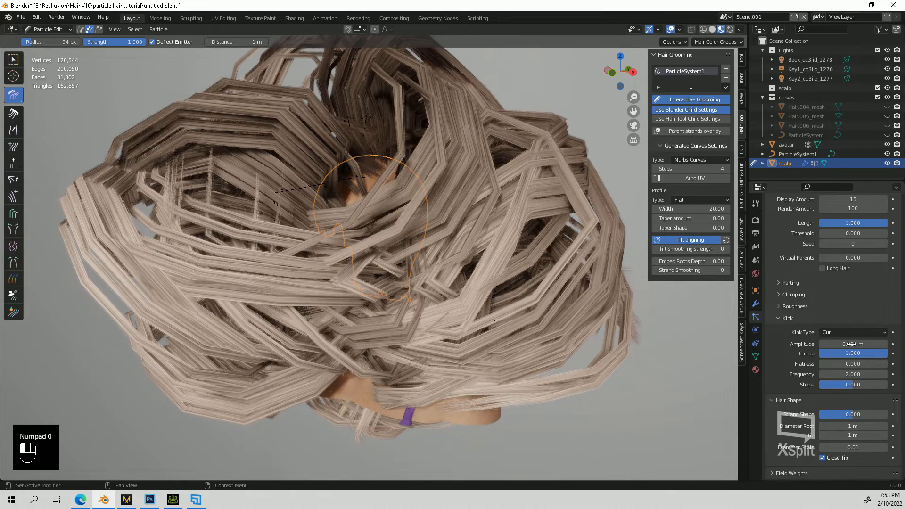
middle_drag(431, 332, 464, 325)
scroll(471, 324, up, 2)
- Try a curl frequency of 10, and raise it to 50 to compare the waves
drag(848, 373, 843, 374)
click(843, 374)
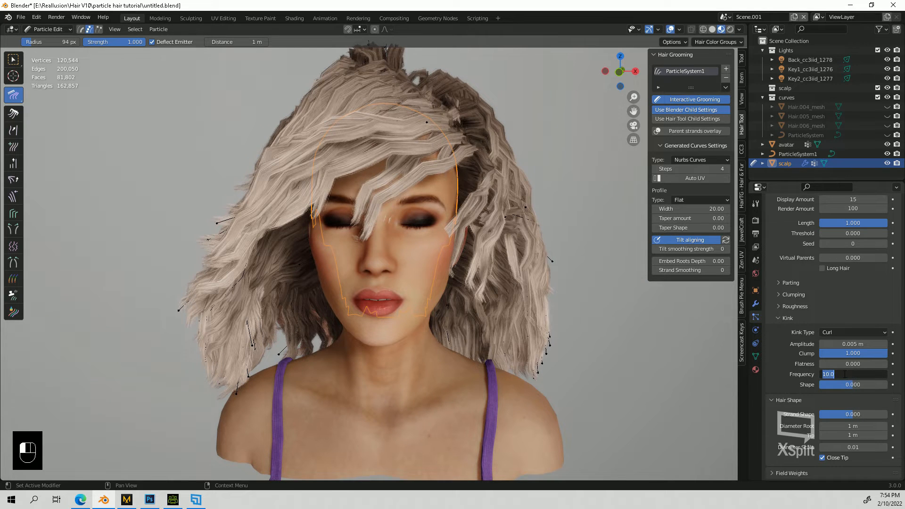
text(0)
key(Return)
drag(843, 373, 848, 374)
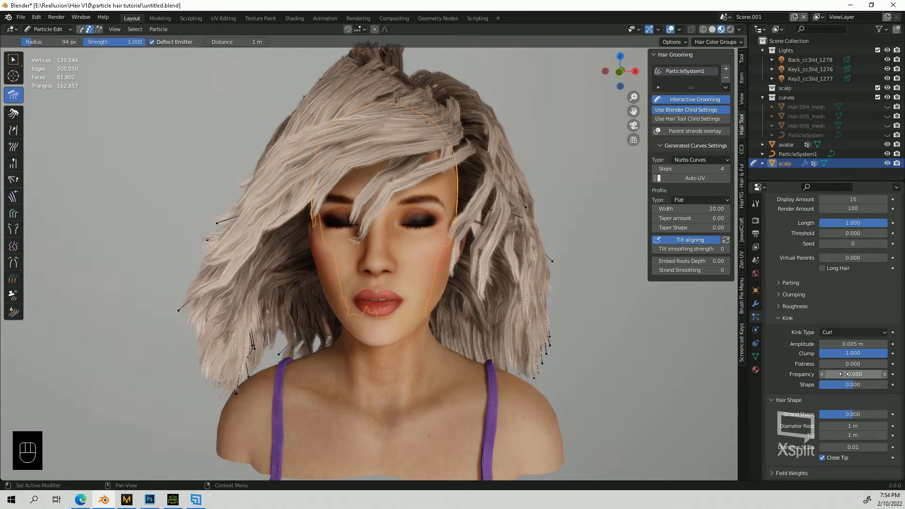
middle_drag(550, 386, 519, 396)
- Try curl amplitudes of 0.1 m and 0.5 m, and enter a frequency of 10
click(846, 344)
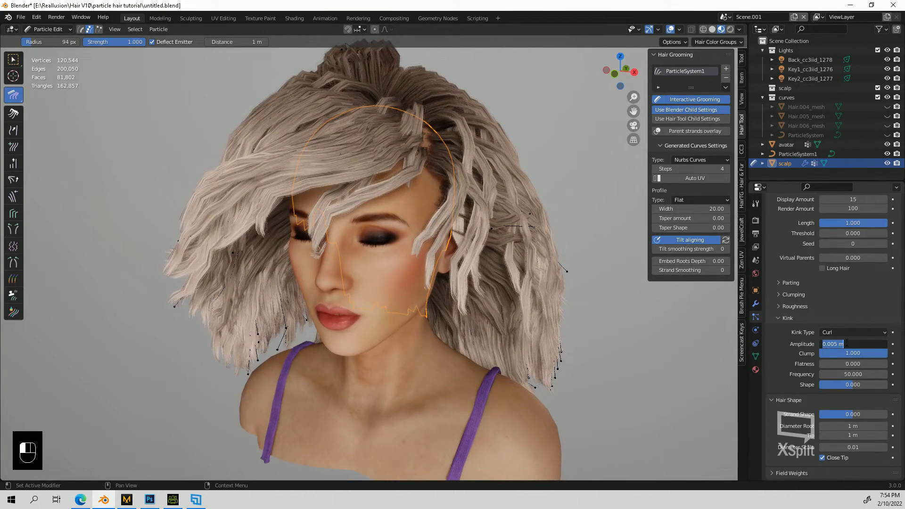
text(0.1)
key(Return)
middle_drag(438, 372, 461, 363)
click(852, 344)
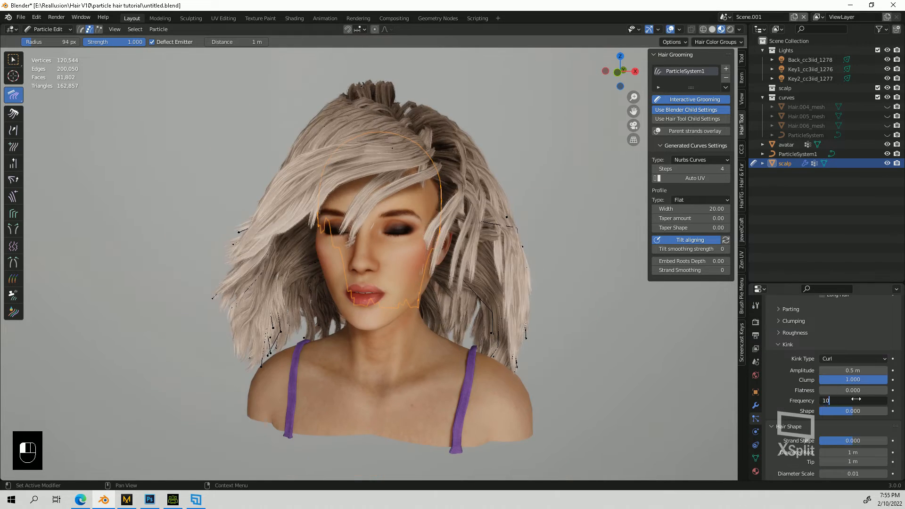
middle_drag(464, 303, 453, 355)
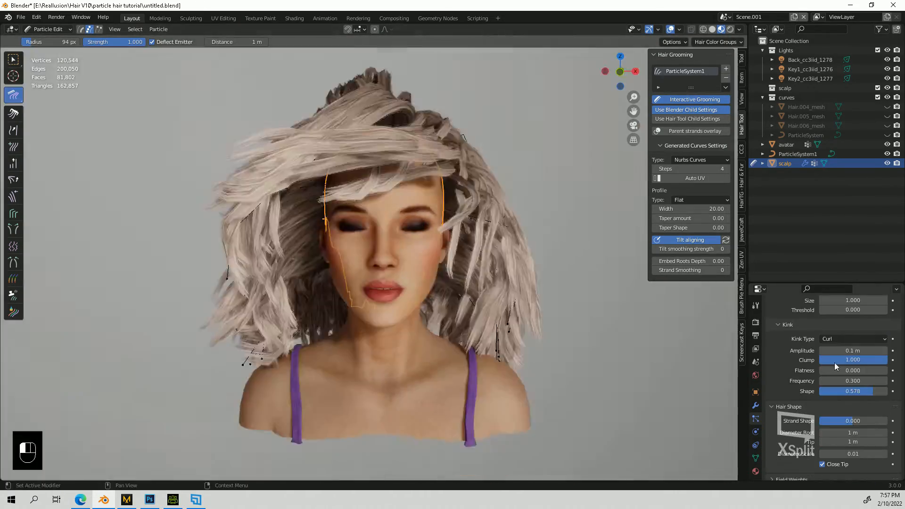
- Set the curl amplitude to 0.005 m and frequency to 9, with 6 strand steps
key(KP_0)
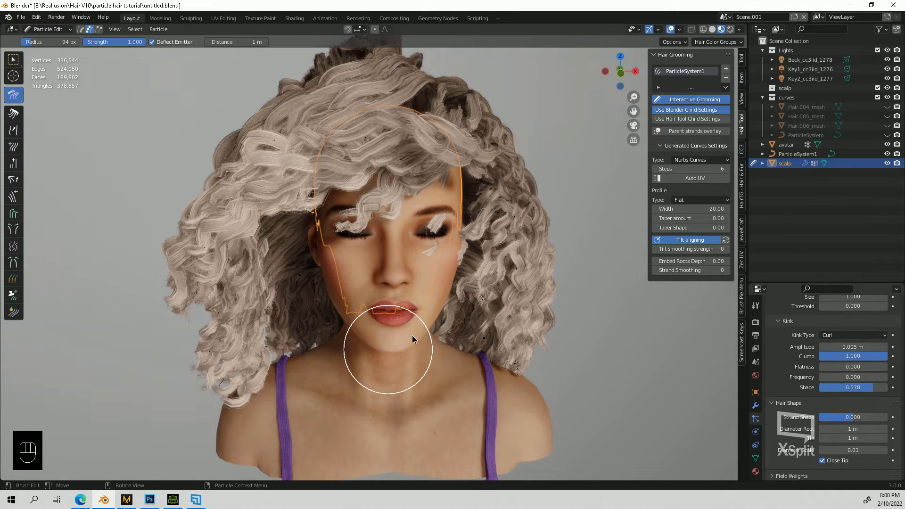
middle_drag(412, 335, 277, 337)
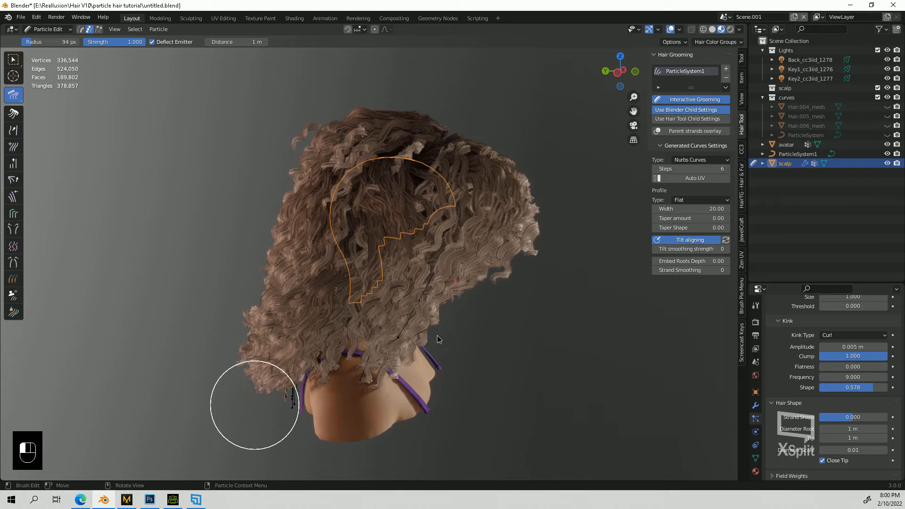
- Comb the lower strands at the back of the head outward to the side and check the curly hairstyle from several angles
middle_drag(437, 335, 314, 377)
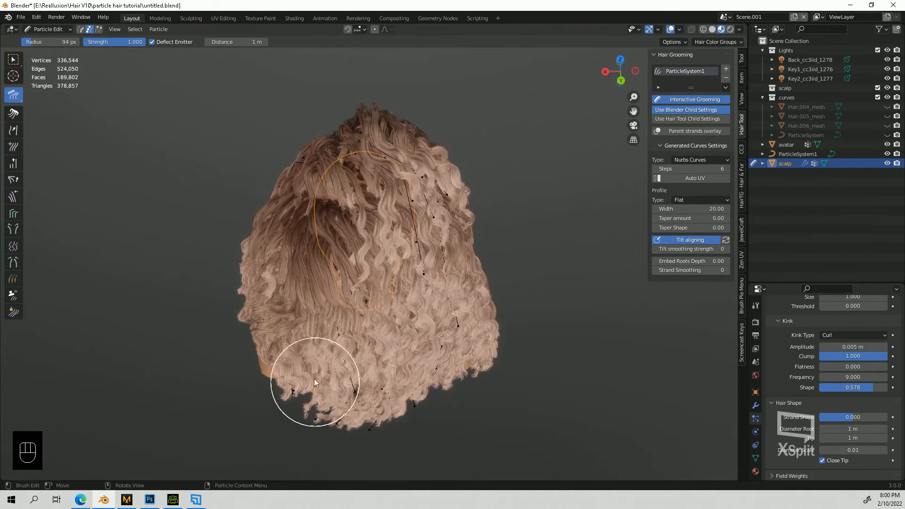
drag(313, 378, 229, 385)
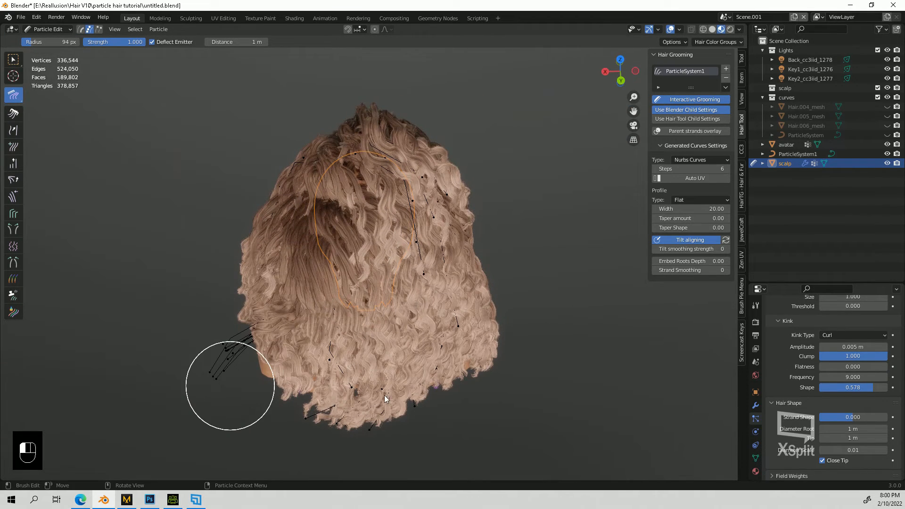
middle_drag(277, 301, 439, 263)
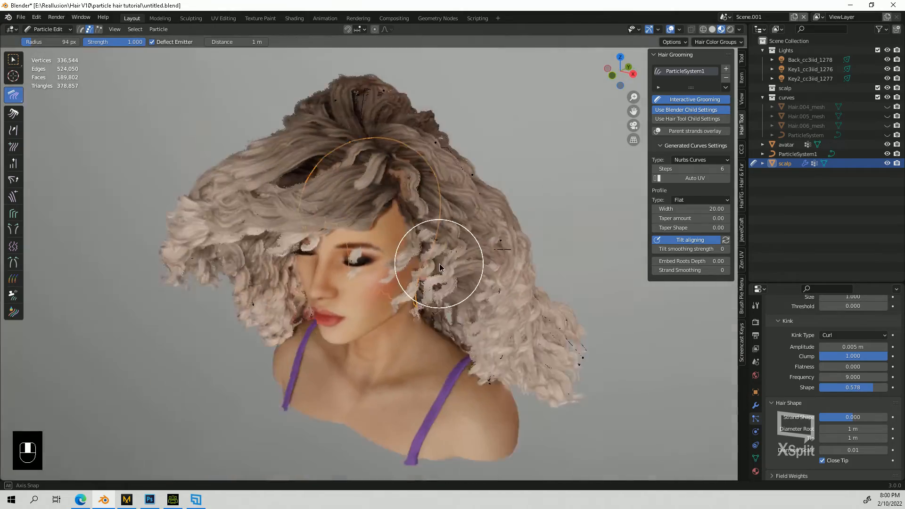
middle_drag(561, 410, 442, 392)
middle_drag(423, 413, 420, 380)
middle_drag(505, 315, 423, 312)
scroll(431, 305, up, 1)
scroll(429, 306, down, 2)
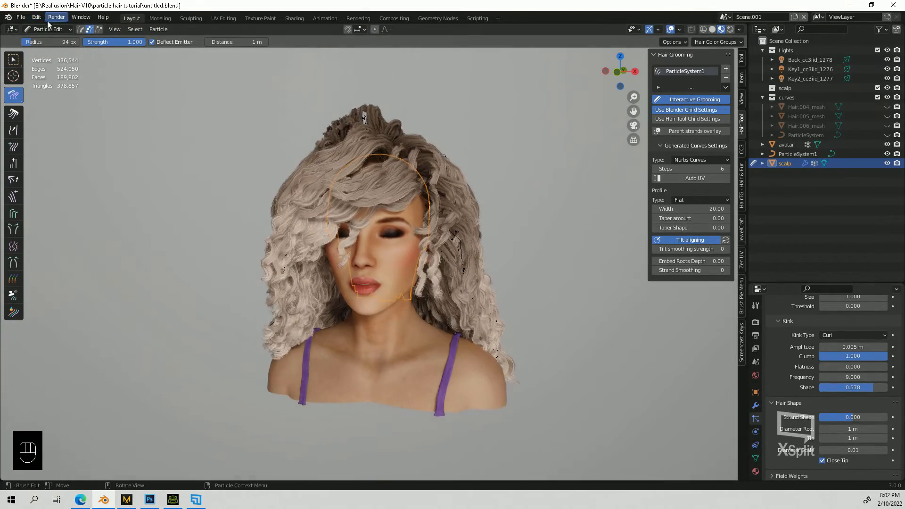
- In Object Mode, select the ParticleSystem1 hair curves and assign UV region 1 to their strands
click(47, 29)
click(47, 40)
click(337, 143)
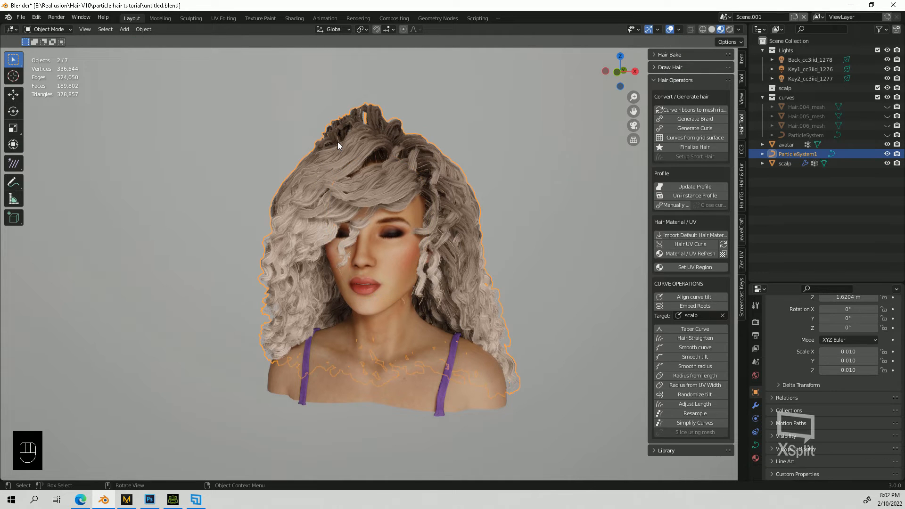
key(ctrl+shift+h)
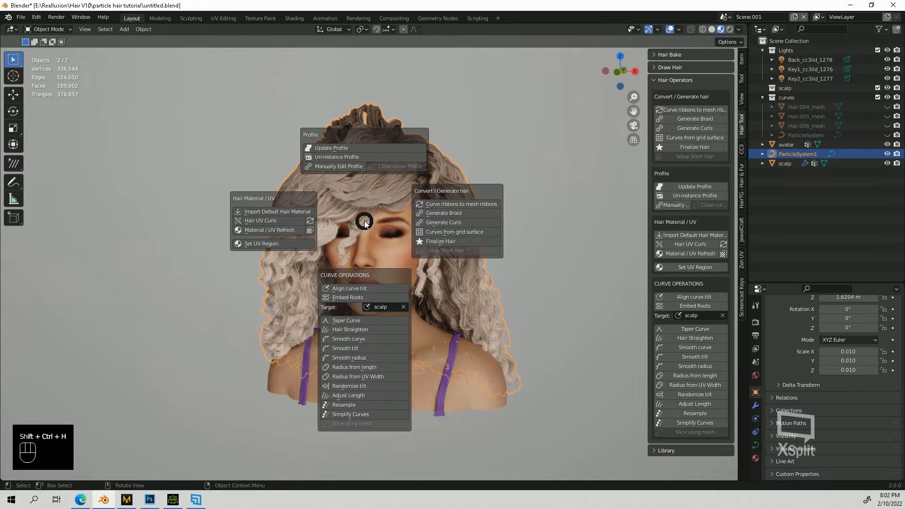
click(271, 245)
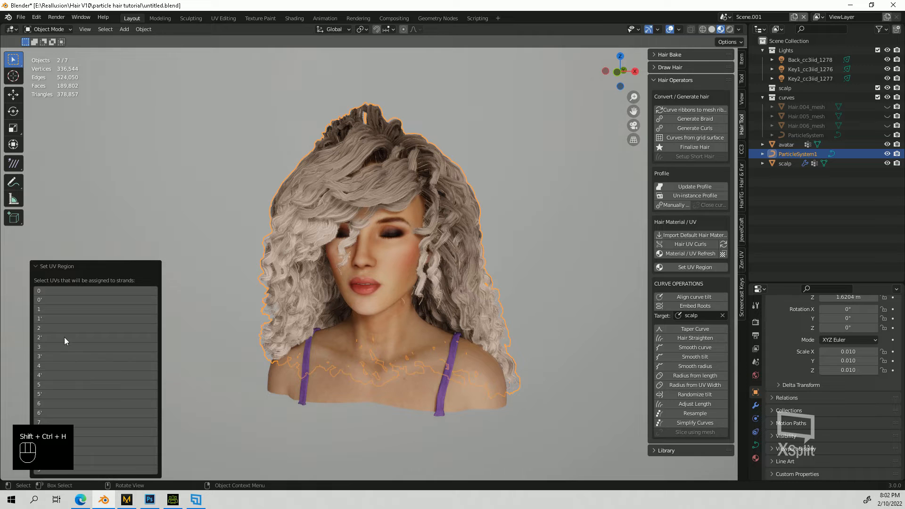
click(60, 312)
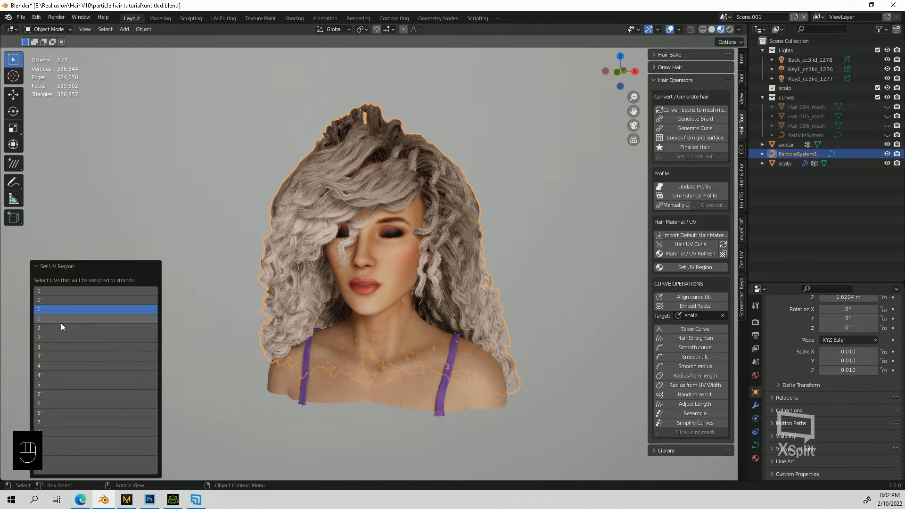
- Try UV regions 1 and 1' on the hair strands, and assign regions 2, 2', 3, 3' and 4 to them
shift+click(61, 319)
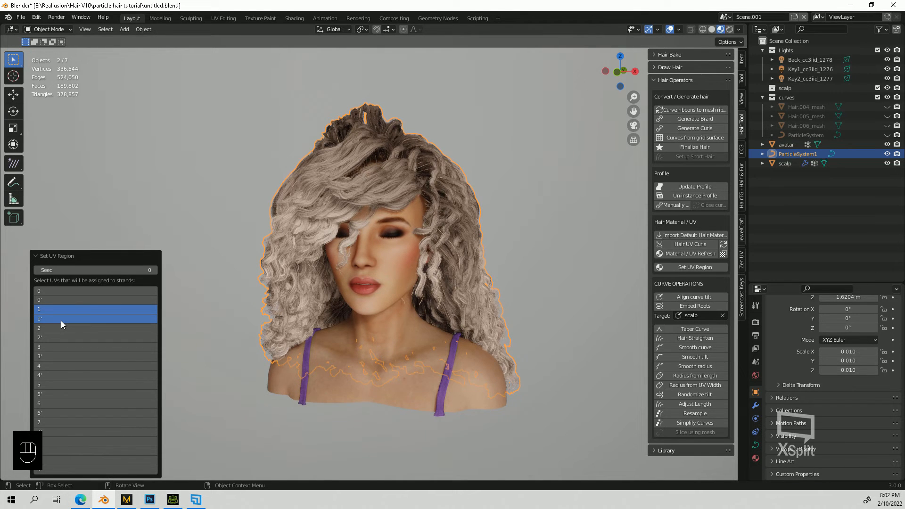
click(58, 327)
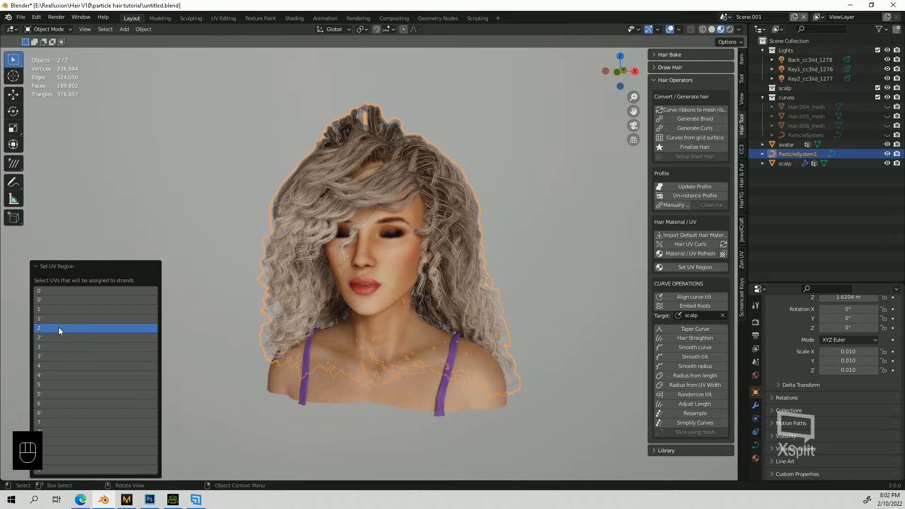
shift+click(56, 346)
shift+click(55, 364)
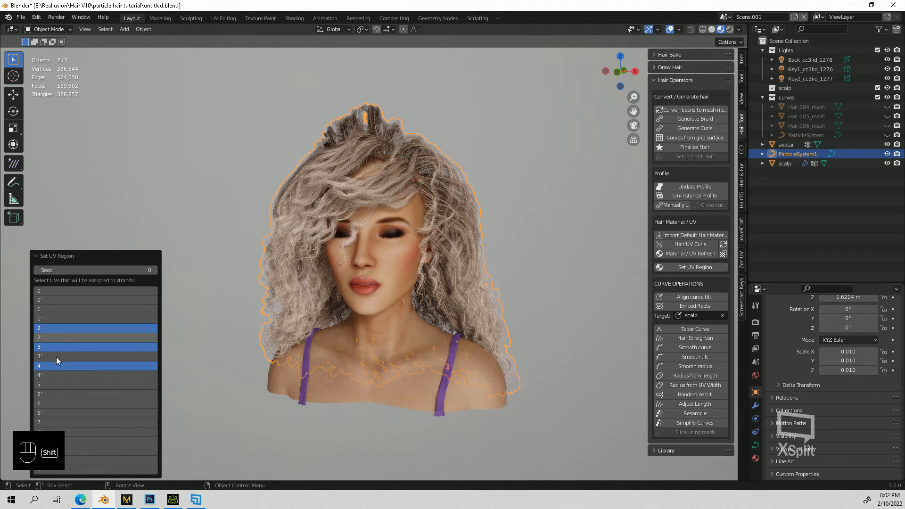
shift+click(55, 338)
shift+click(56, 357)
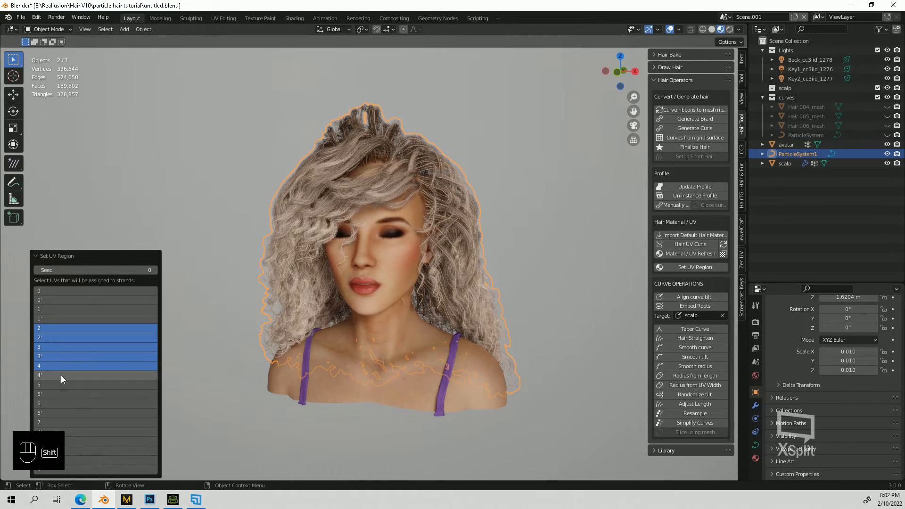
click(521, 310)
mouse_move(521, 310)
middle_down()
mouse_move(343, 316)
mouse_move(530, 311)
middle_up()
scroll(530, 312, up, 5)
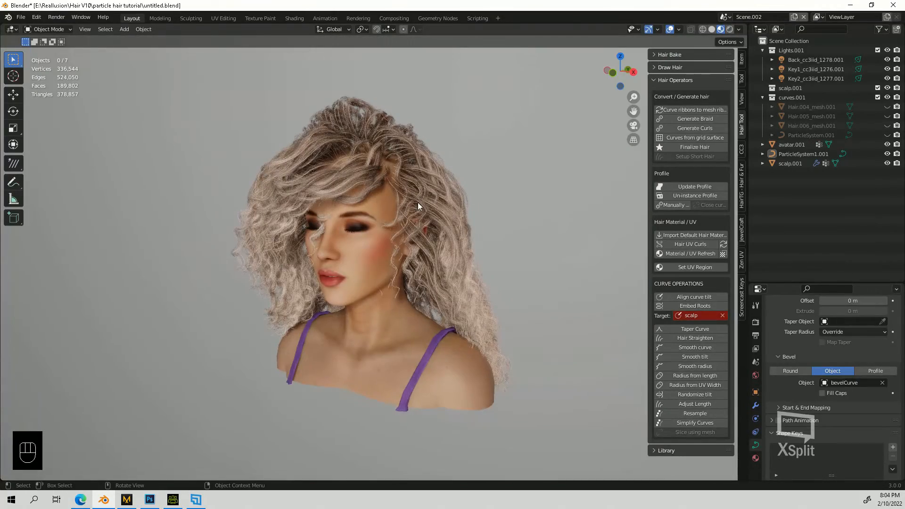
- Select the scalp, switch it to Particle Edit mode and turn on interactive grooming for its particle hair
click(390, 202)
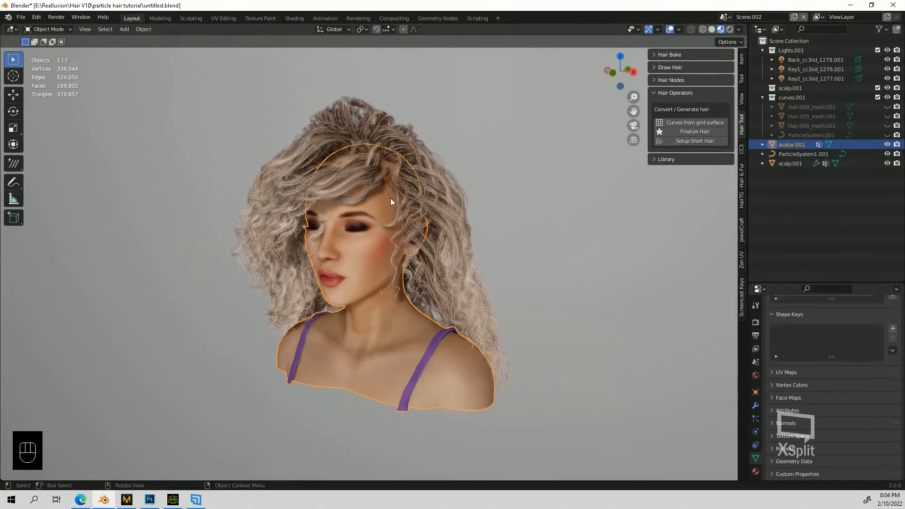
click(384, 199)
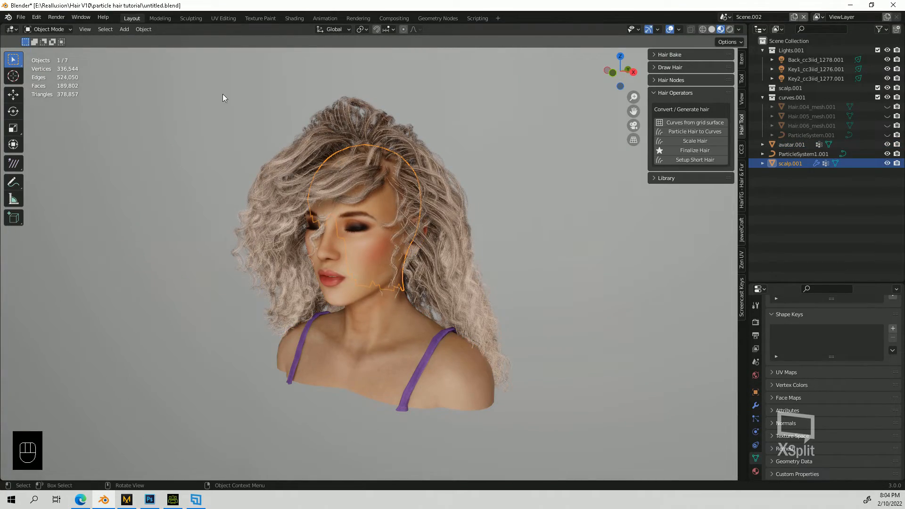
click(47, 29)
click(58, 103)
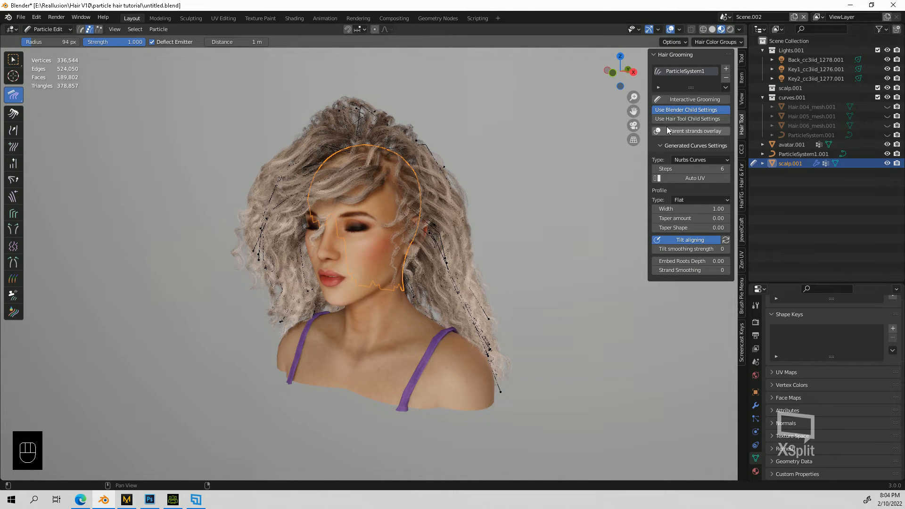
click(689, 98)
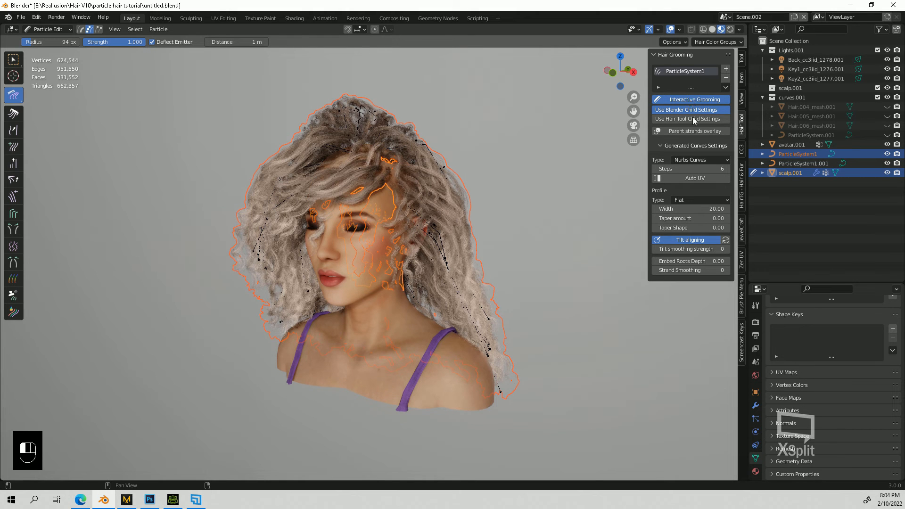
- Set the display amount of the interpolated child hairs to 25 in the scalp's particle settings
click(755, 419)
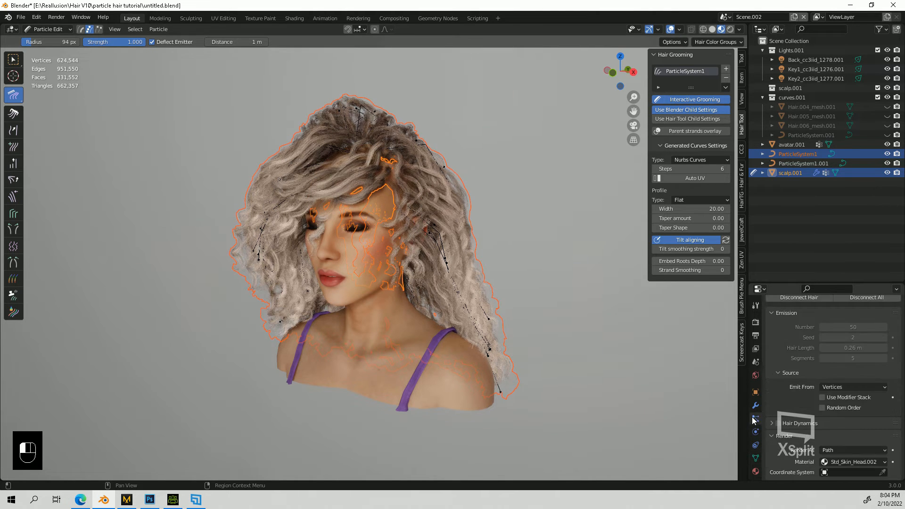
scroll(786, 417, up, 2)
scroll(786, 417, down, 3)
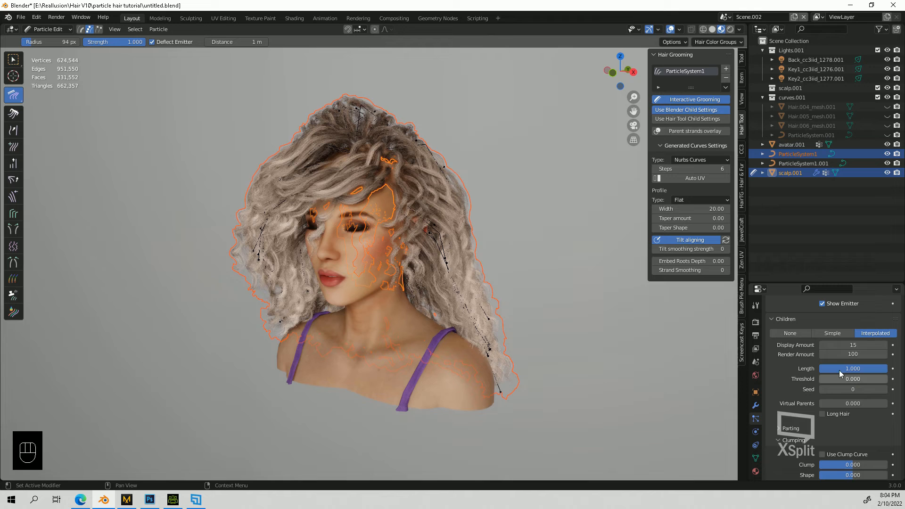
click(855, 345)
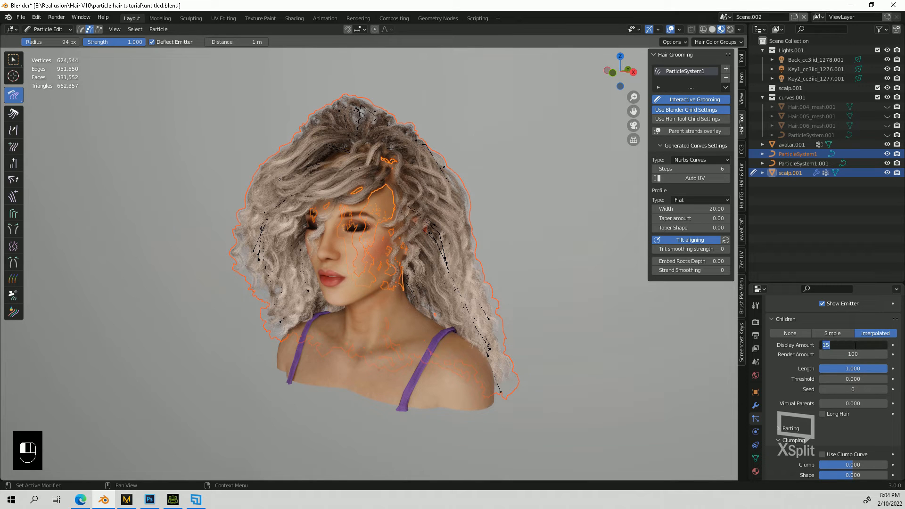
text(25)
key(Return)
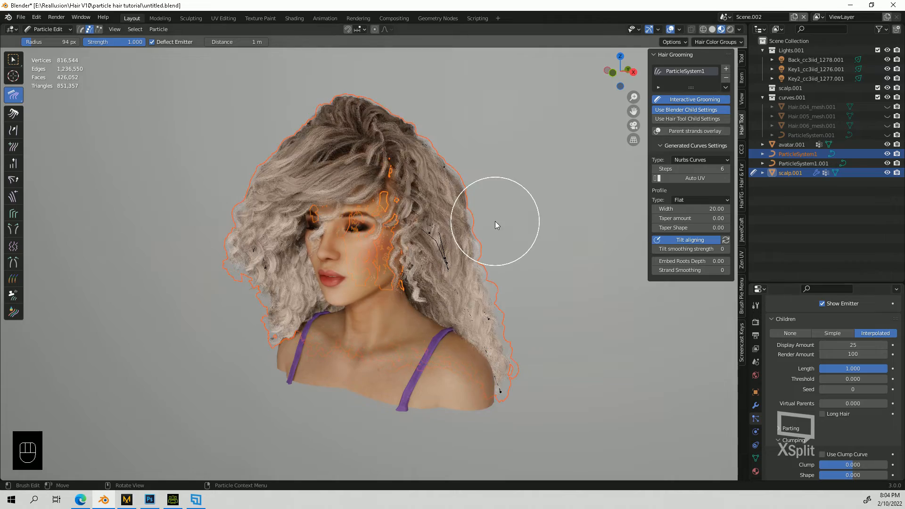
middle_drag(495, 222, 490, 260)
- Return to Object Mode and select the newly generated ParticleSystem1 hair curves
click(47, 29)
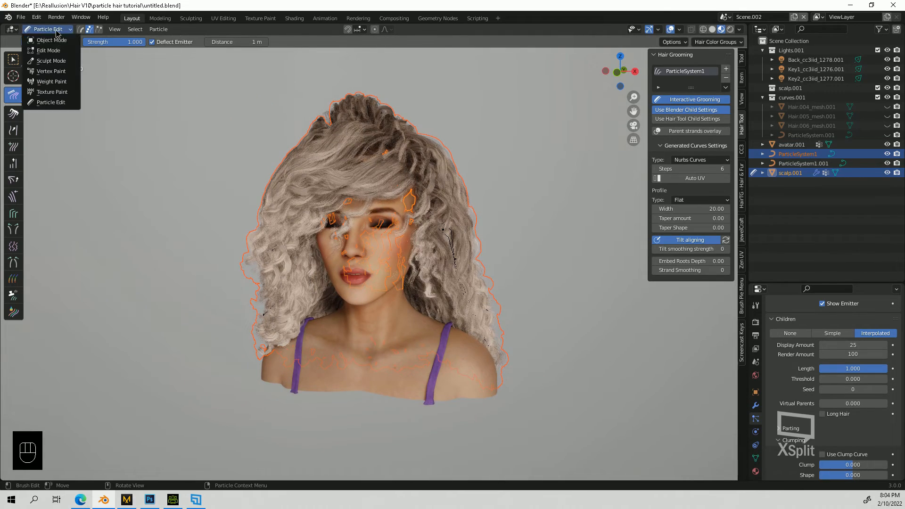
click(37, 37)
click(463, 192)
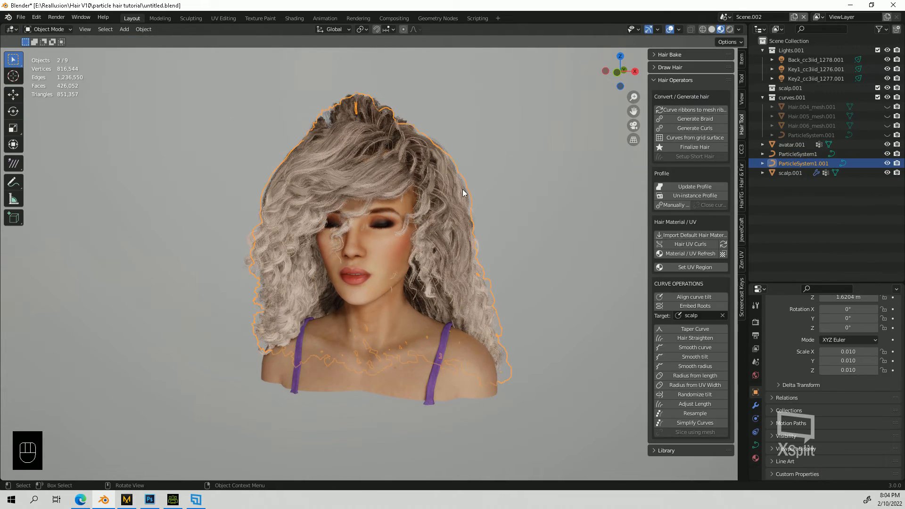
click(388, 201)
middle_drag(403, 203, 378, 213)
click(377, 216)
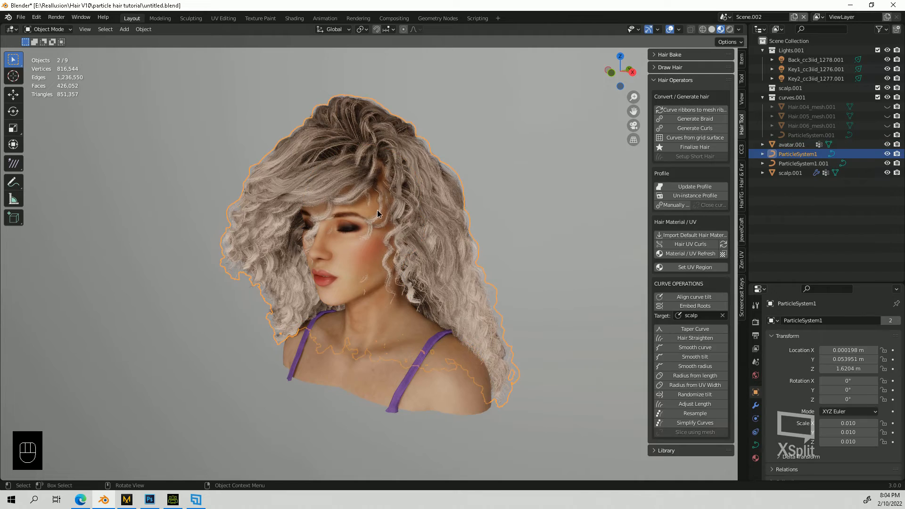
click(377, 210)
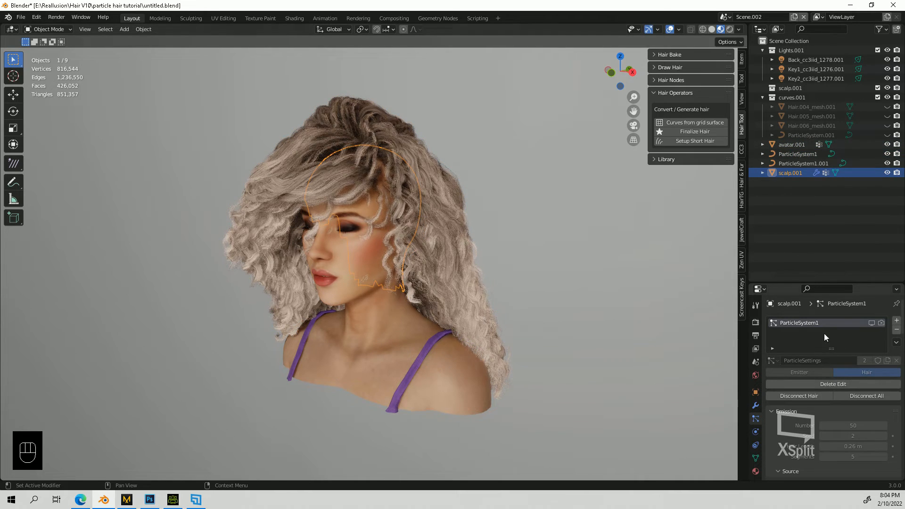
click(539, 289)
middle_drag(539, 289, 462, 215)
click(462, 215)
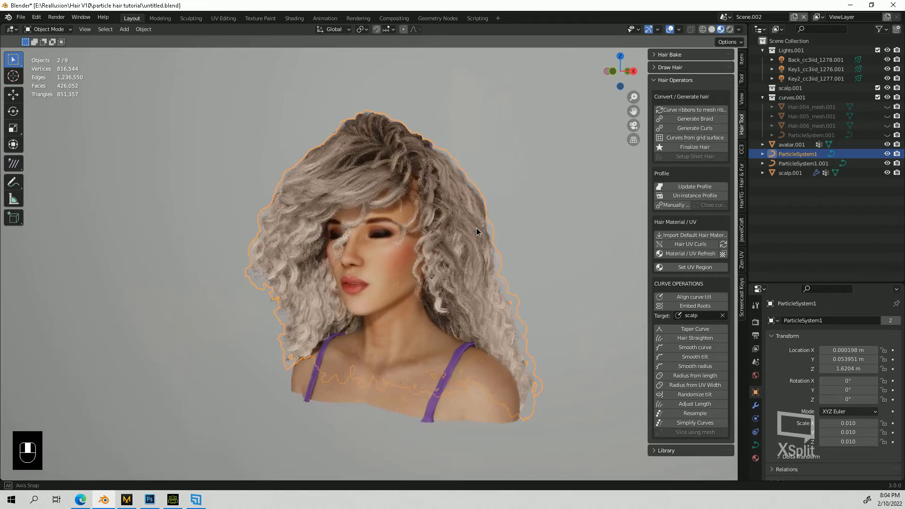
- Reposition hair strands around the side of the face by their tips with the hair modelling tool
click(13, 163)
middle_drag(439, 291, 383, 288)
scroll(327, 269, up, 5)
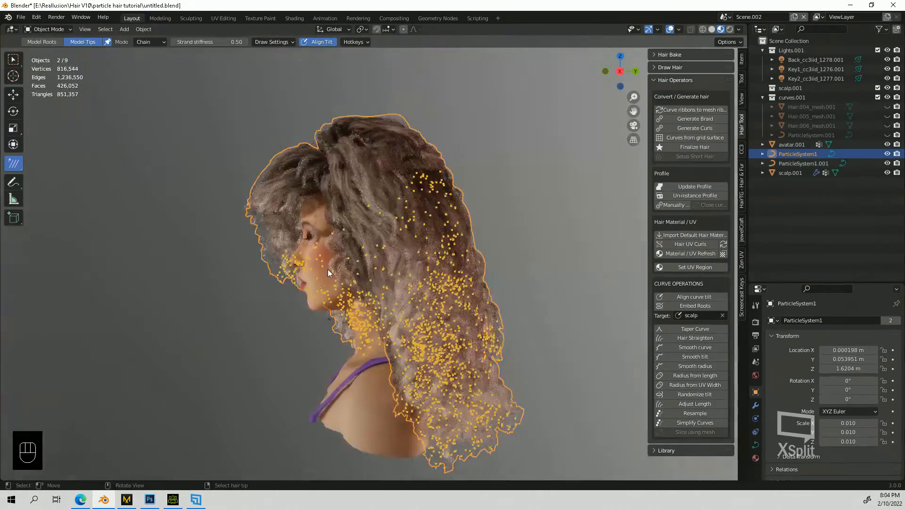
middle_drag(330, 253, 295, 246)
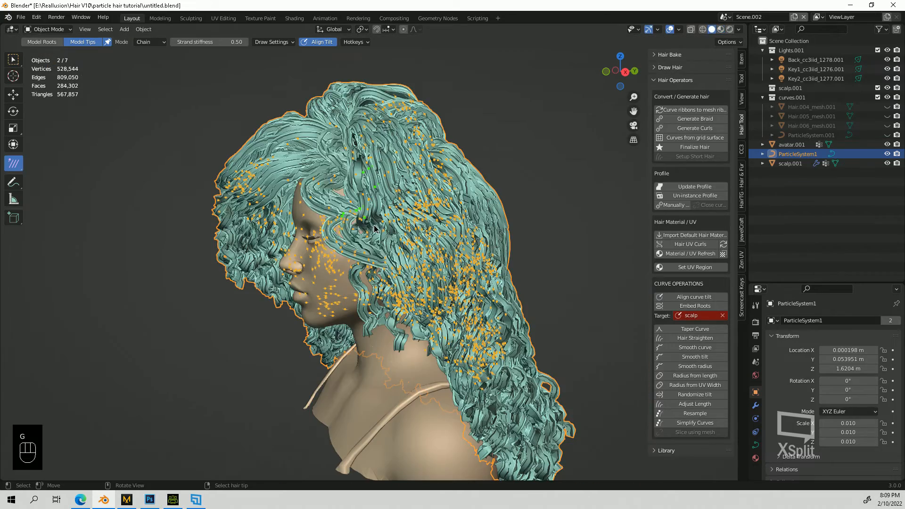
middle_drag(405, 325, 430, 324)
scroll(430, 324, down, 2)
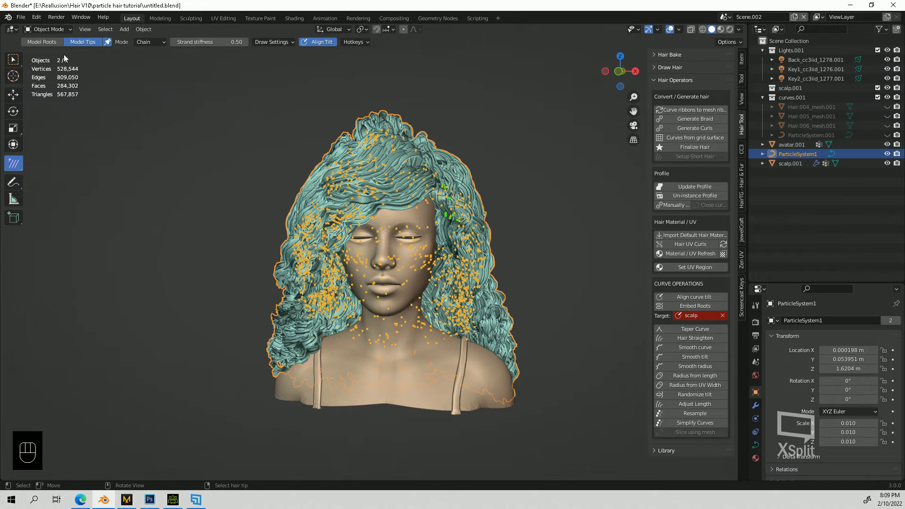
- Leave the hair modelling tool for box selection and show the hairstyle in Material Preview shading
click(13, 59)
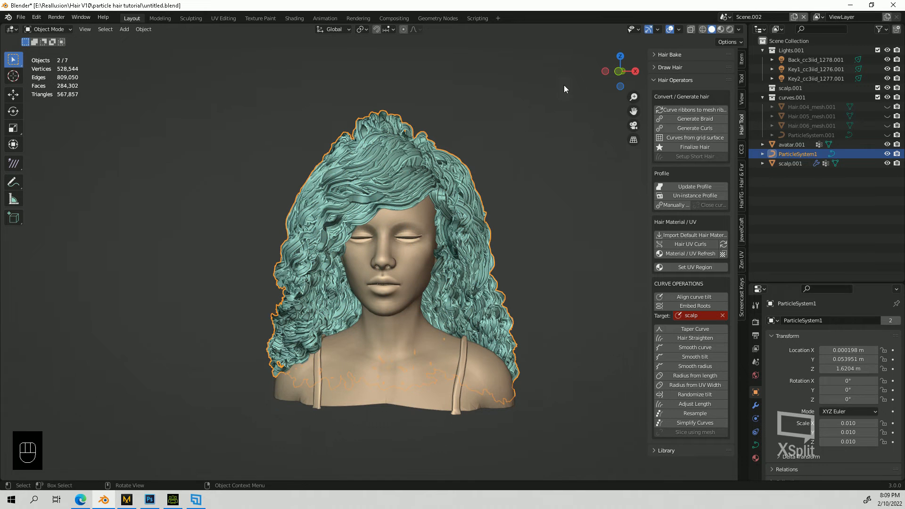
click(720, 29)
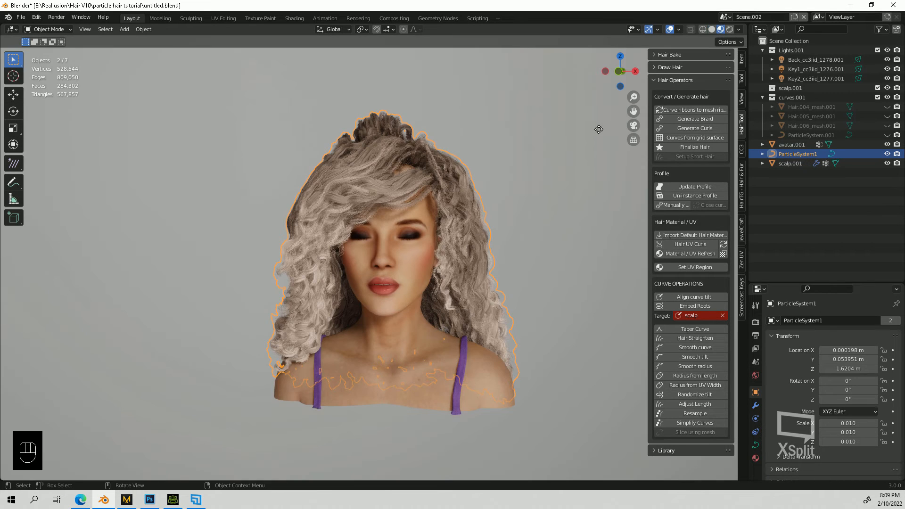
mouse_move(480, 227)
shift+middle_down()
mouse_move(423, 237)
mouse_move(581, 237)
mouse_move(519, 244)
mouse_move(395, 231)
mouse_move(243, 246)
mouse_move(216, 230)
mouse_move(134, 240)
mouse_move(418, 230)
mouse_move(366, 240)
mouse_move(455, 240)
mouse_move(459, 233)
shift+middle_up()
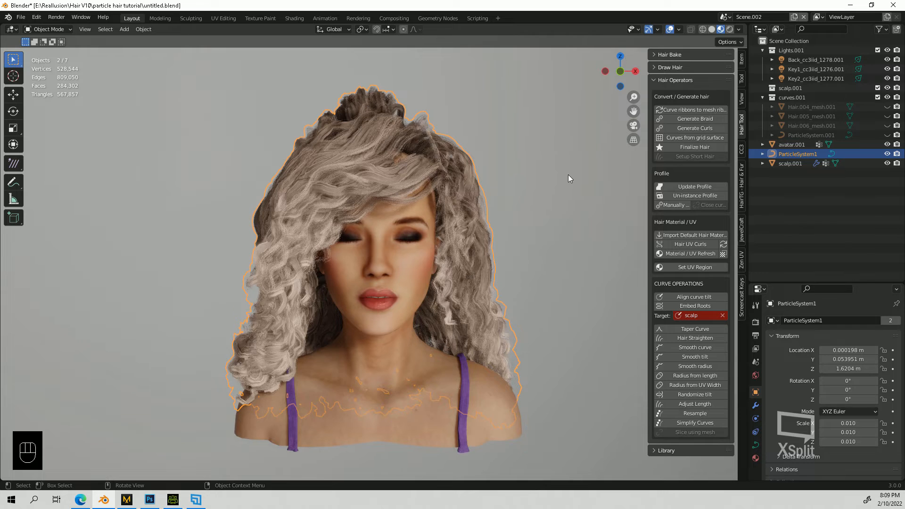
- Finalize the ParticleSystem1 hair curves into a mesh and hide the original curves
double_click(790, 153)
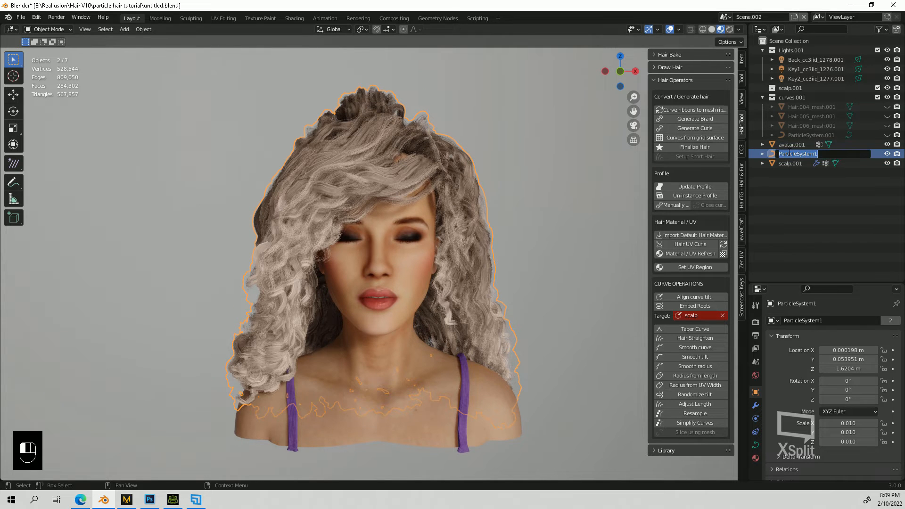
key(Return)
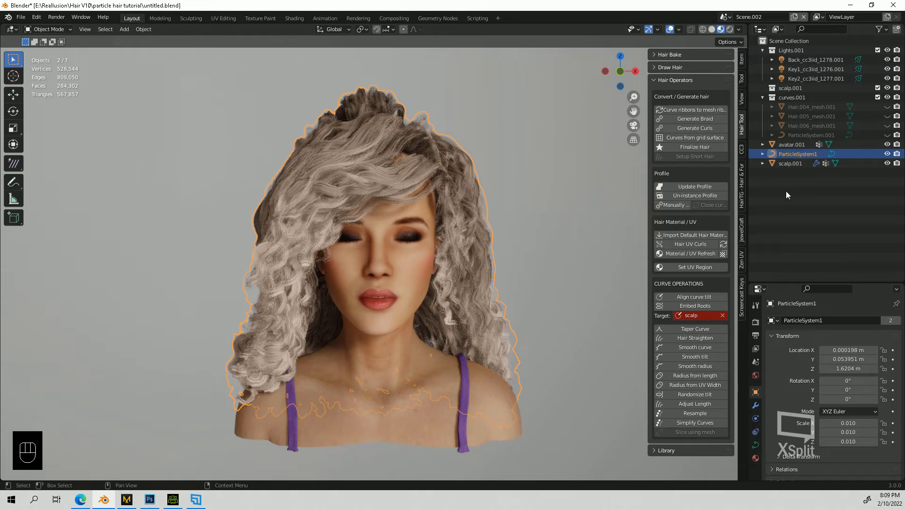
click(700, 148)
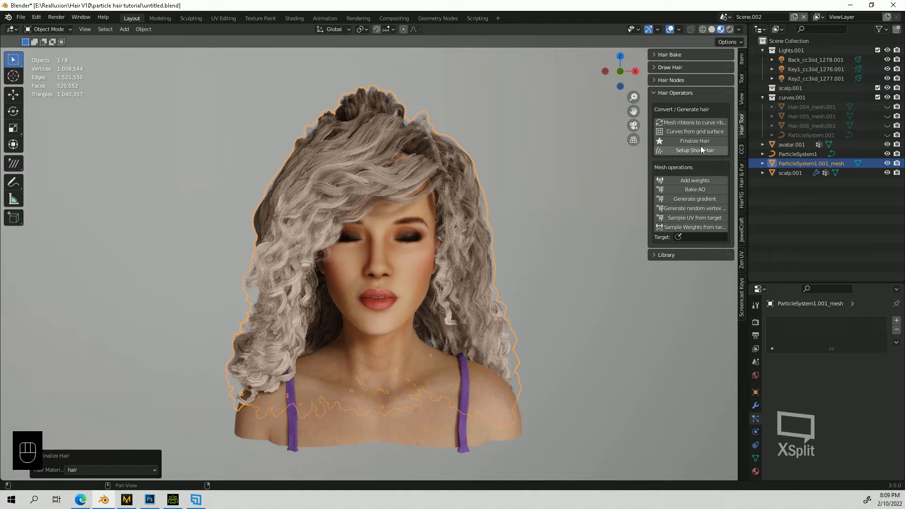
click(886, 154)
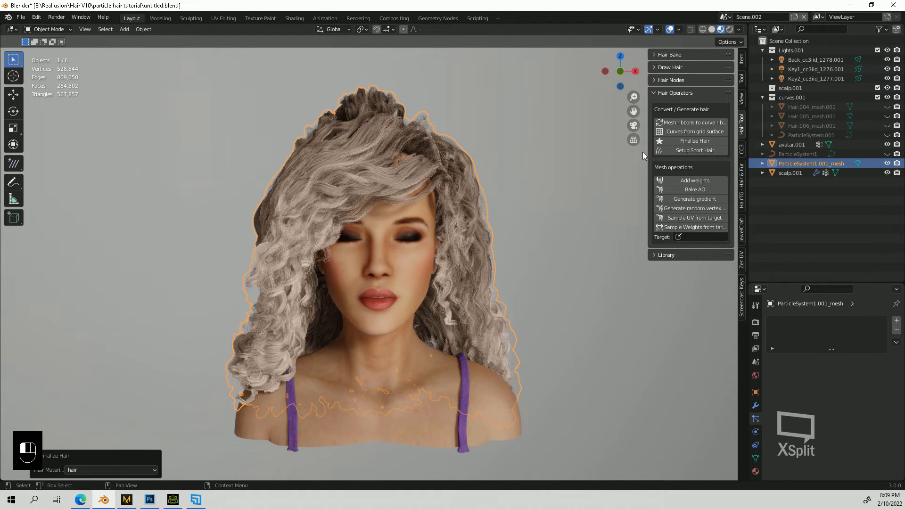
- Select all geometry of the finalized hair mesh in Edit Mode to check its face count, and return to Object Mode
click(49, 29)
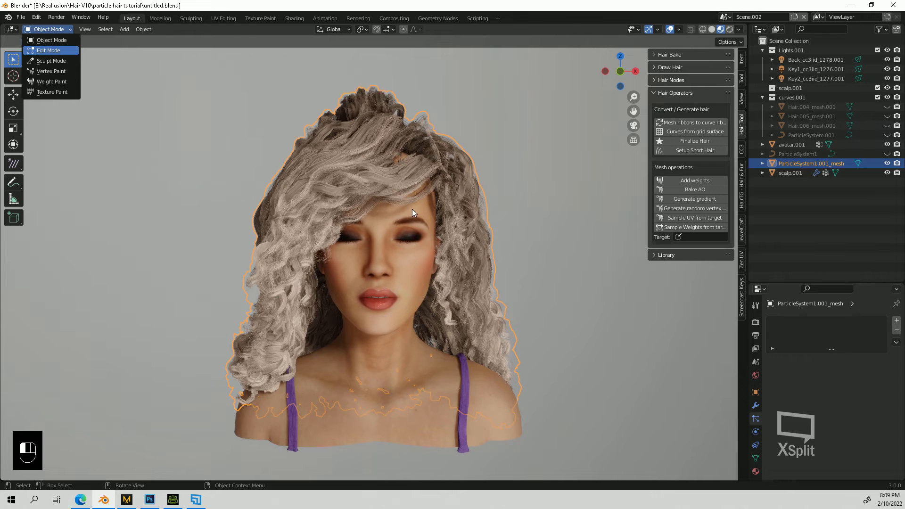
key(a)
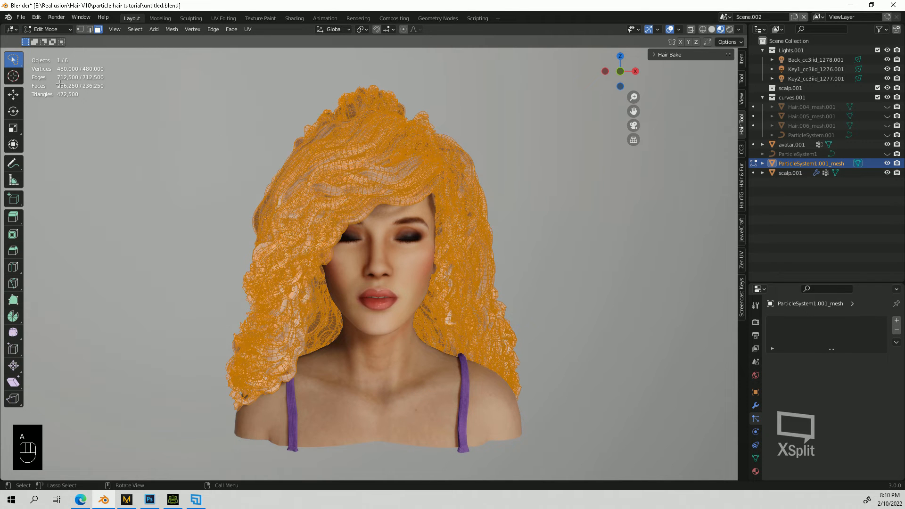
click(50, 29)
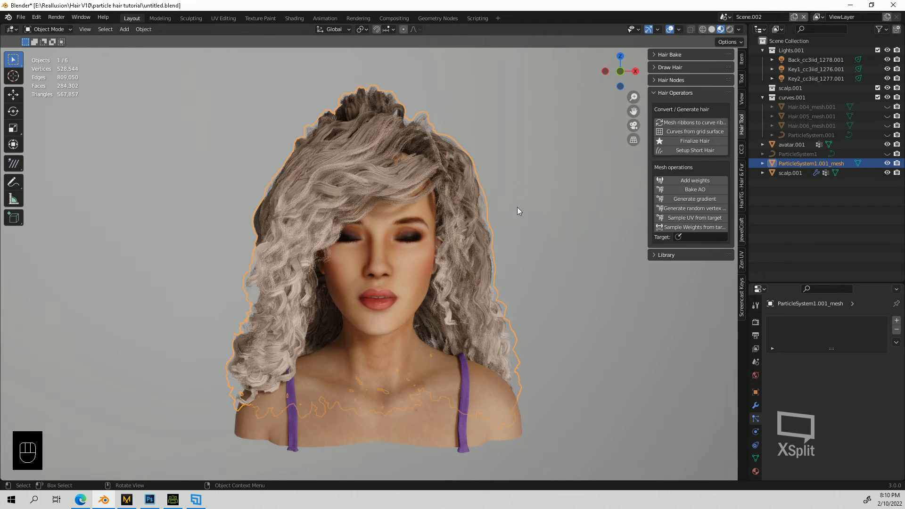
- Hide the finalized hair mesh, and unhide and select the ParticleSystem1 curves
click(886, 163)
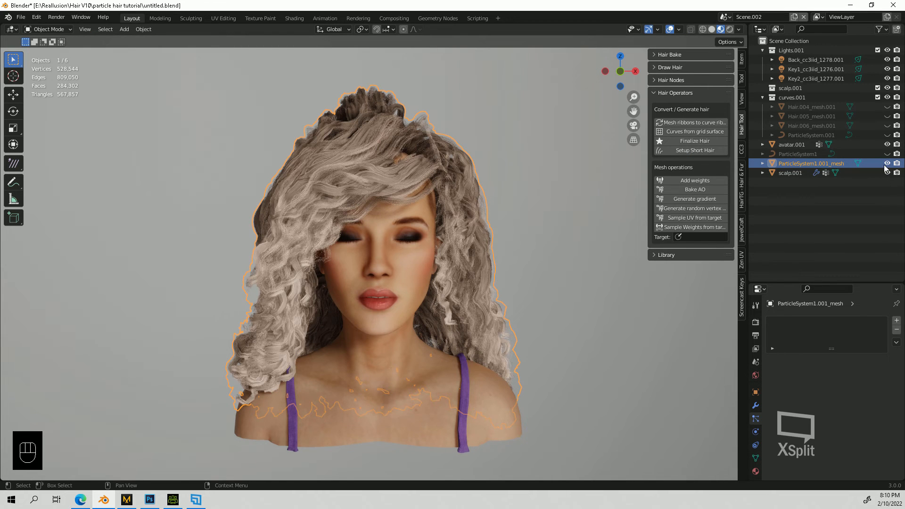
click(886, 154)
click(781, 155)
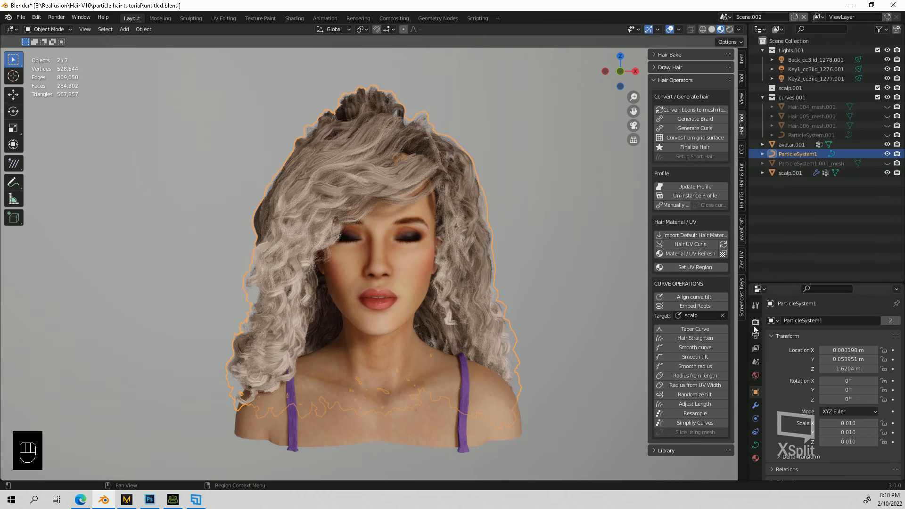
- Resample the ParticleSystem1 hair curves to 30 points per strand
click(696, 413)
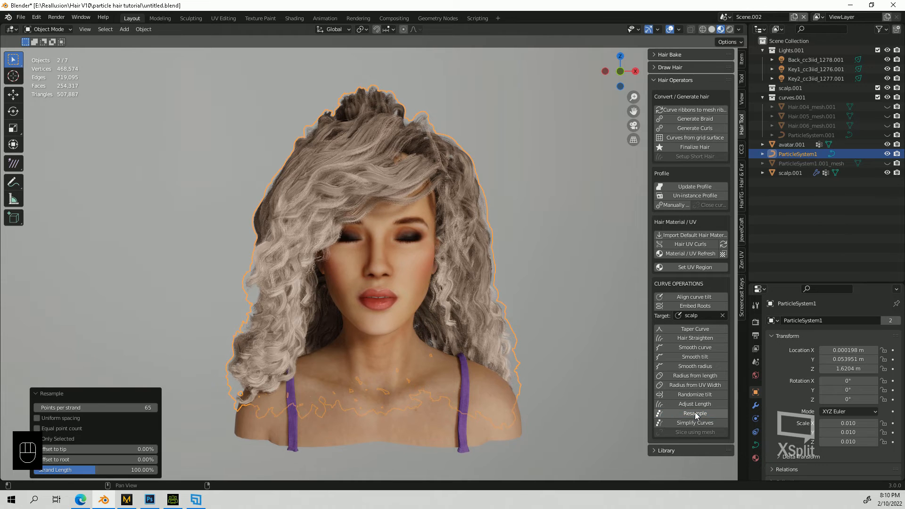
click(133, 408)
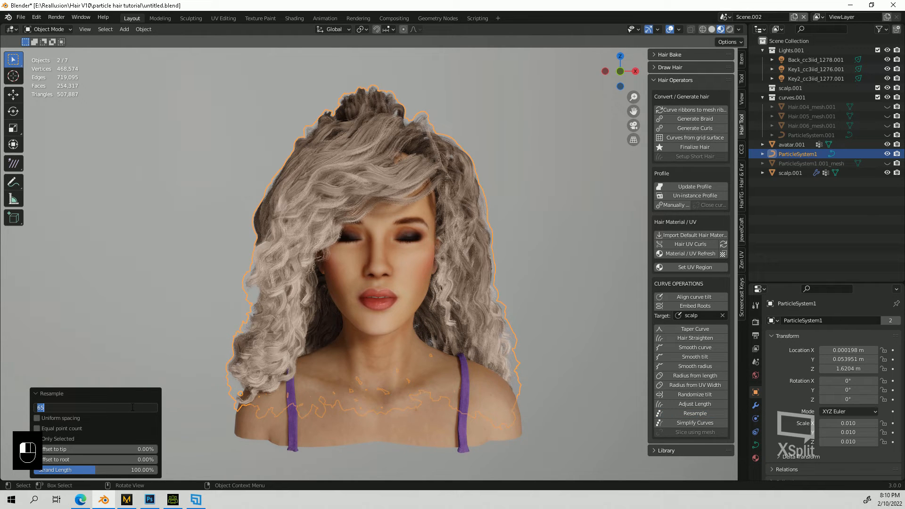
text(30)
key(Return)
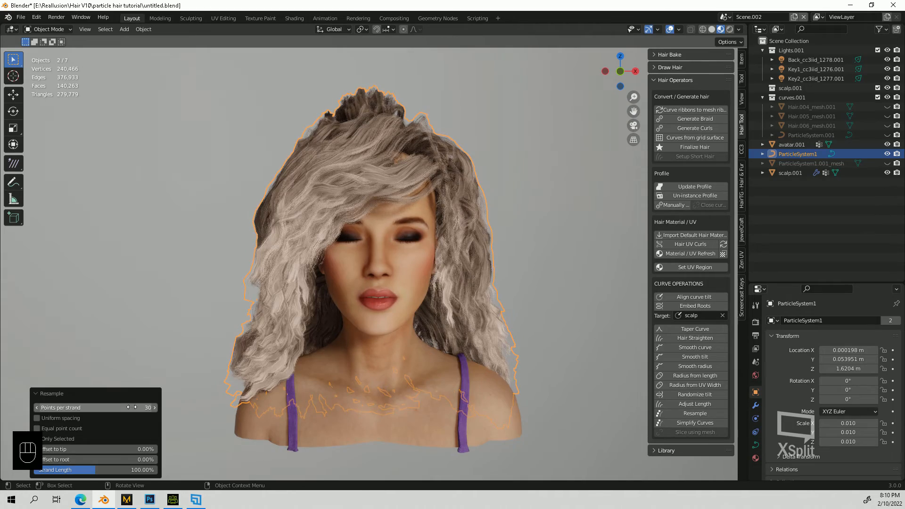
middle_drag(434, 315, 535, 372)
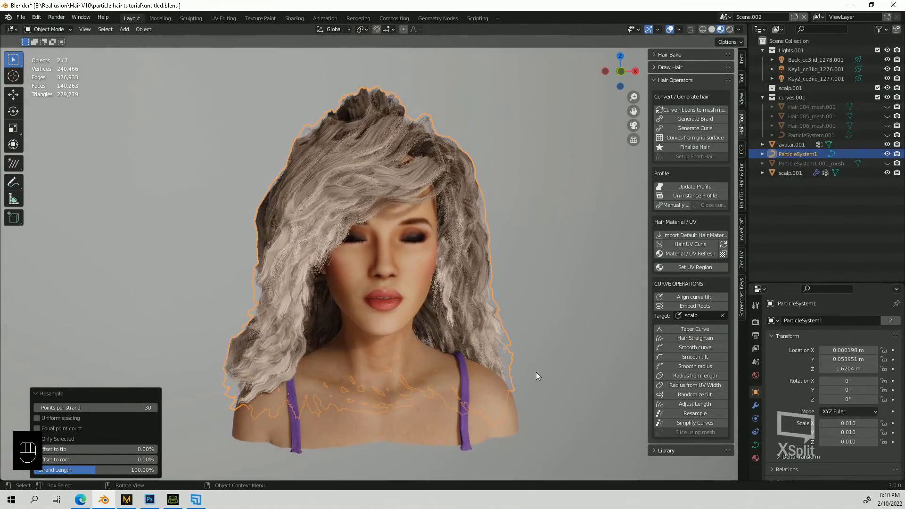
- Simplify the resampled hair curves with an error of 0.50 and finalize them into a new hair mesh
click(694, 424)
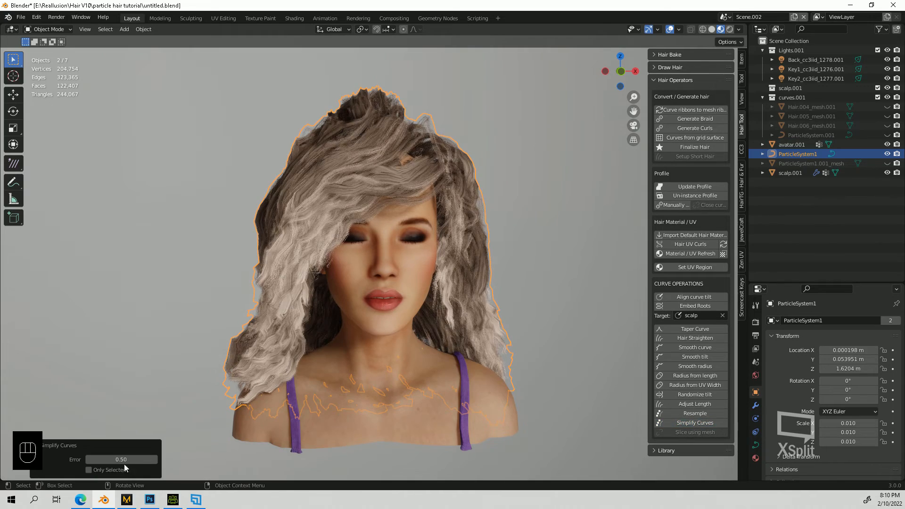
middle_drag(325, 353, 344, 318)
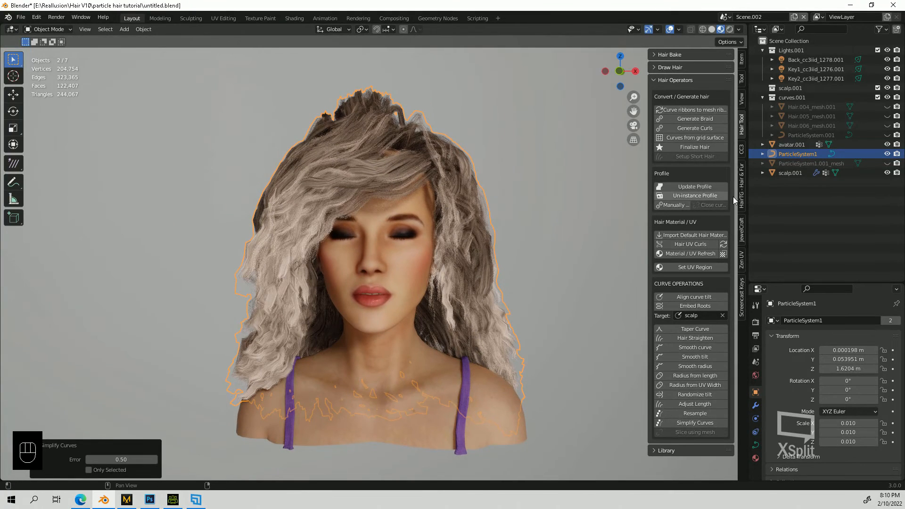
click(692, 148)
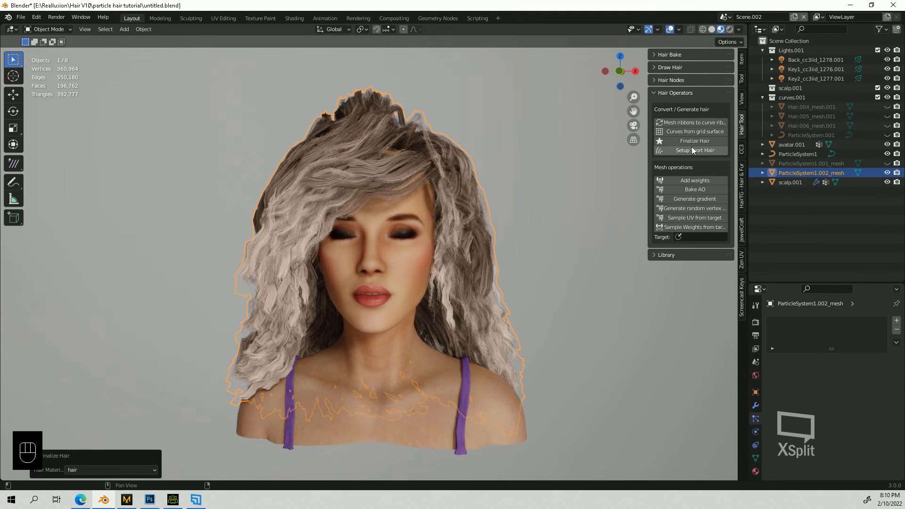
- Check the face count of the new simplified hair mesh with all geometry selected in Edit Mode, and return to Object Mode
click(47, 30)
click(45, 46)
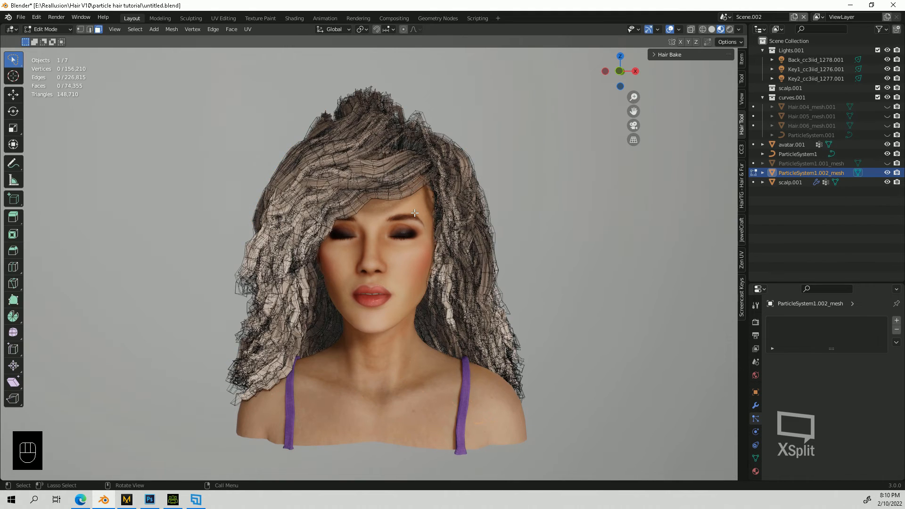
key(a)
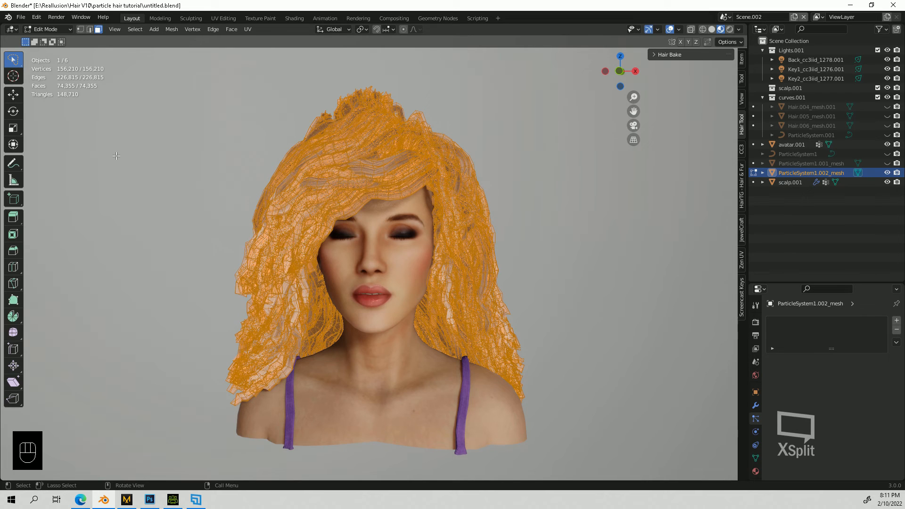
click(55, 31)
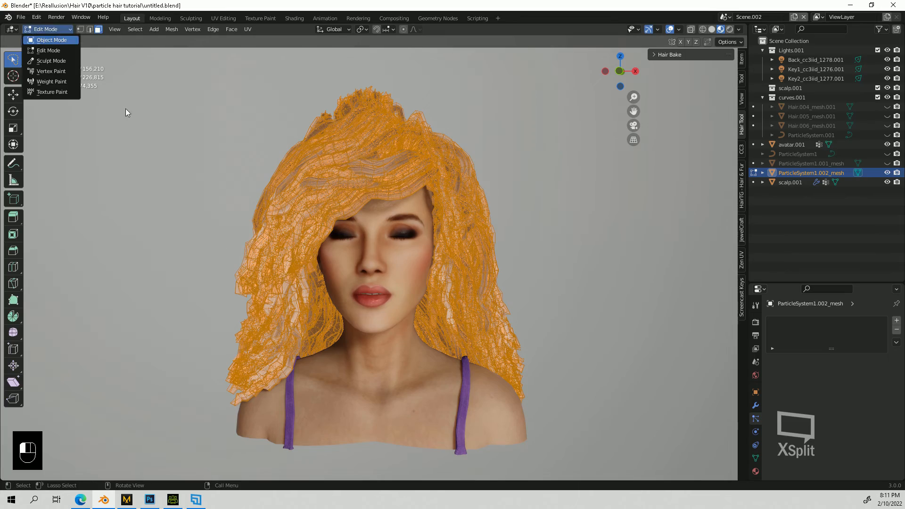
click(52, 40)
- Examine the simplified hair mesh from an angled view and its card topology up close in Edit Mode
middle_drag(570, 243, 536, 247)
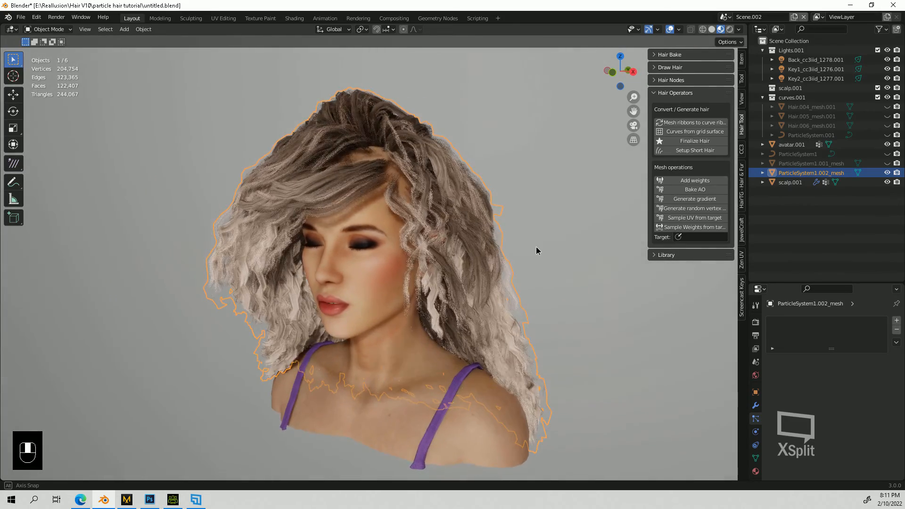
middle_drag(478, 231, 480, 233)
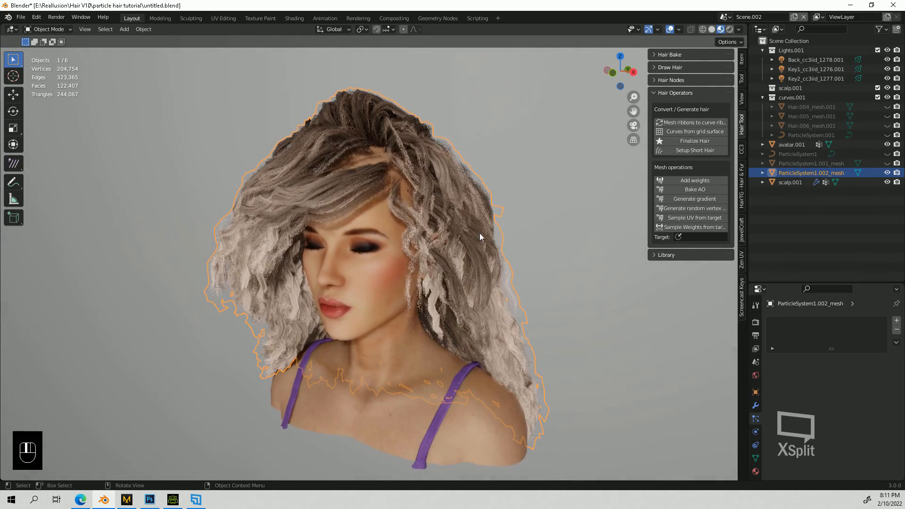
click(57, 30)
click(48, 50)
scroll(397, 196, up, 4)
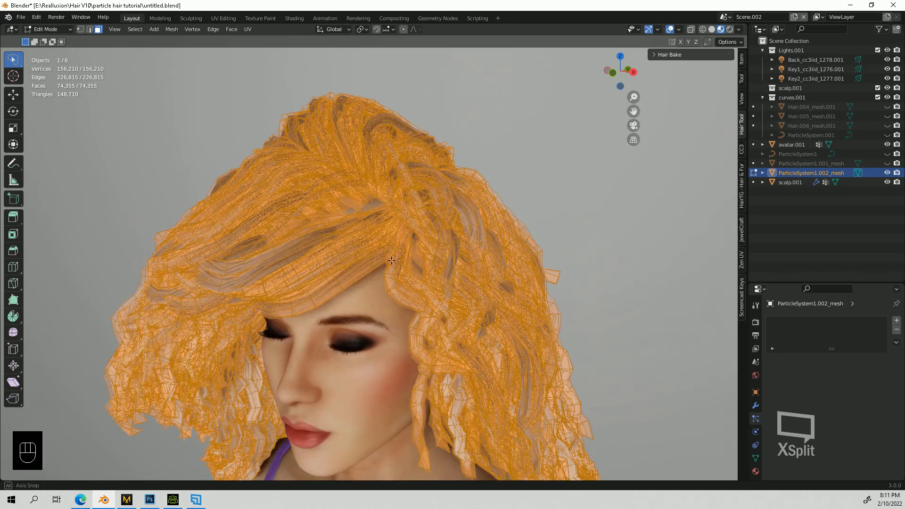
click(46, 29)
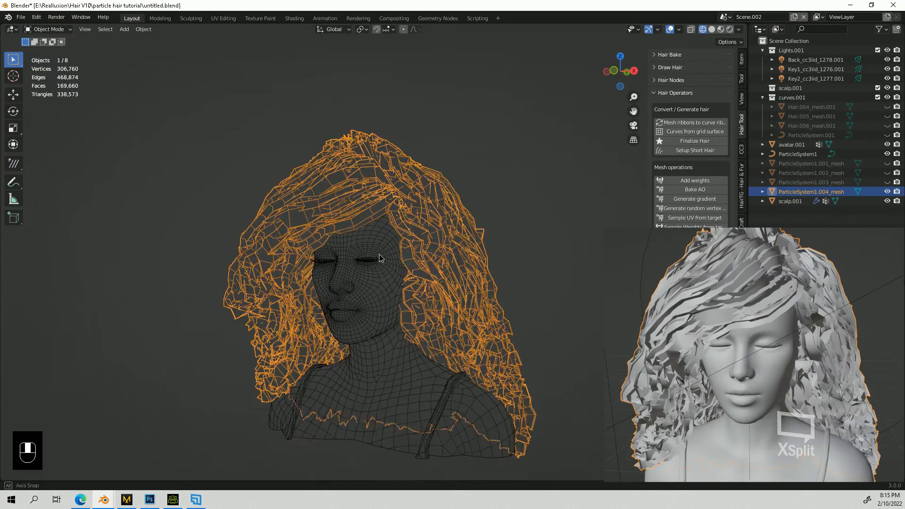
- Switch the viewport from wireframe to Material Preview shading and deselect the ParticleSystem1.004_mesh hair to review the hairstyle
click(712, 30)
mouse_move(592, 208)
middle_down()
mouse_move(535, 253)
mouse_move(556, 250)
mouse_move(533, 260)
middle_up()
click(720, 29)
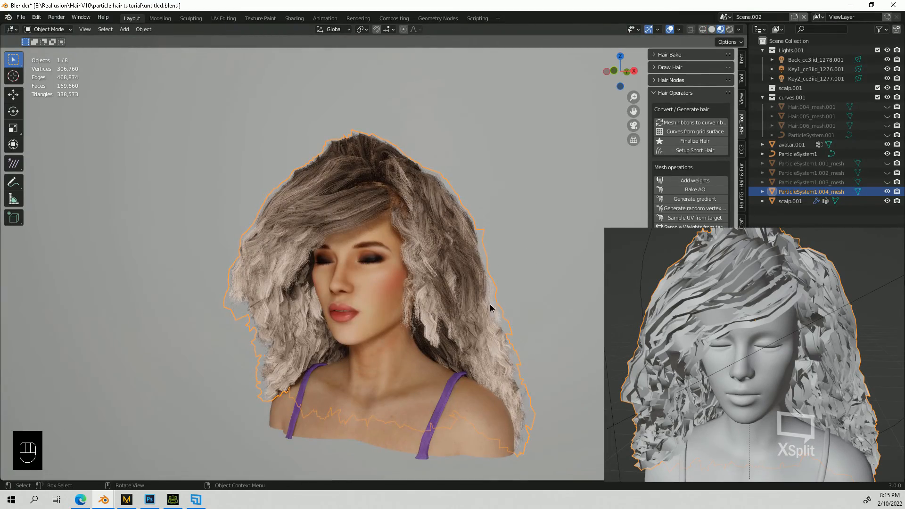
mouse_move(490, 308)
middle_down()
mouse_move(429, 303)
mouse_move(539, 299)
mouse_move(424, 301)
mouse_move(483, 306)
mouse_move(439, 313)
mouse_move(278, 312)
mouse_move(502, 299)
mouse_move(483, 310)
mouse_move(507, 298)
mouse_move(516, 306)
mouse_move(500, 312)
middle_up()
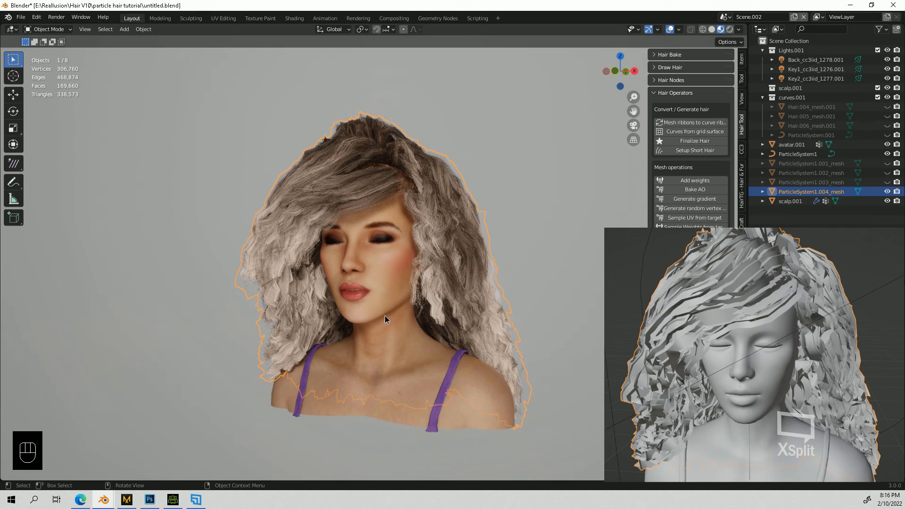
middle_drag(385, 315, 409, 319)
click(569, 299)
scroll(568, 300, up, 1)
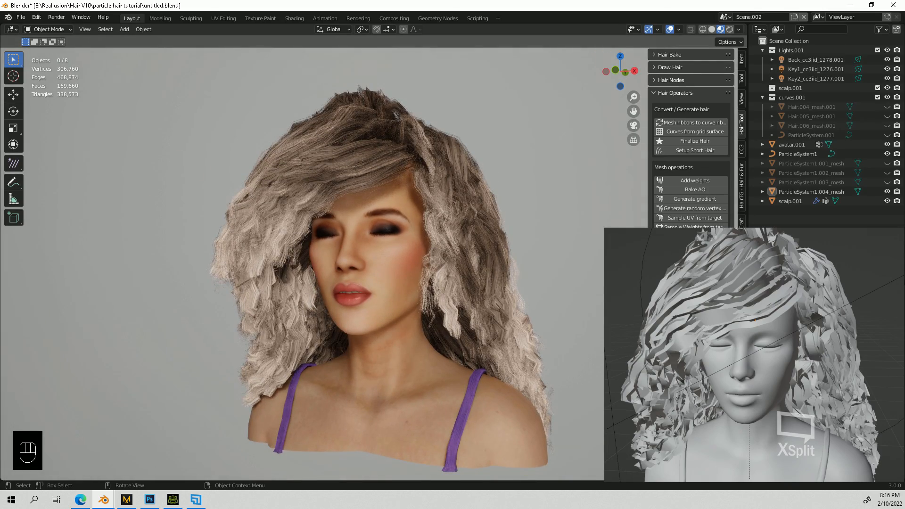